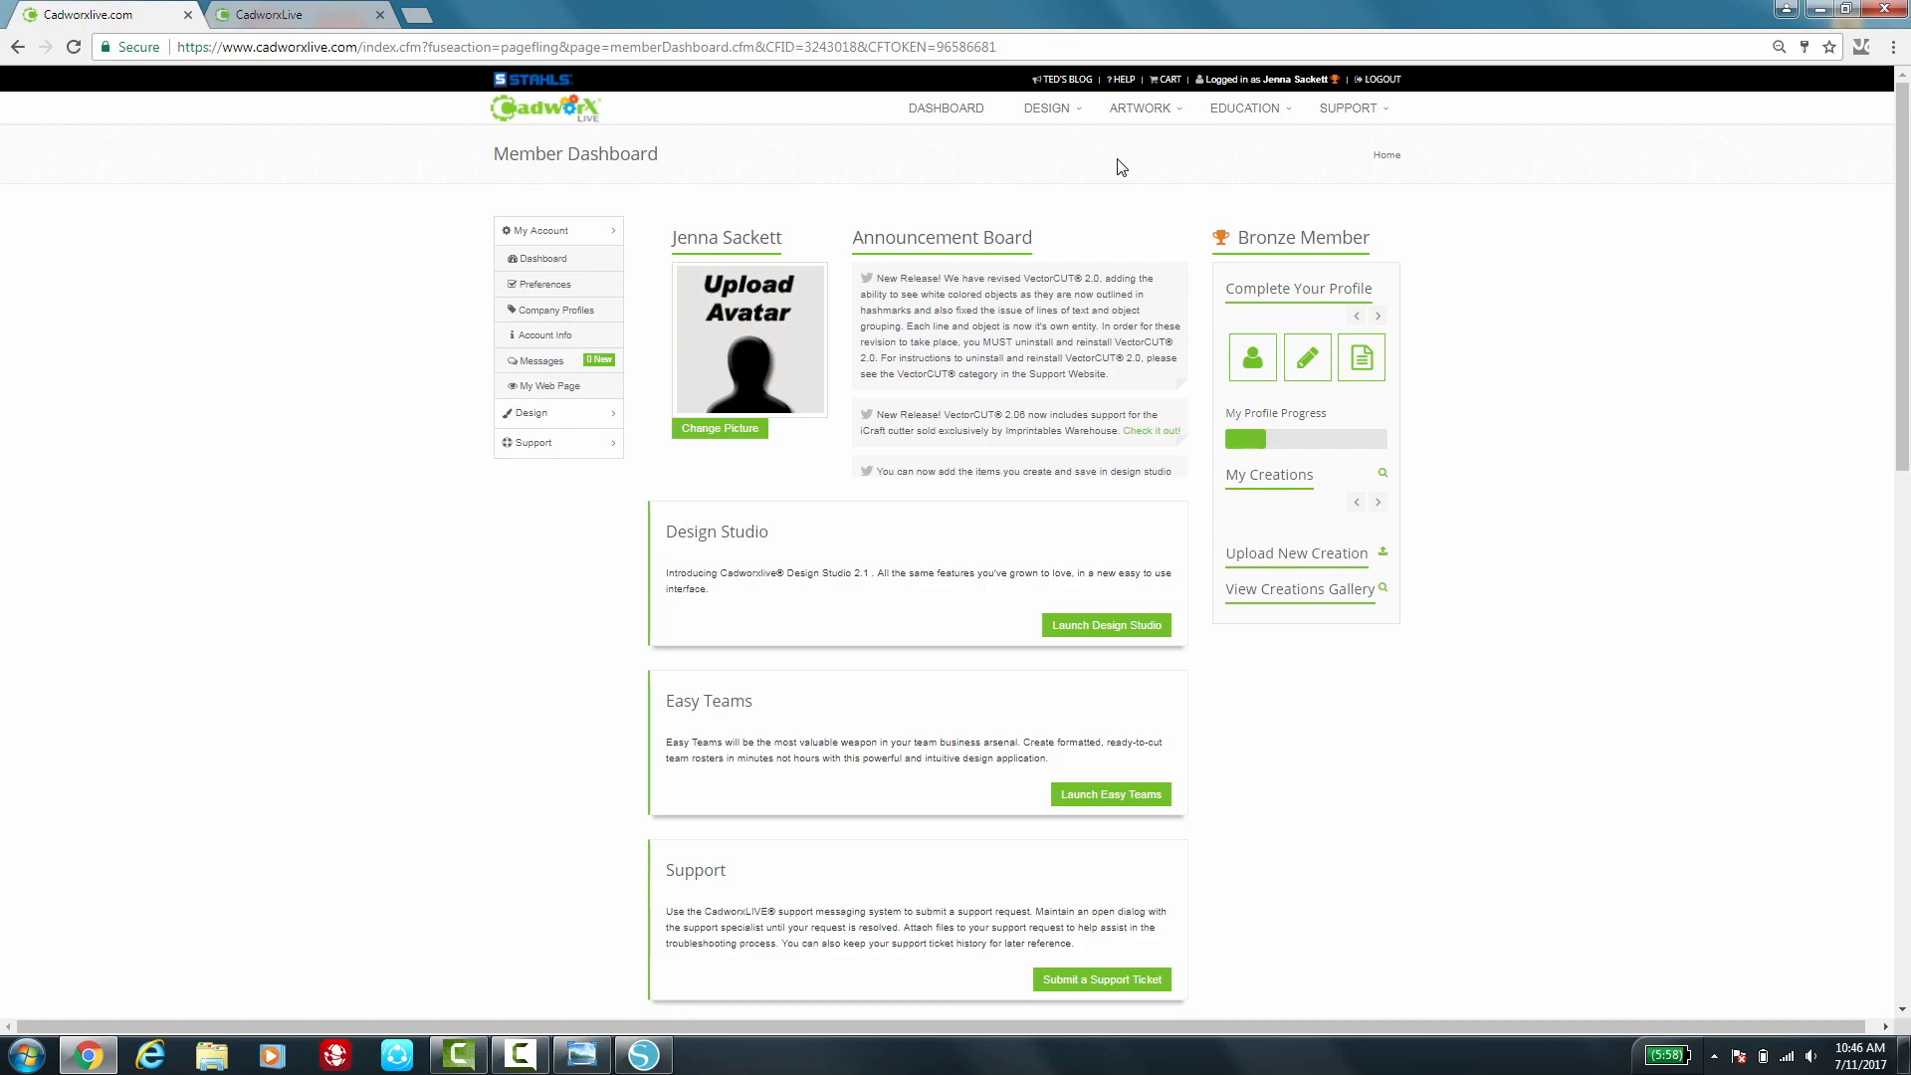
Switch to the design studio and open the pillowcase design from the saved files
mouse_move(1052, 111)
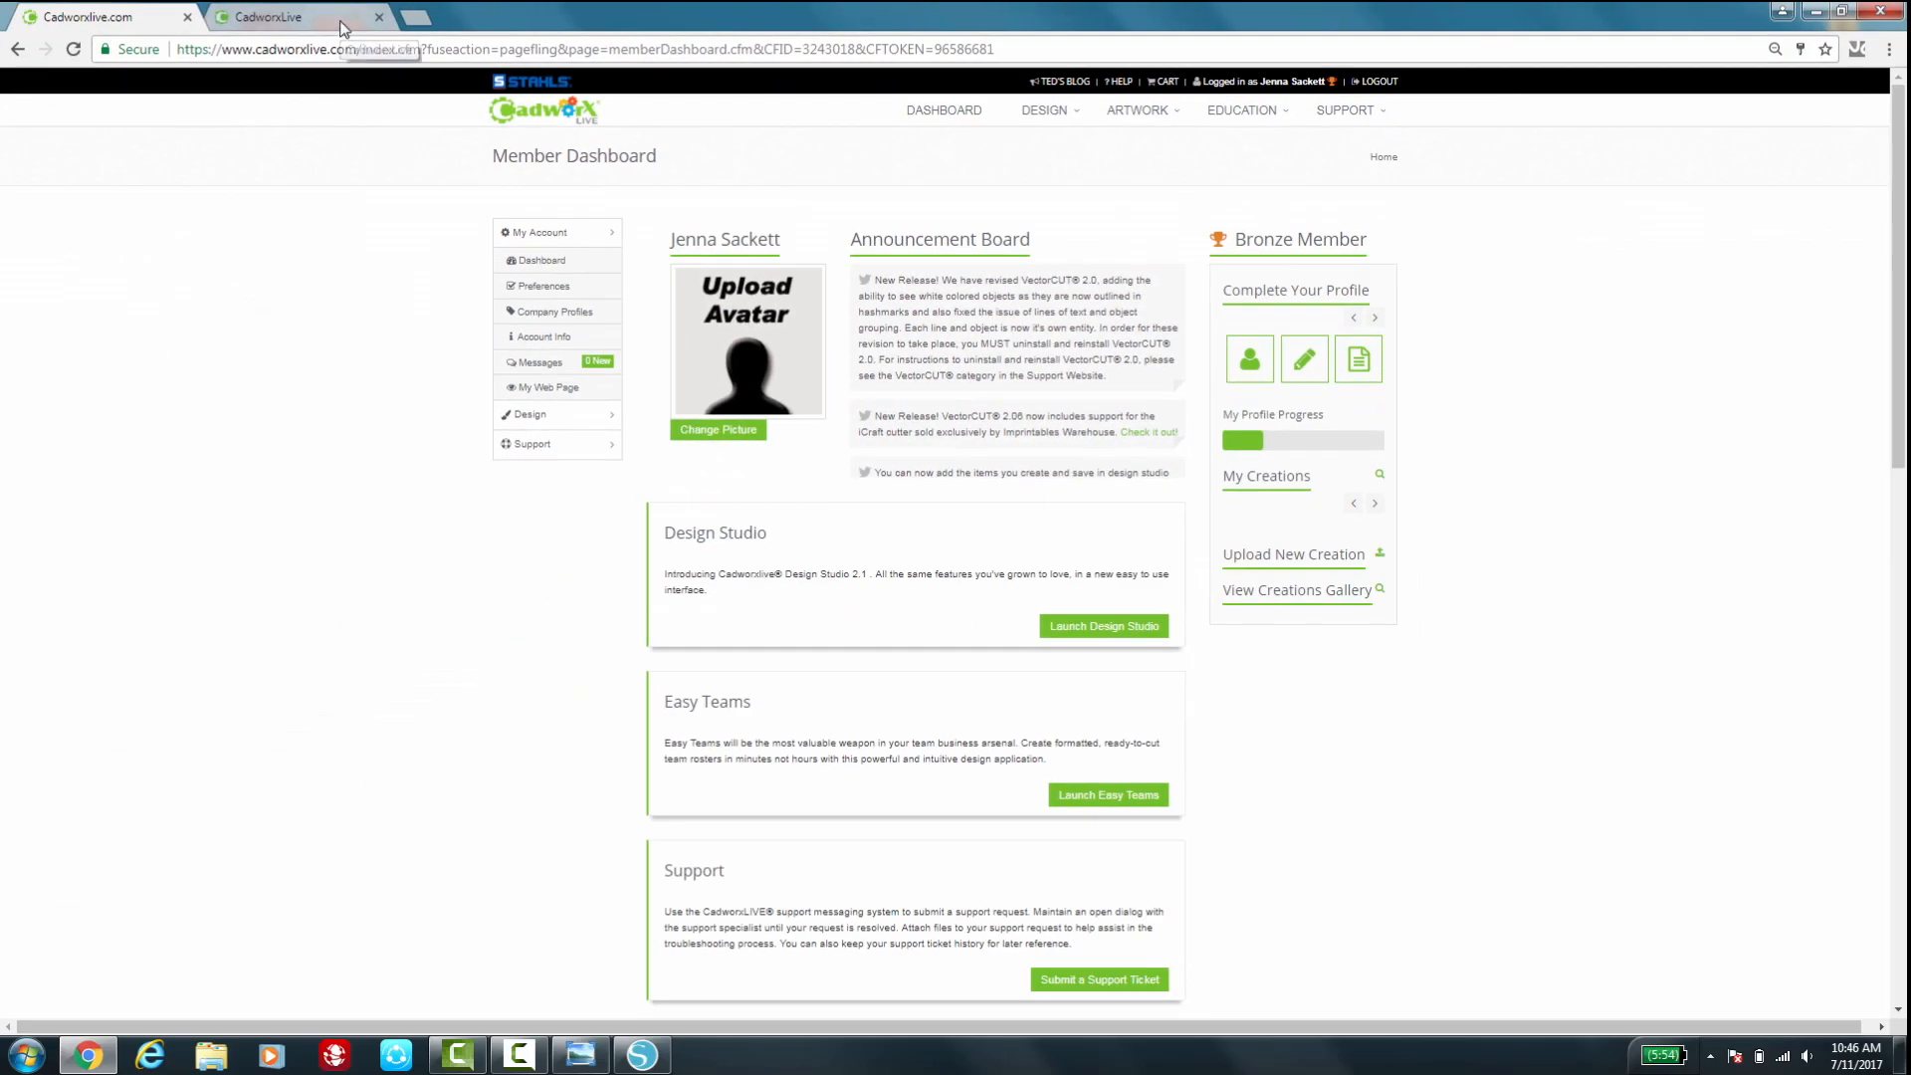
click(340, 27)
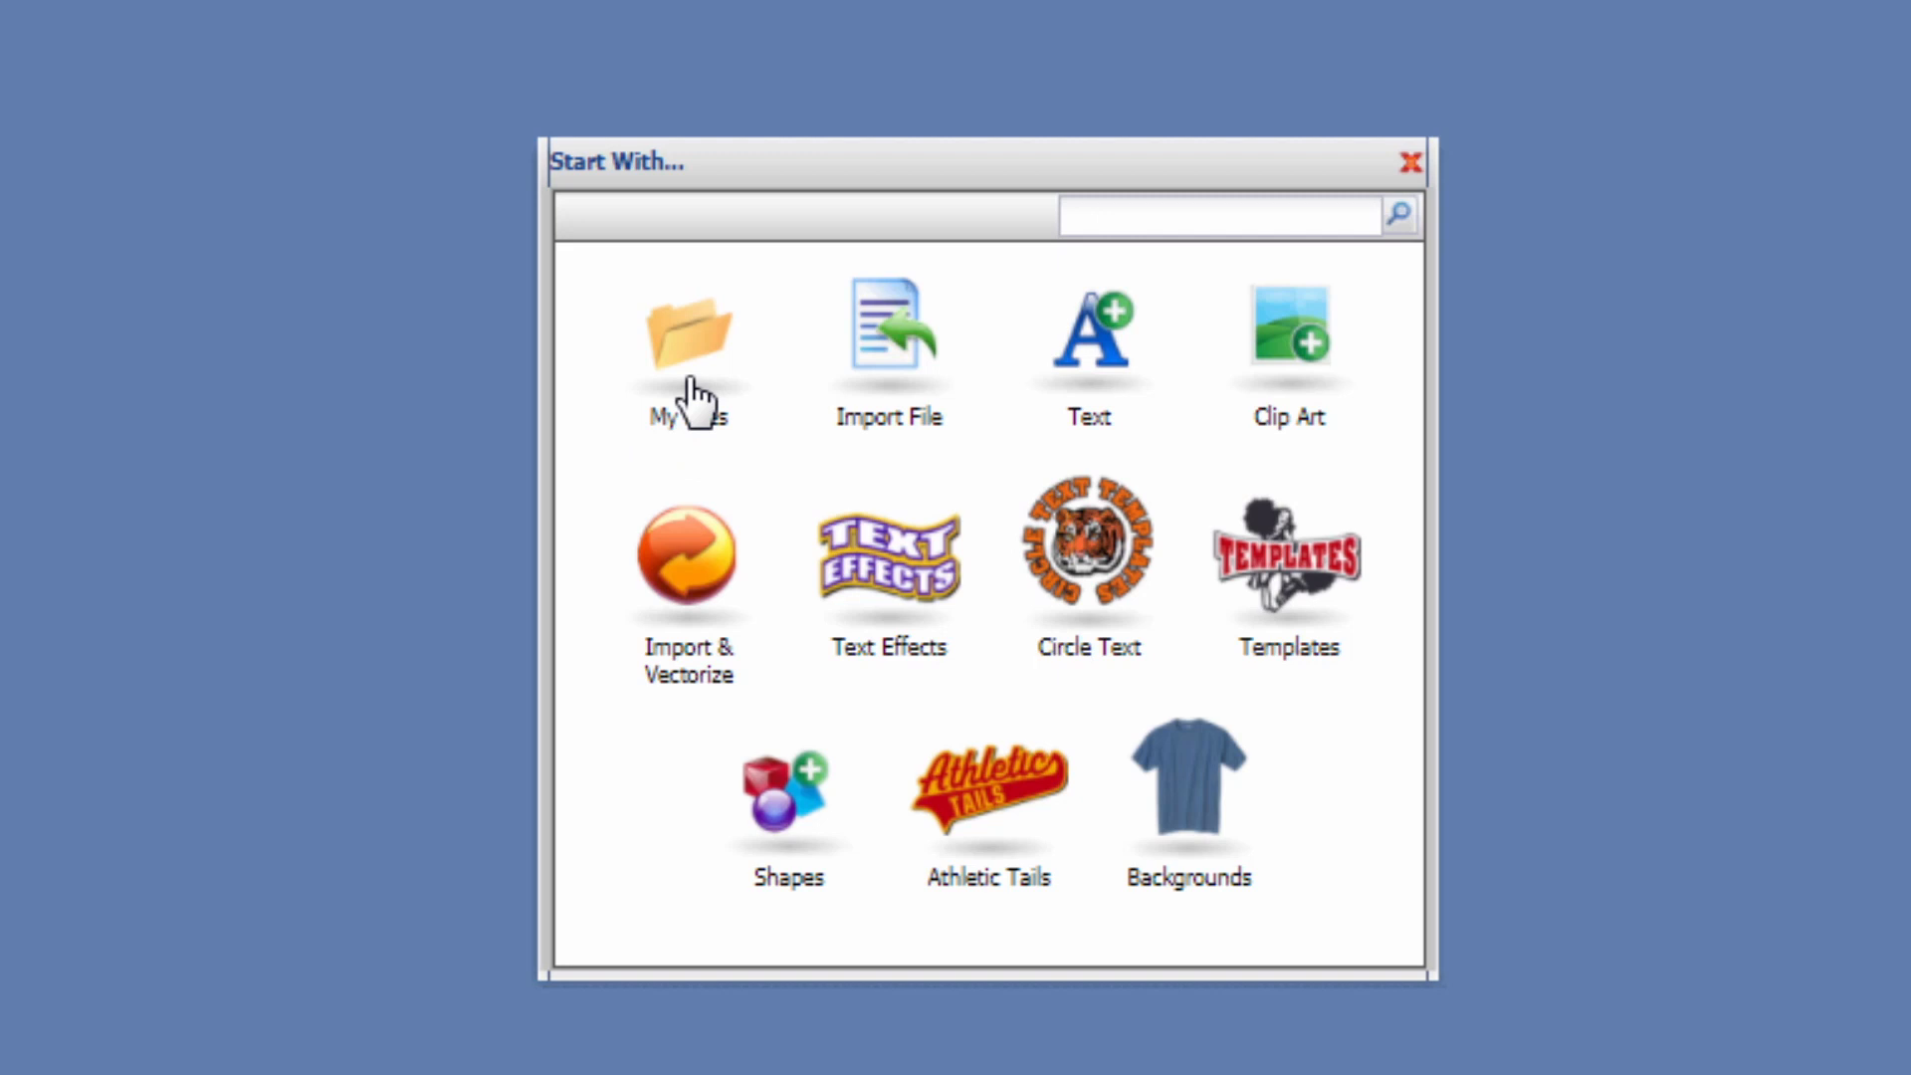
click(691, 396)
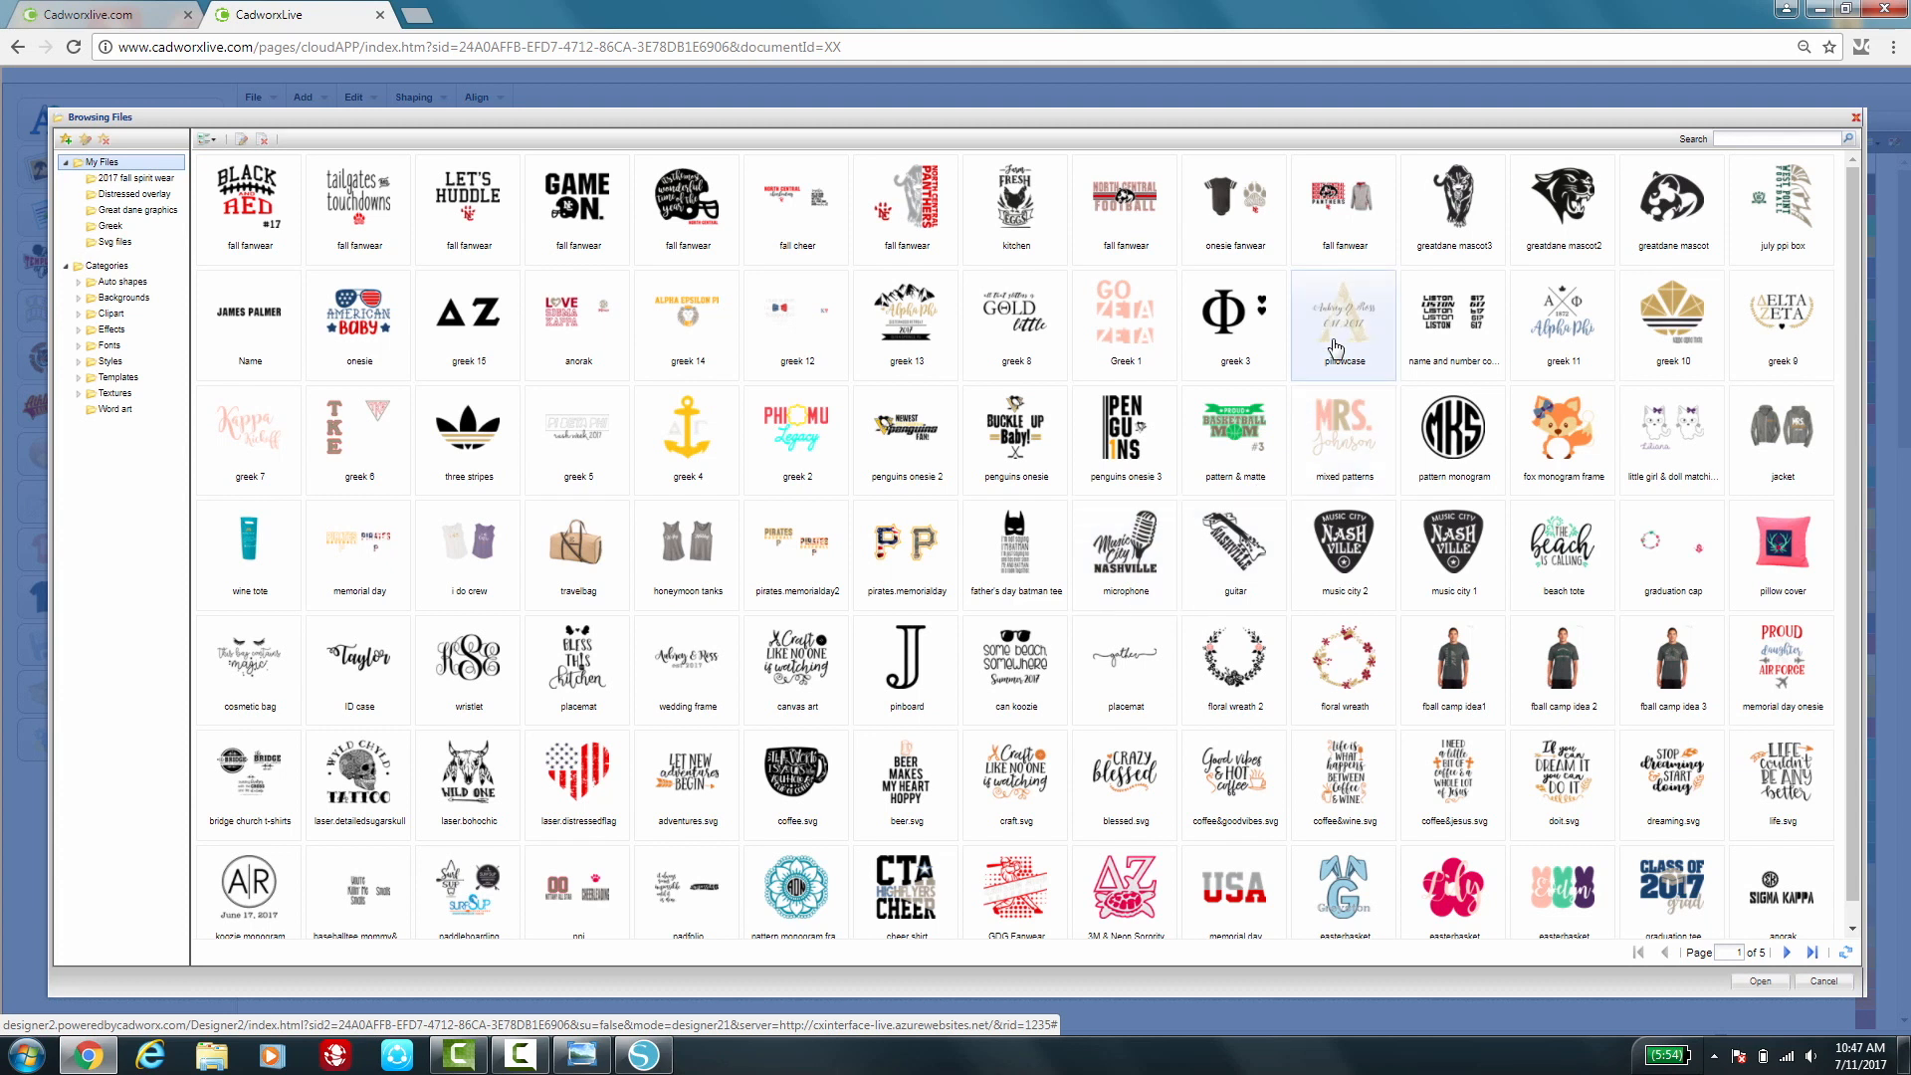
click(1336, 348)
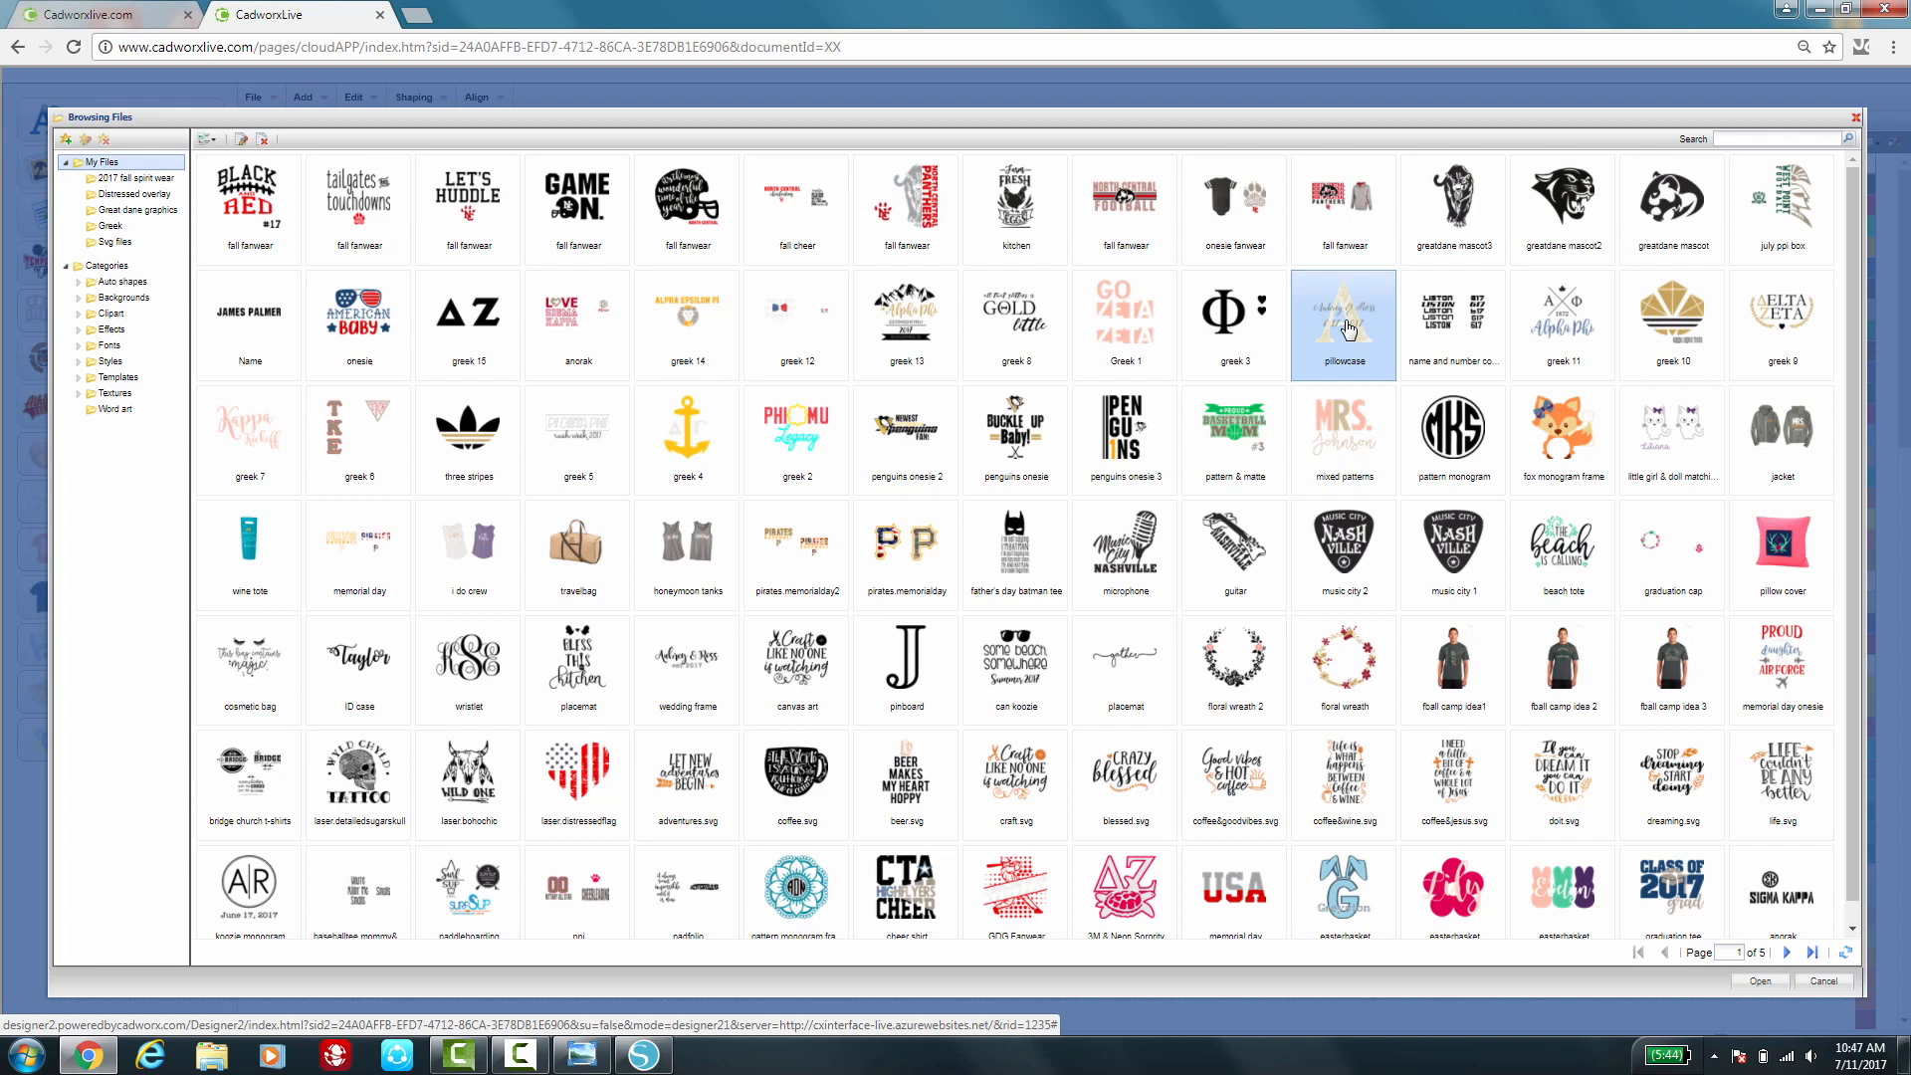
double_click(1349, 329)
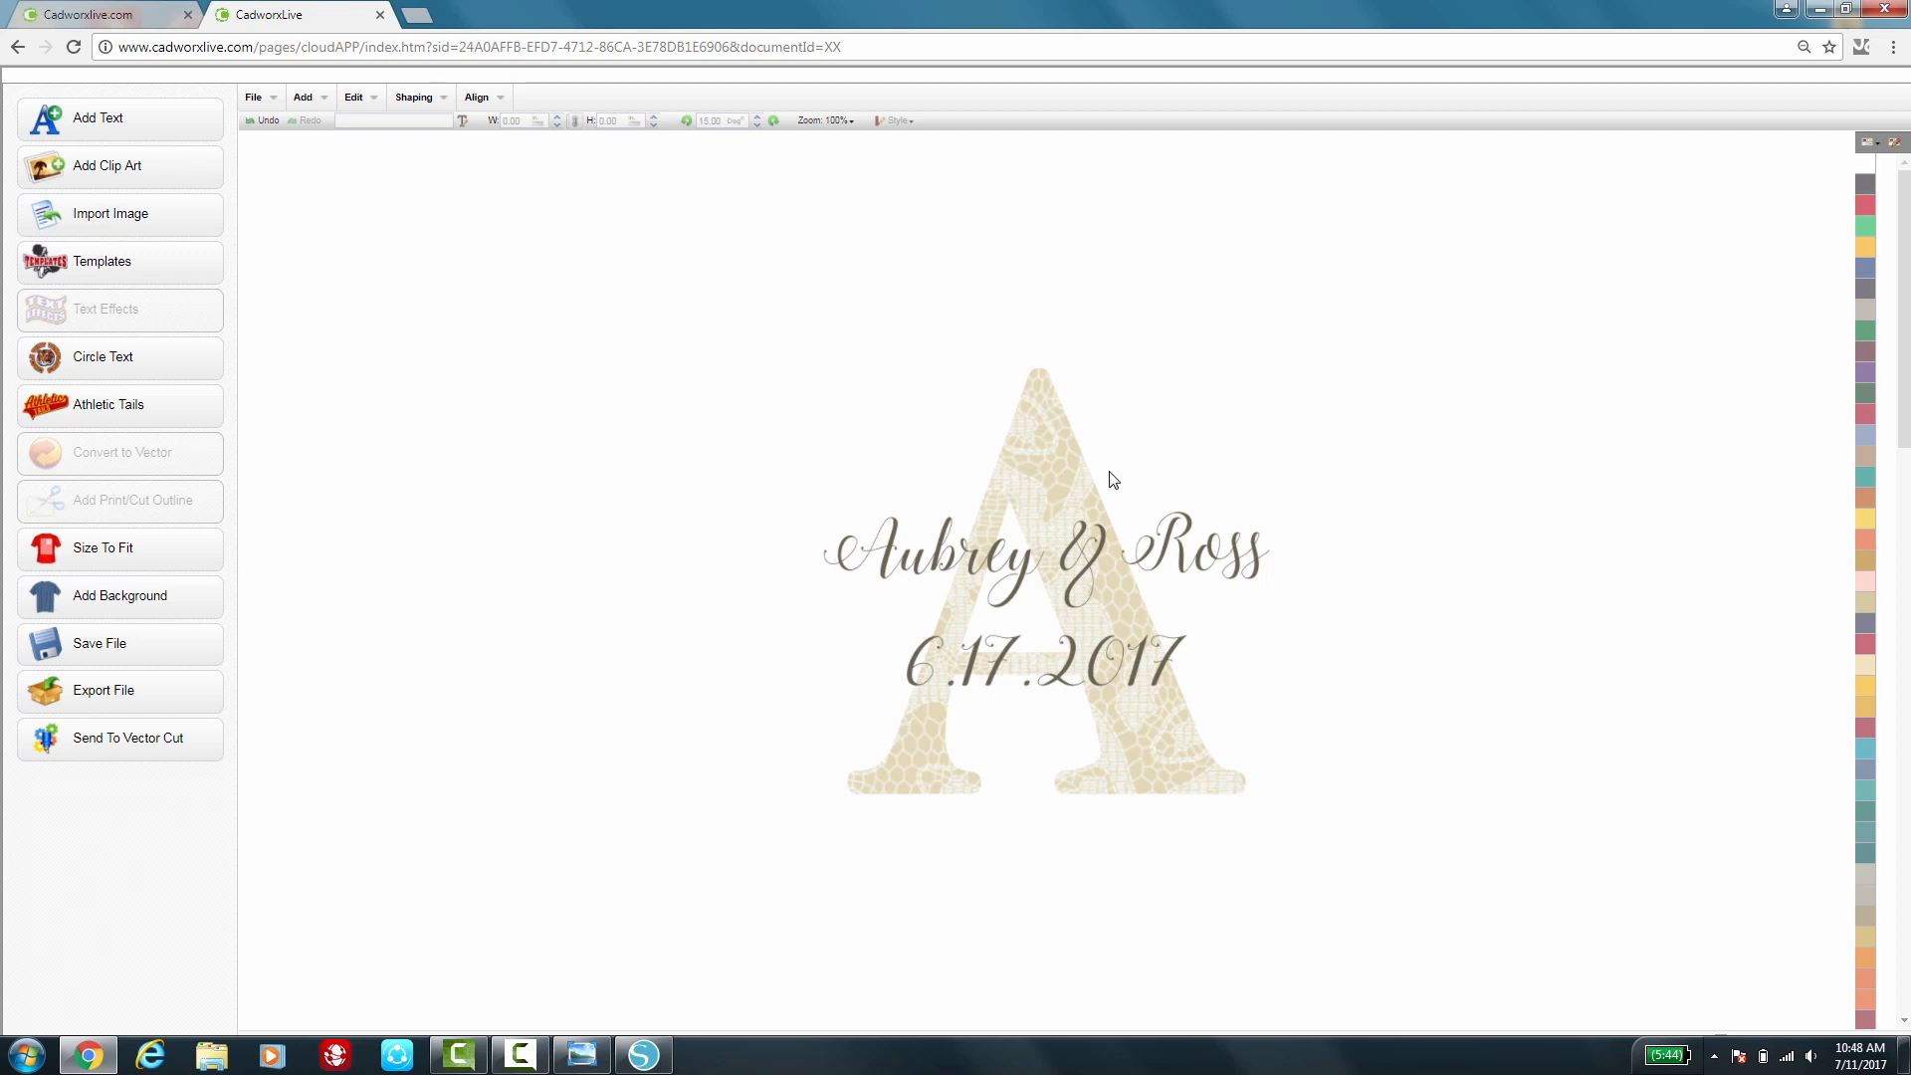
Move the whole pillowcase design to the upper-left of the canvas and shrink it to about 8.1 wide by 7.7 high as a reference
drag(774, 361, 1442, 892)
drag(1100, 585, 594, 401)
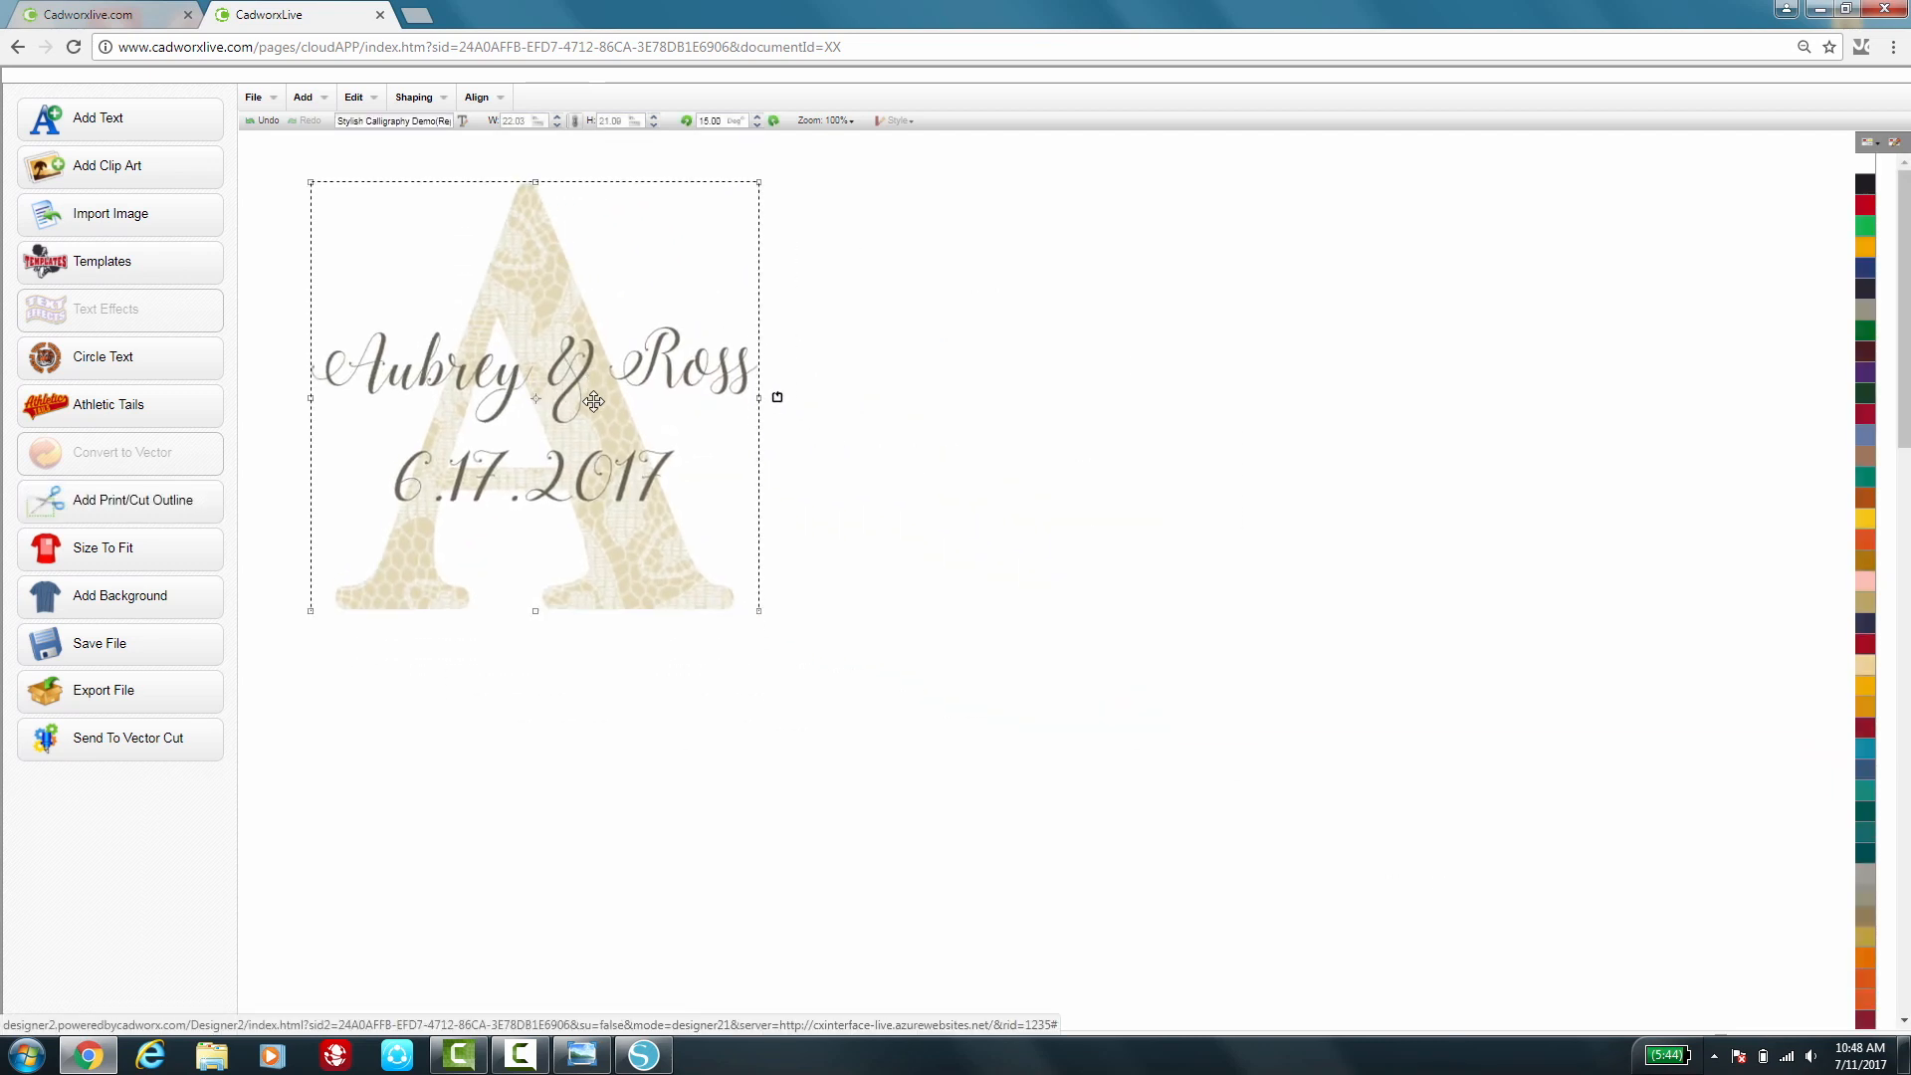
drag(757, 183, 474, 388)
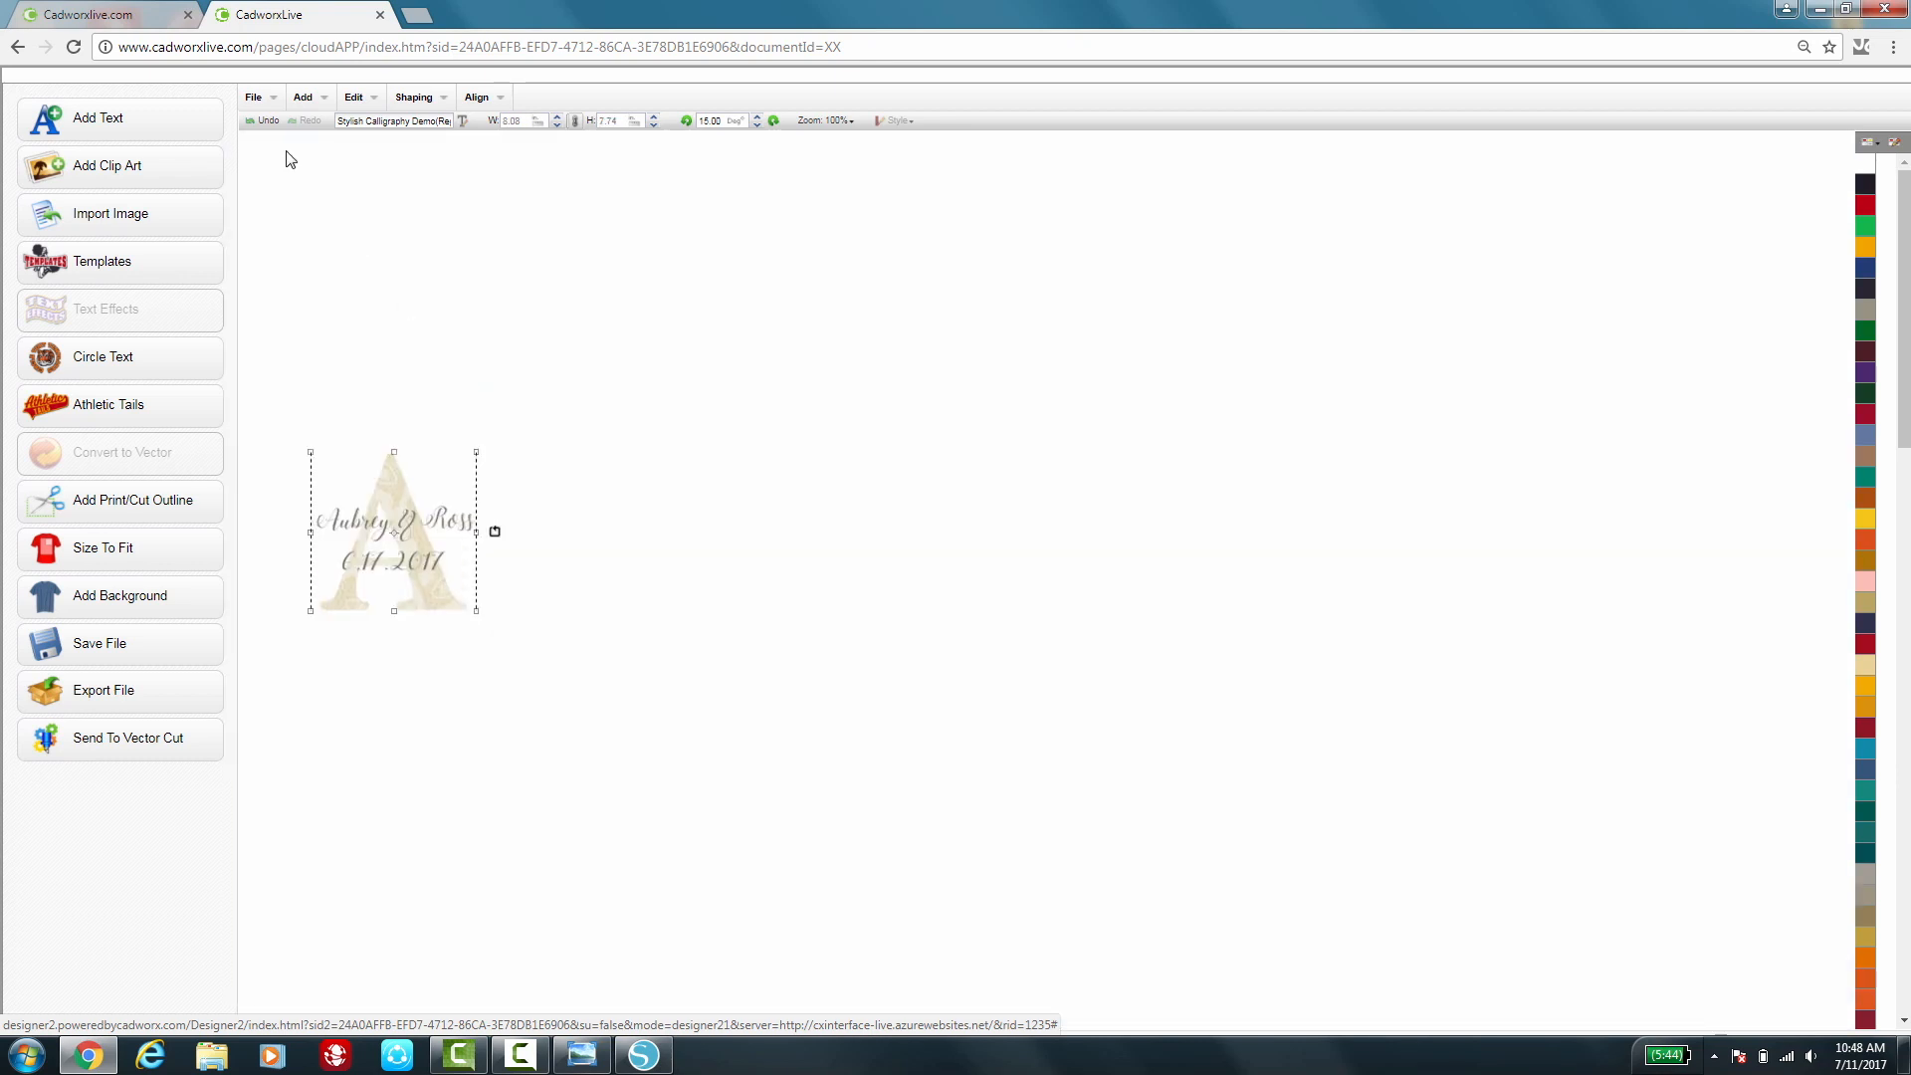
Add the letter A as new text in the EasyOpenFace font from the personal font collection
click(167, 127)
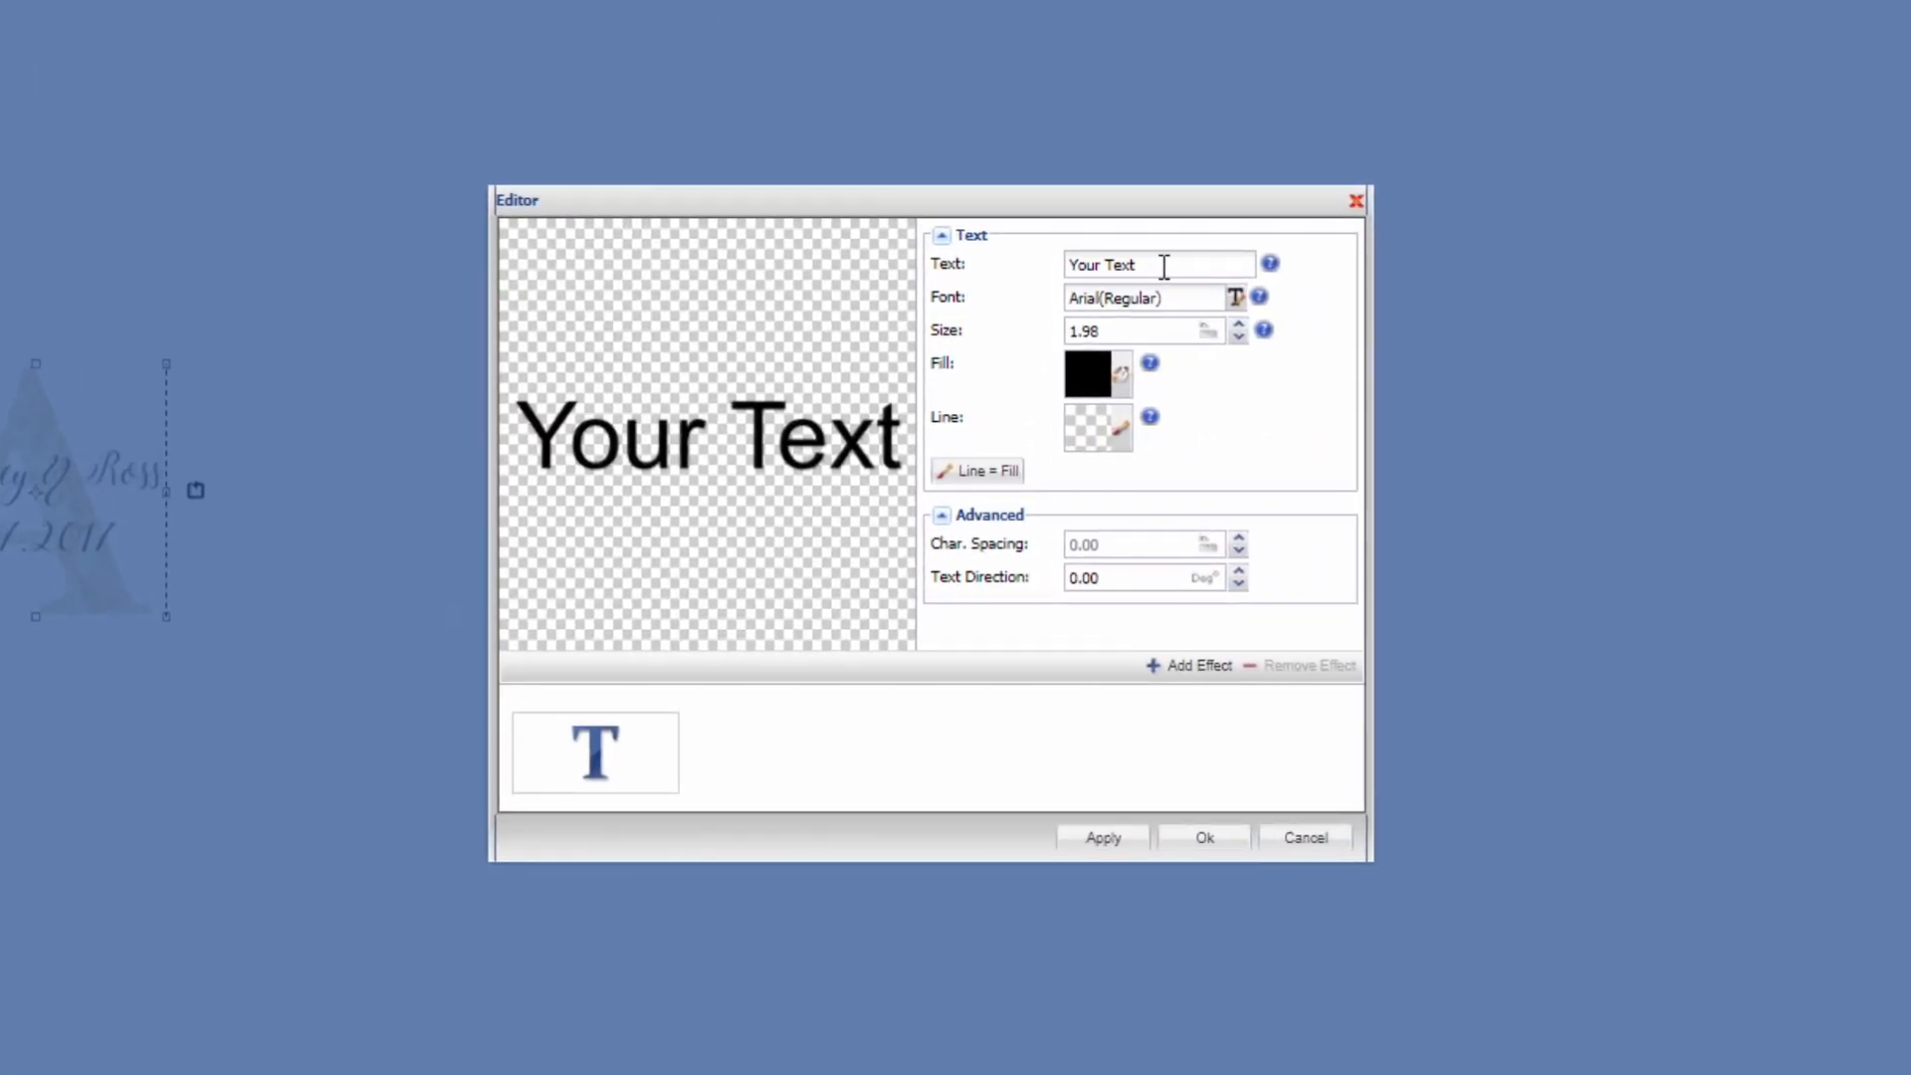
triple_click(1164, 266)
text(A)
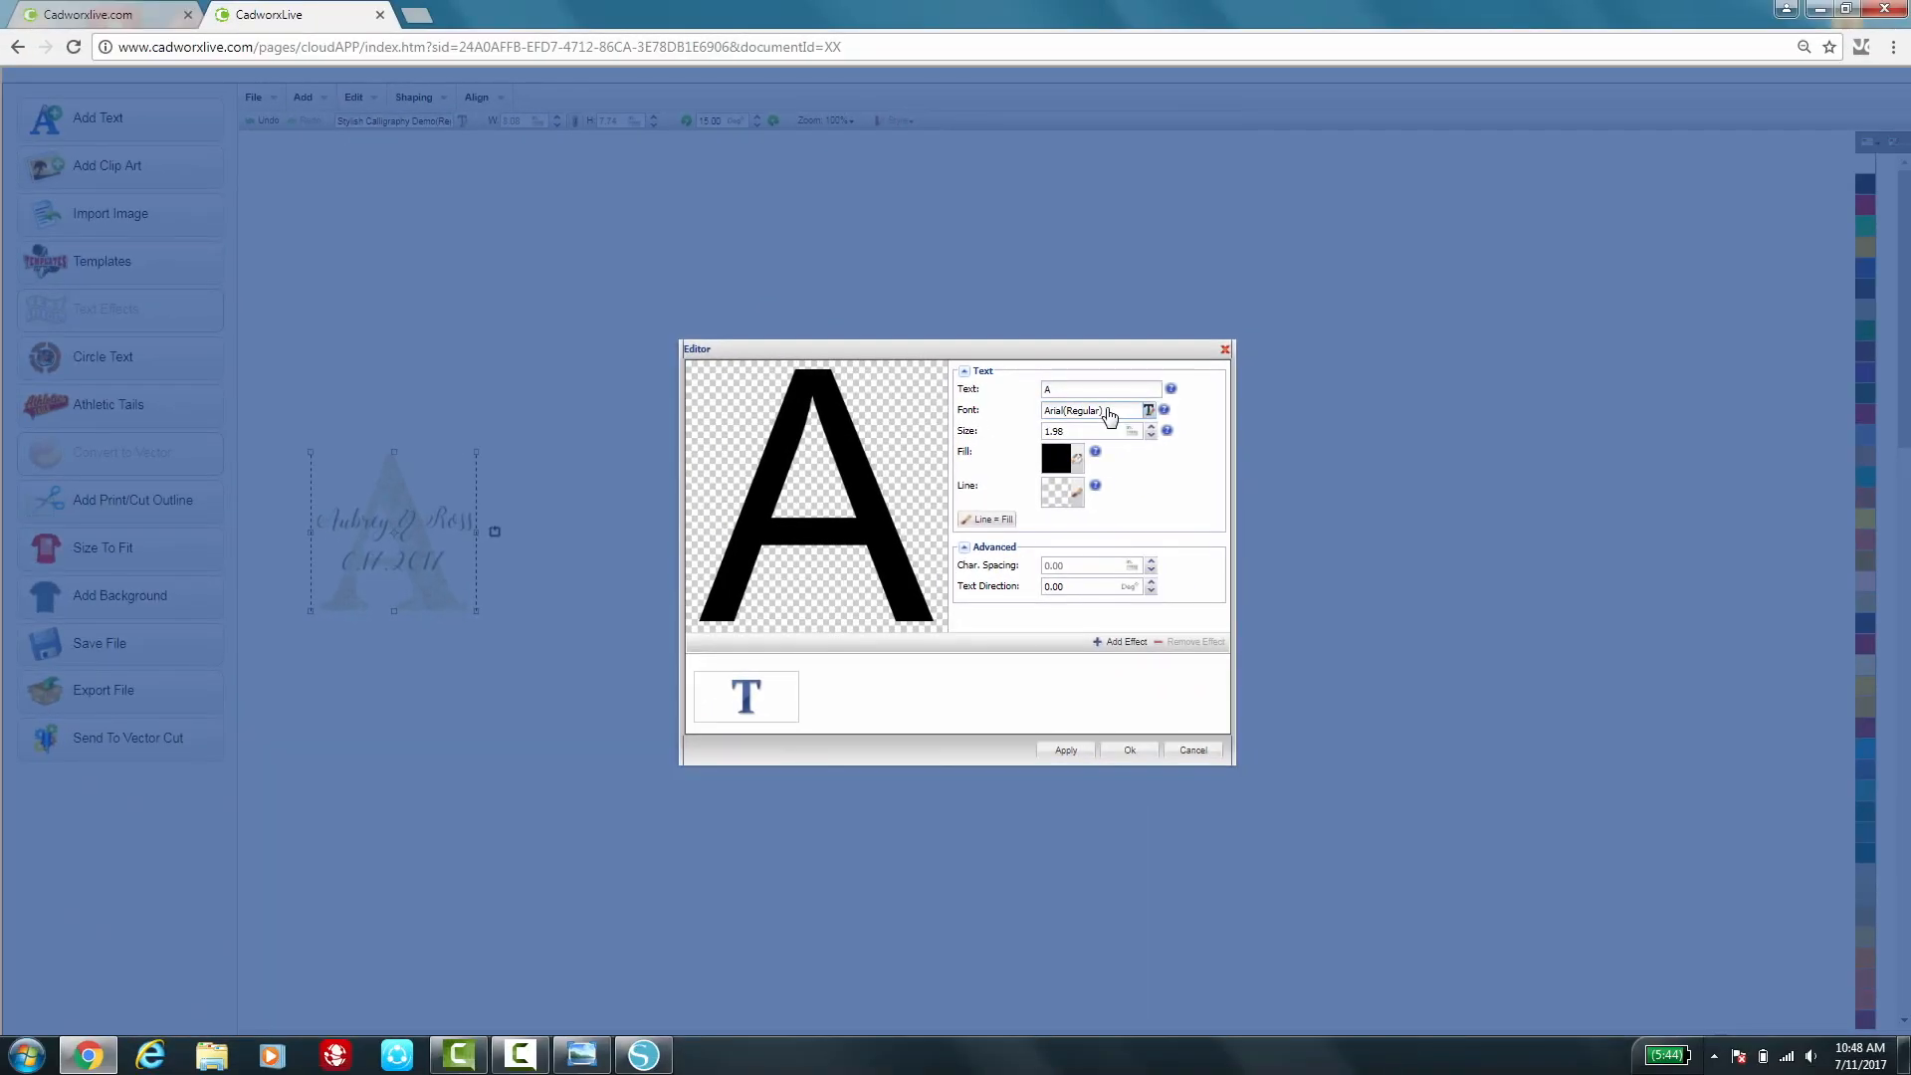
click(1110, 413)
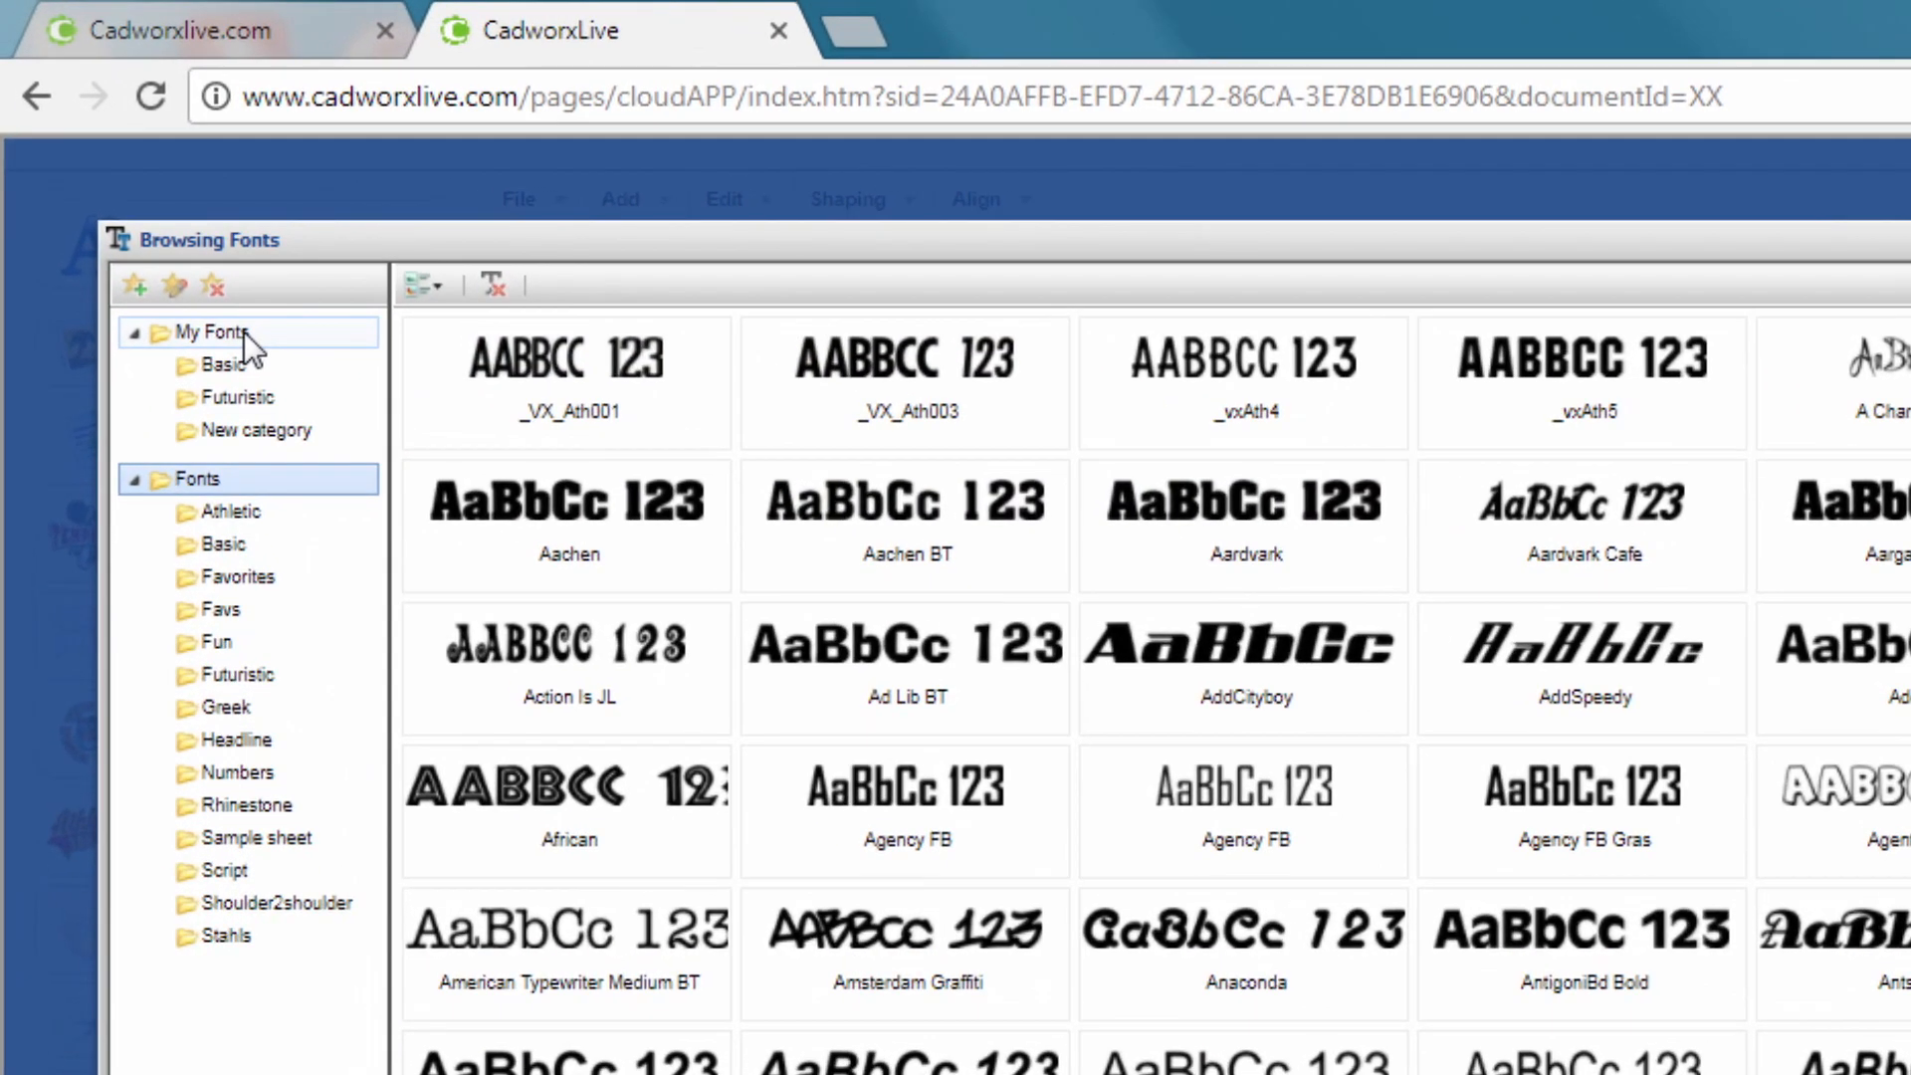
click(243, 331)
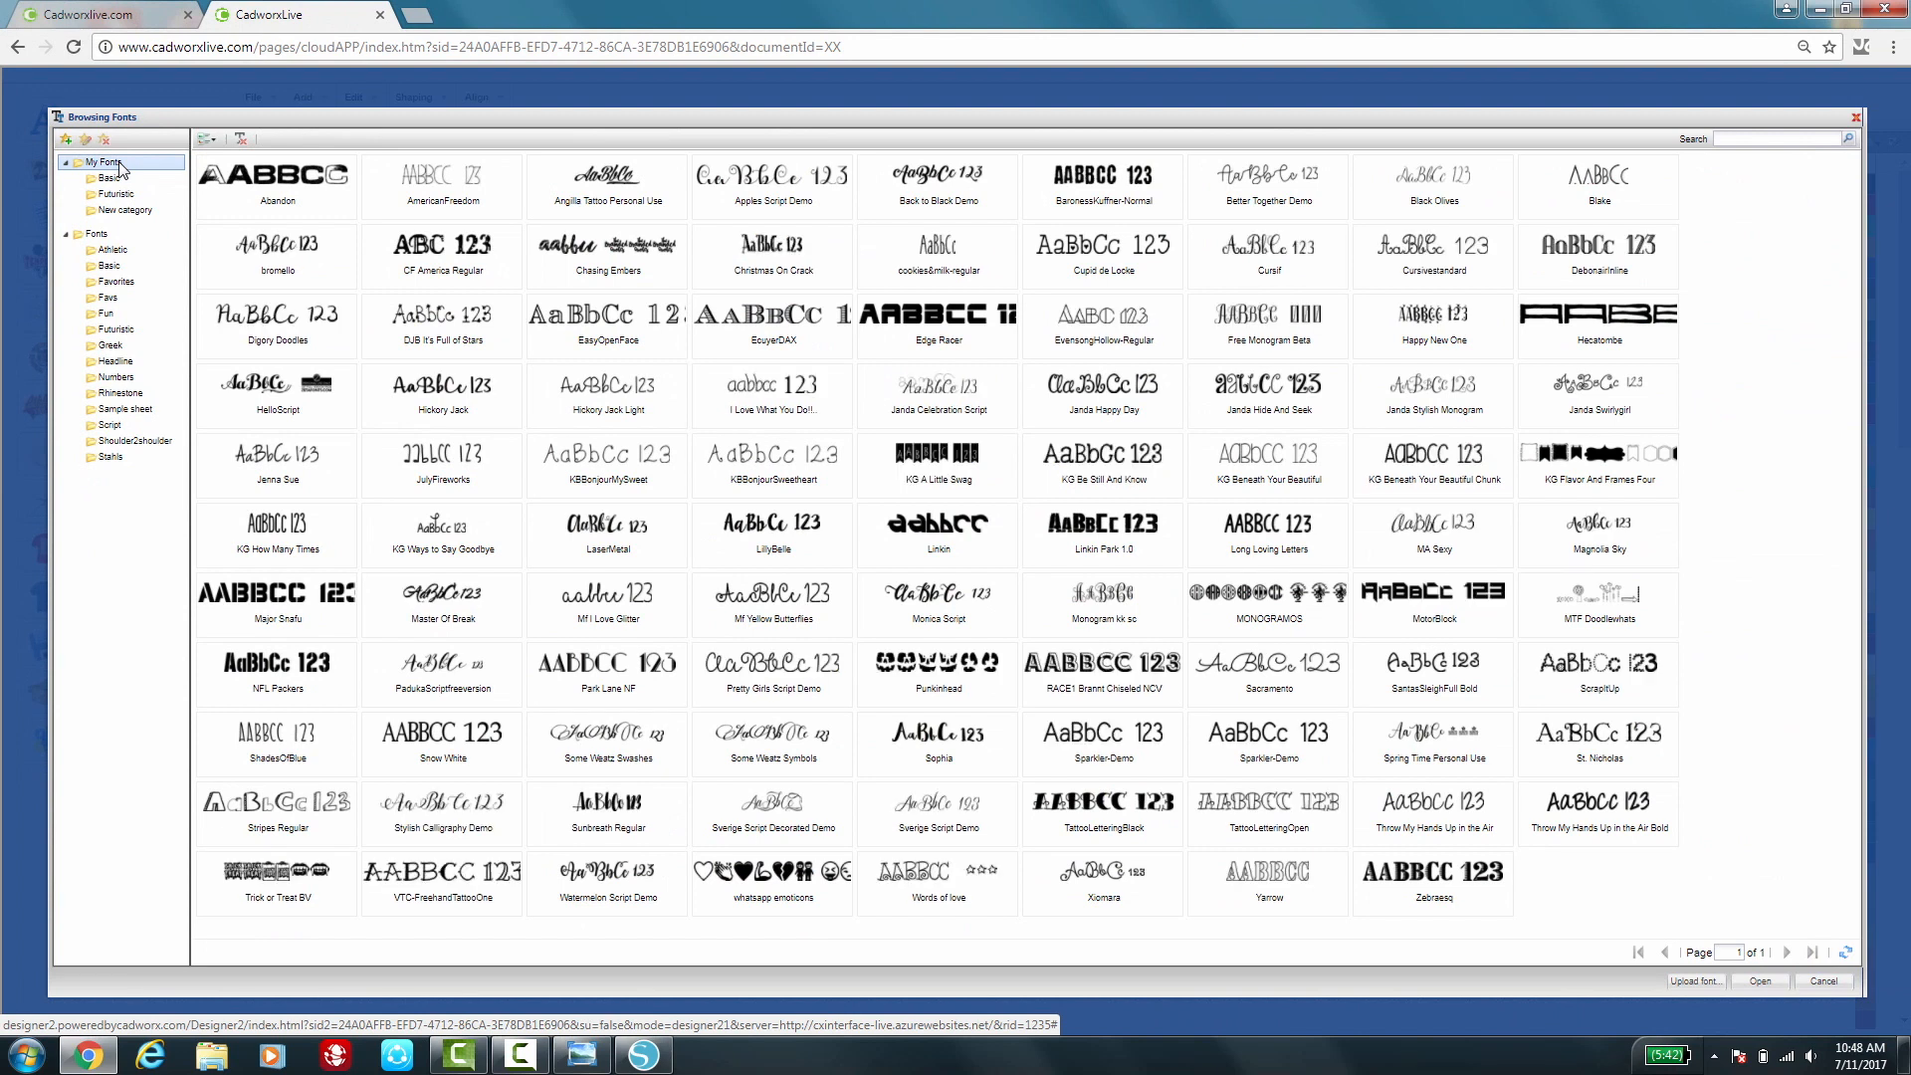
double_click(629, 341)
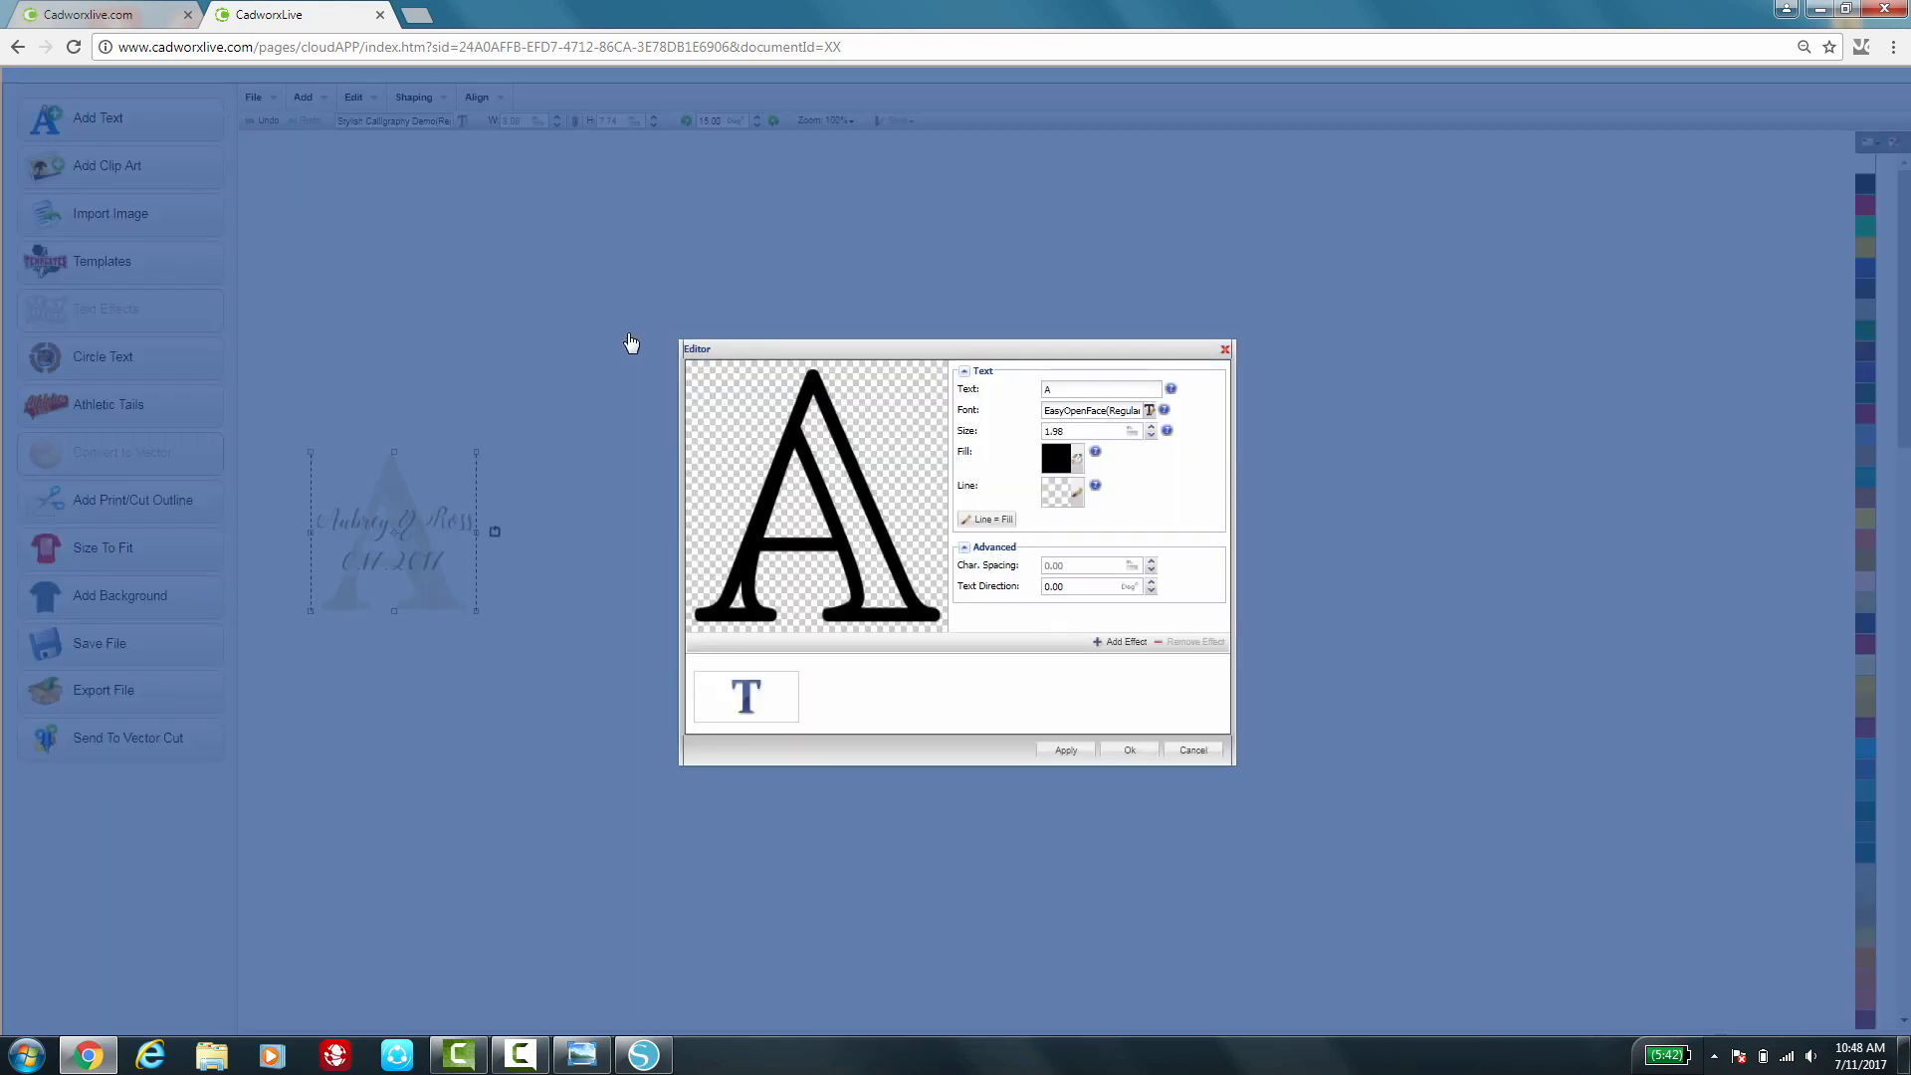
click(1134, 751)
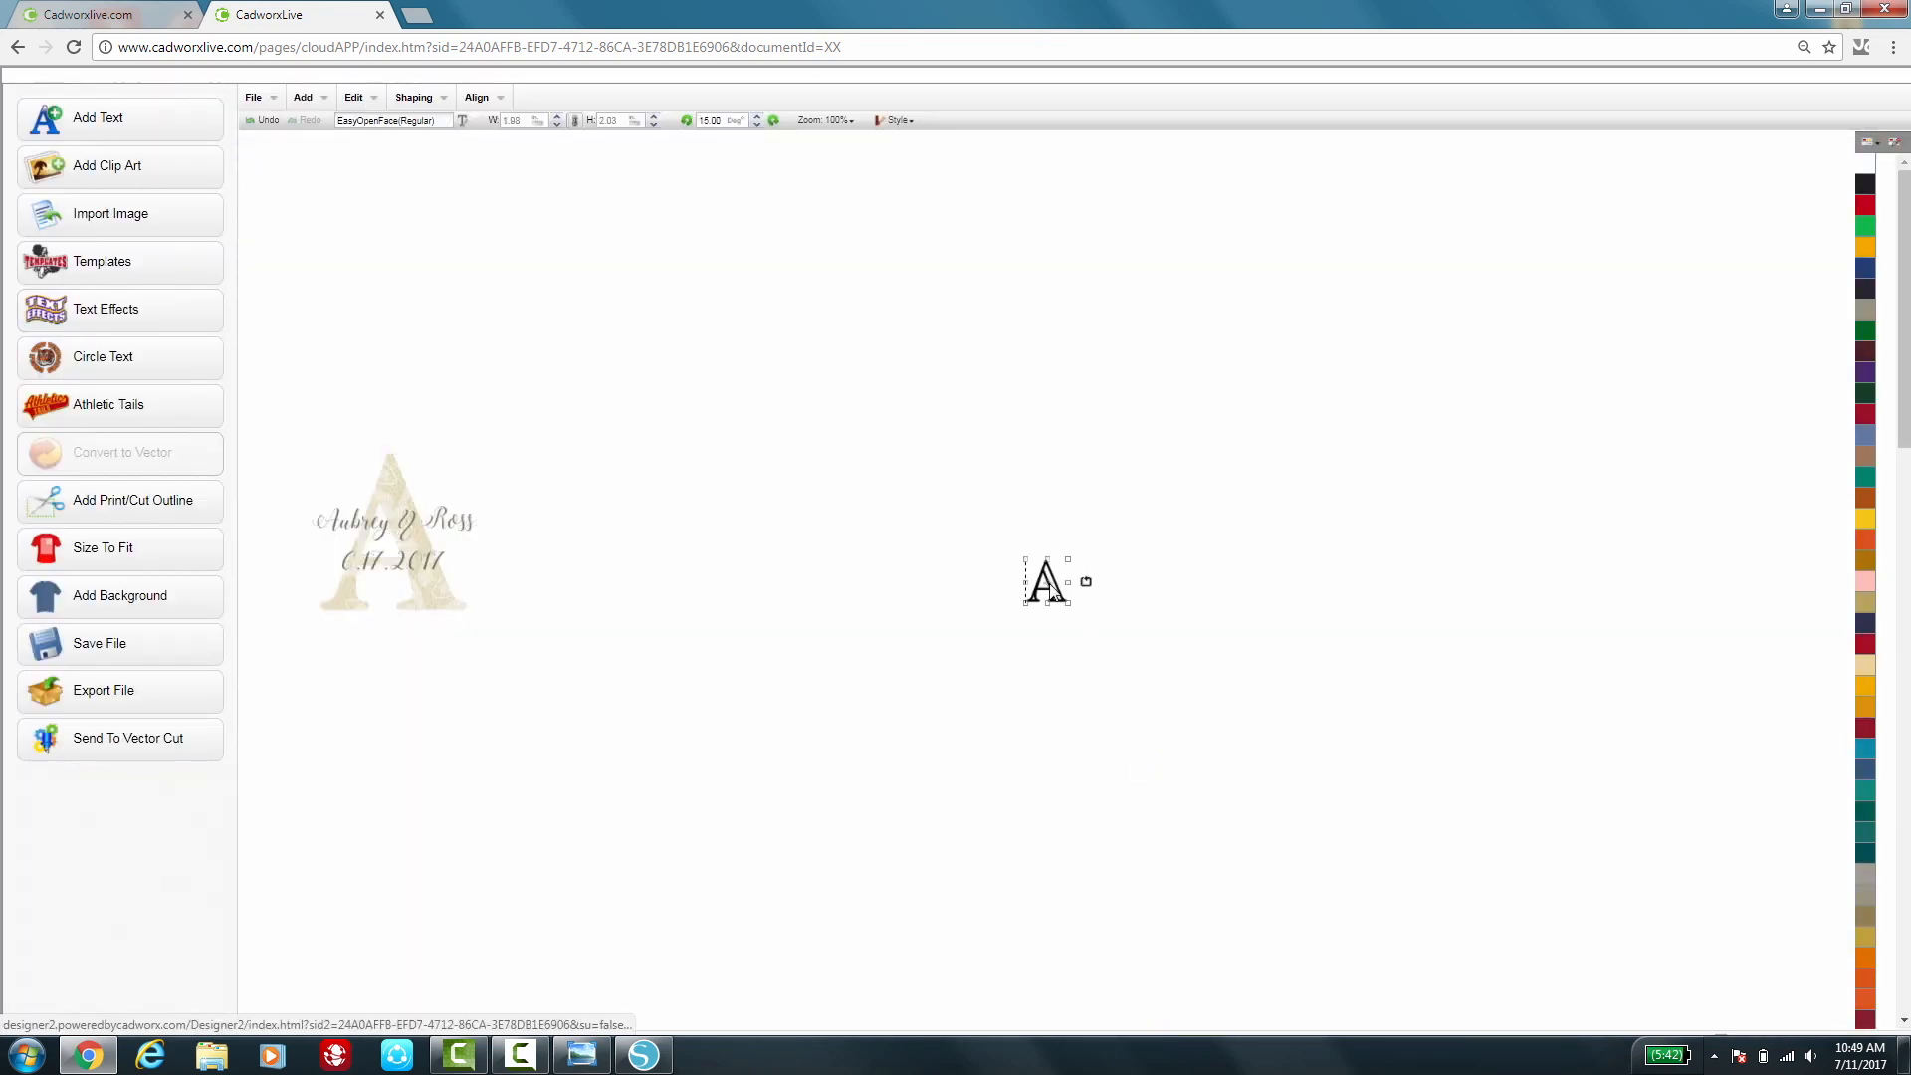
Enlarge the new letter A to about 10.7 wide by 11 high and break it apart by curves
drag(1068, 559, 1150, 497)
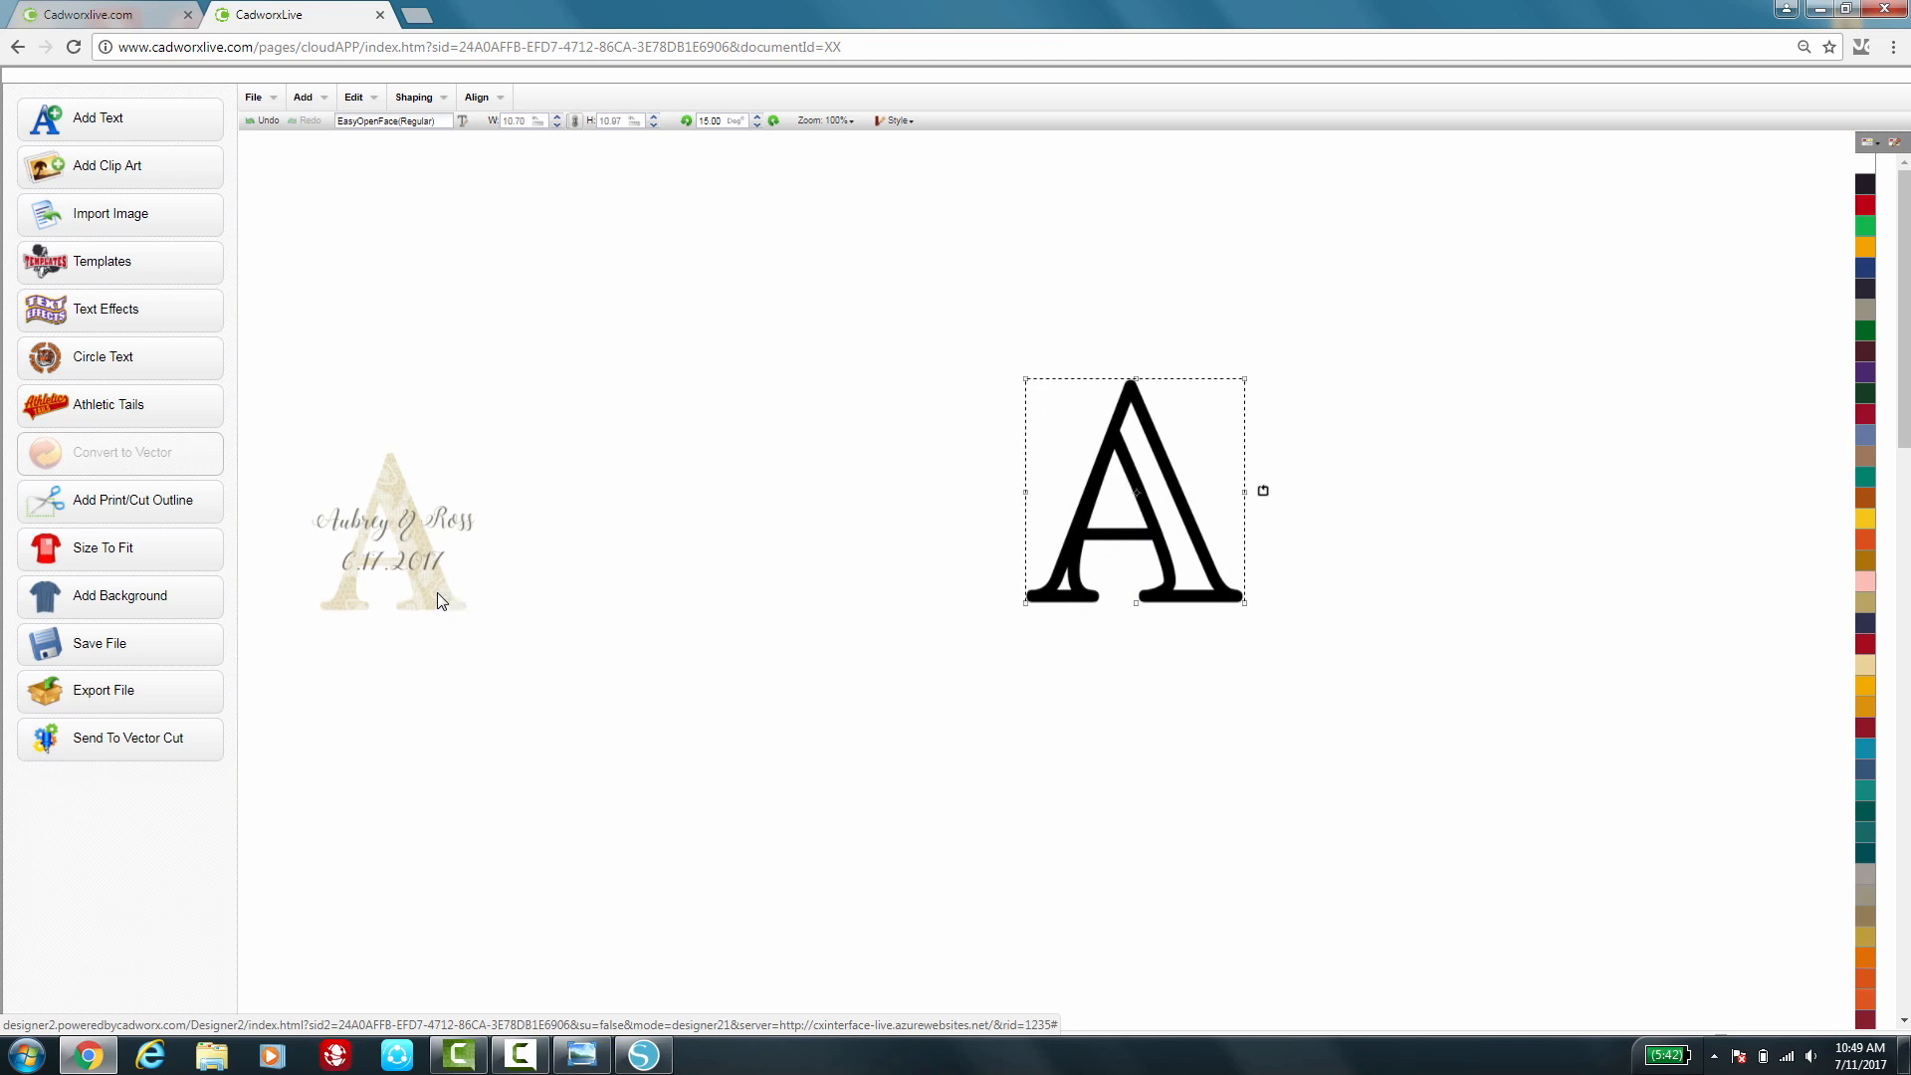
click(438, 593)
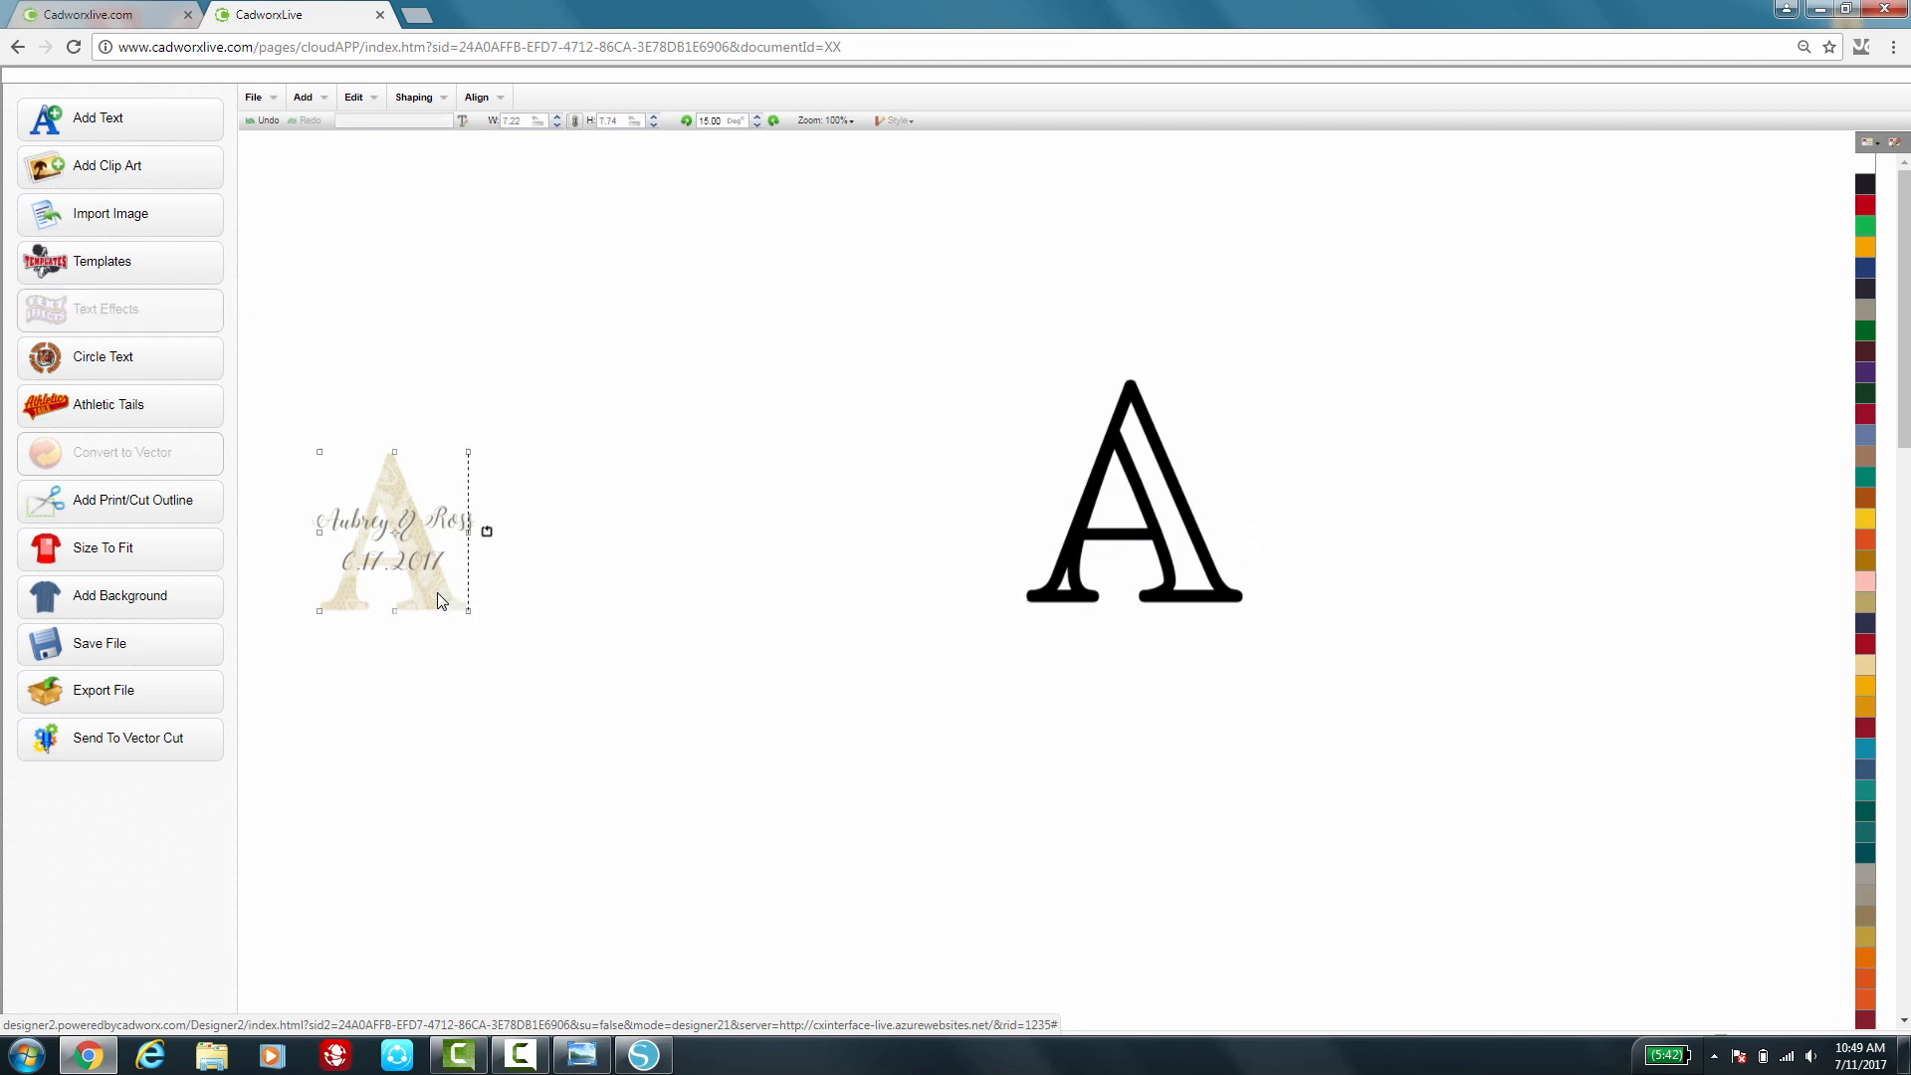
click(1141, 552)
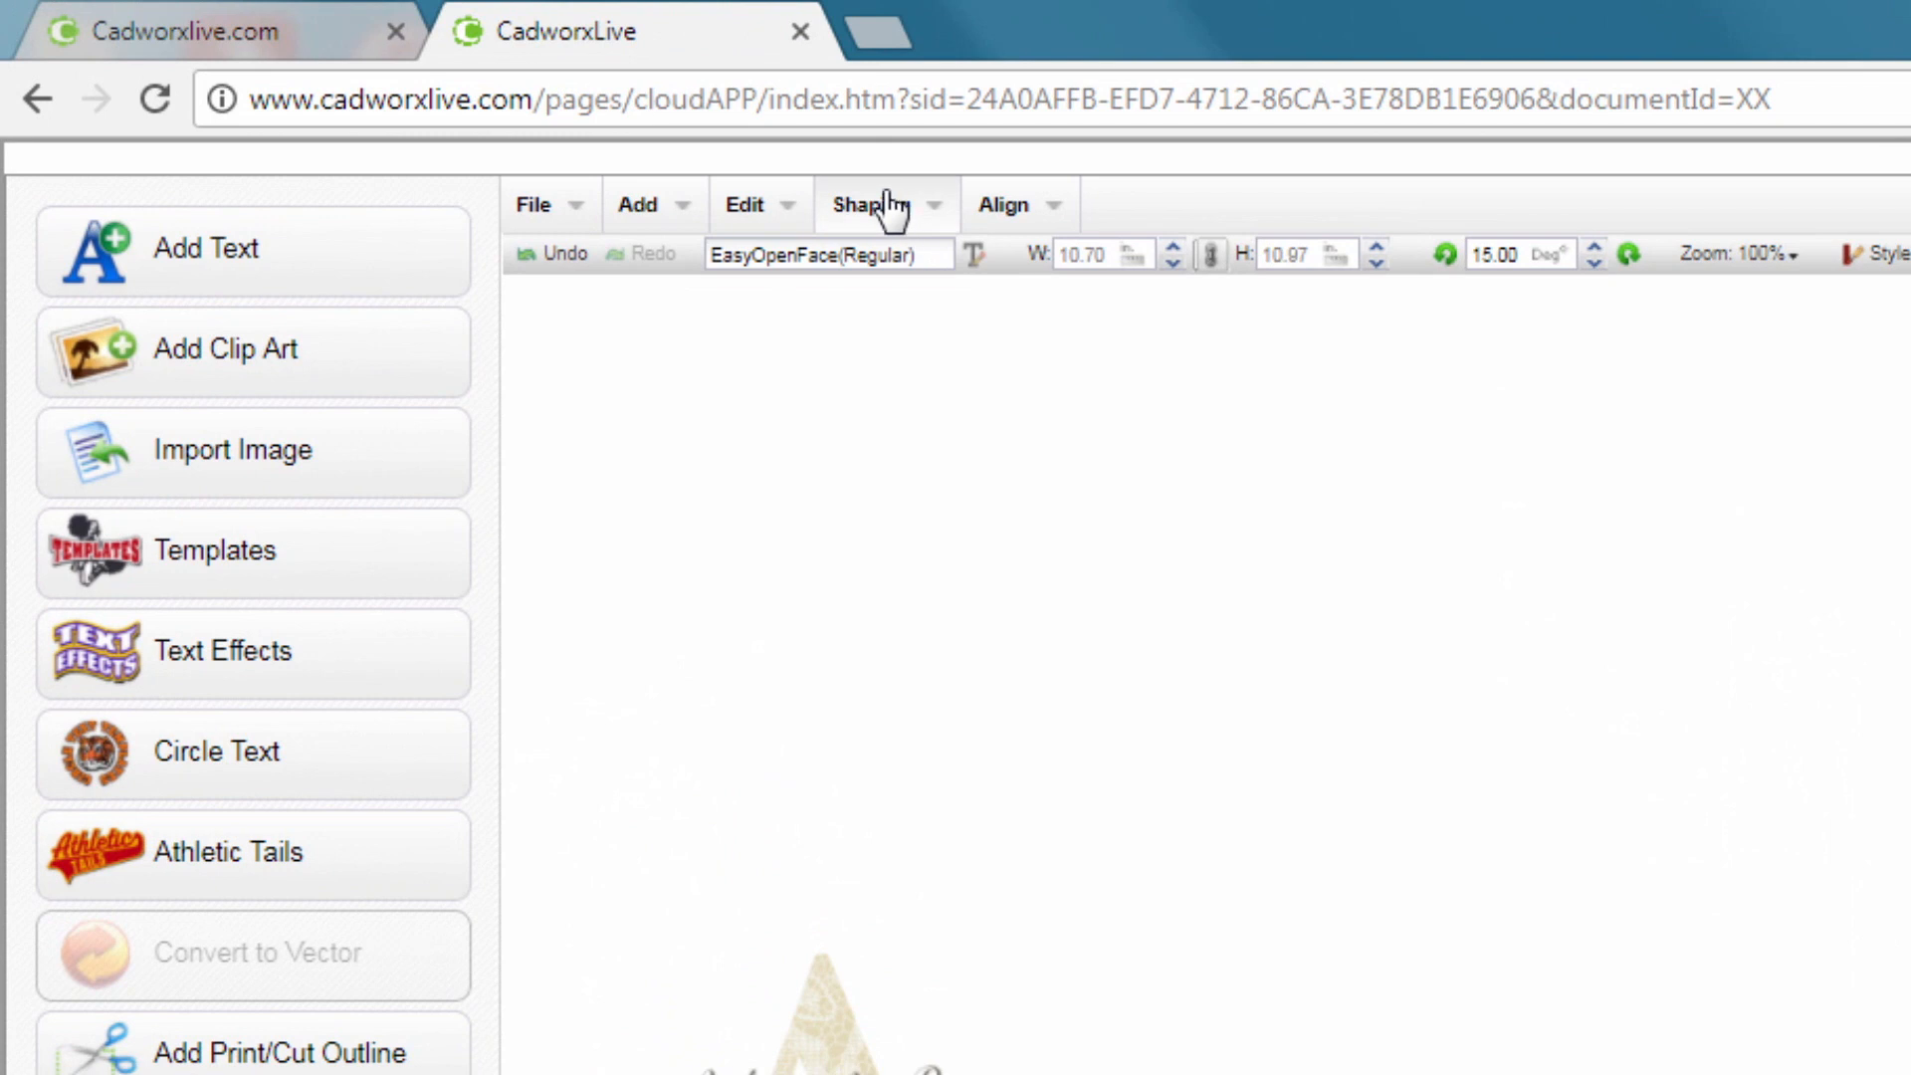
click(908, 205)
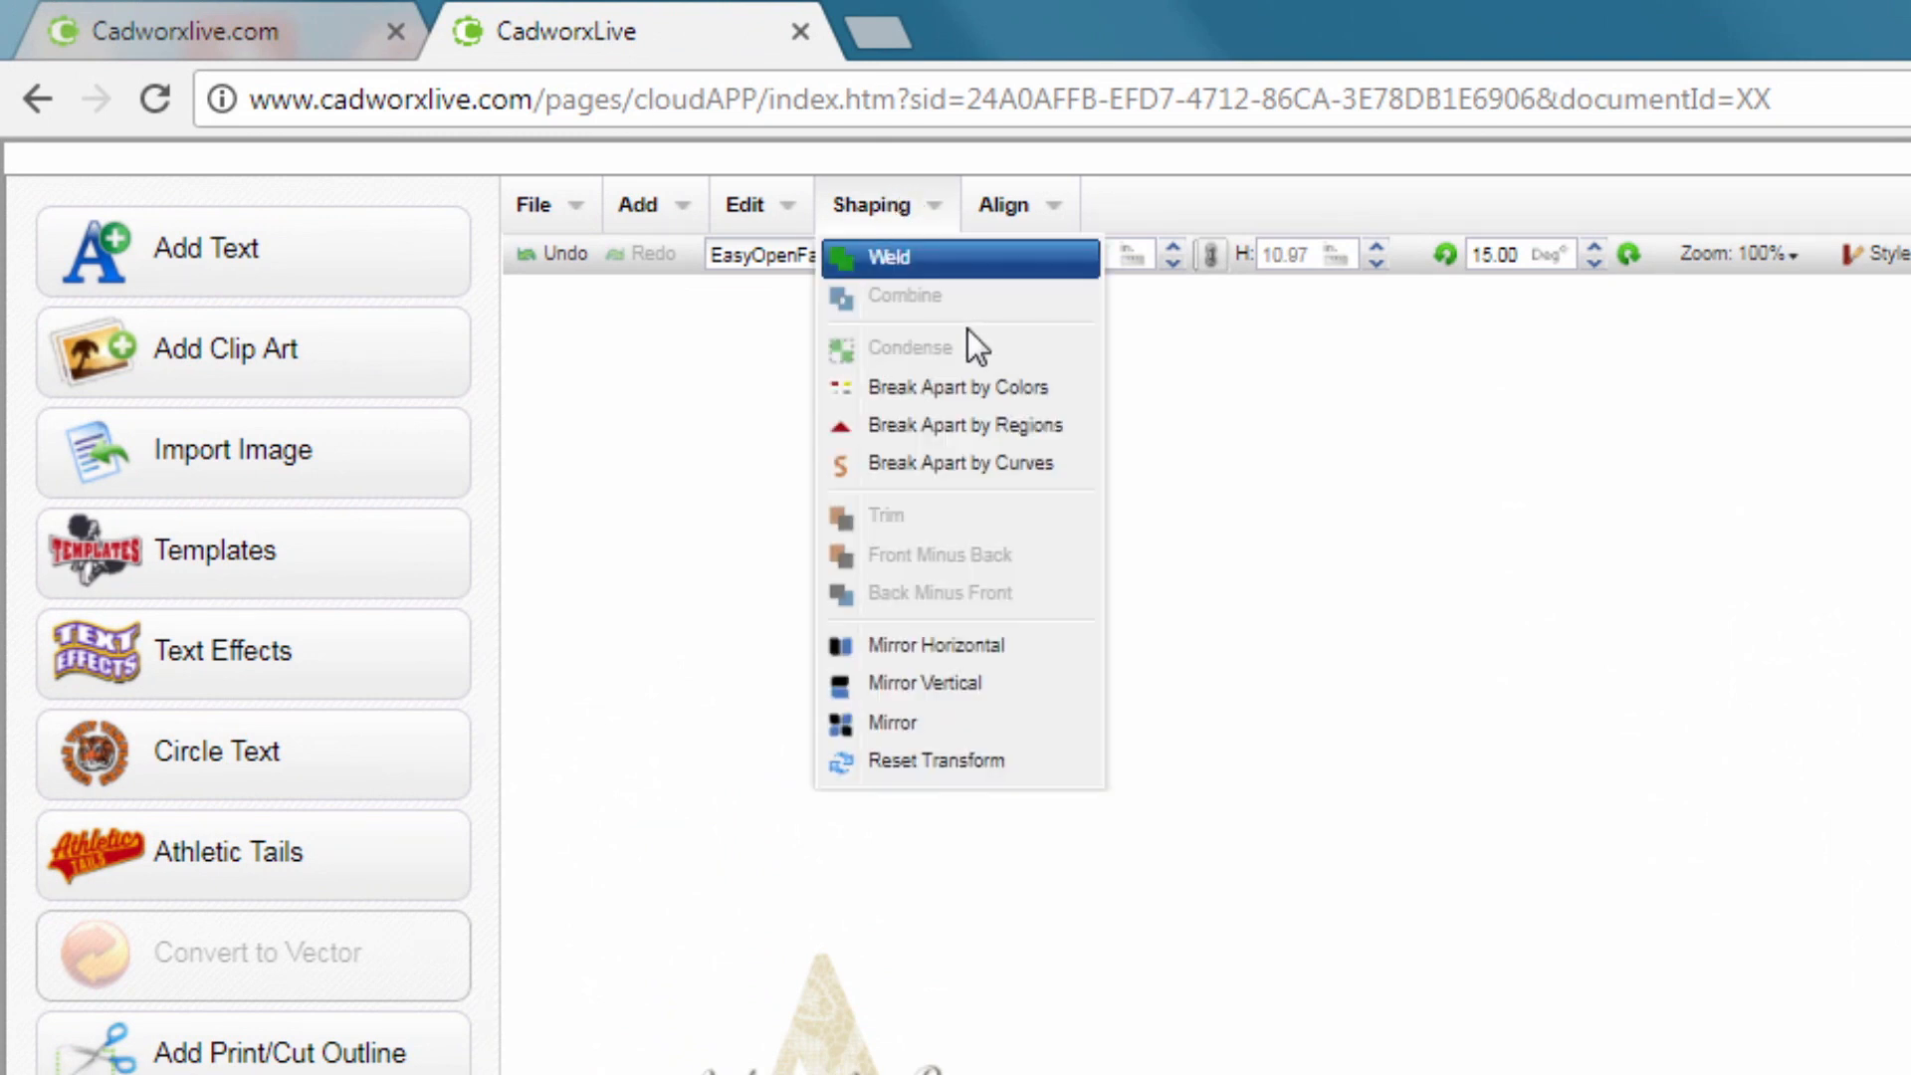
click(989, 464)
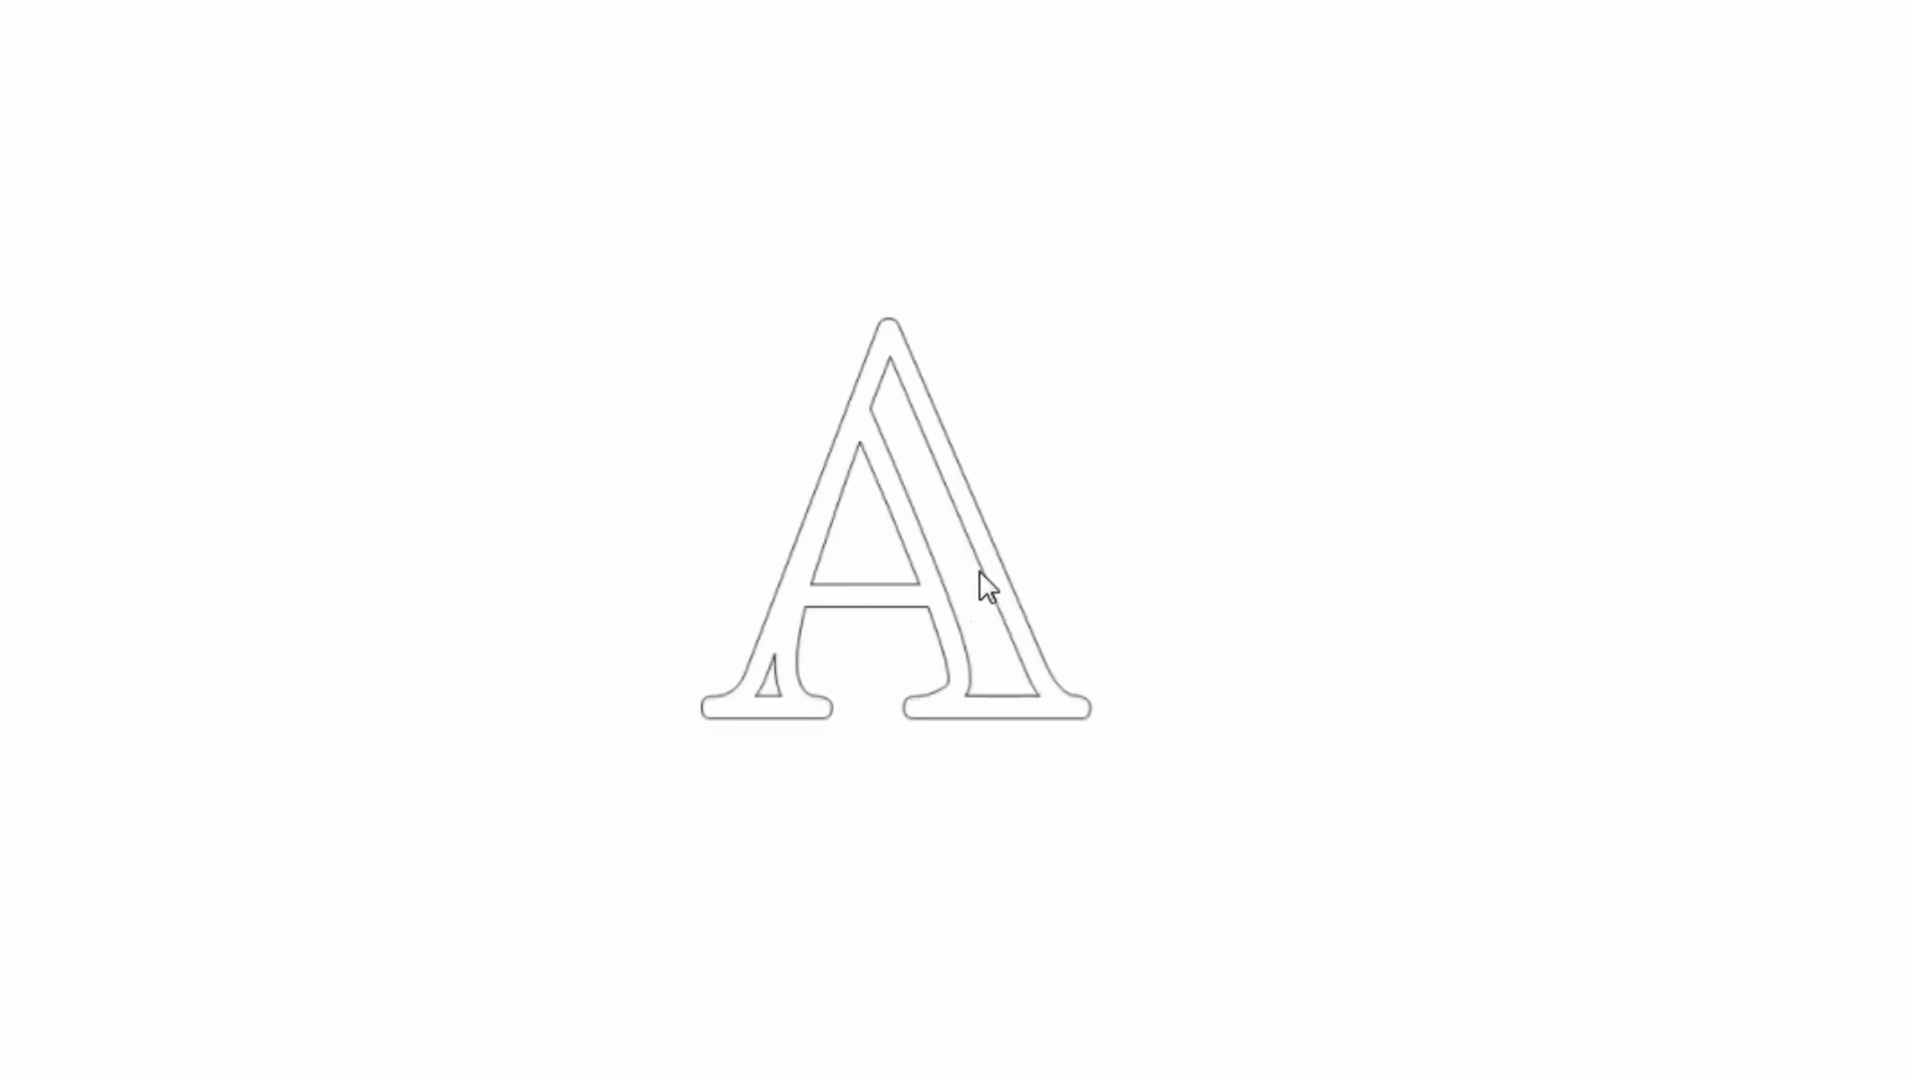
Remove the inner inlay piece and the extra copy of the triangular counter from the broken-apart letter A
click(958, 575)
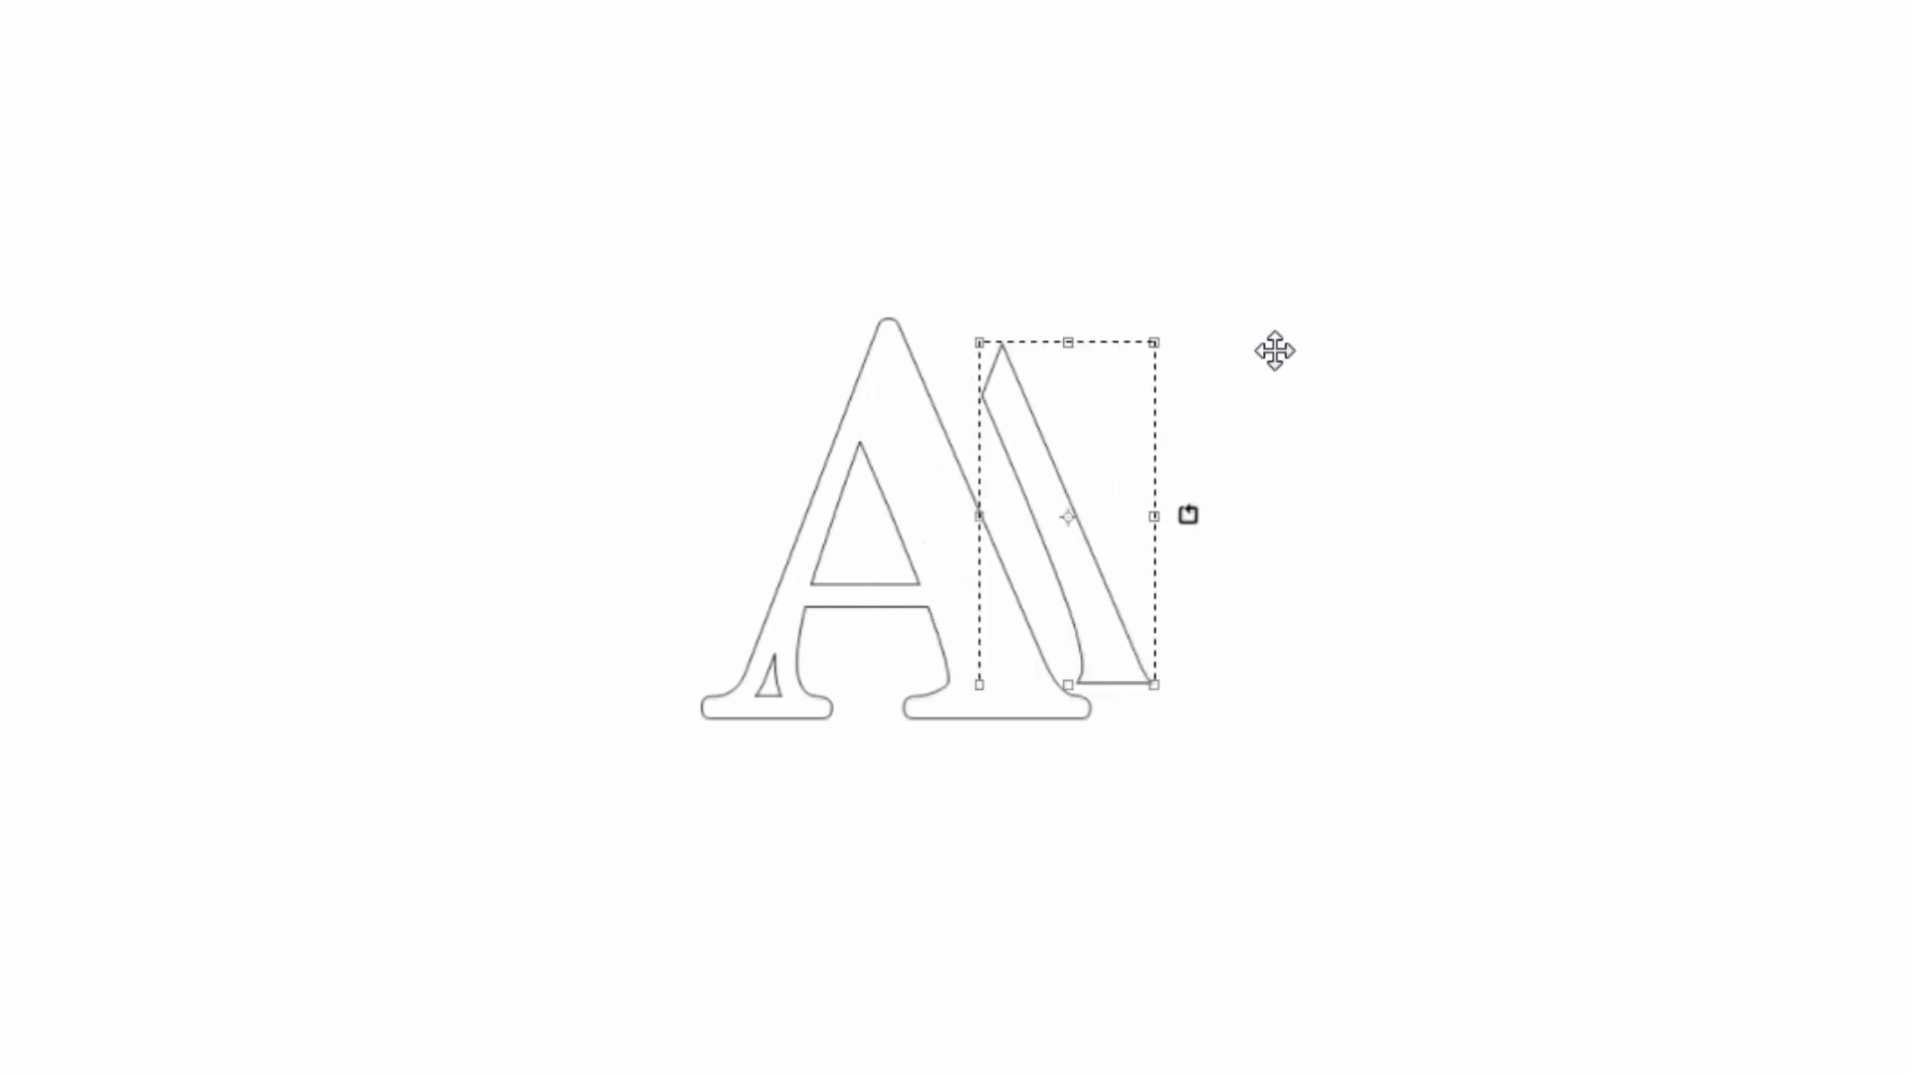
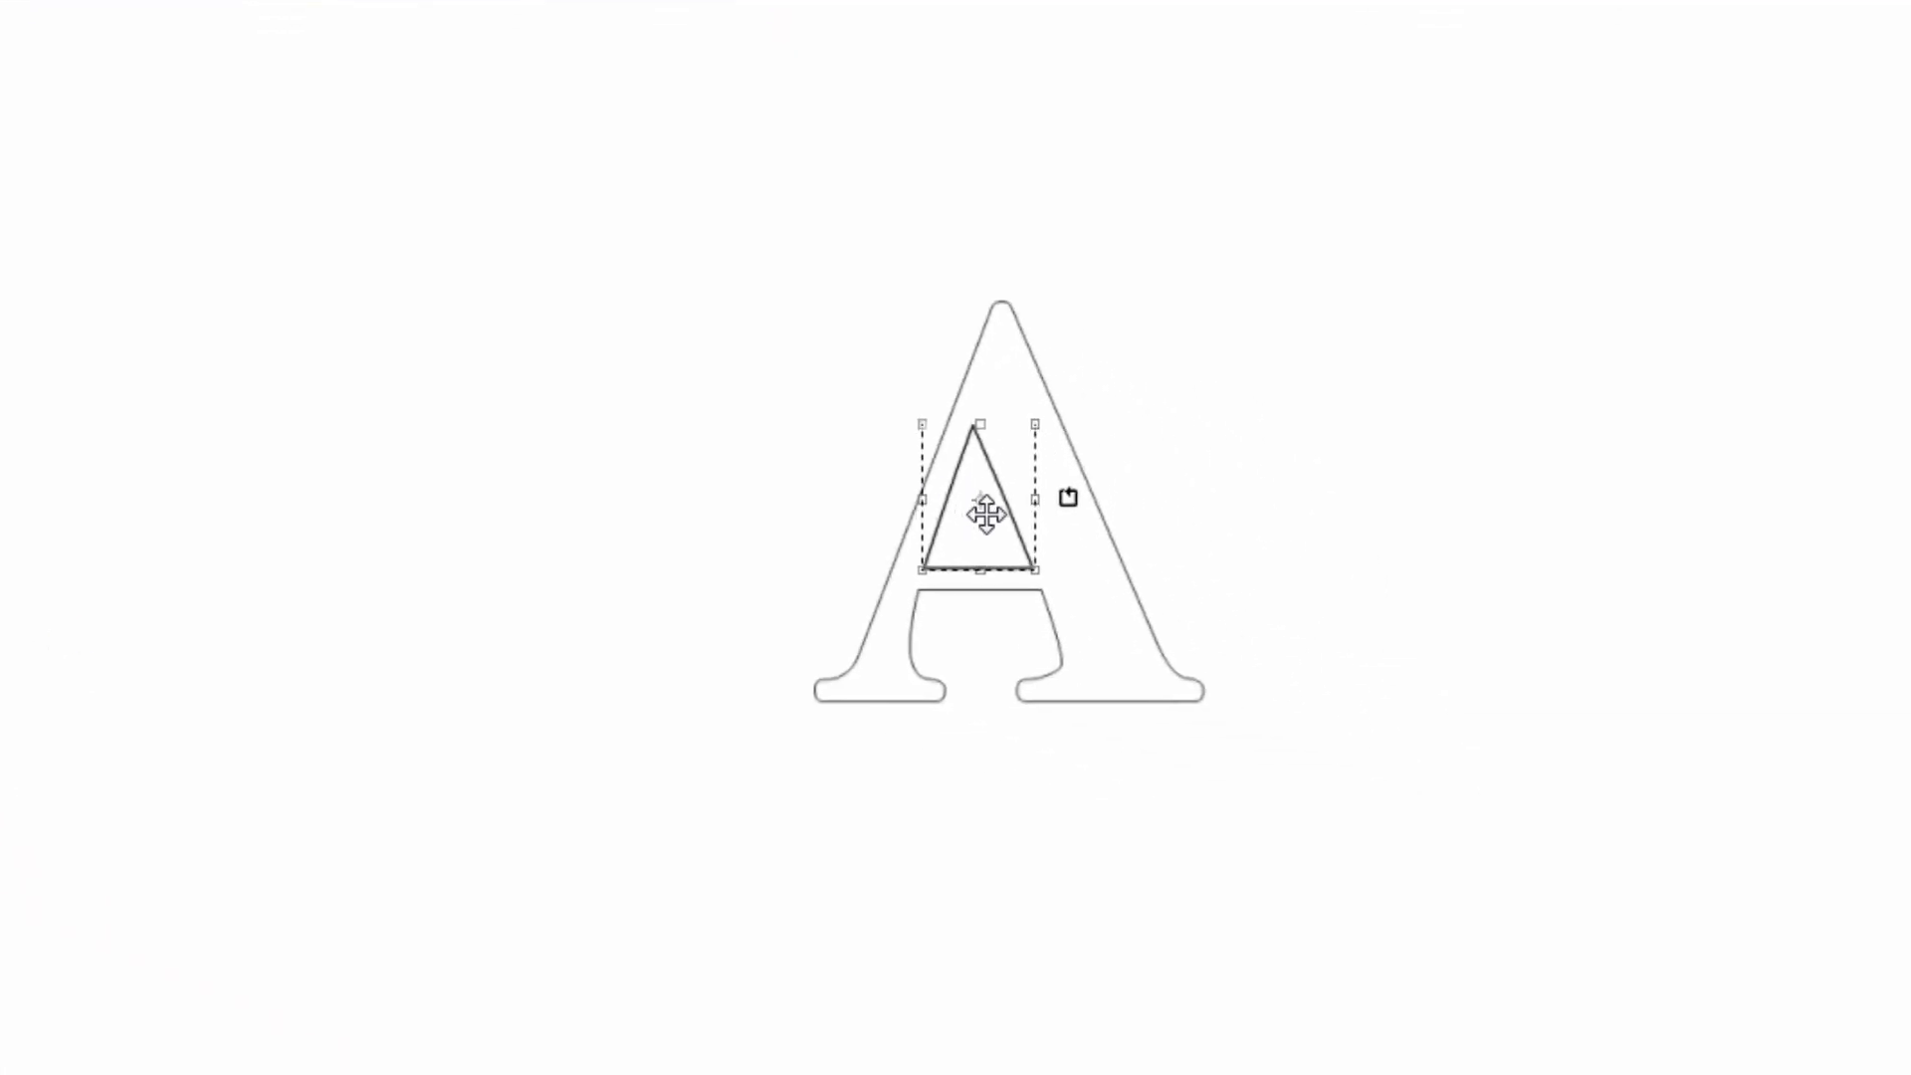
drag(985, 511, 112, 520)
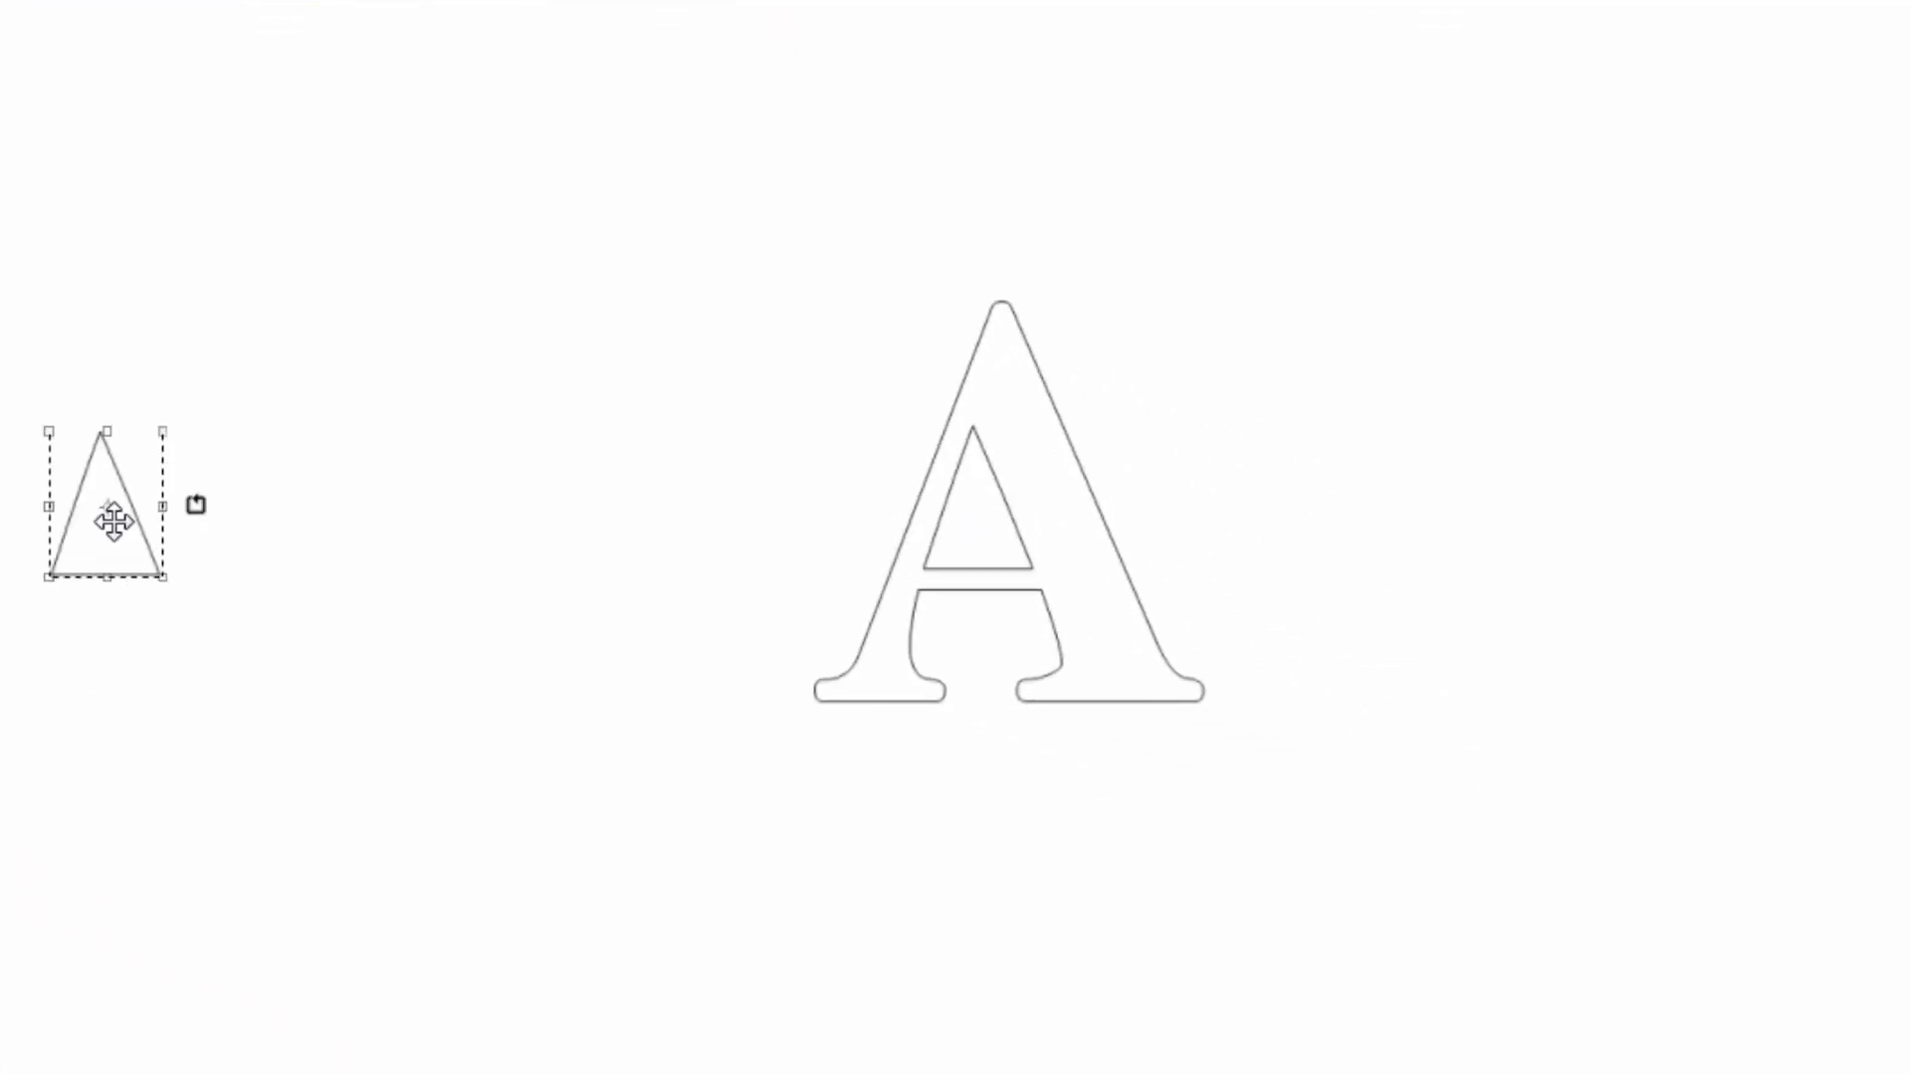
right_click(112, 520)
click(268, 744)
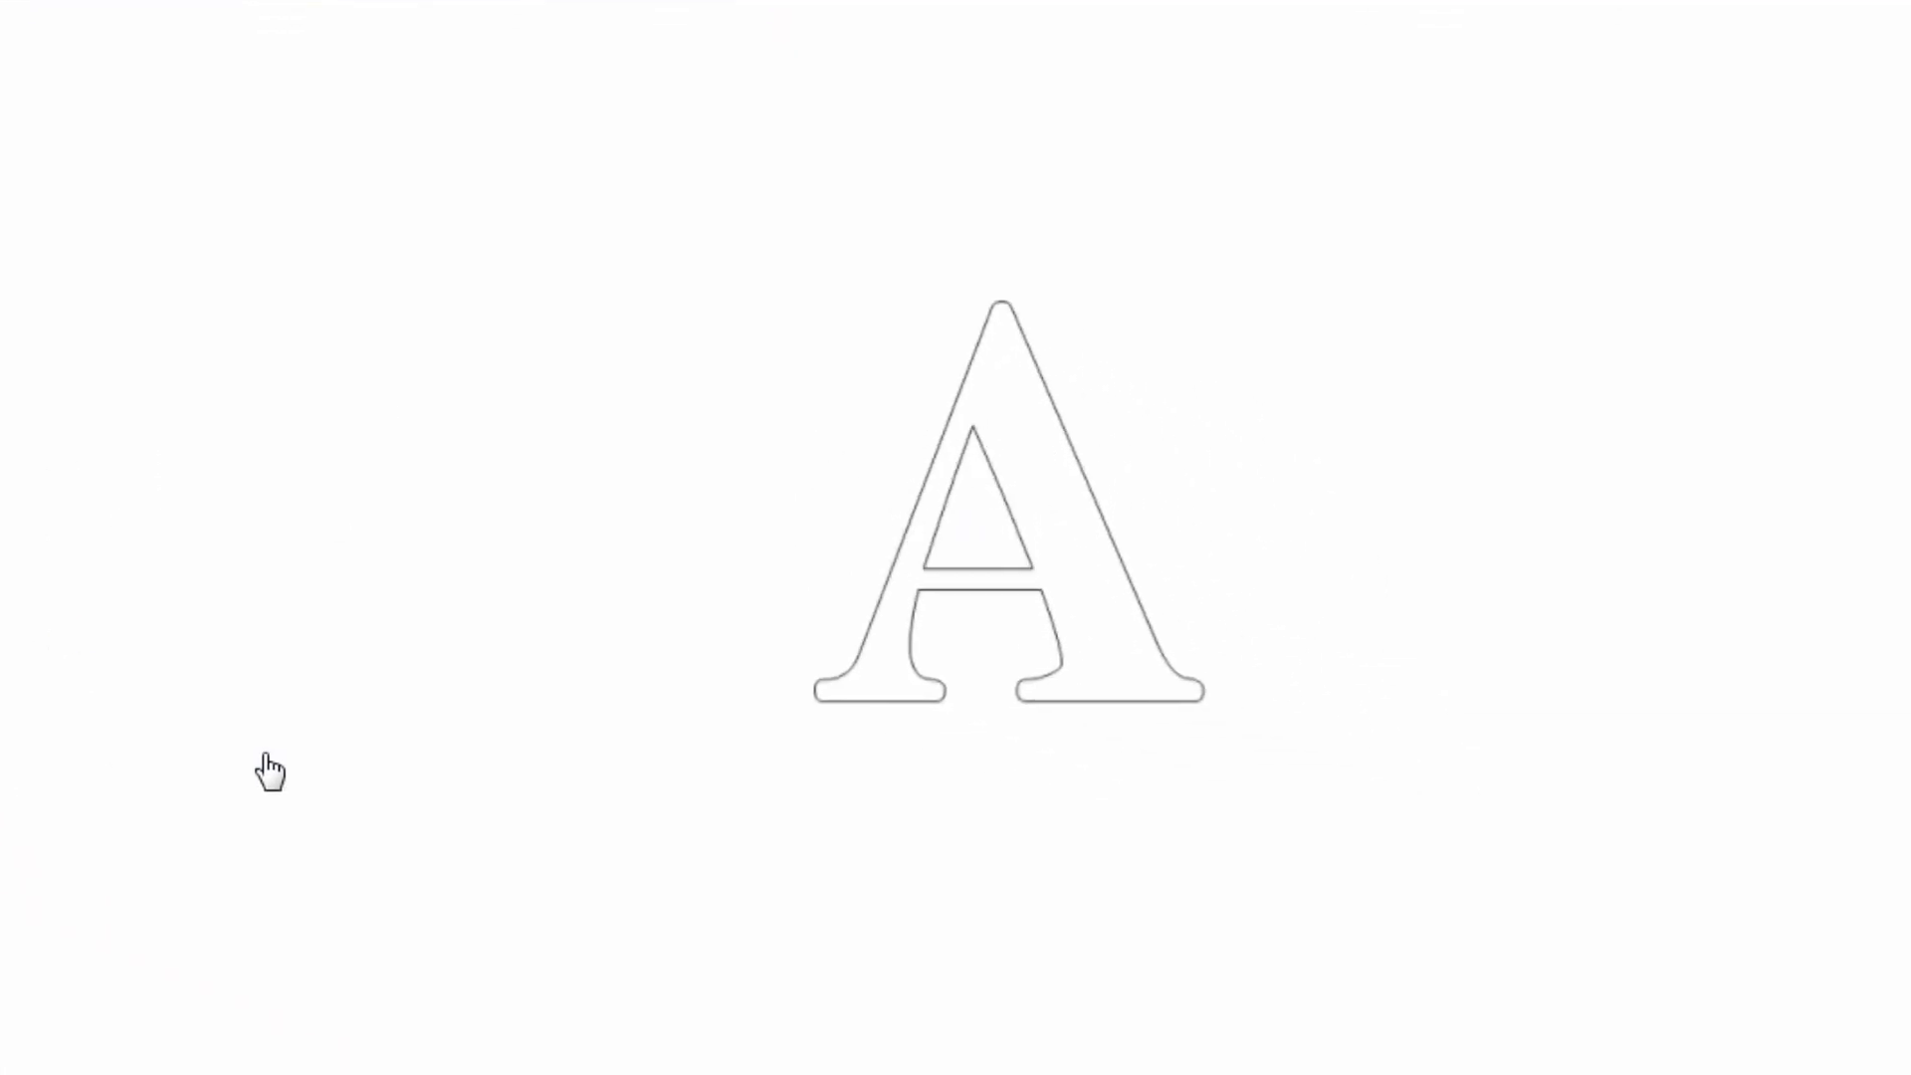
Turn the remaining outline and triangular counter into one solid letter A with a dark fill
click(1121, 580)
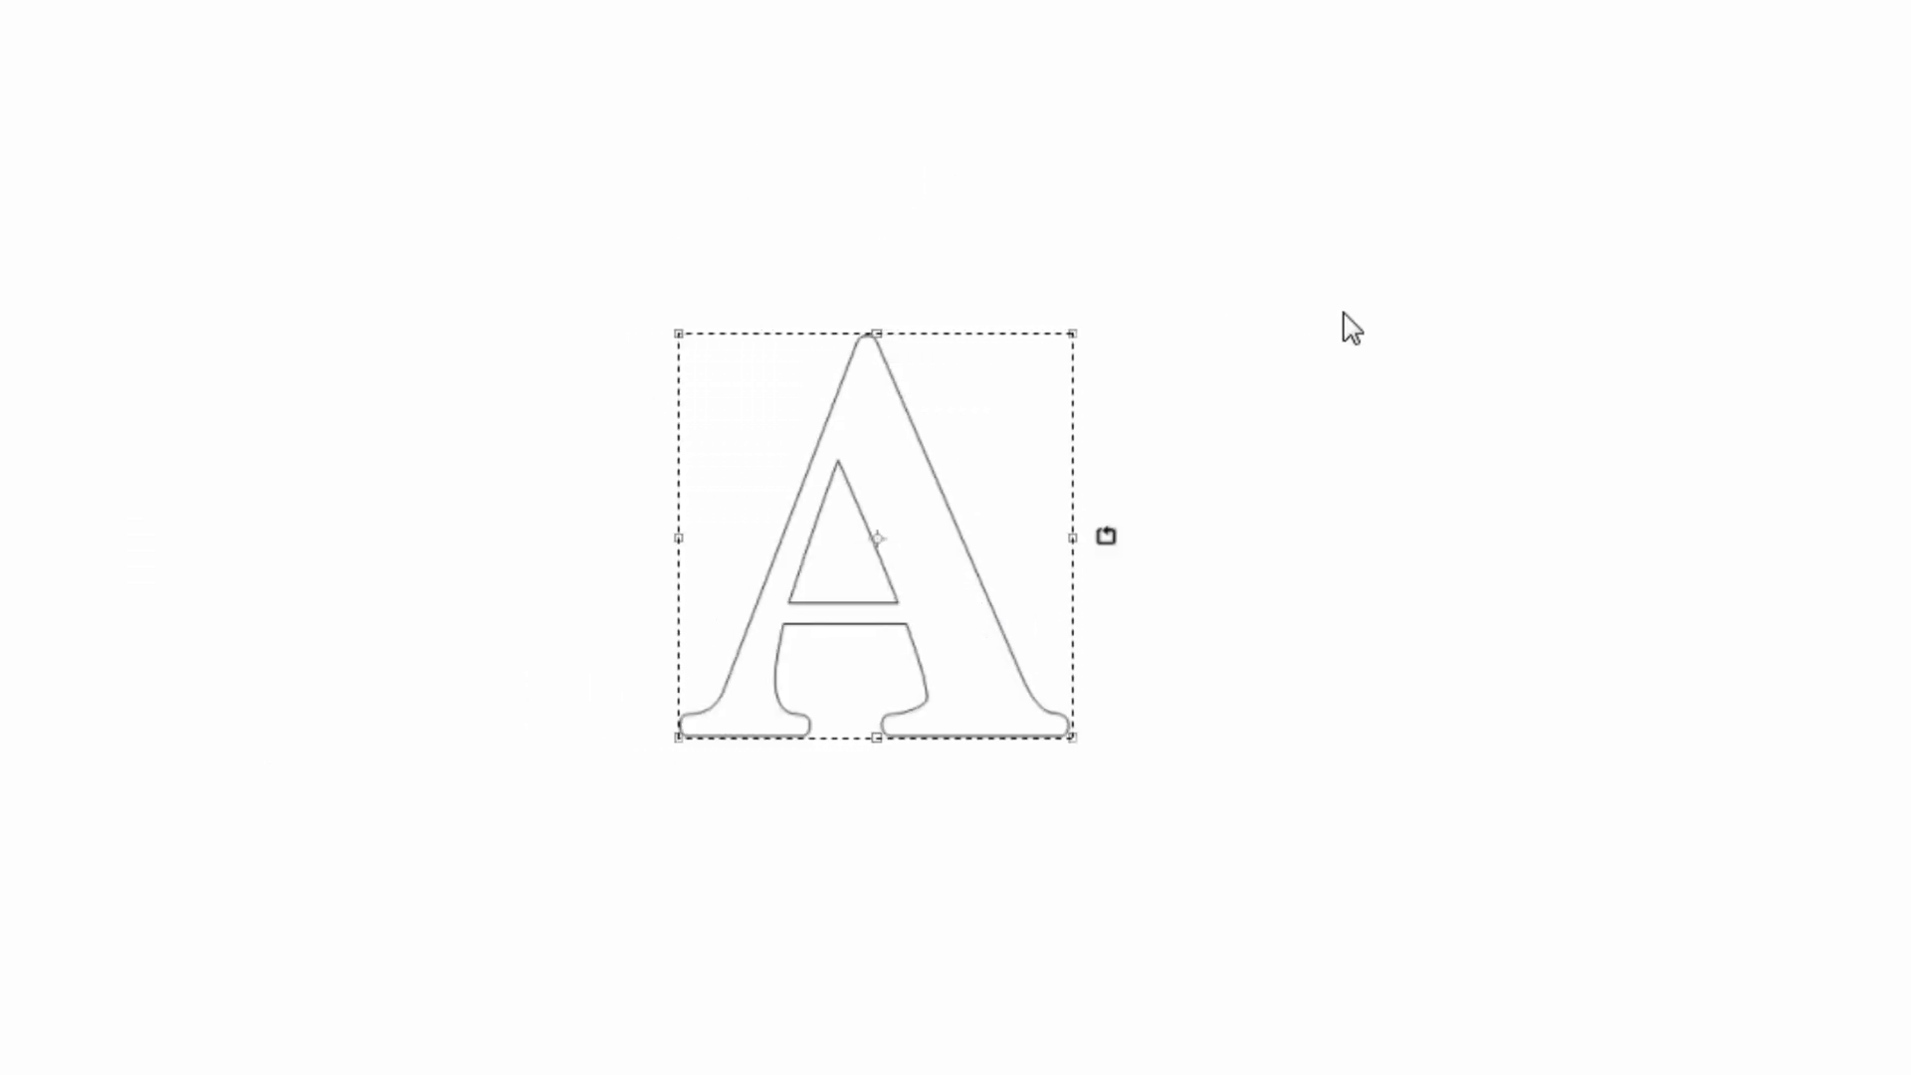
key(ctrl+y)
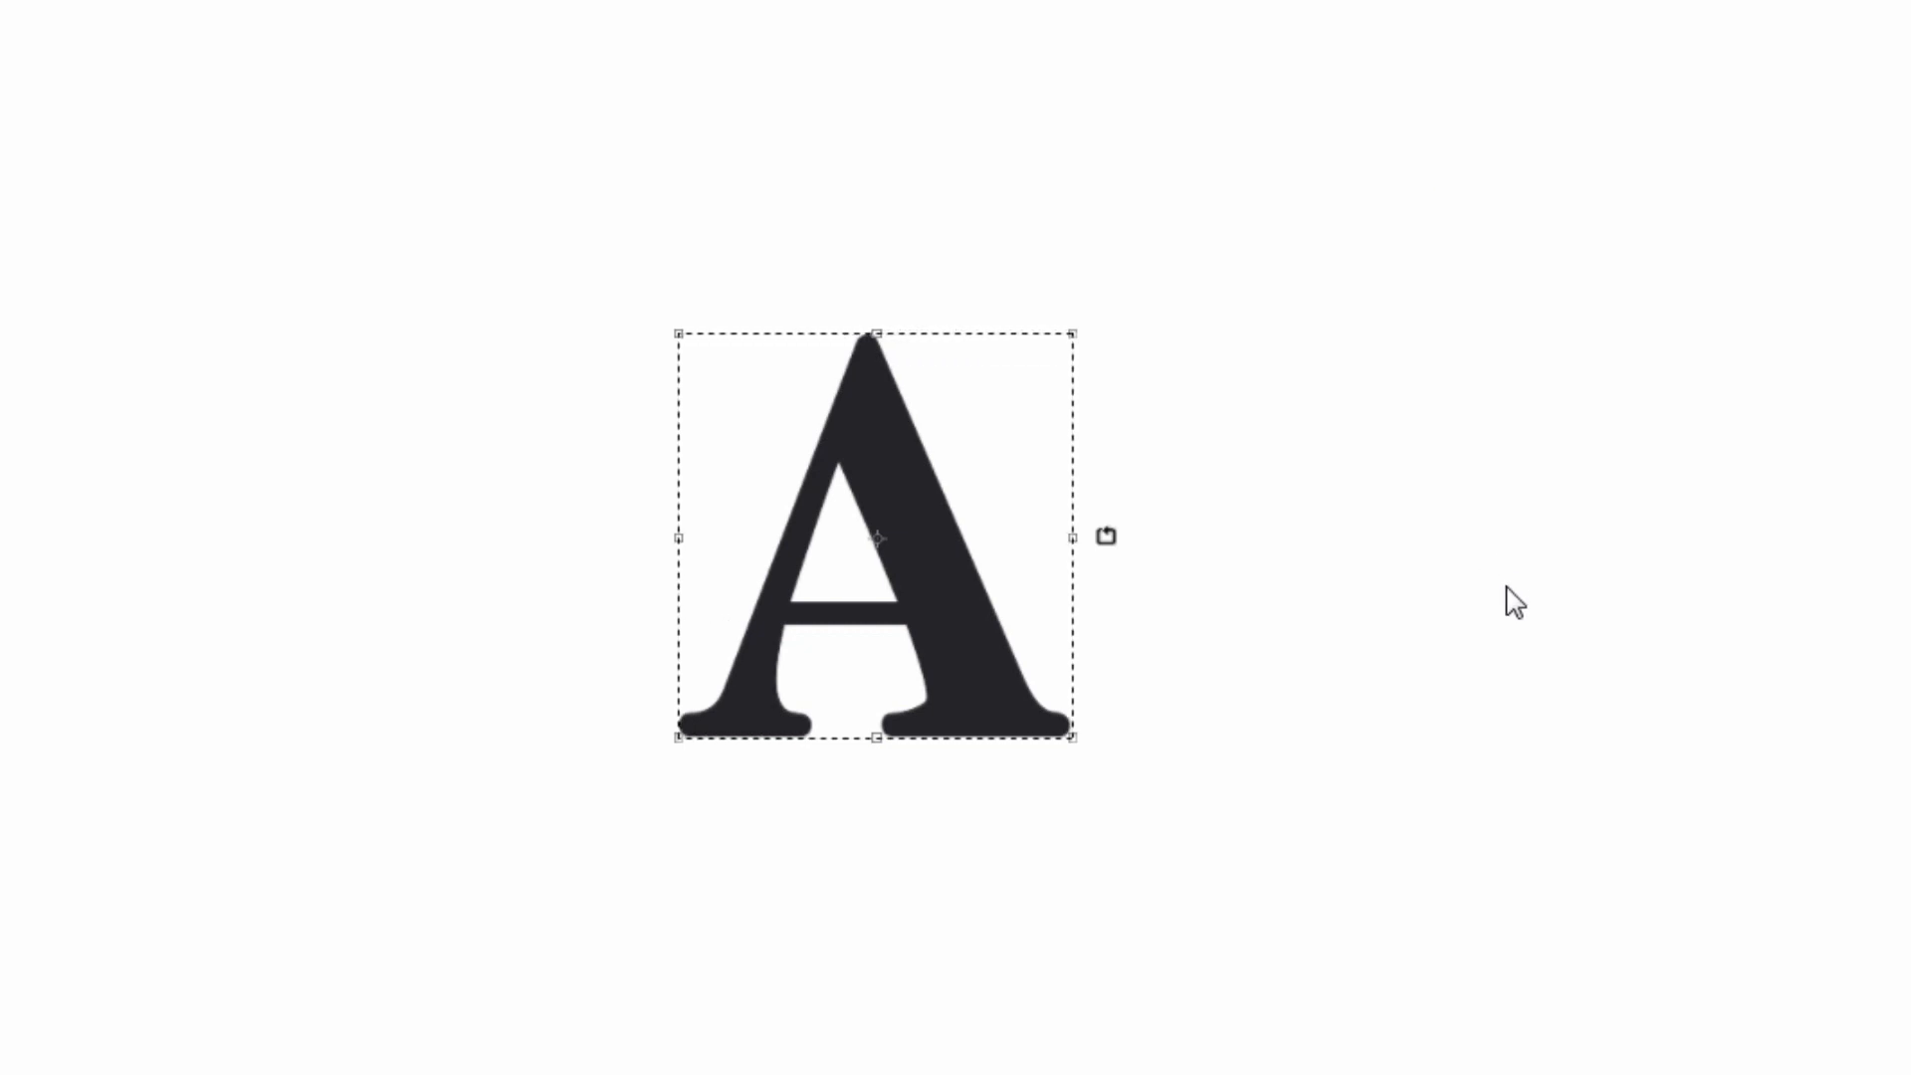
click(1798, 191)
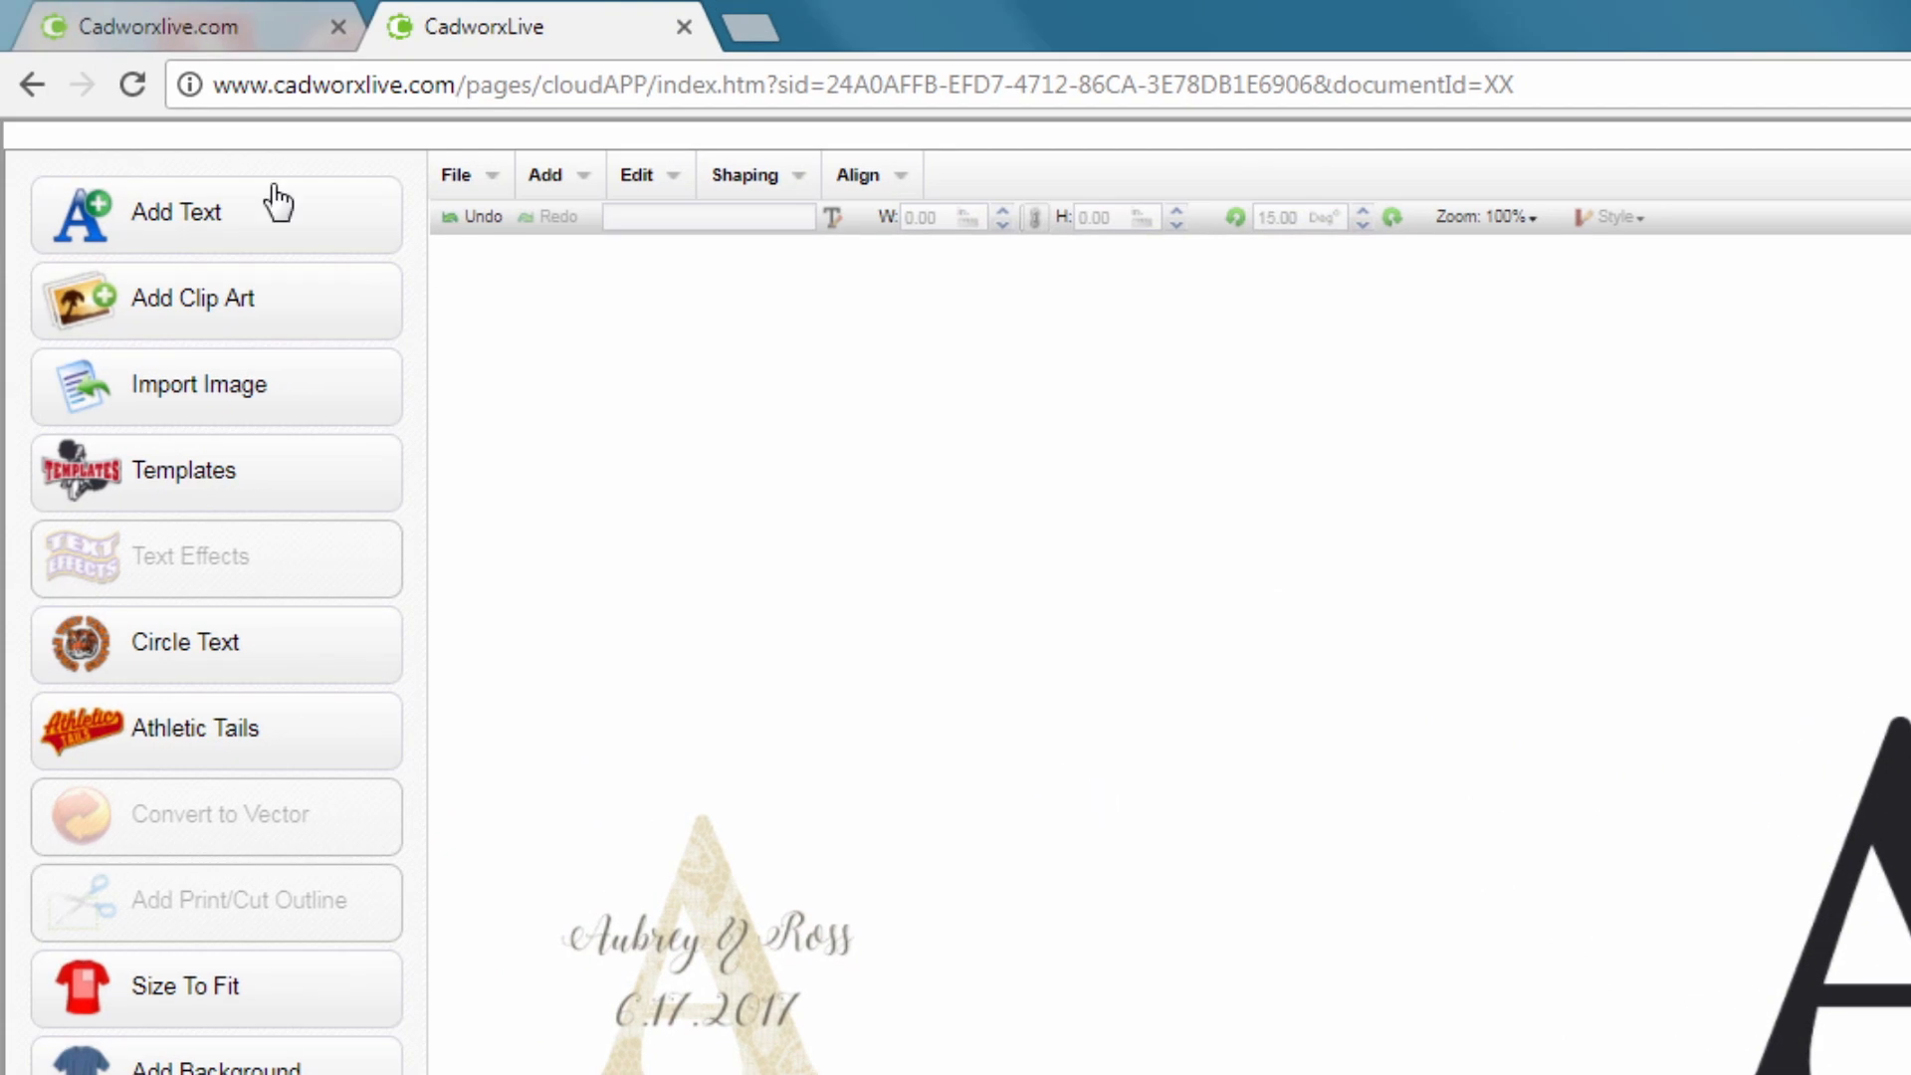
Add the couple's first names, joined by an ampersand, as new text in the Stylish Calligraphy Demo font
click(244, 211)
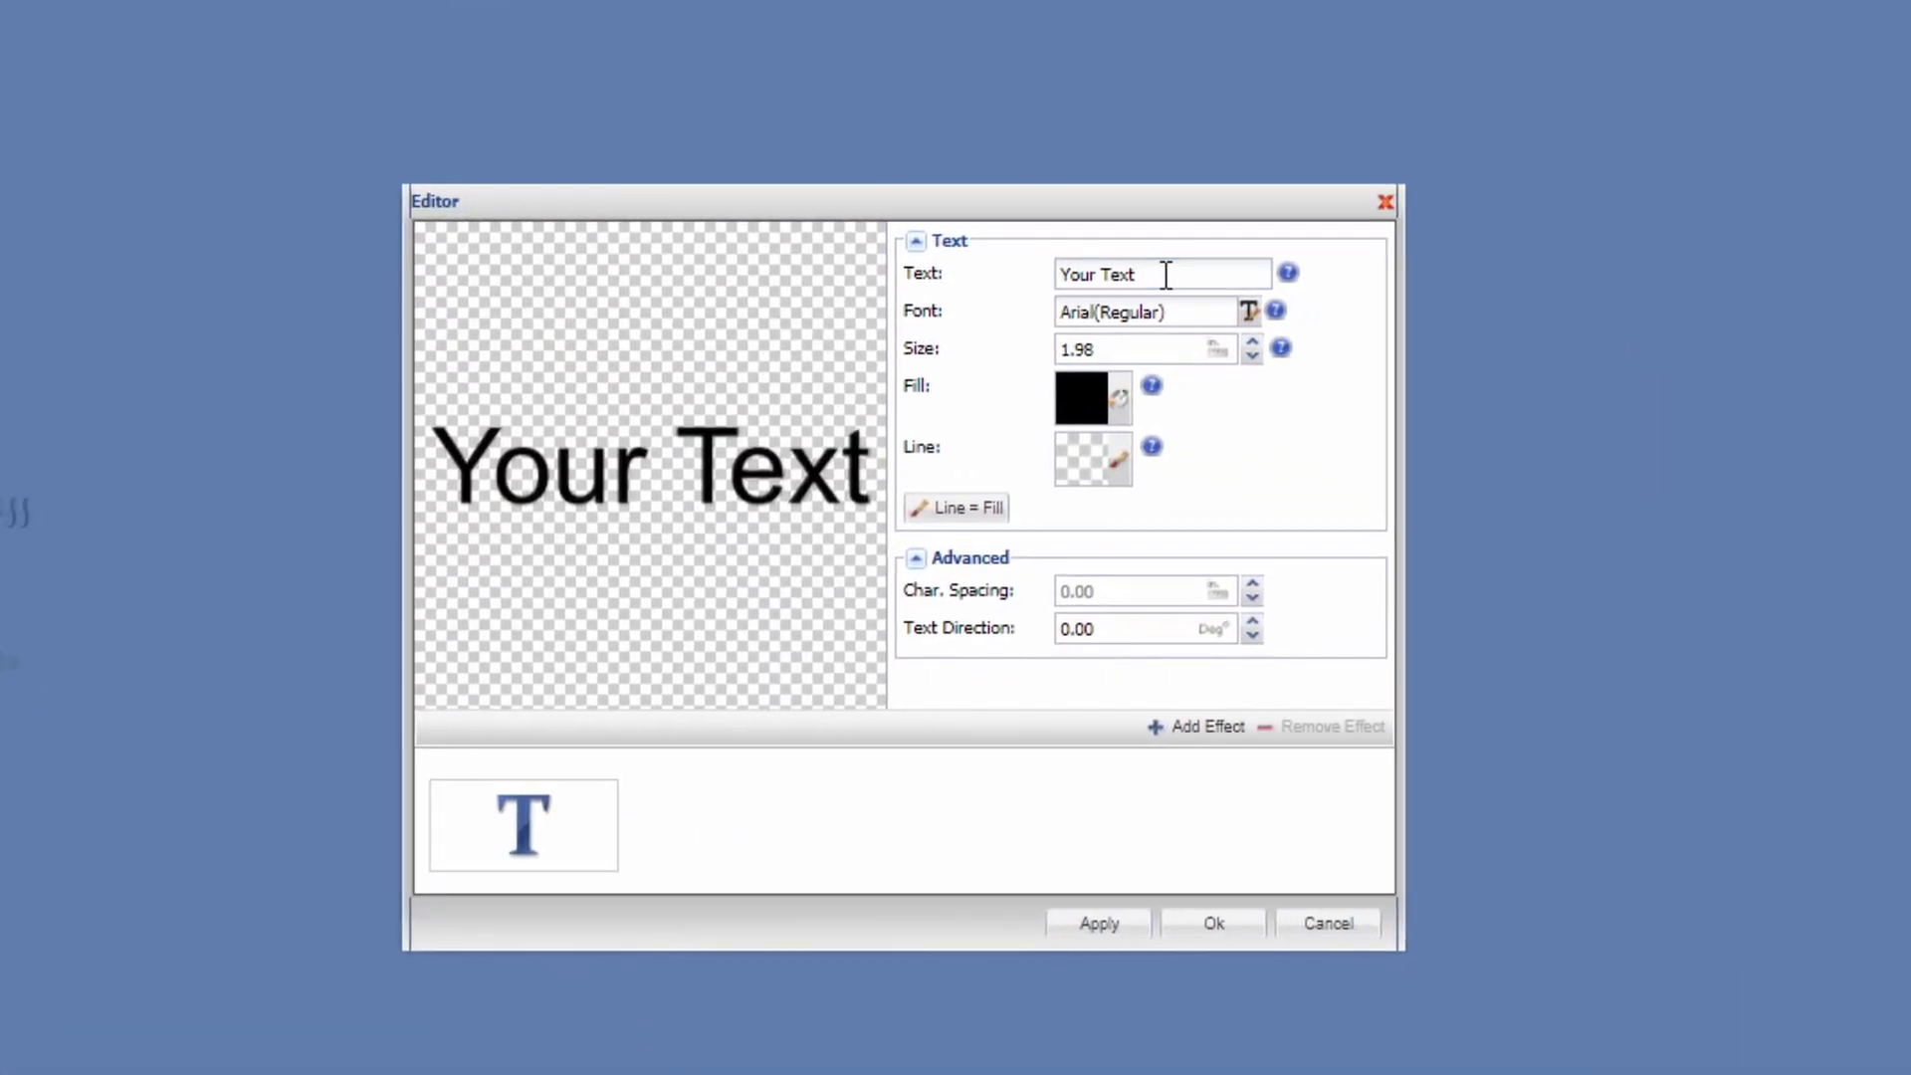
triple_click(1165, 274)
text(SA)
key(BackSpace)
text(Aubrey )
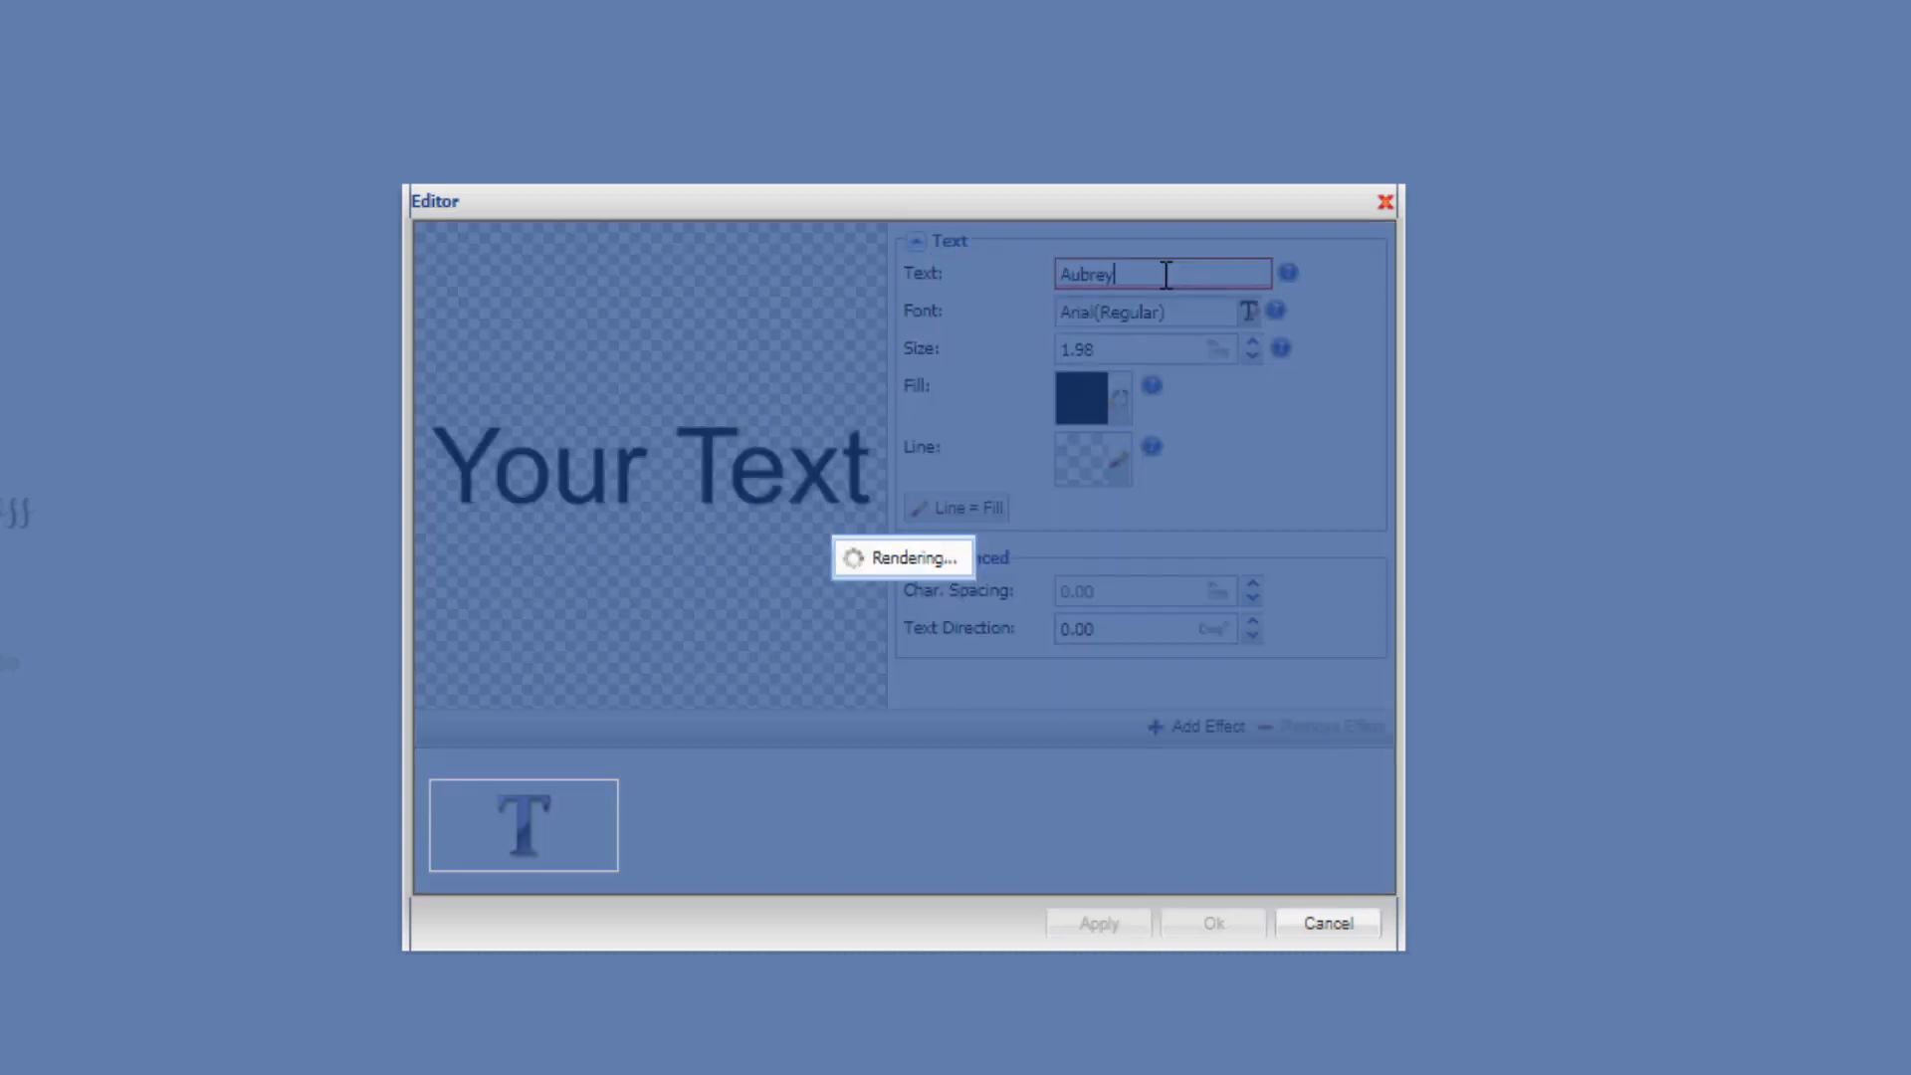
text(& Ross)
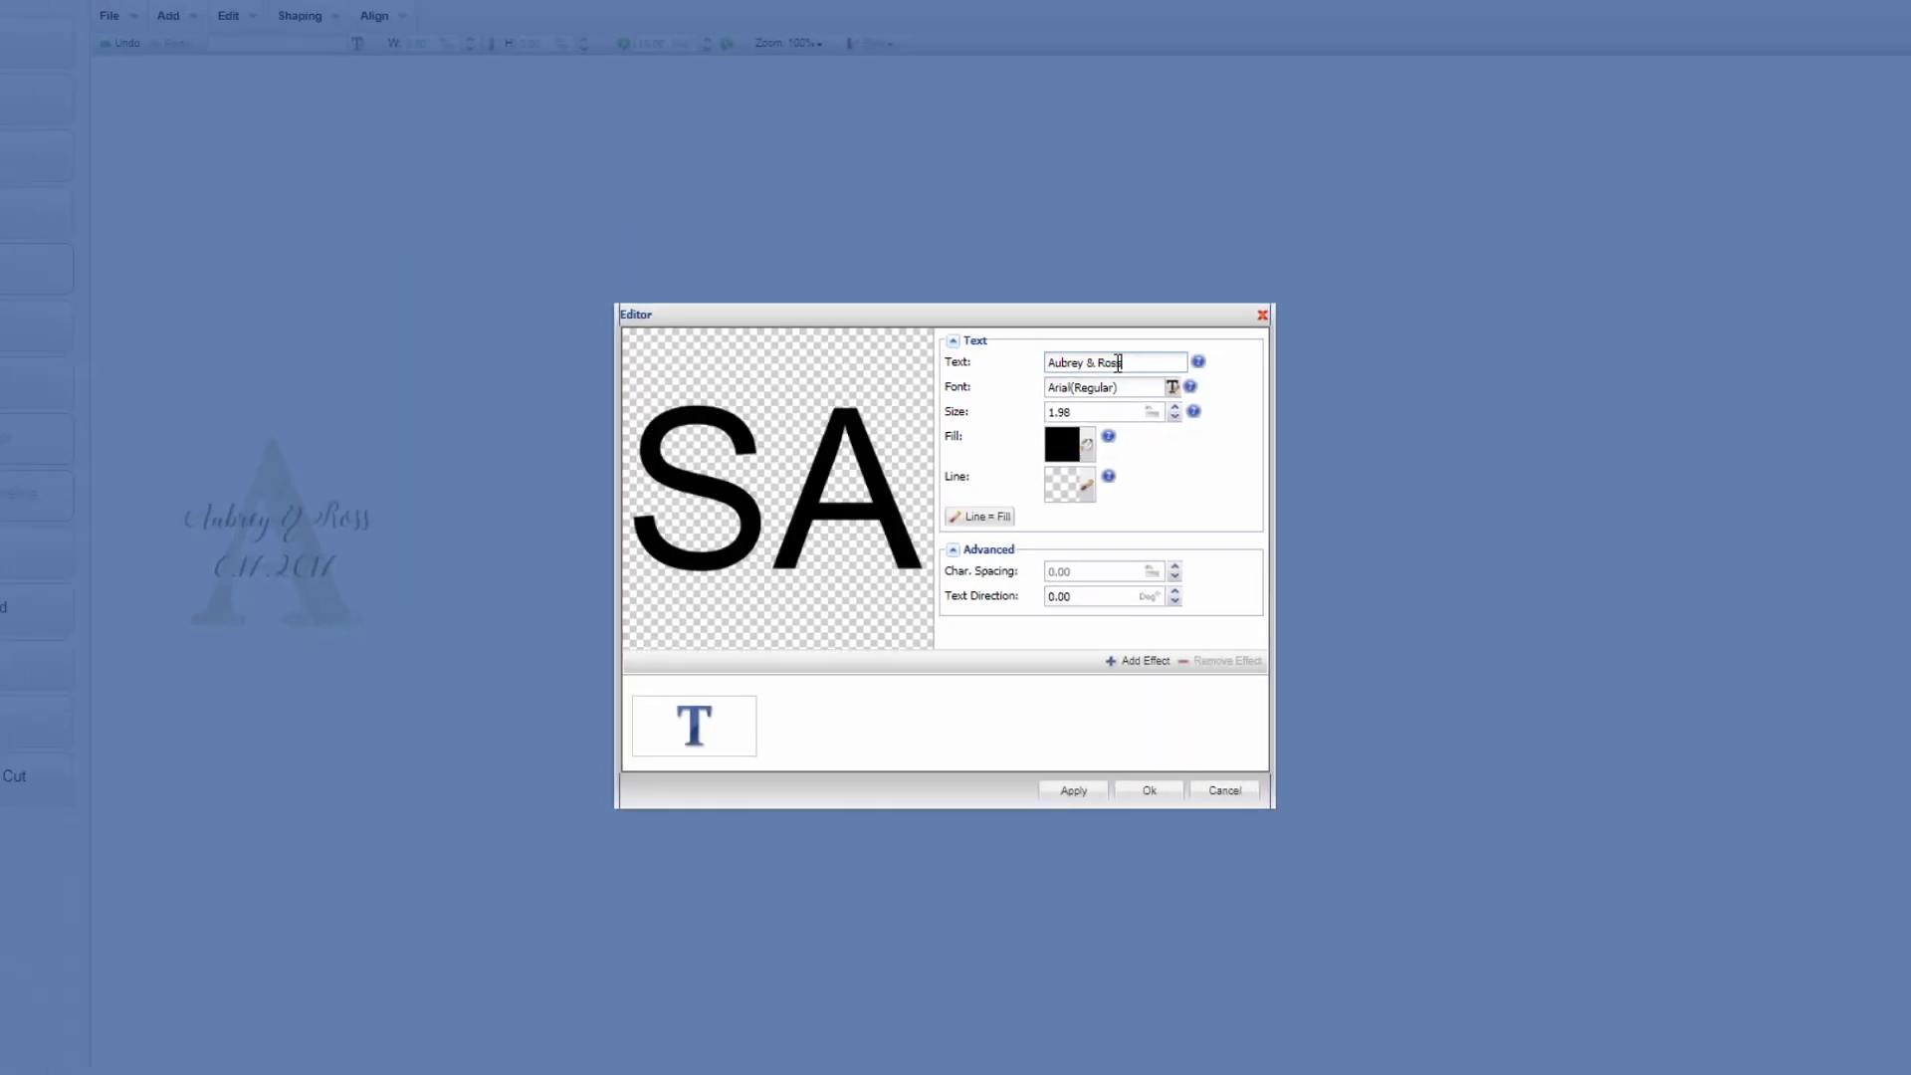
click(1119, 416)
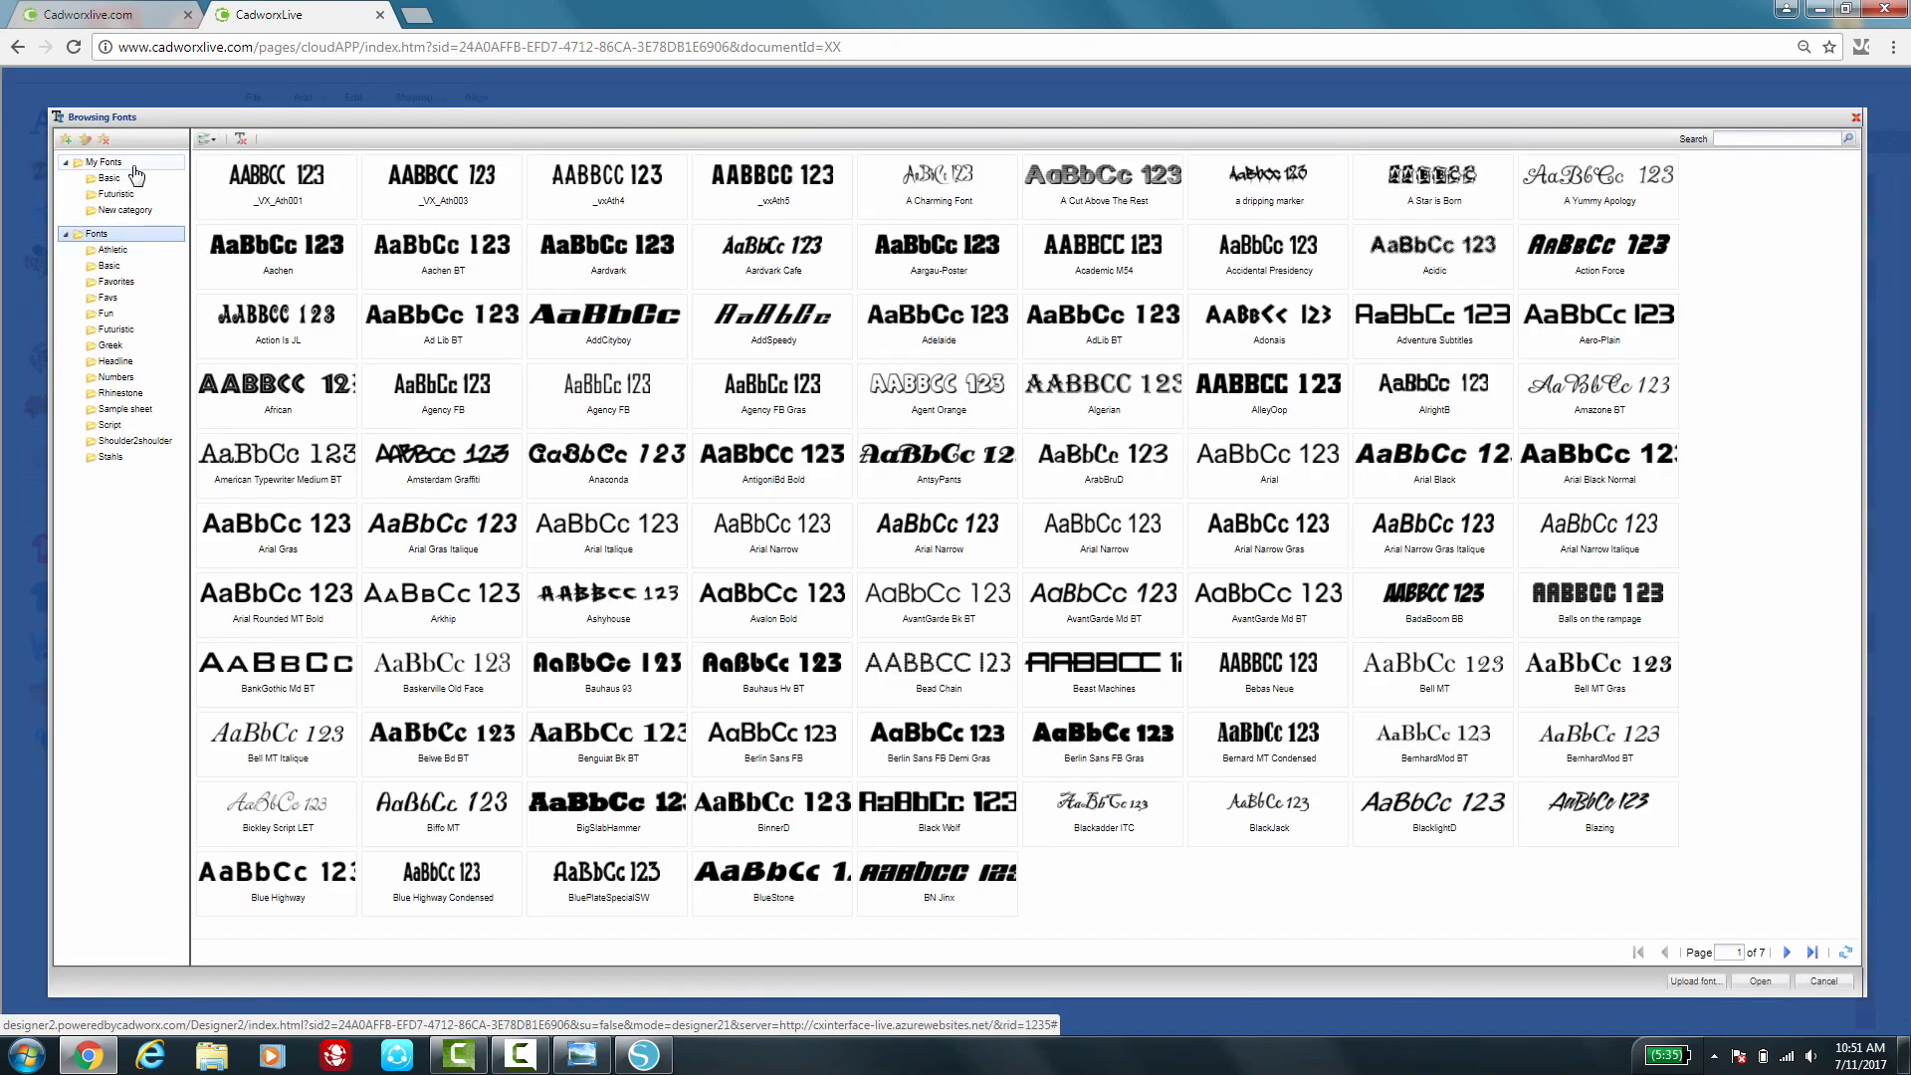
click(135, 168)
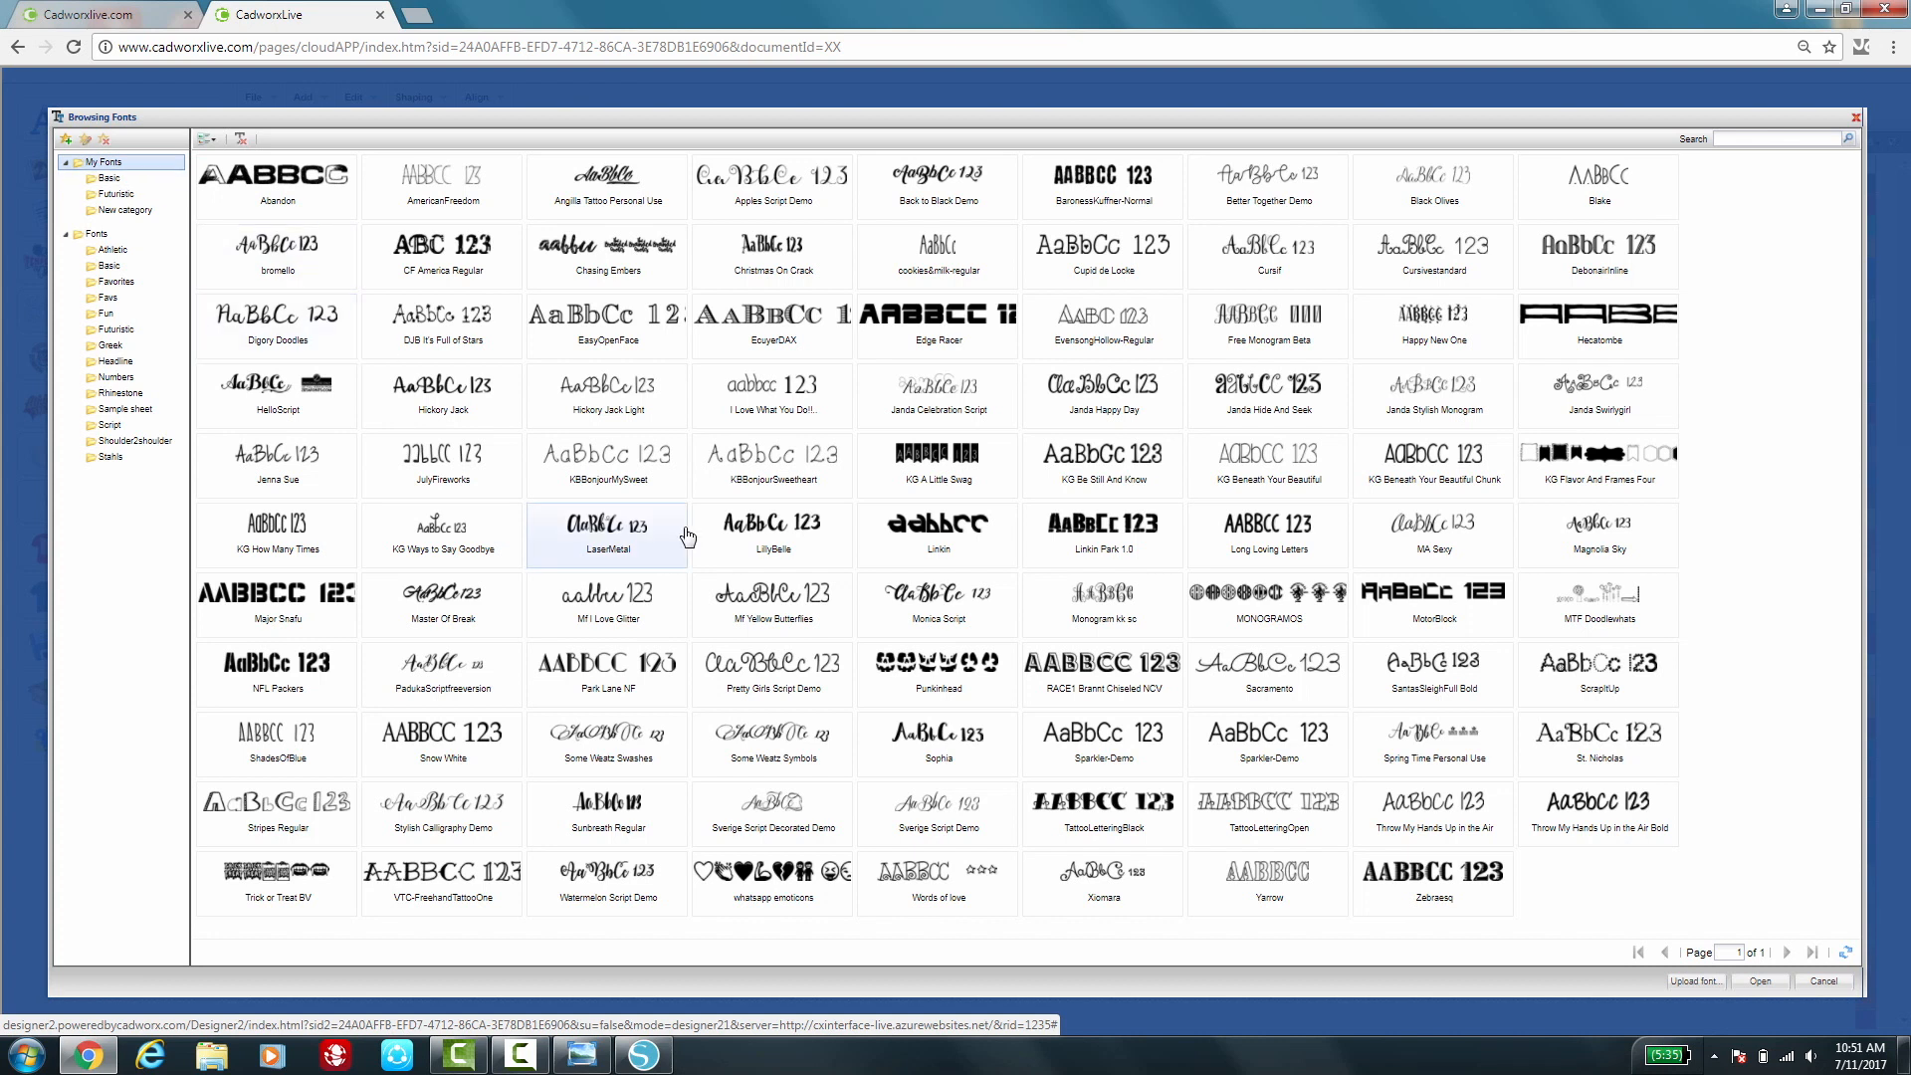
double_click(490, 825)
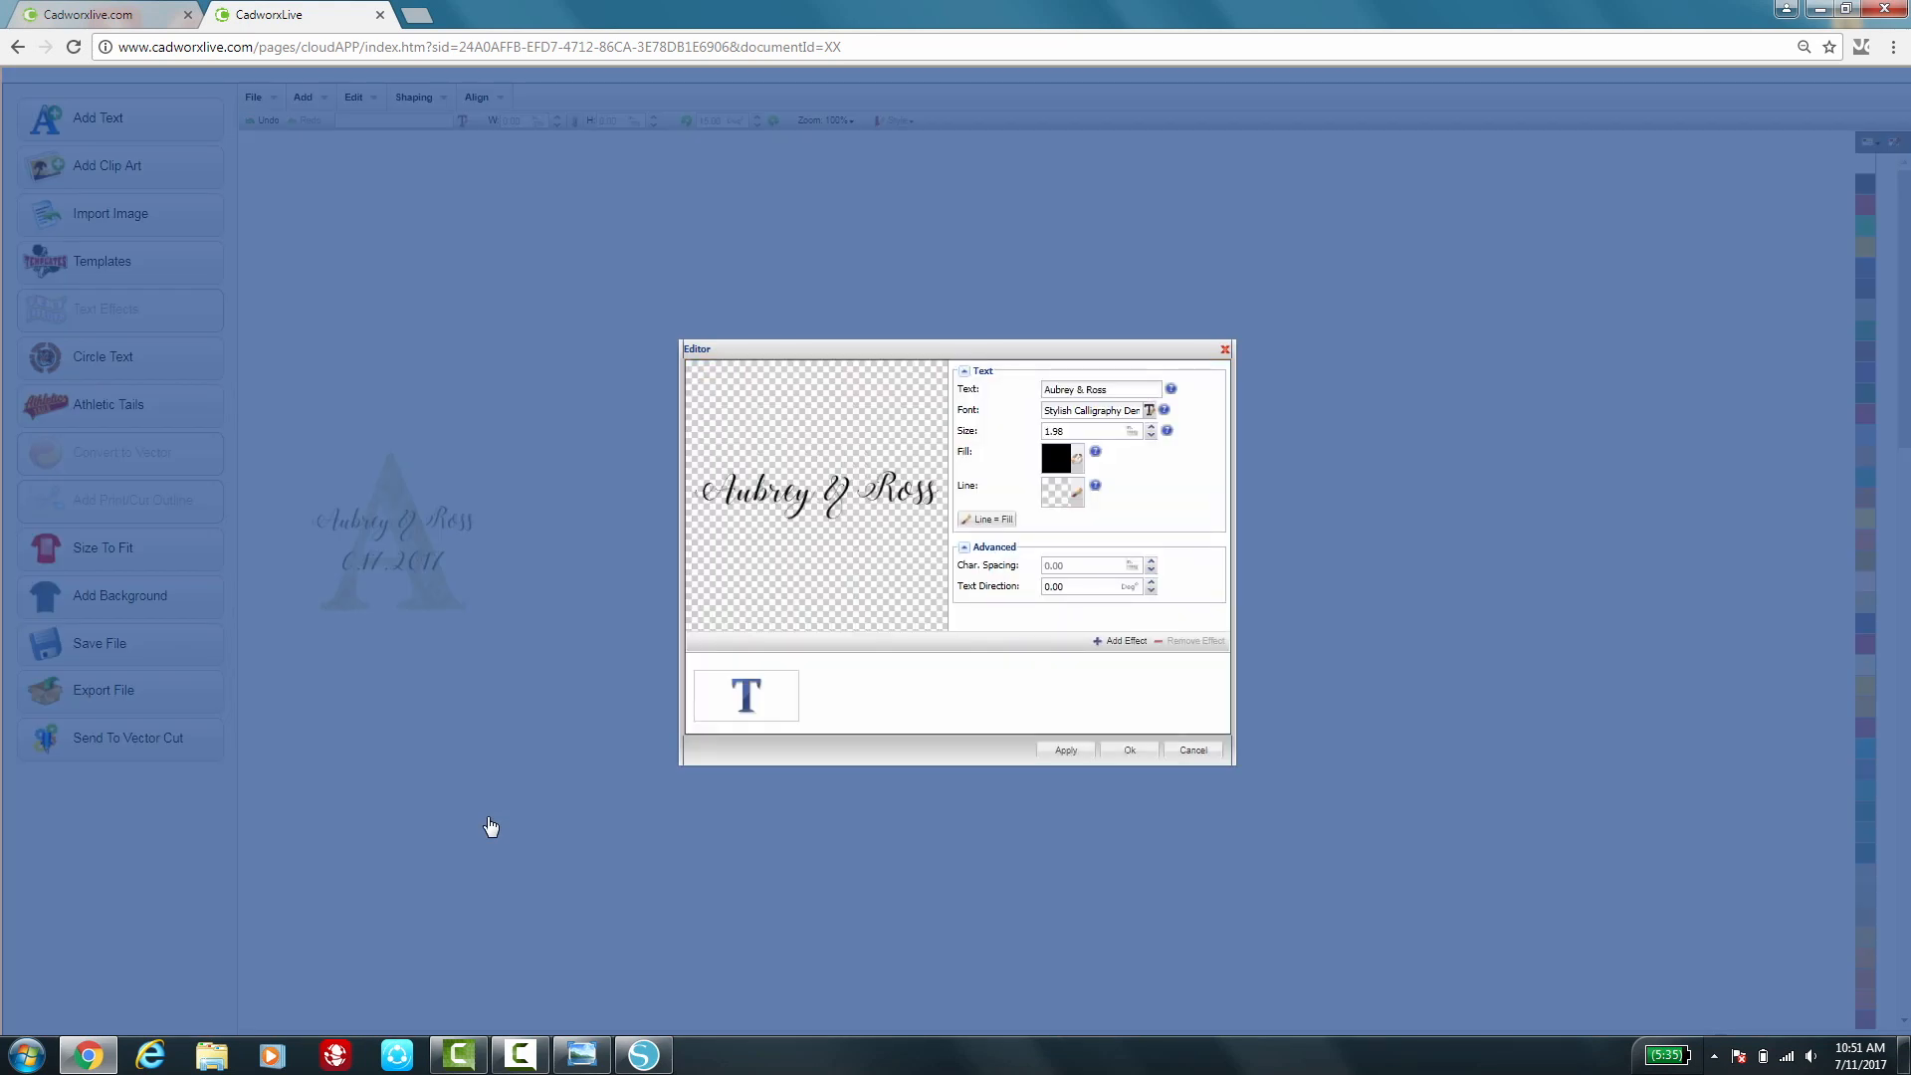
click(1129, 751)
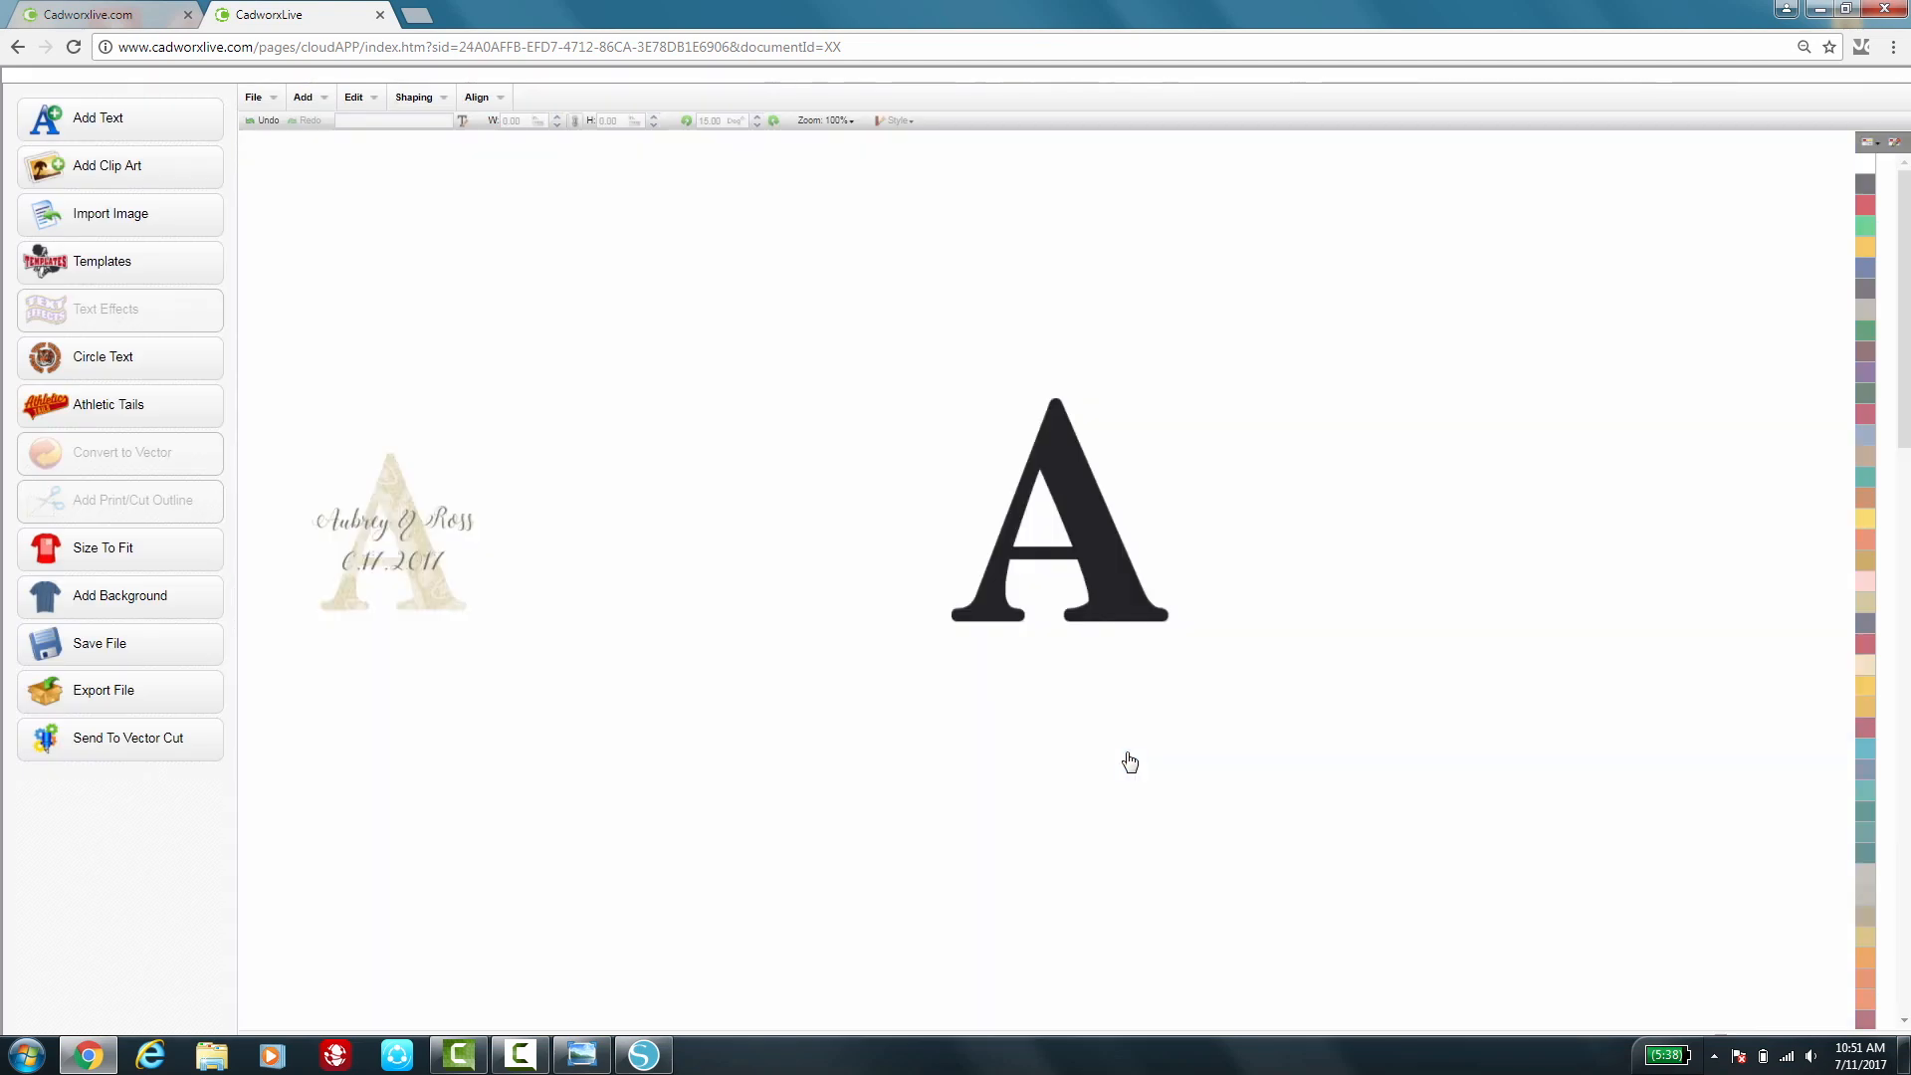
Position the couple's names across the middle of the large letter A
click(1152, 585)
drag(1152, 585, 1156, 537)
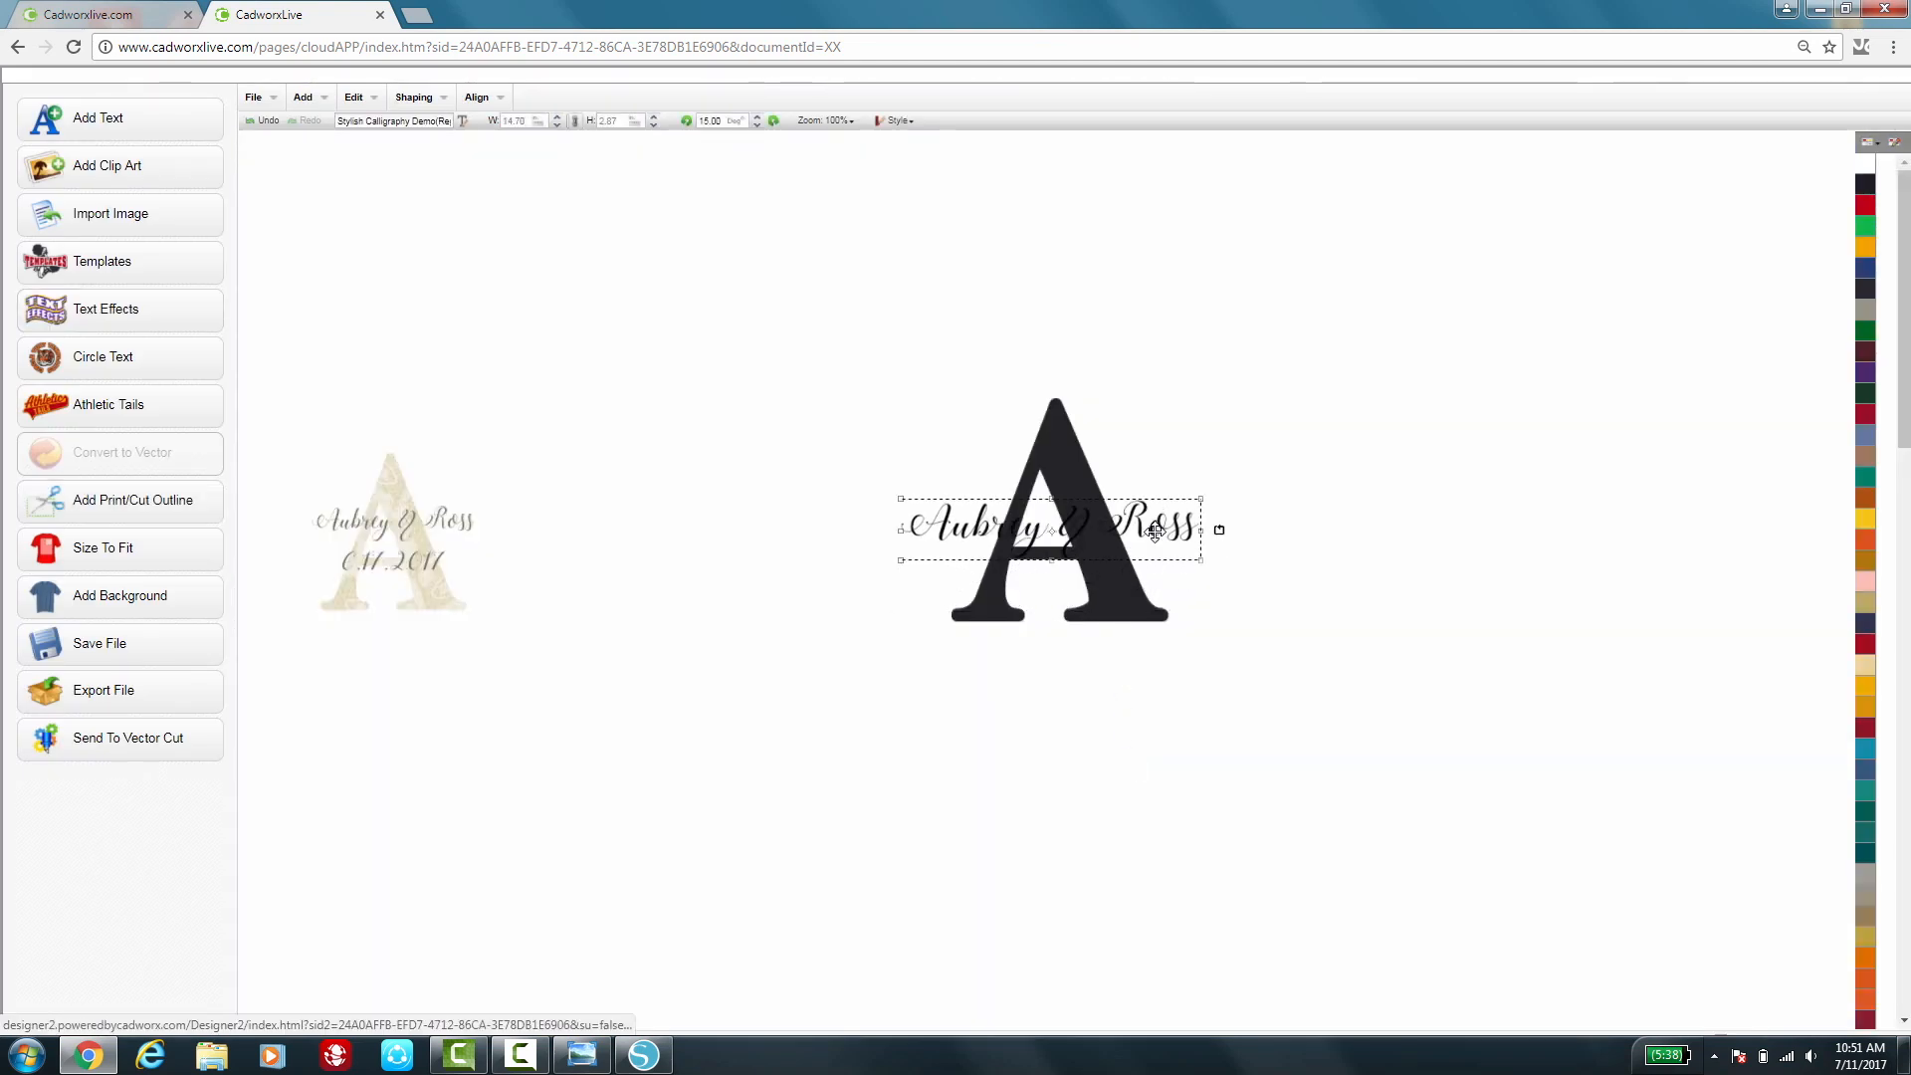
double_click(1155, 538)
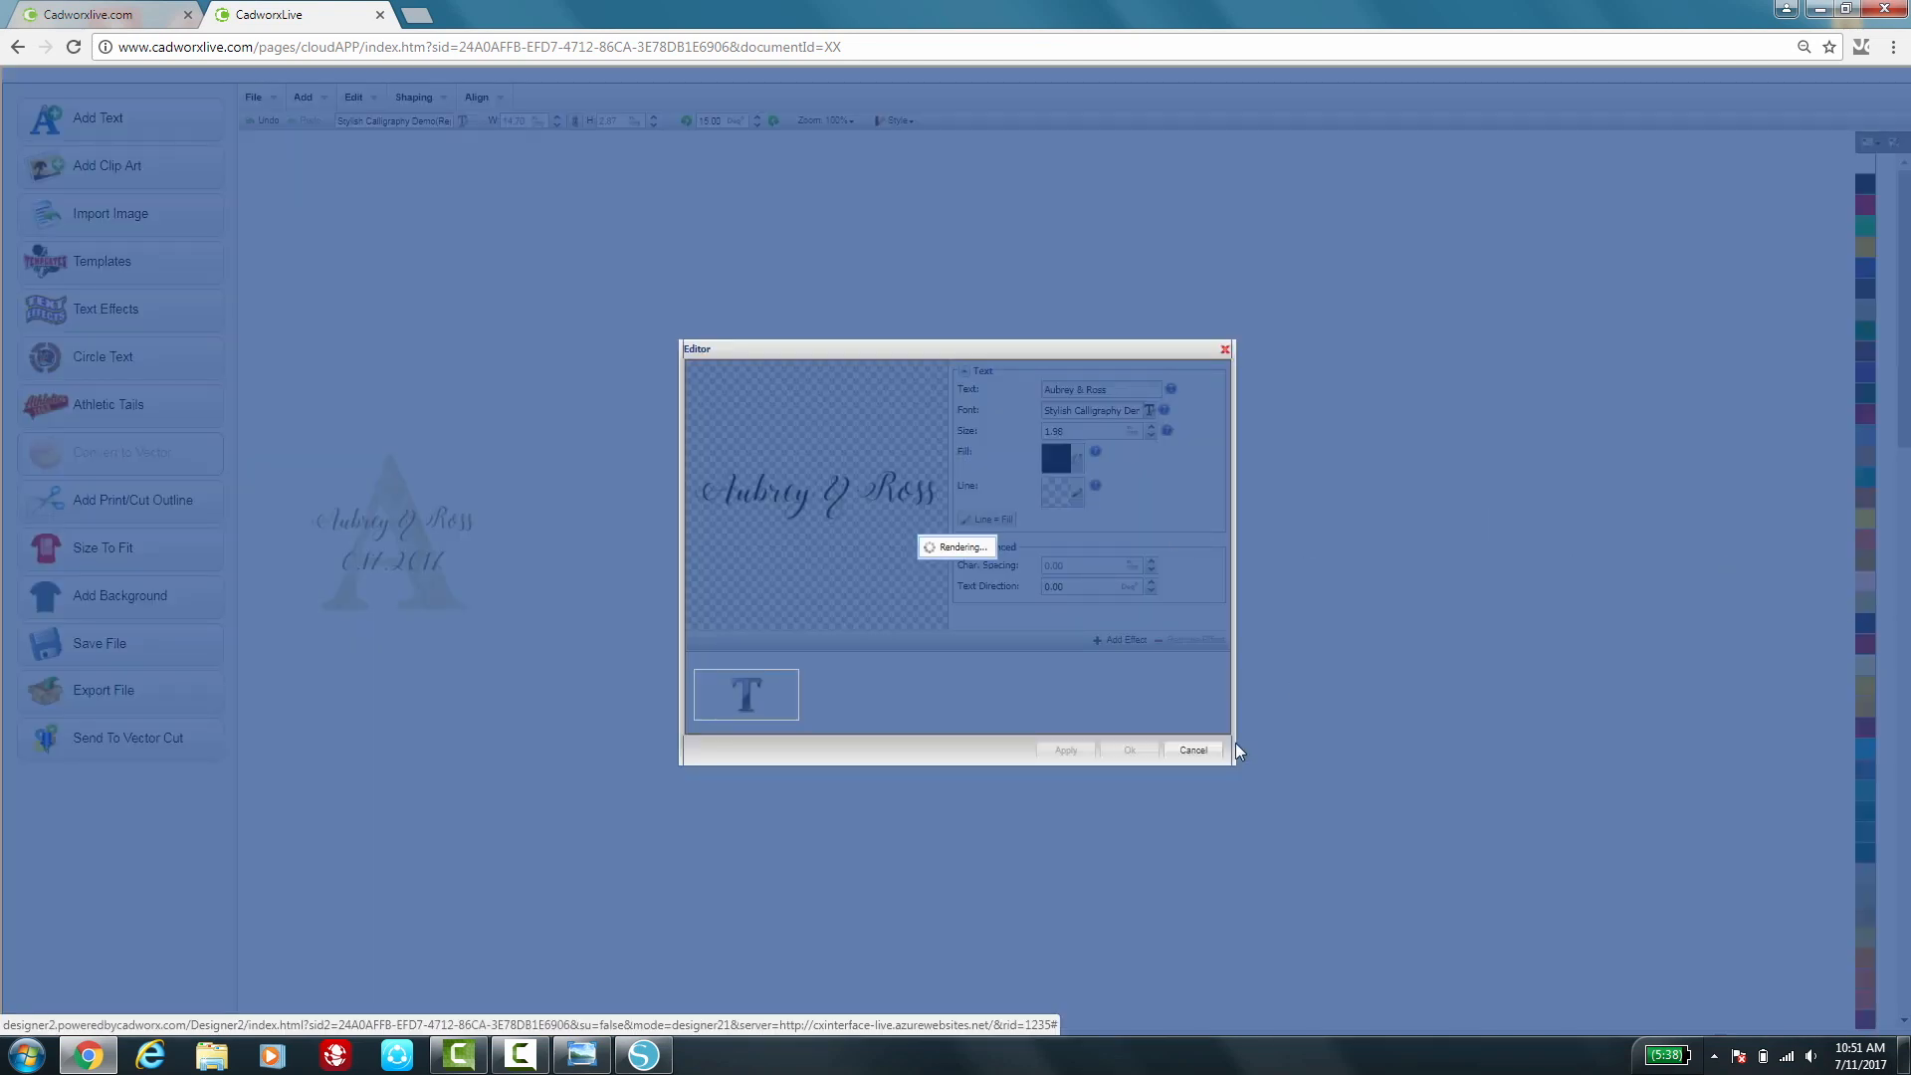
click(1193, 749)
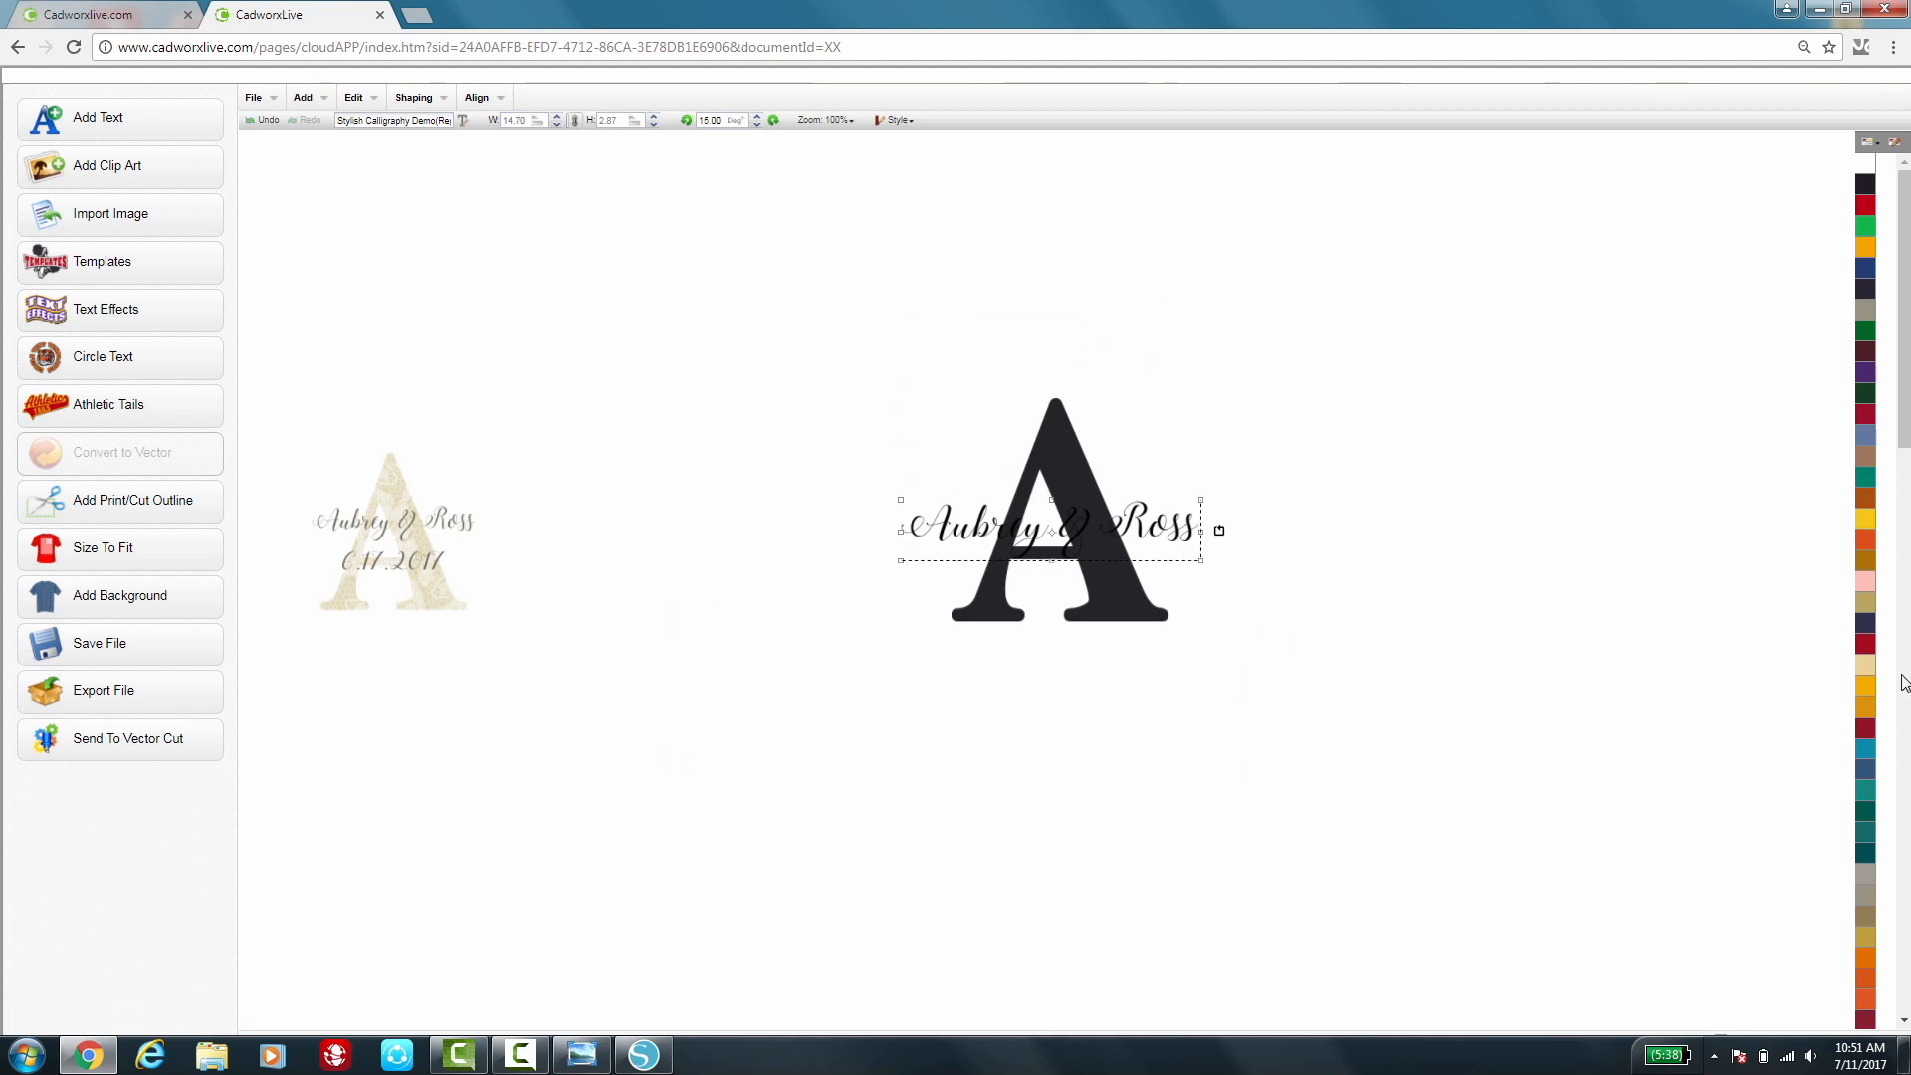
Fill the couple's names with a warm grey colour and place a copy of the text directly below them
click(1868, 875)
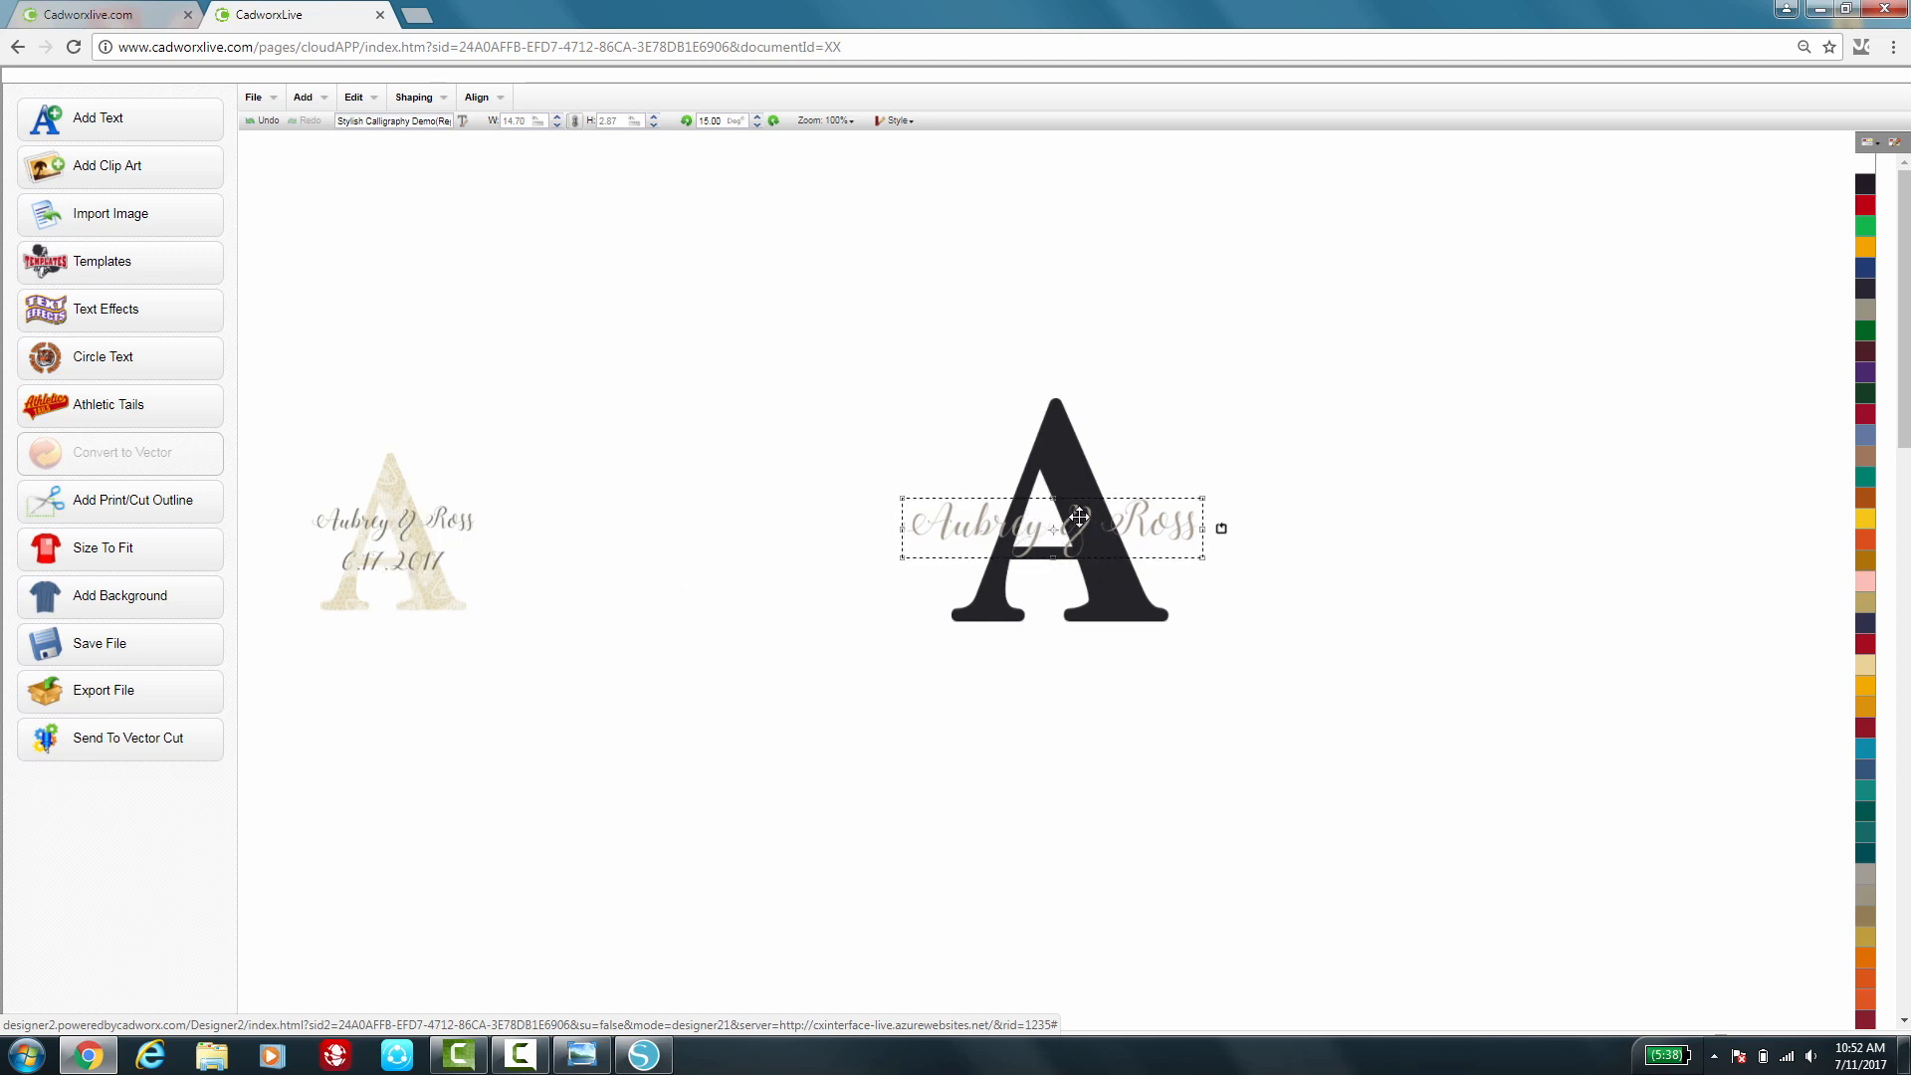
key(ctrl+c)
key(ctrl+v)
drag(1095, 532, 1072, 581)
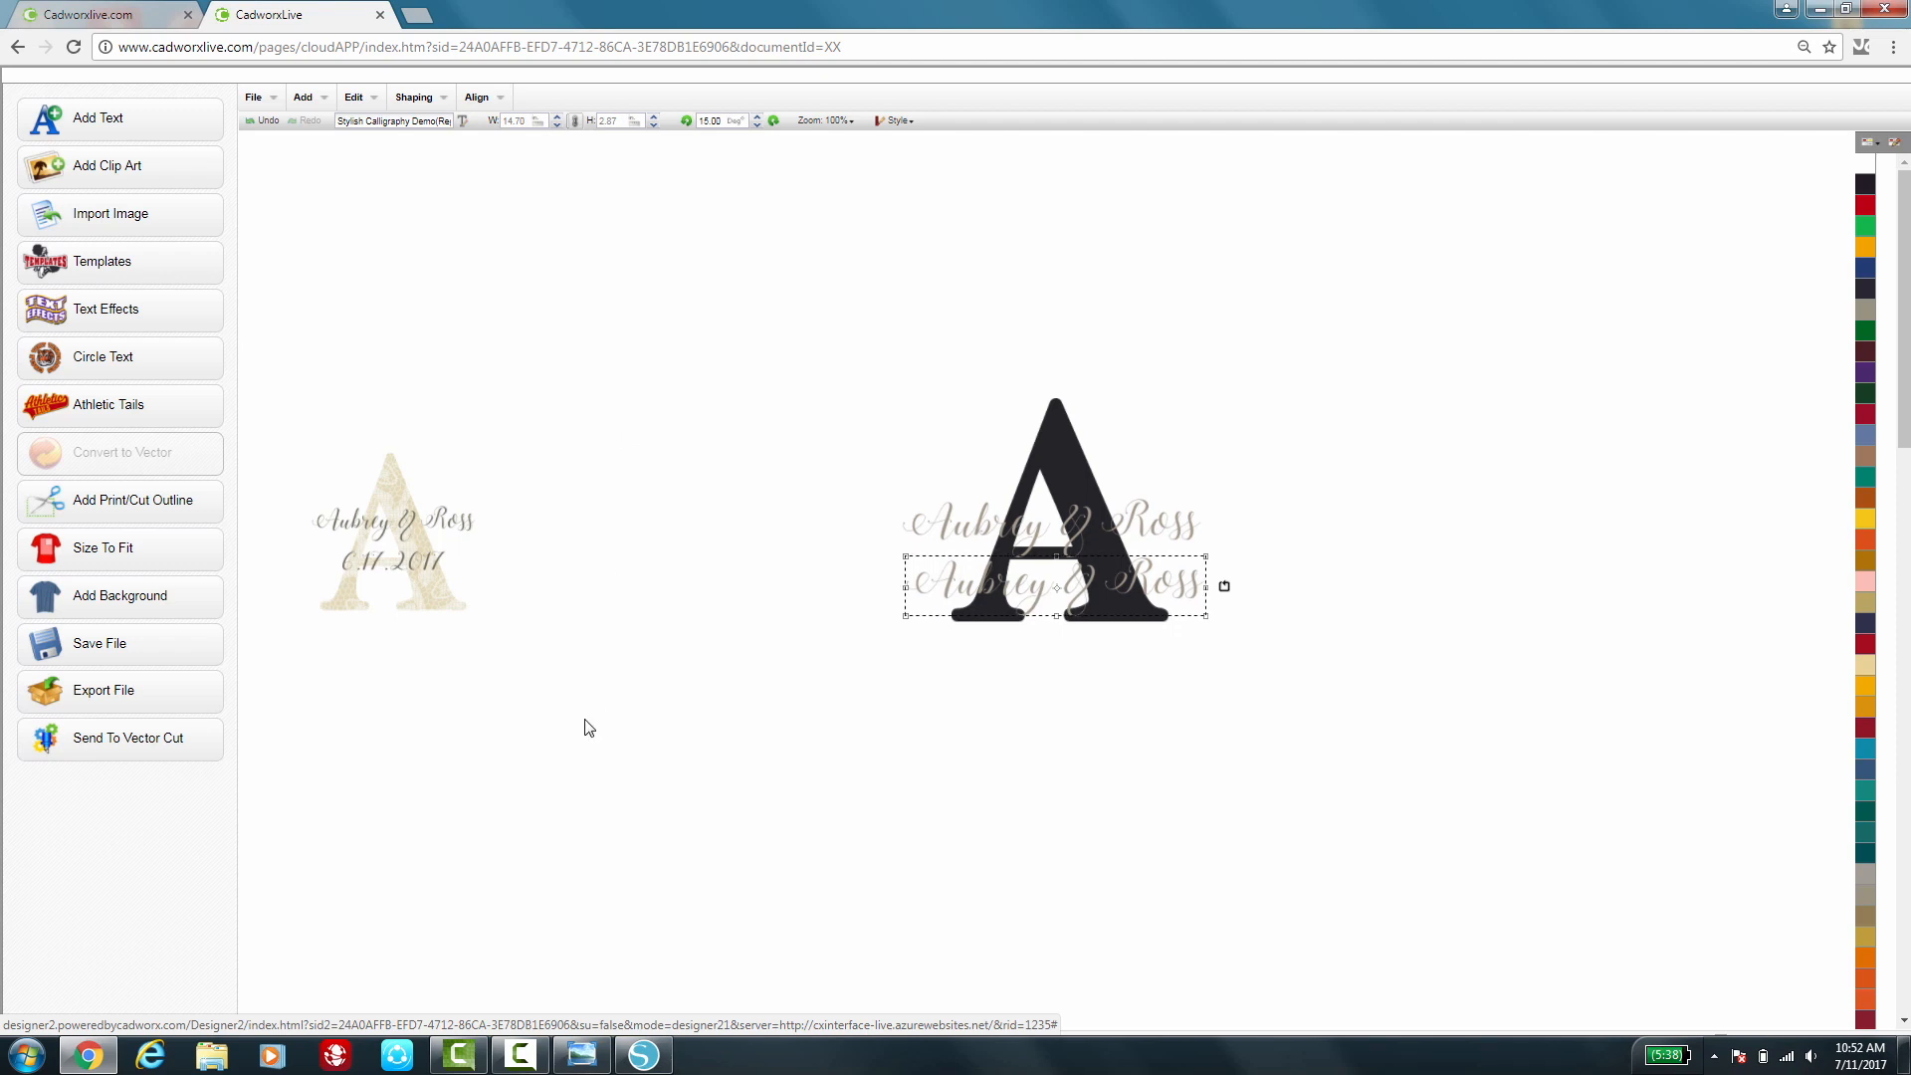
Change the lower text copy to read 6.17.2017
double_click(1033, 587)
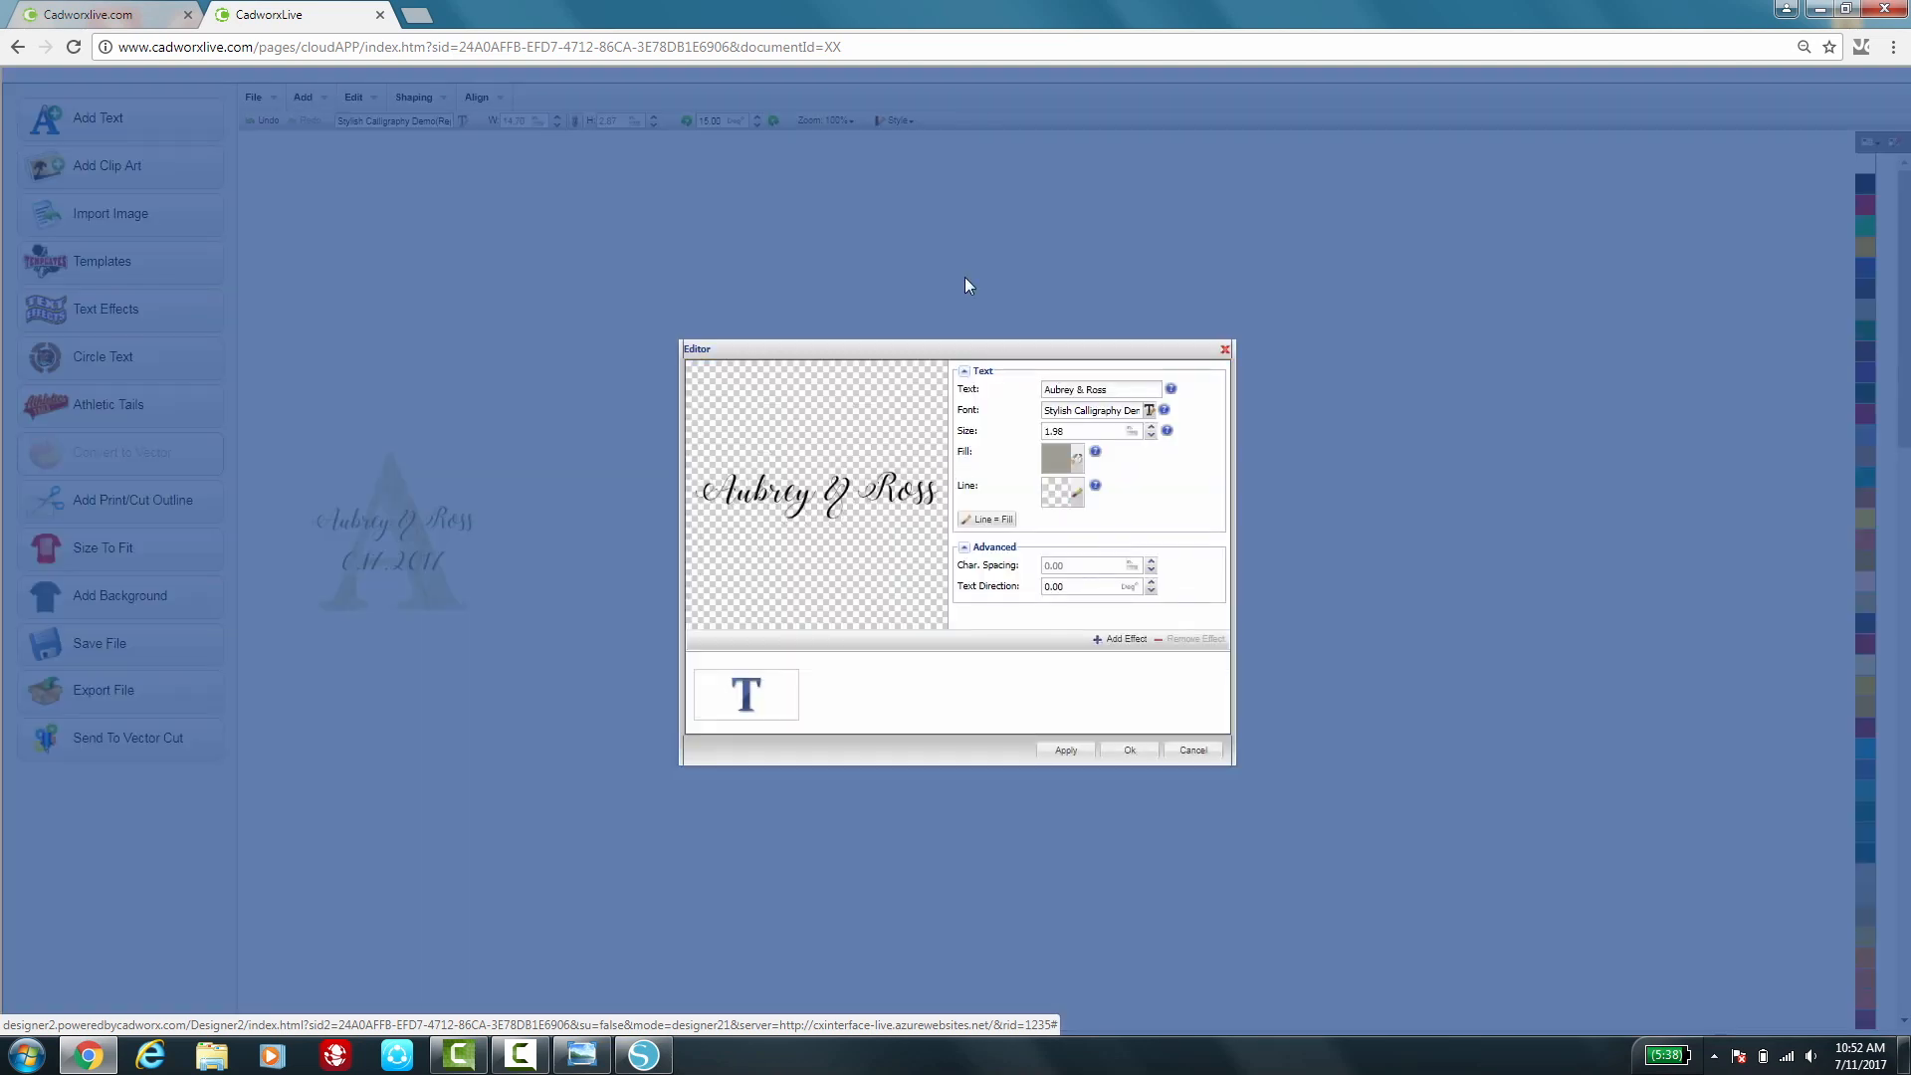
triple_click(1119, 387)
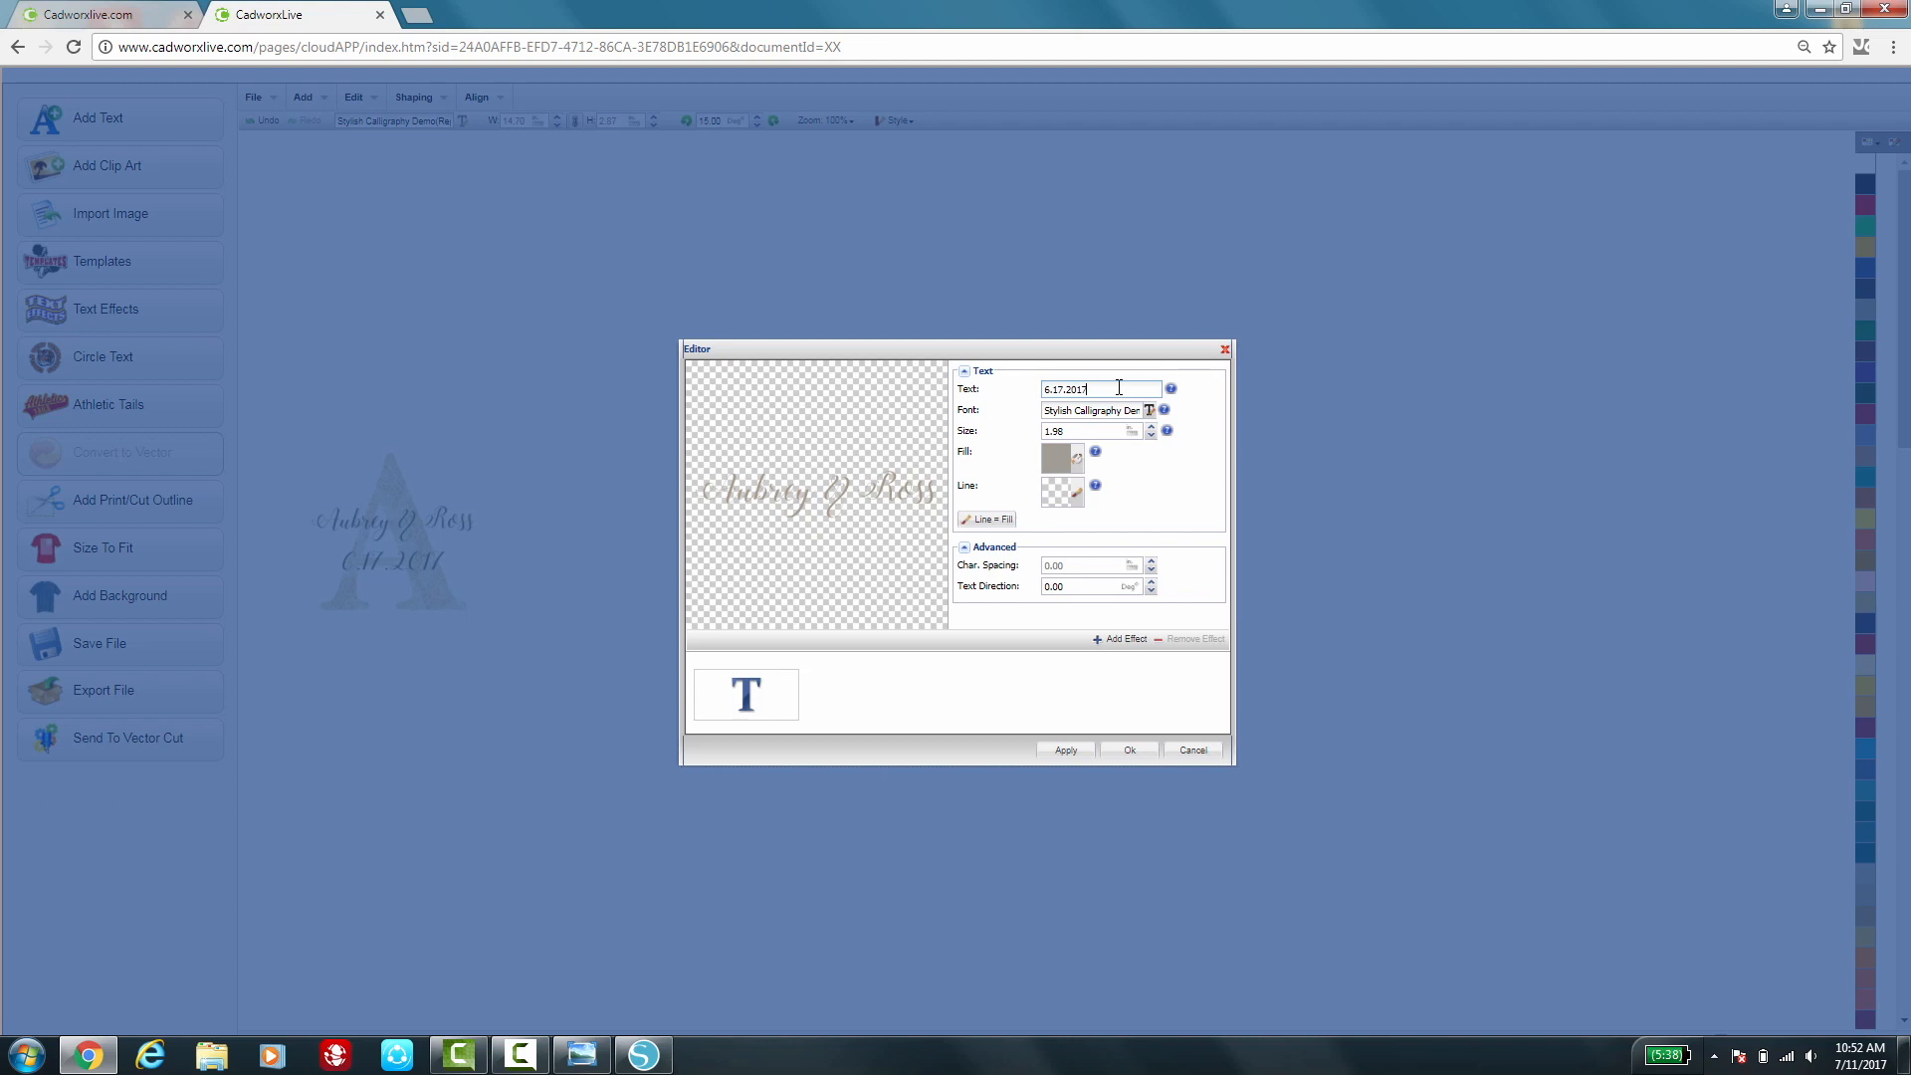
click(1132, 758)
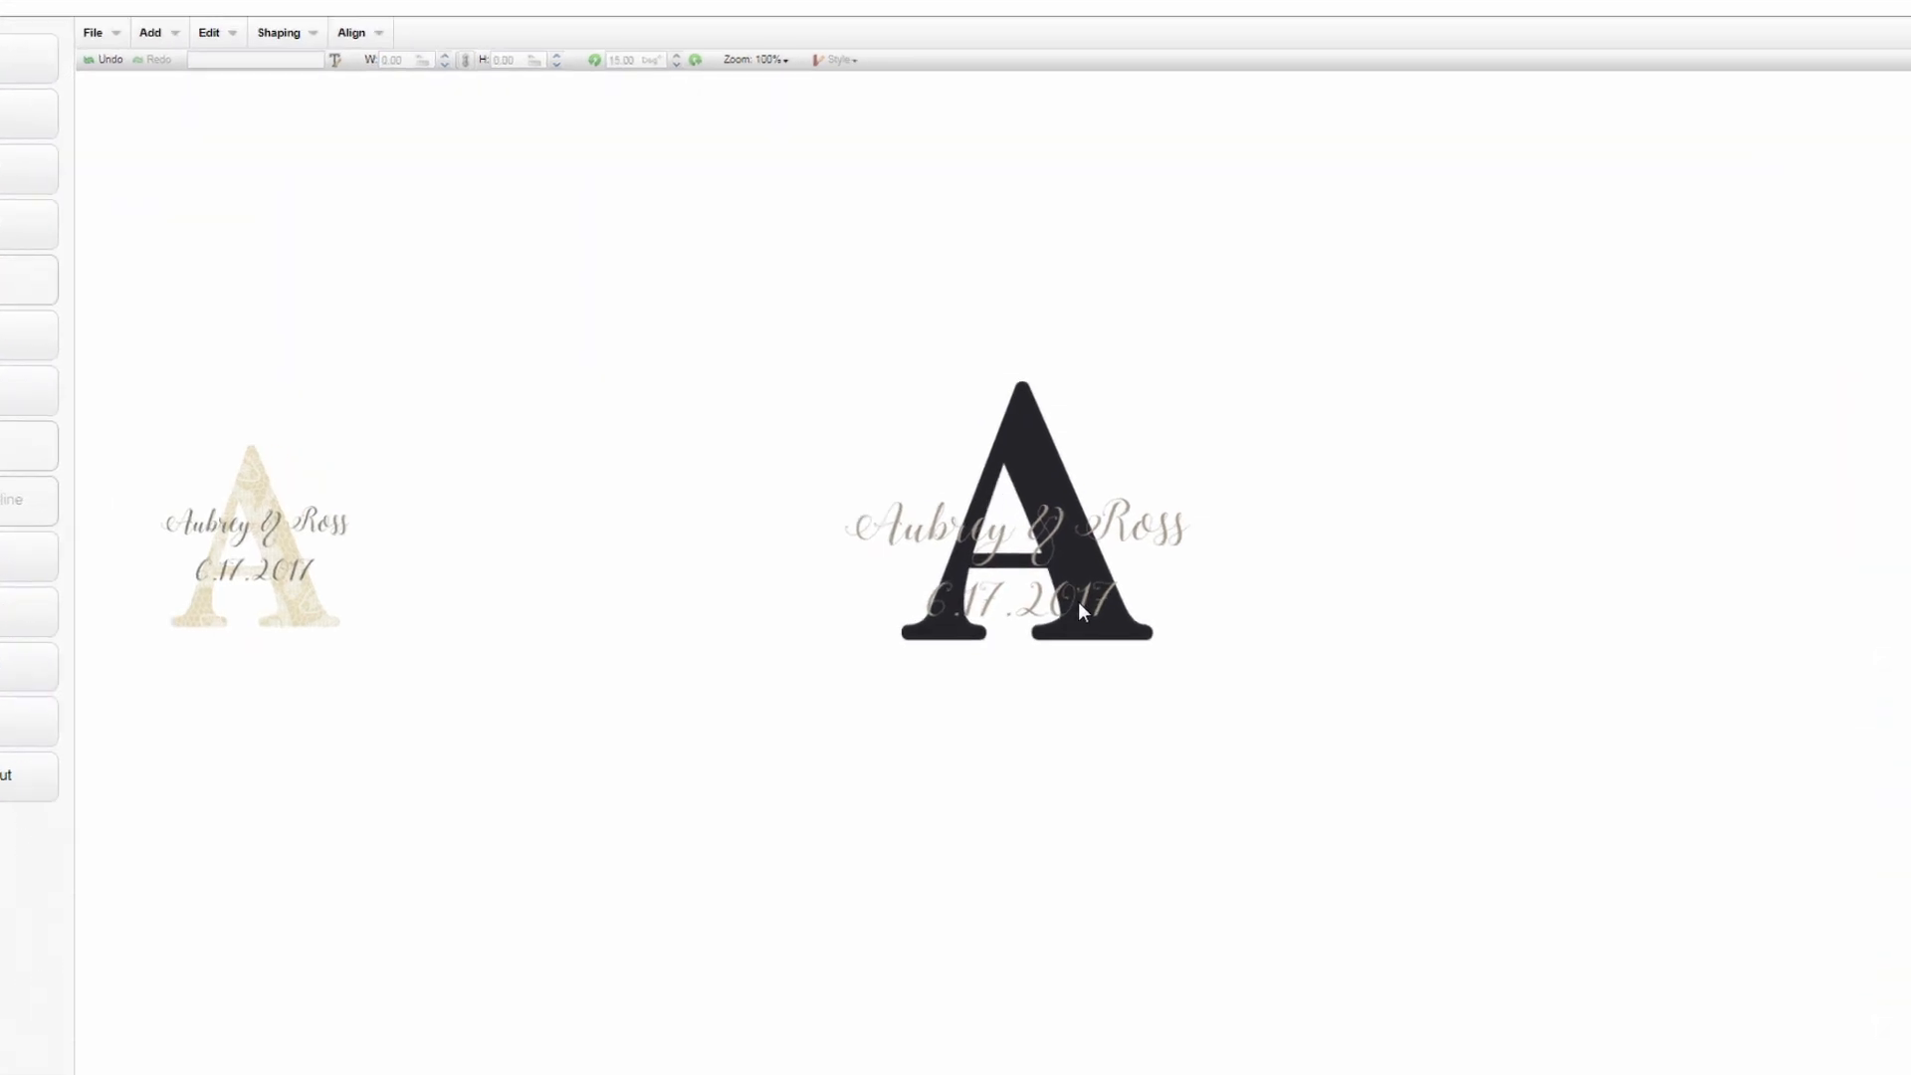
Move the names and the date slightly higher on the letter A, and scale the date down a little
click(1083, 600)
click(1099, 516)
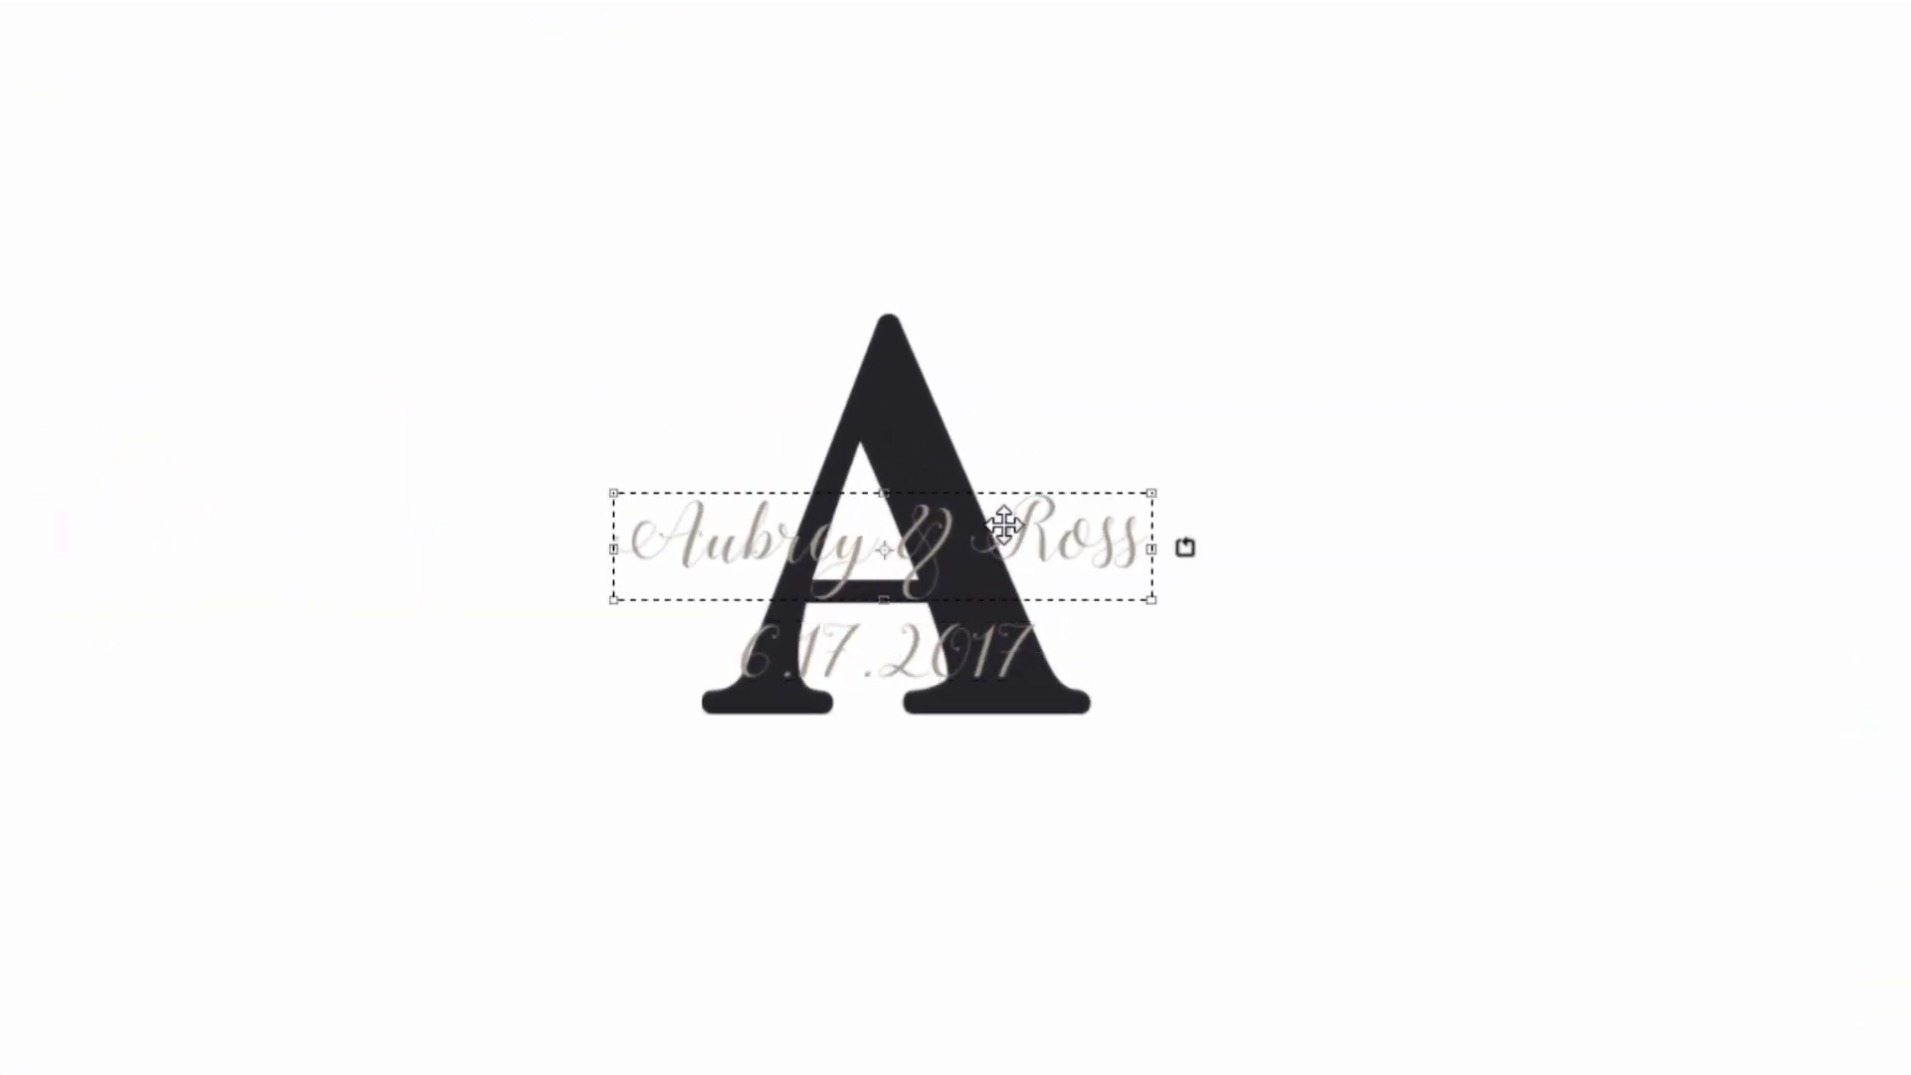
drag(1003, 524, 1013, 497)
drag(998, 652, 999, 604)
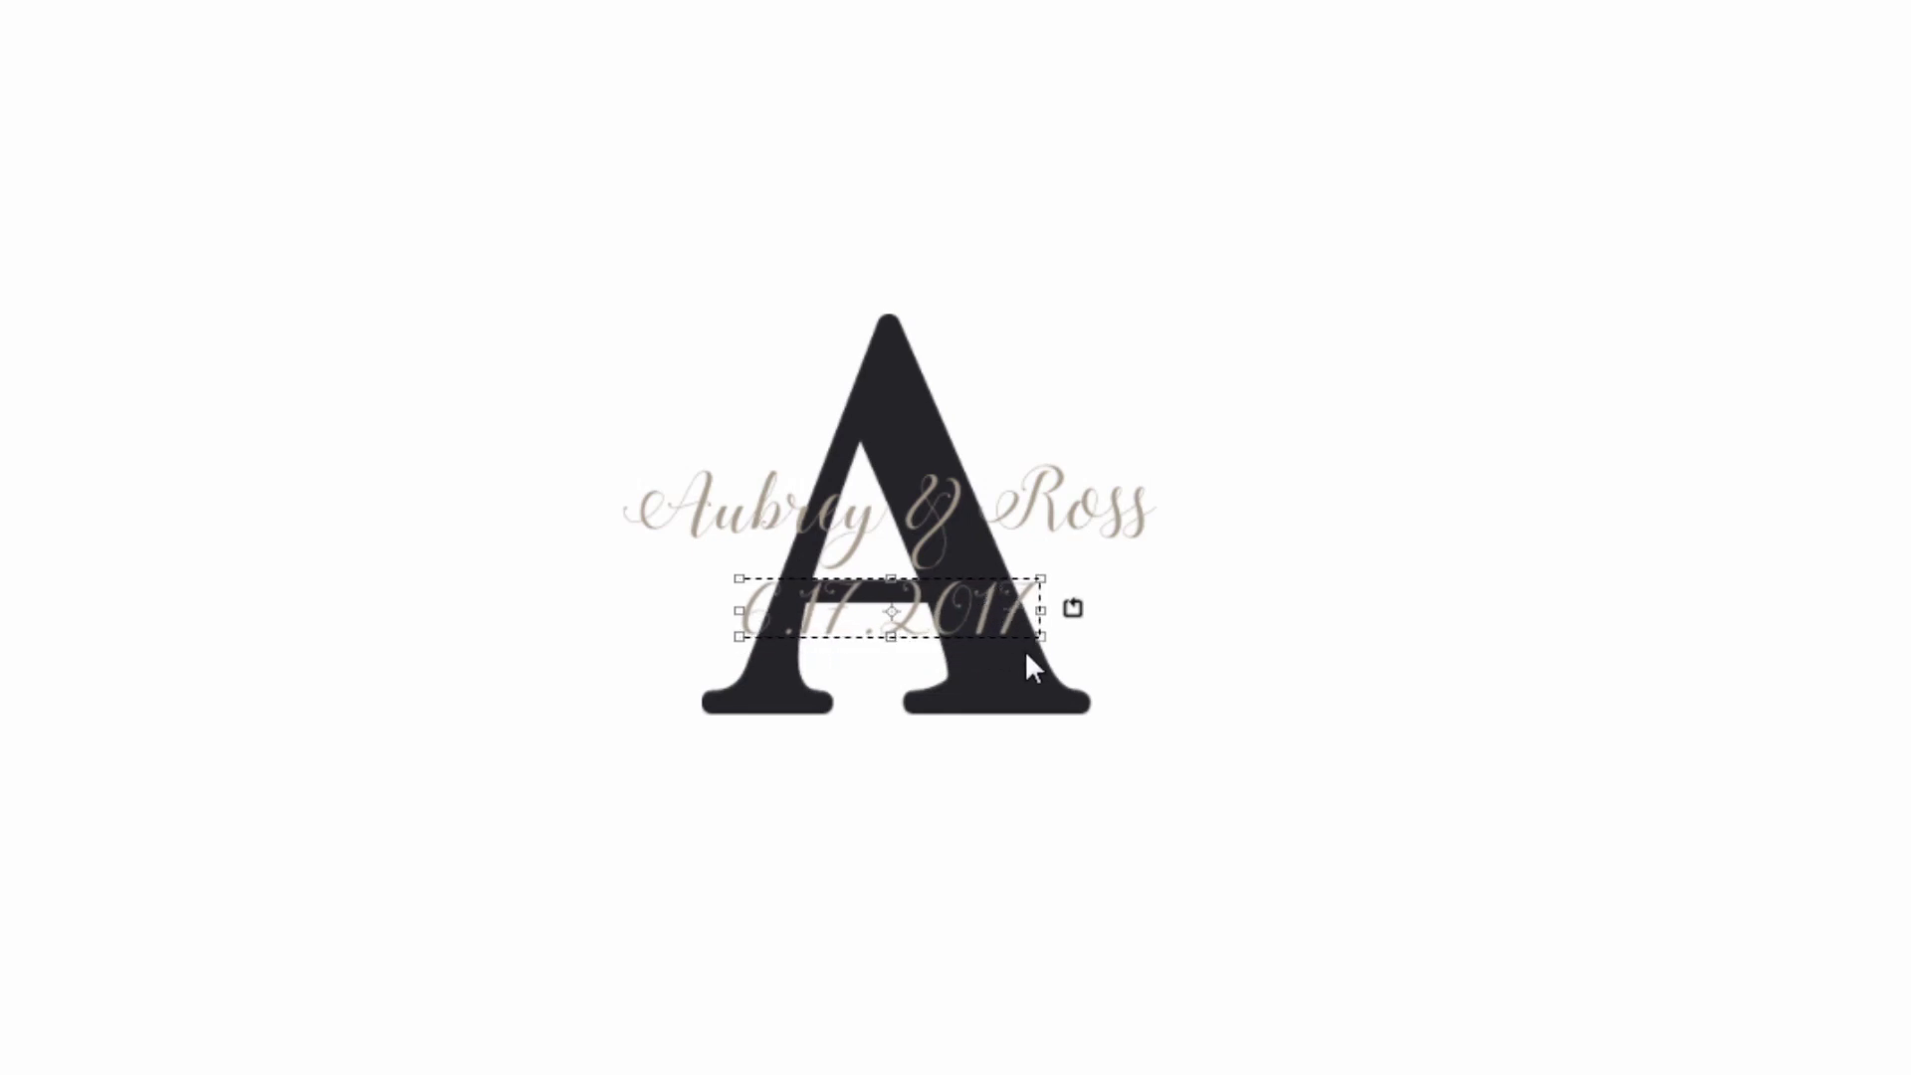
drag(1040, 635, 1031, 635)
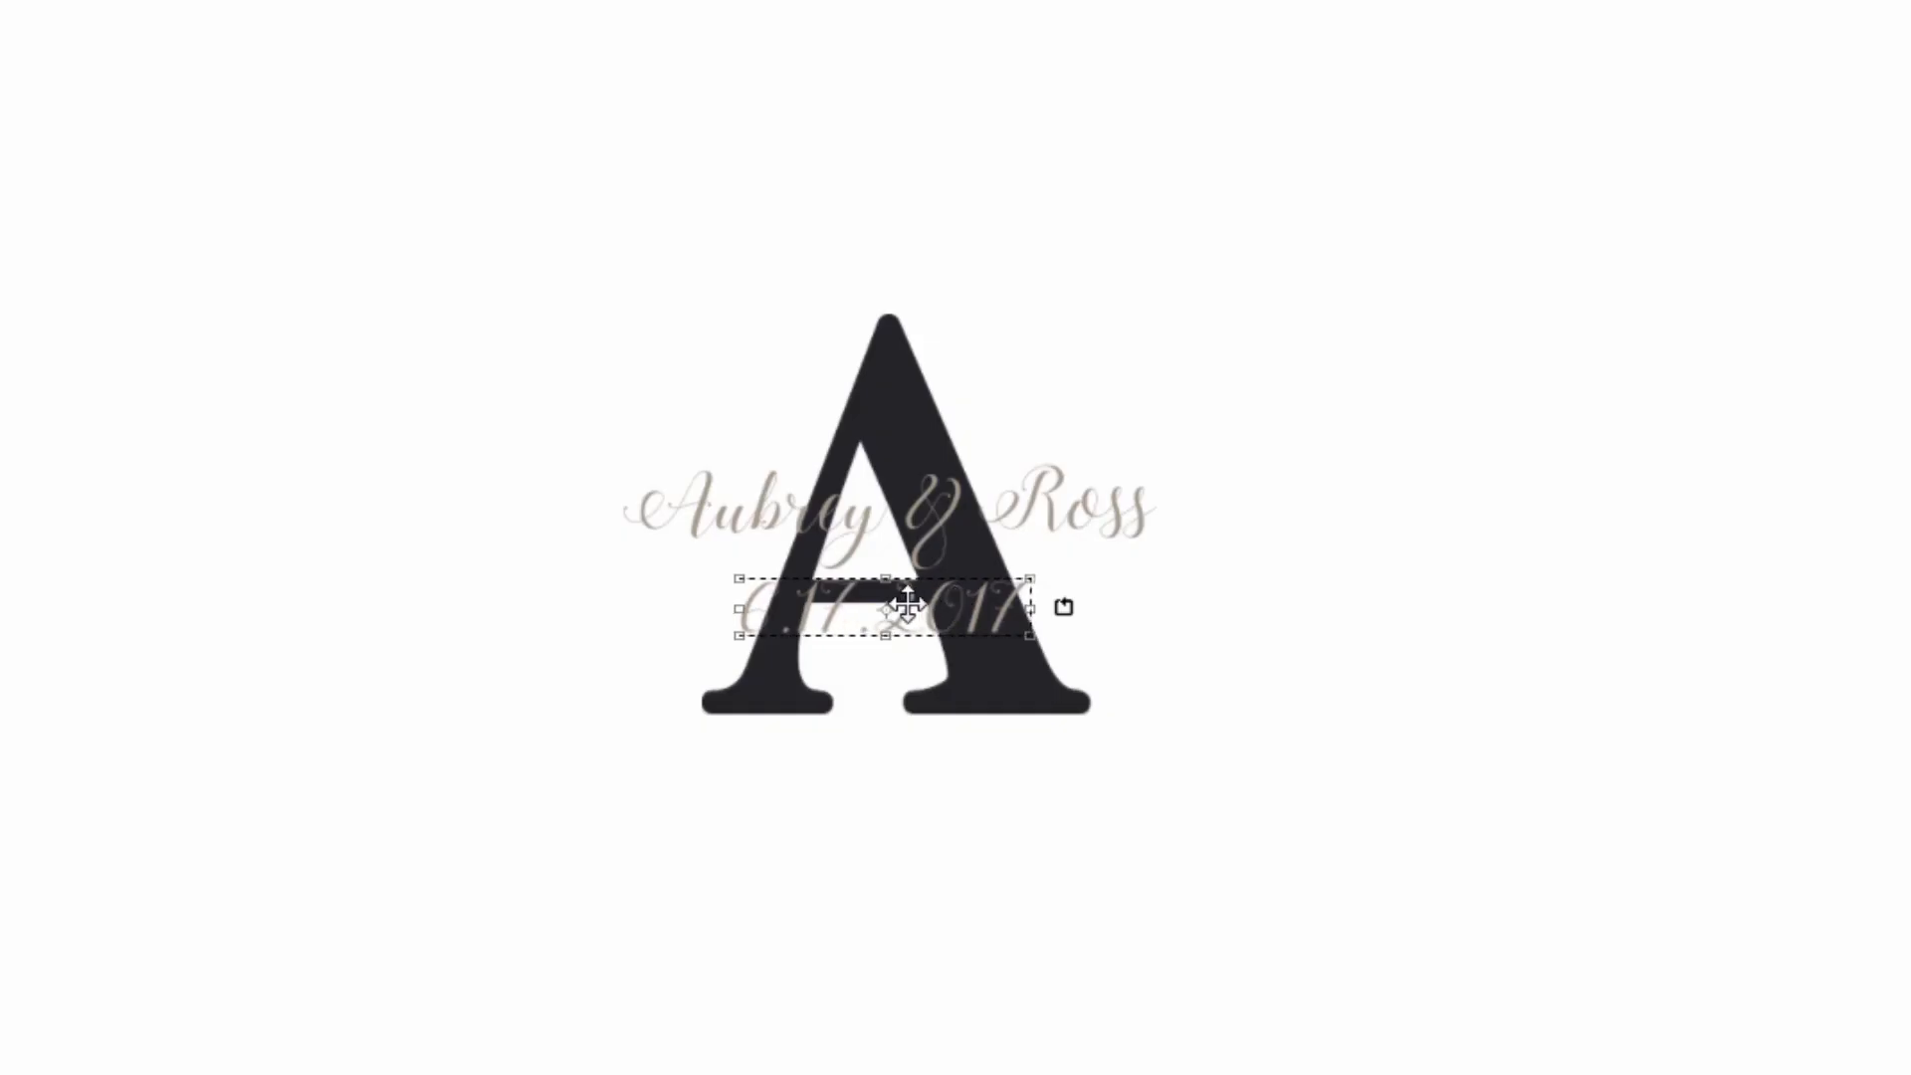
drag(908, 603, 914, 599)
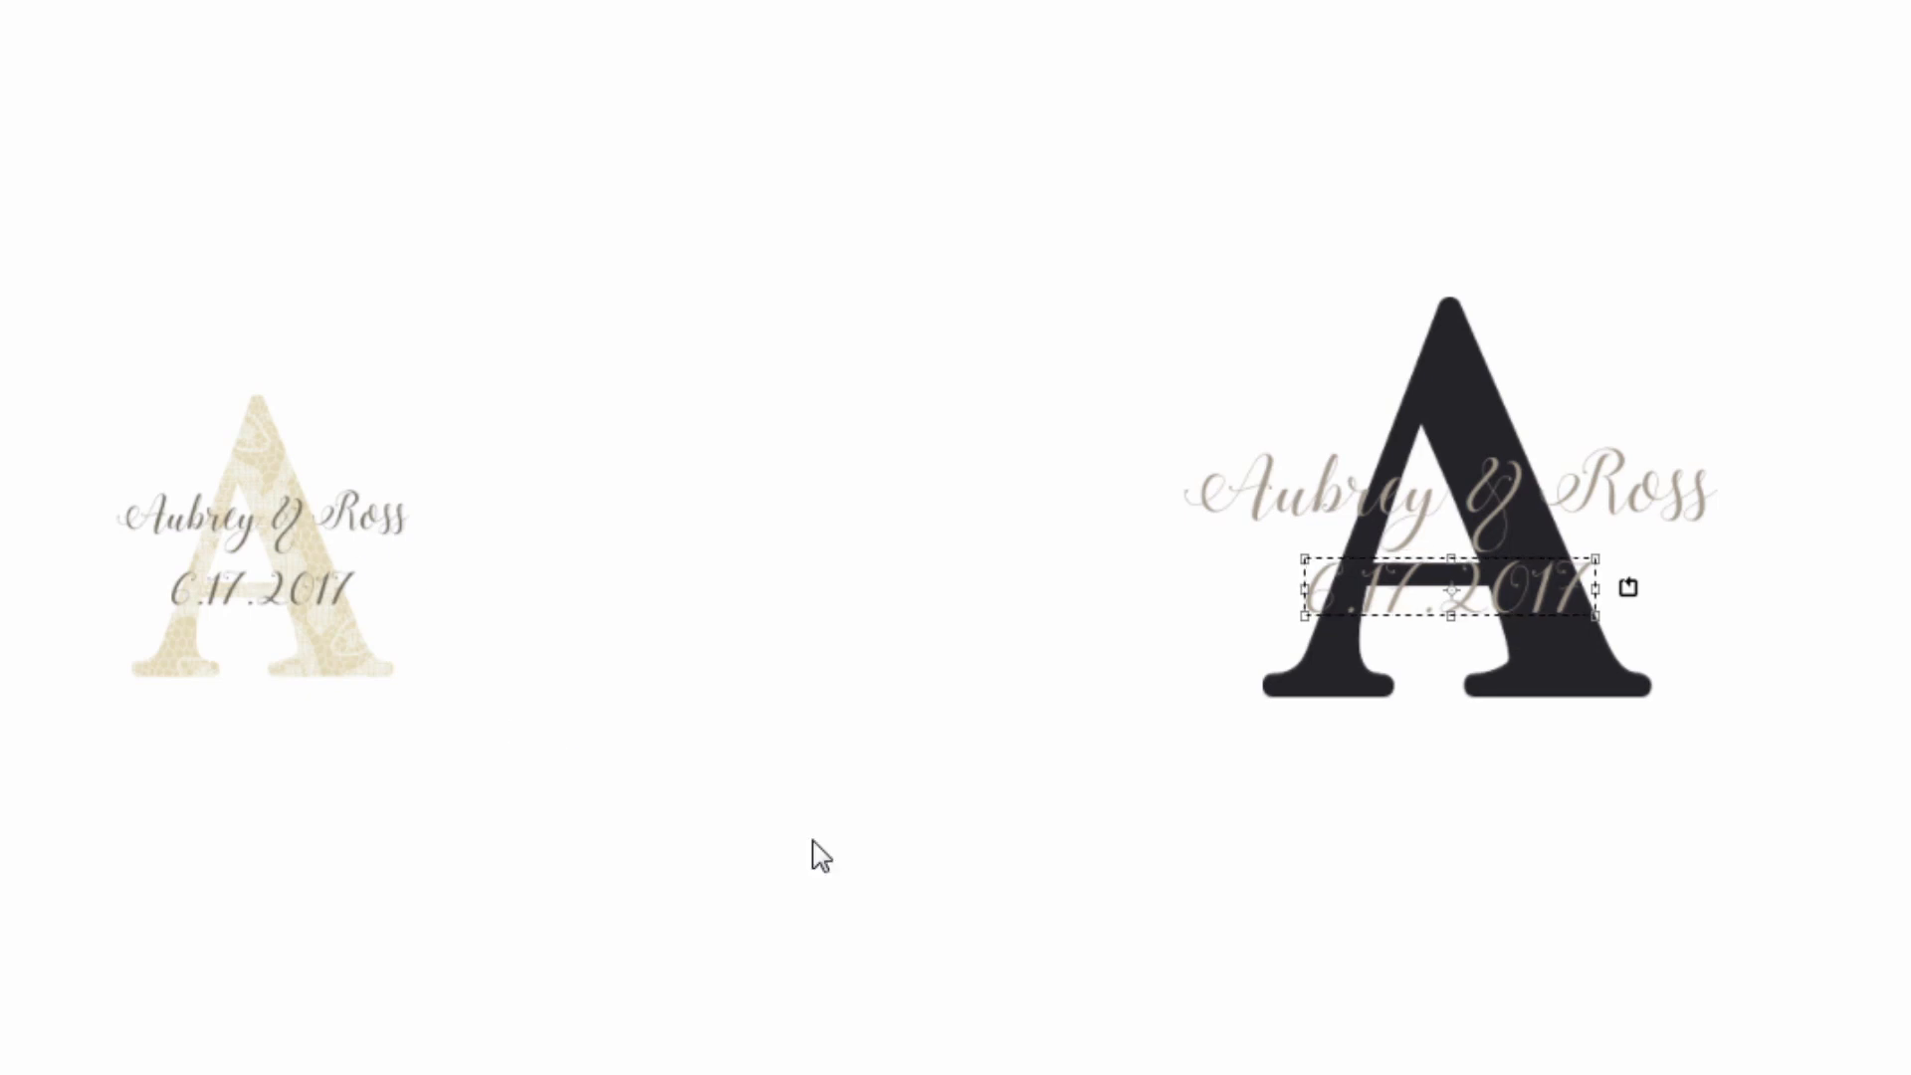
Align the names and the date centrally with each other, and move both lines off the letter A into the empty space beside it
click(1409, 519)
click(1430, 592)
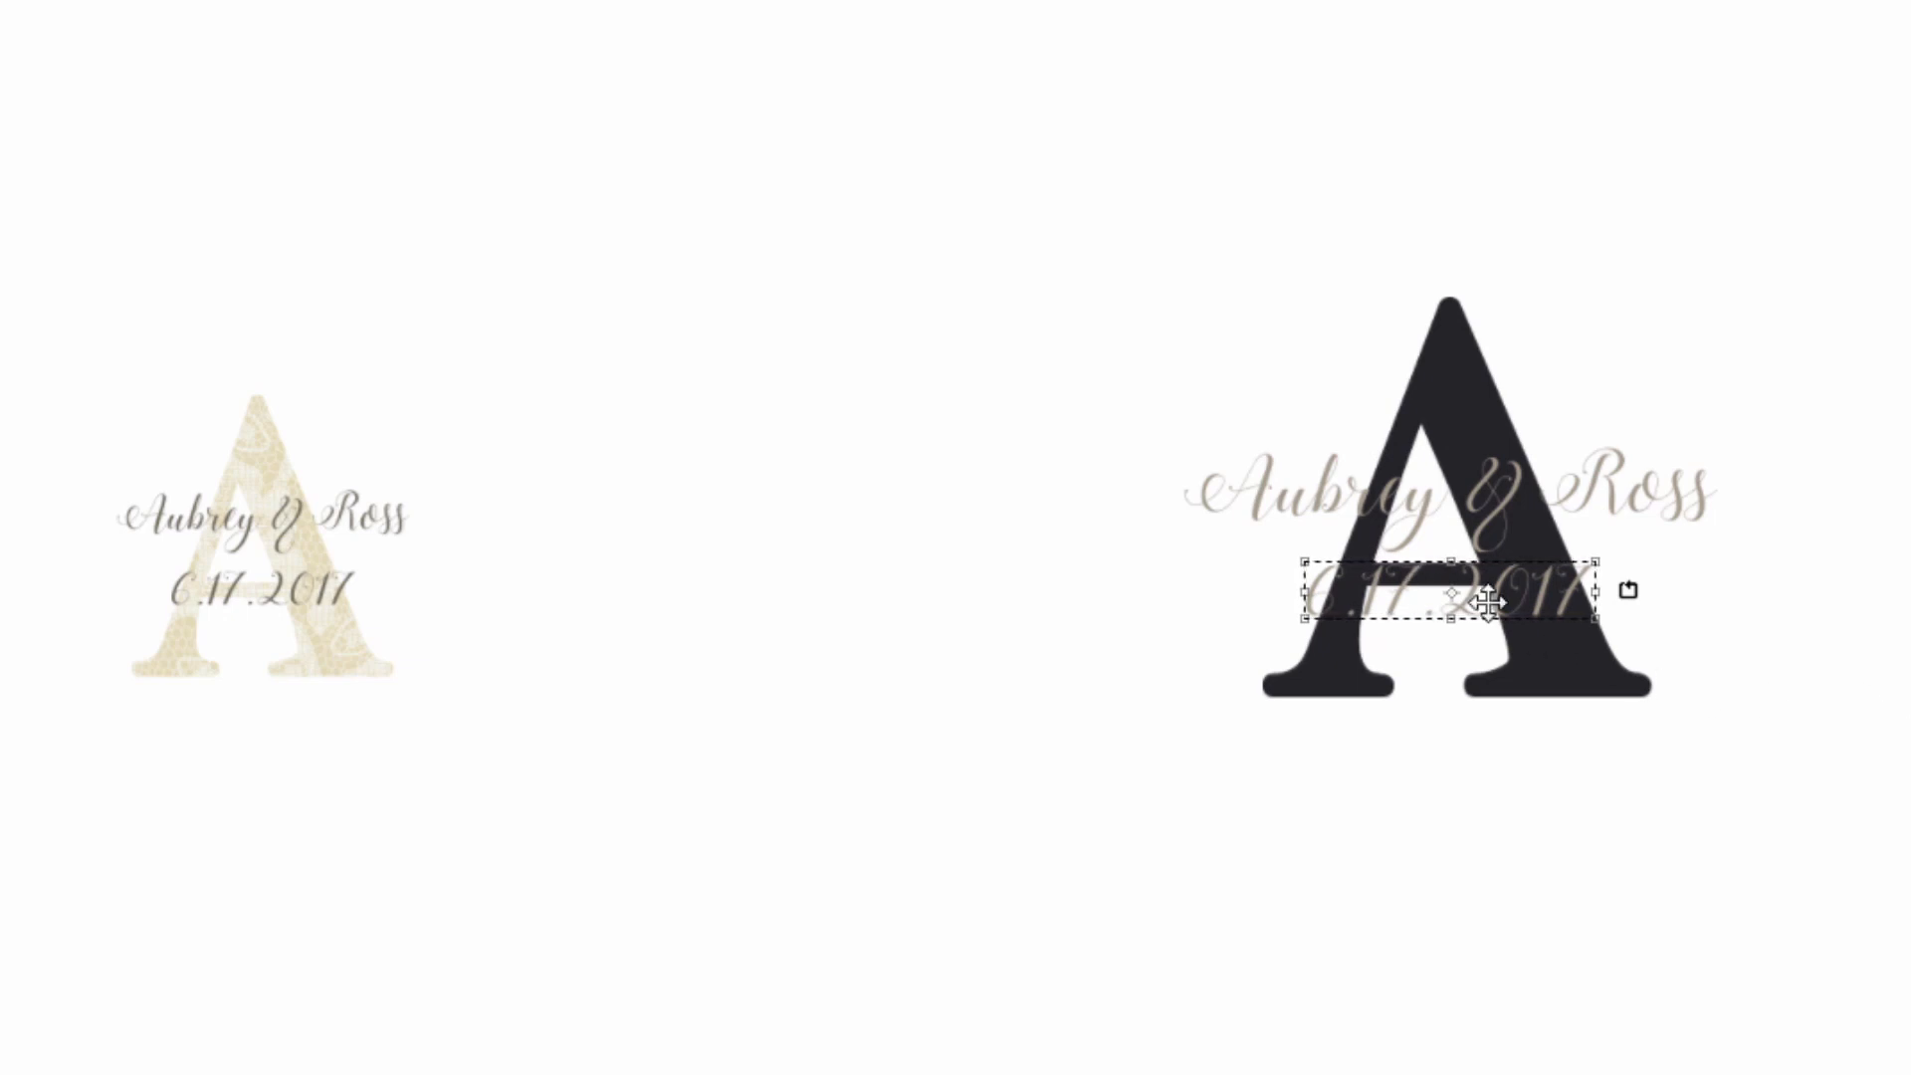
drag(1062, 401, 1885, 659)
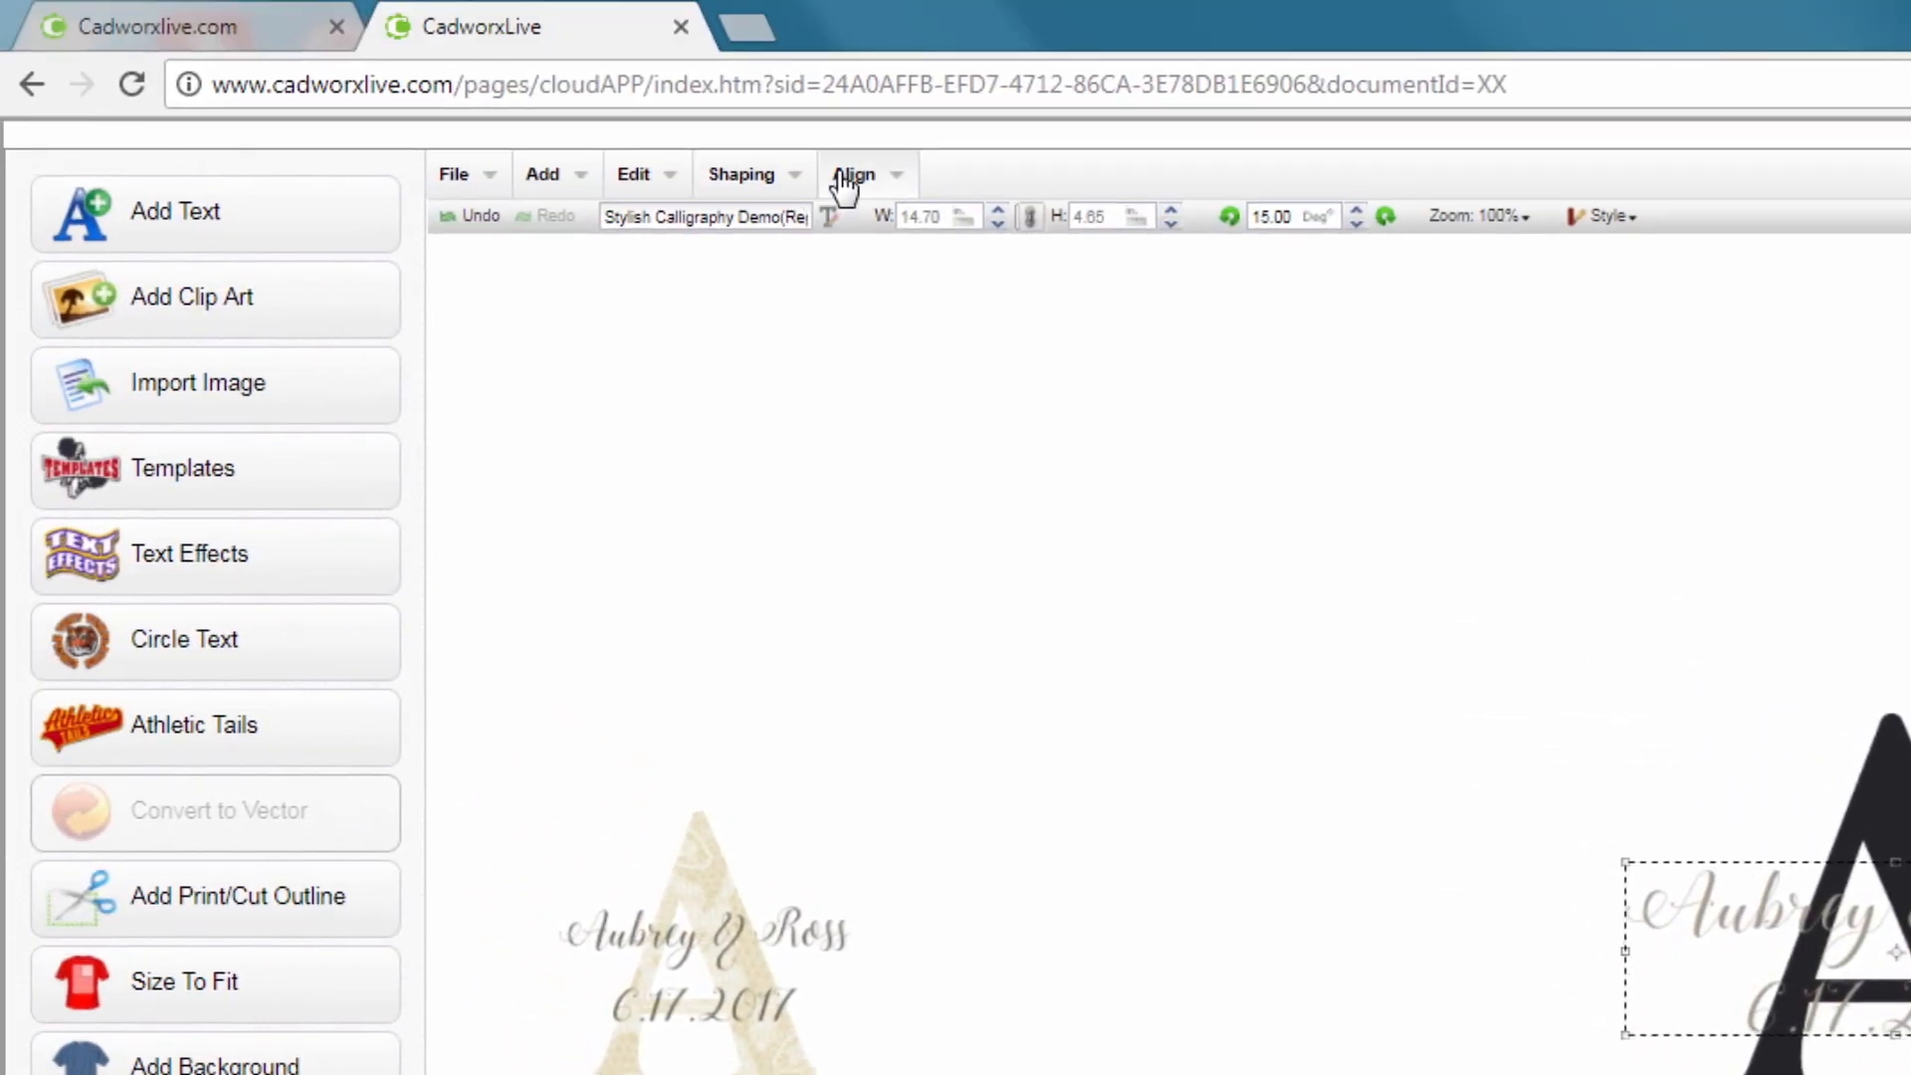
click(844, 178)
click(874, 249)
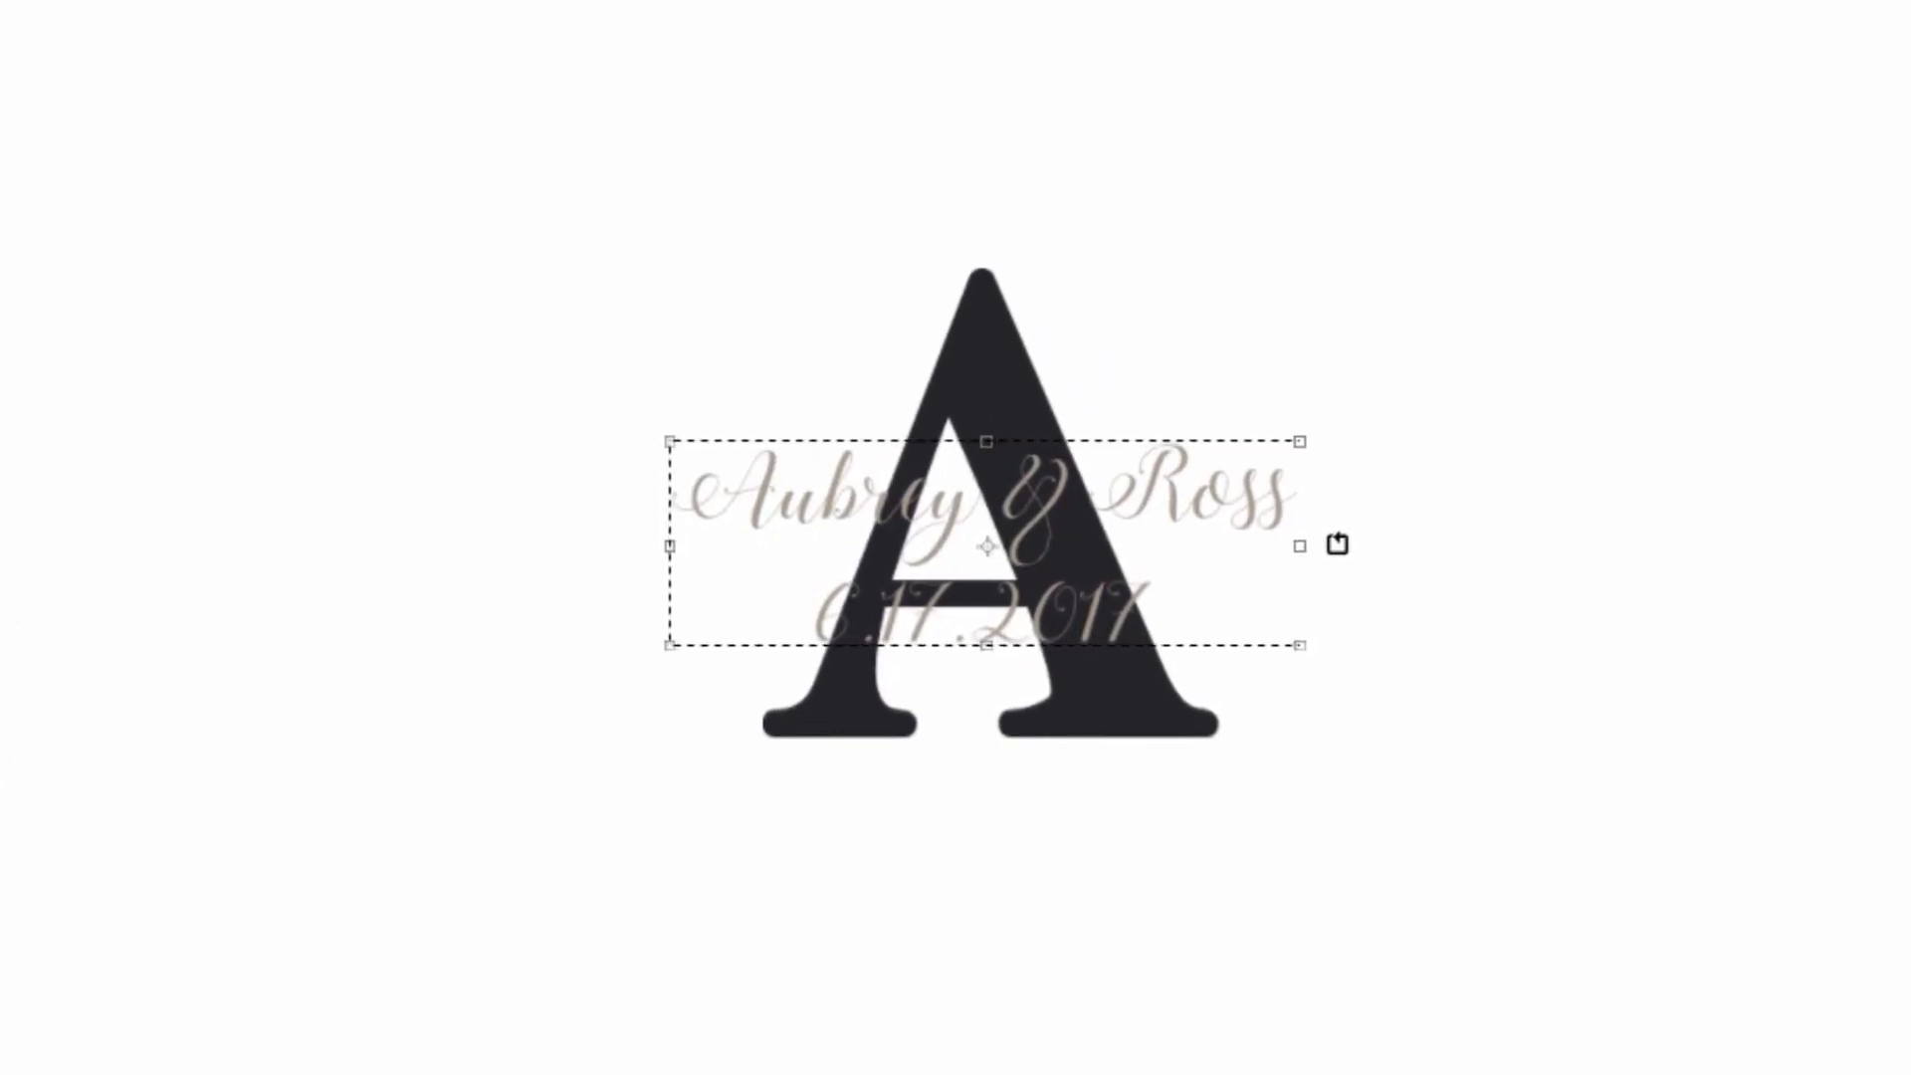
drag(996, 469, 1725, 428)
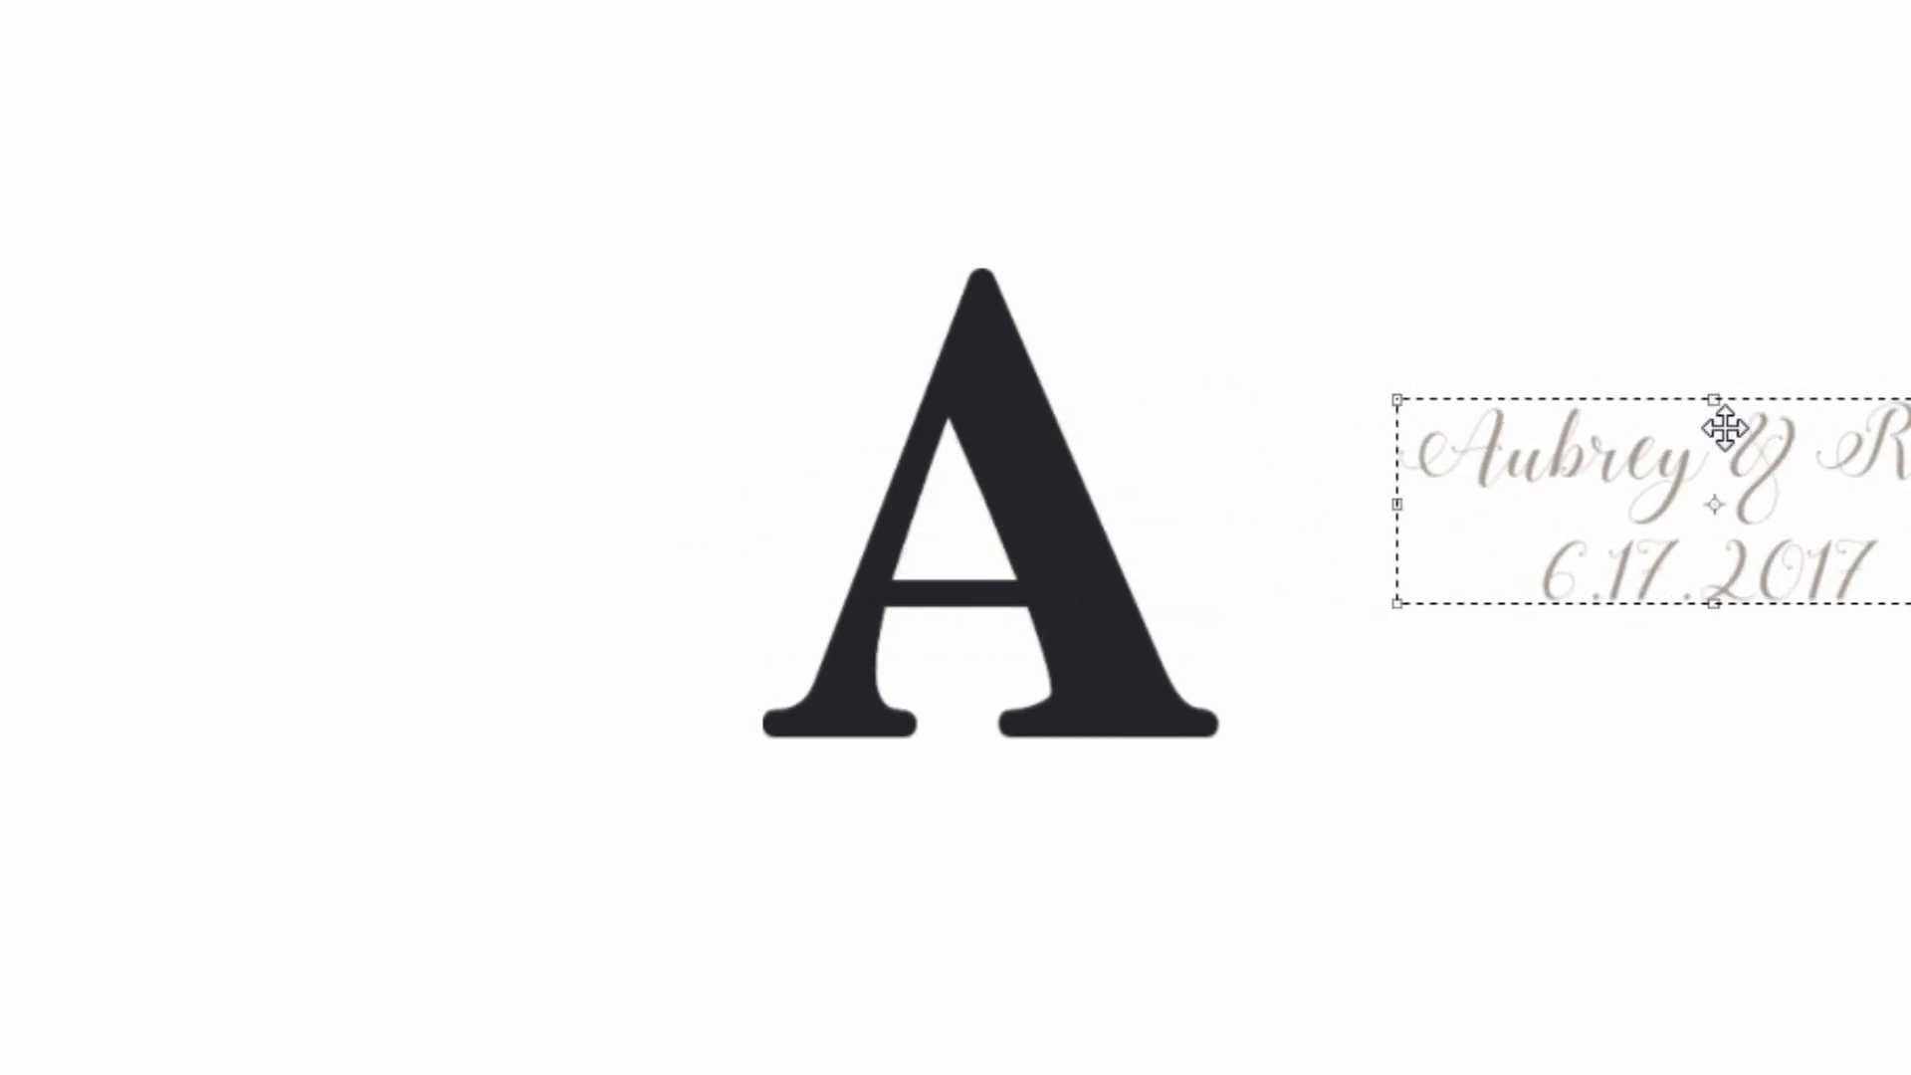
Fill the letter A with the cream lace texture from page 3 of the imported textures
click(1061, 613)
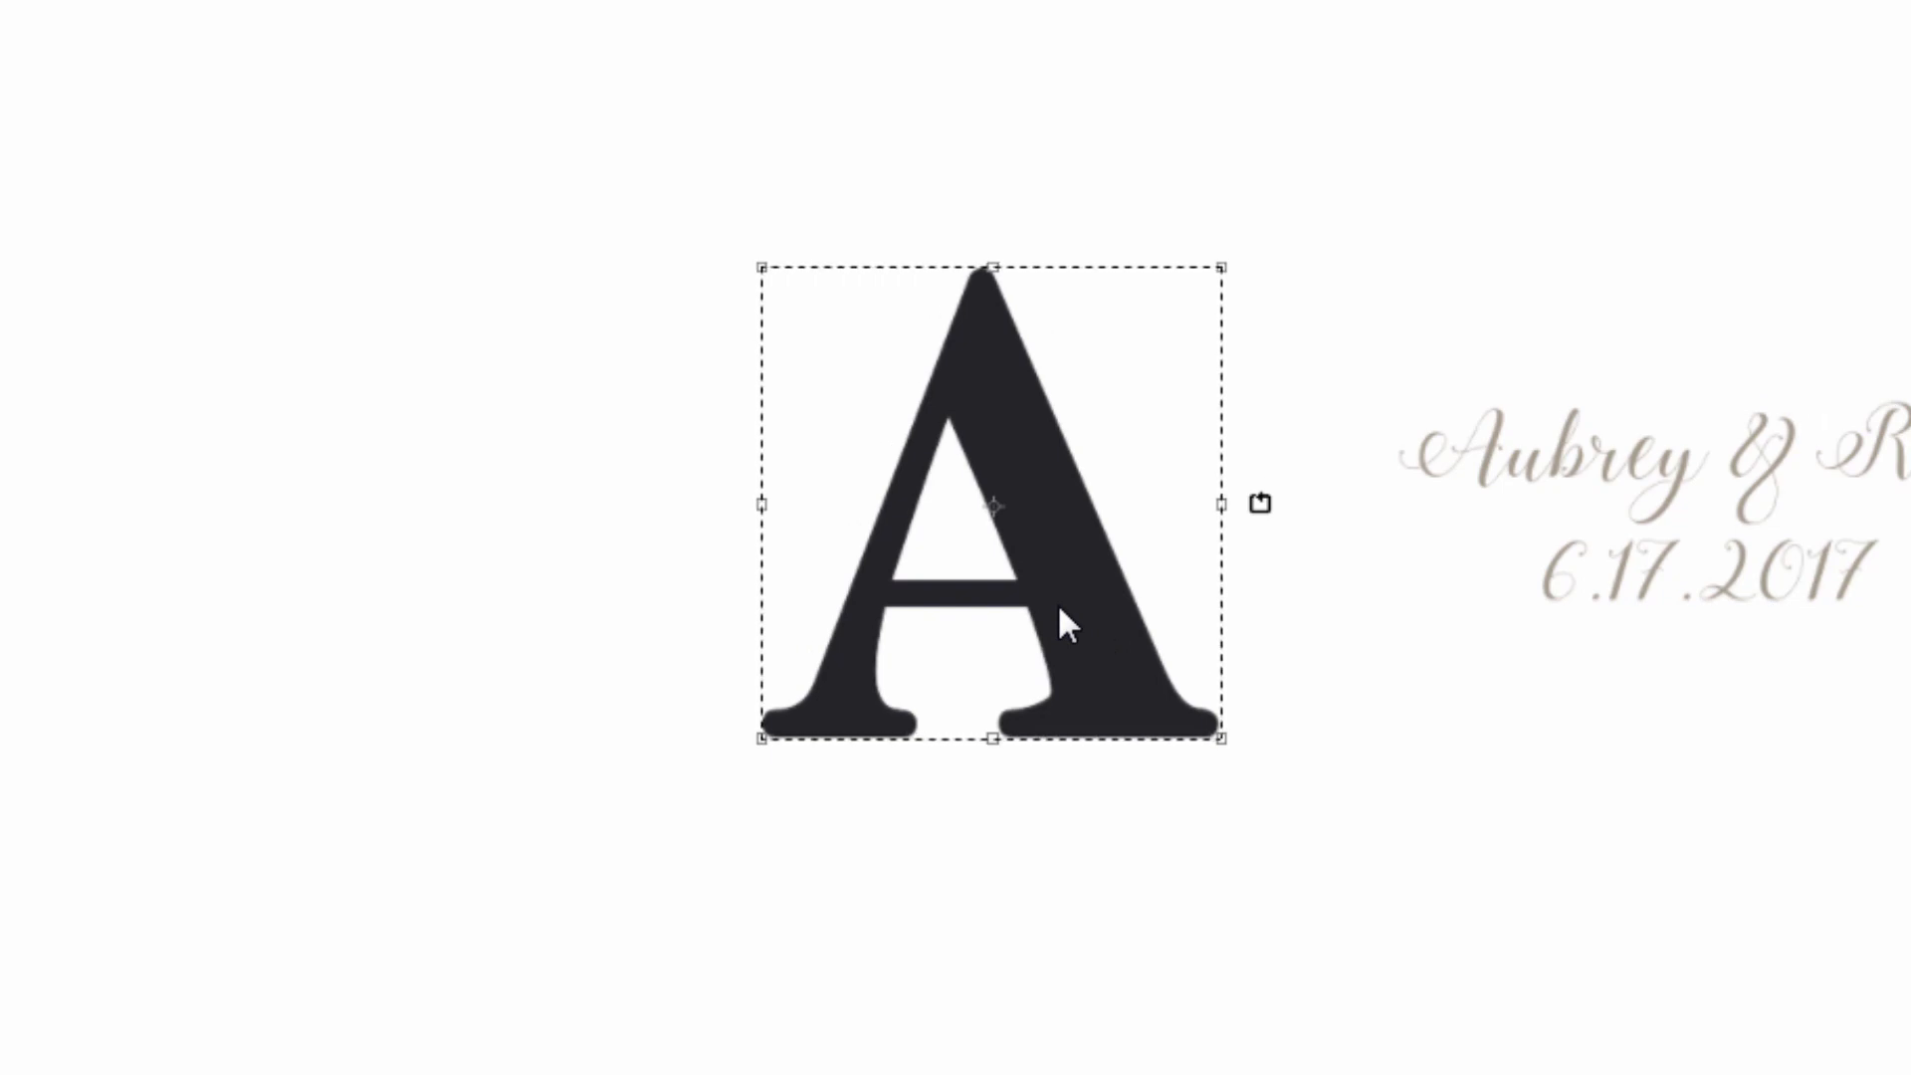
double_click(1058, 603)
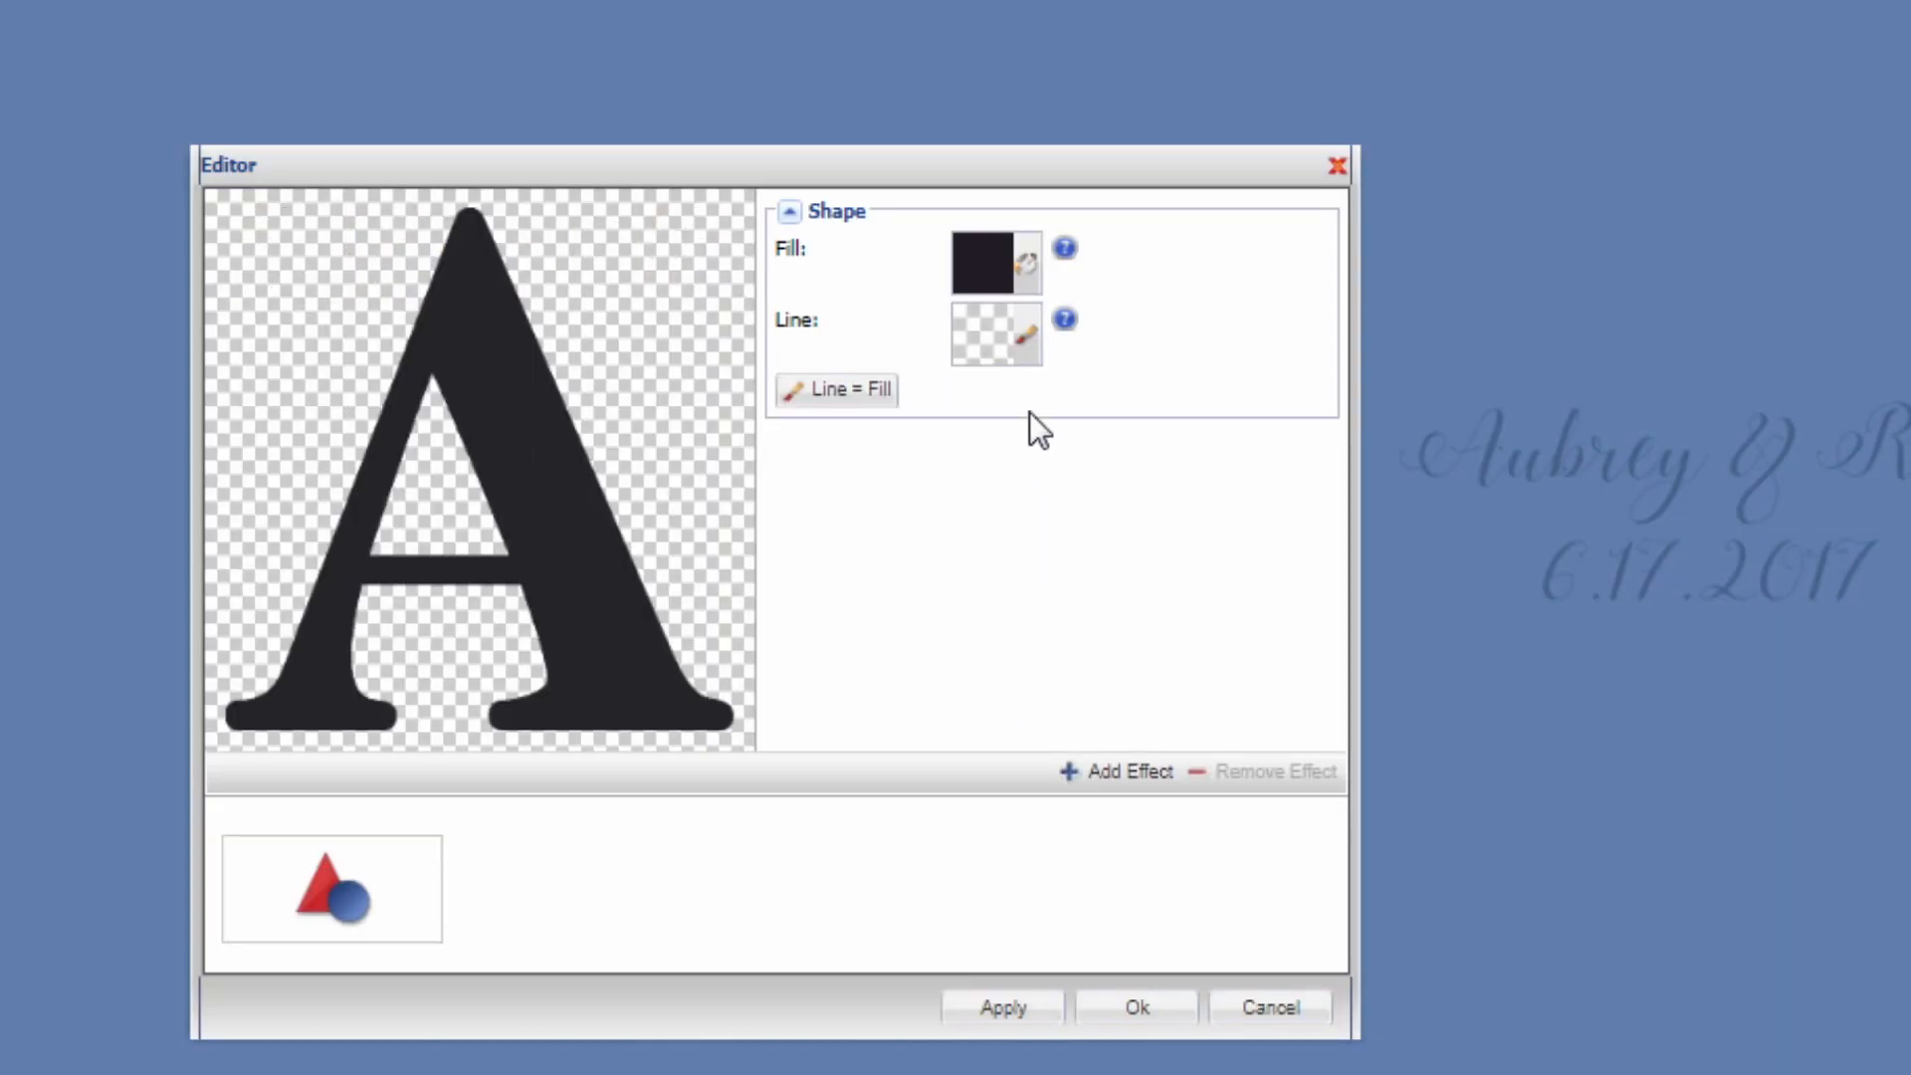
click(1026, 286)
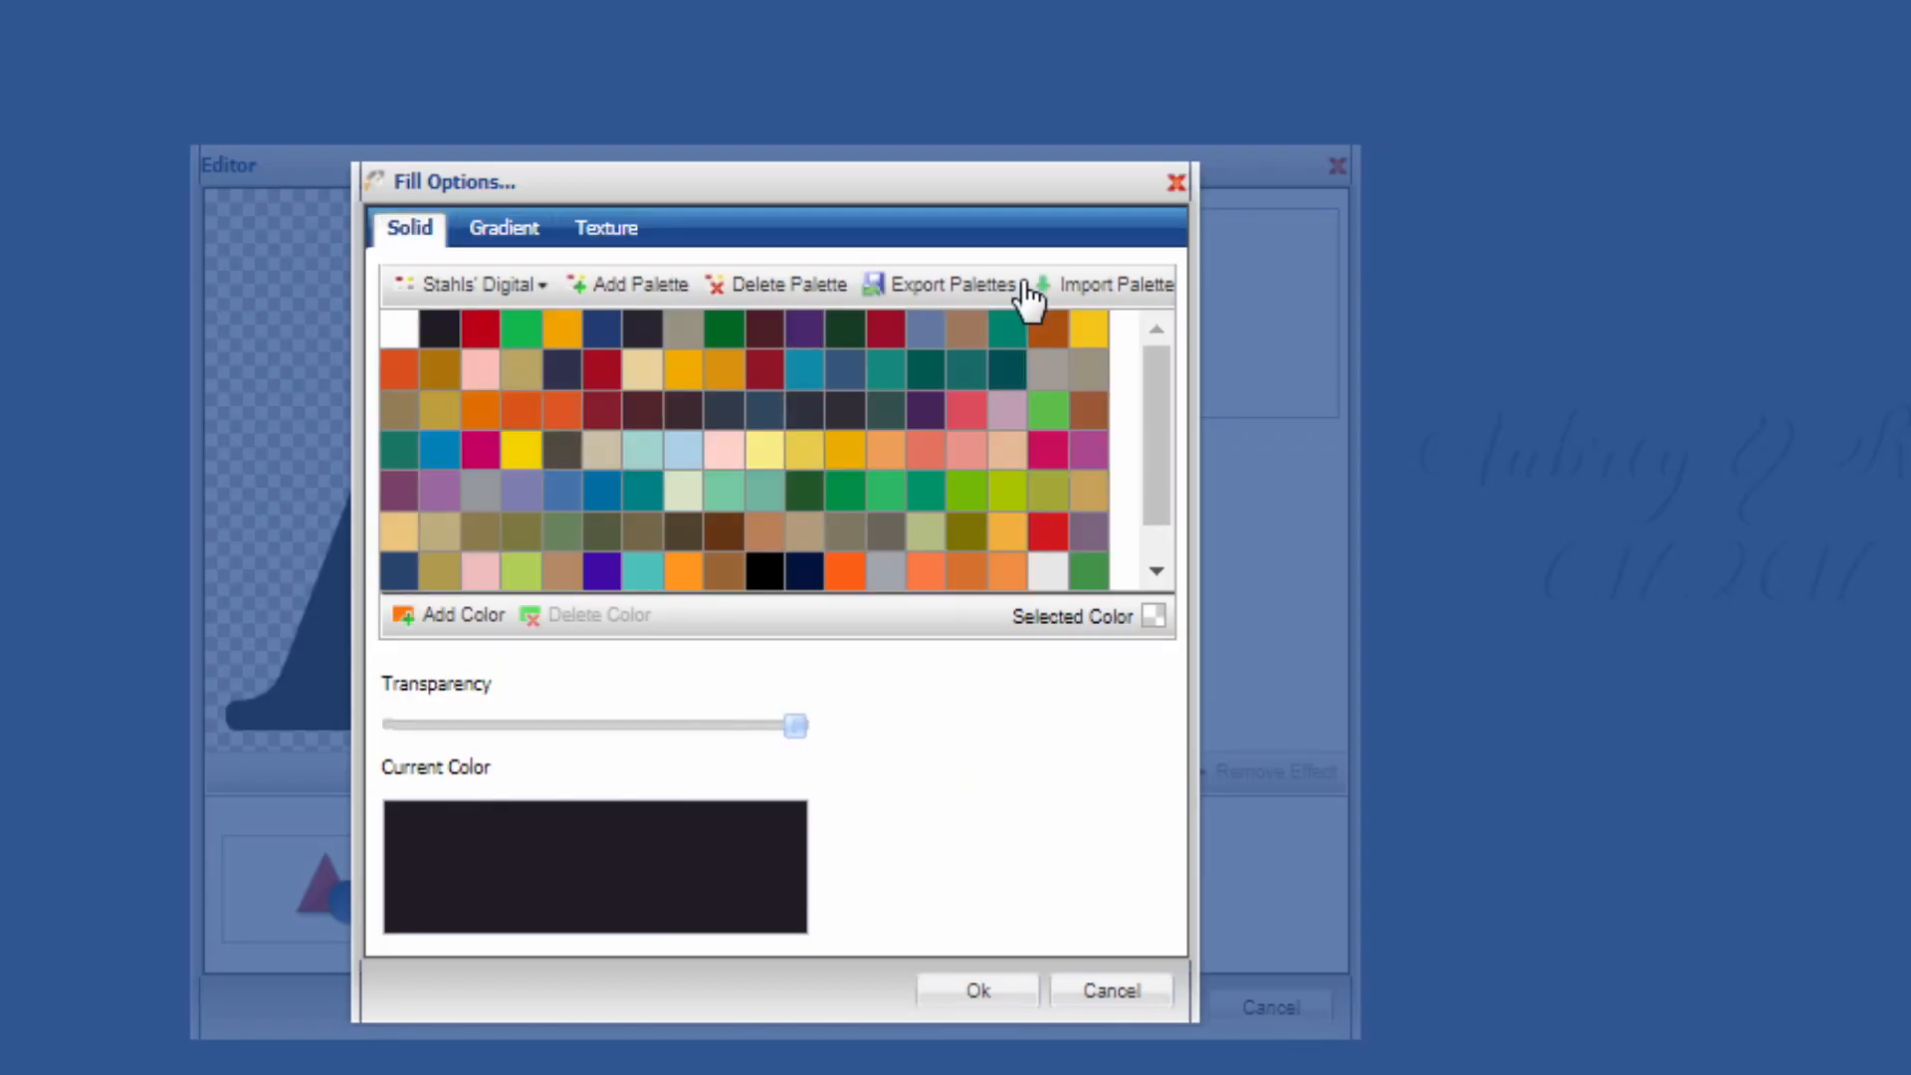
click(603, 229)
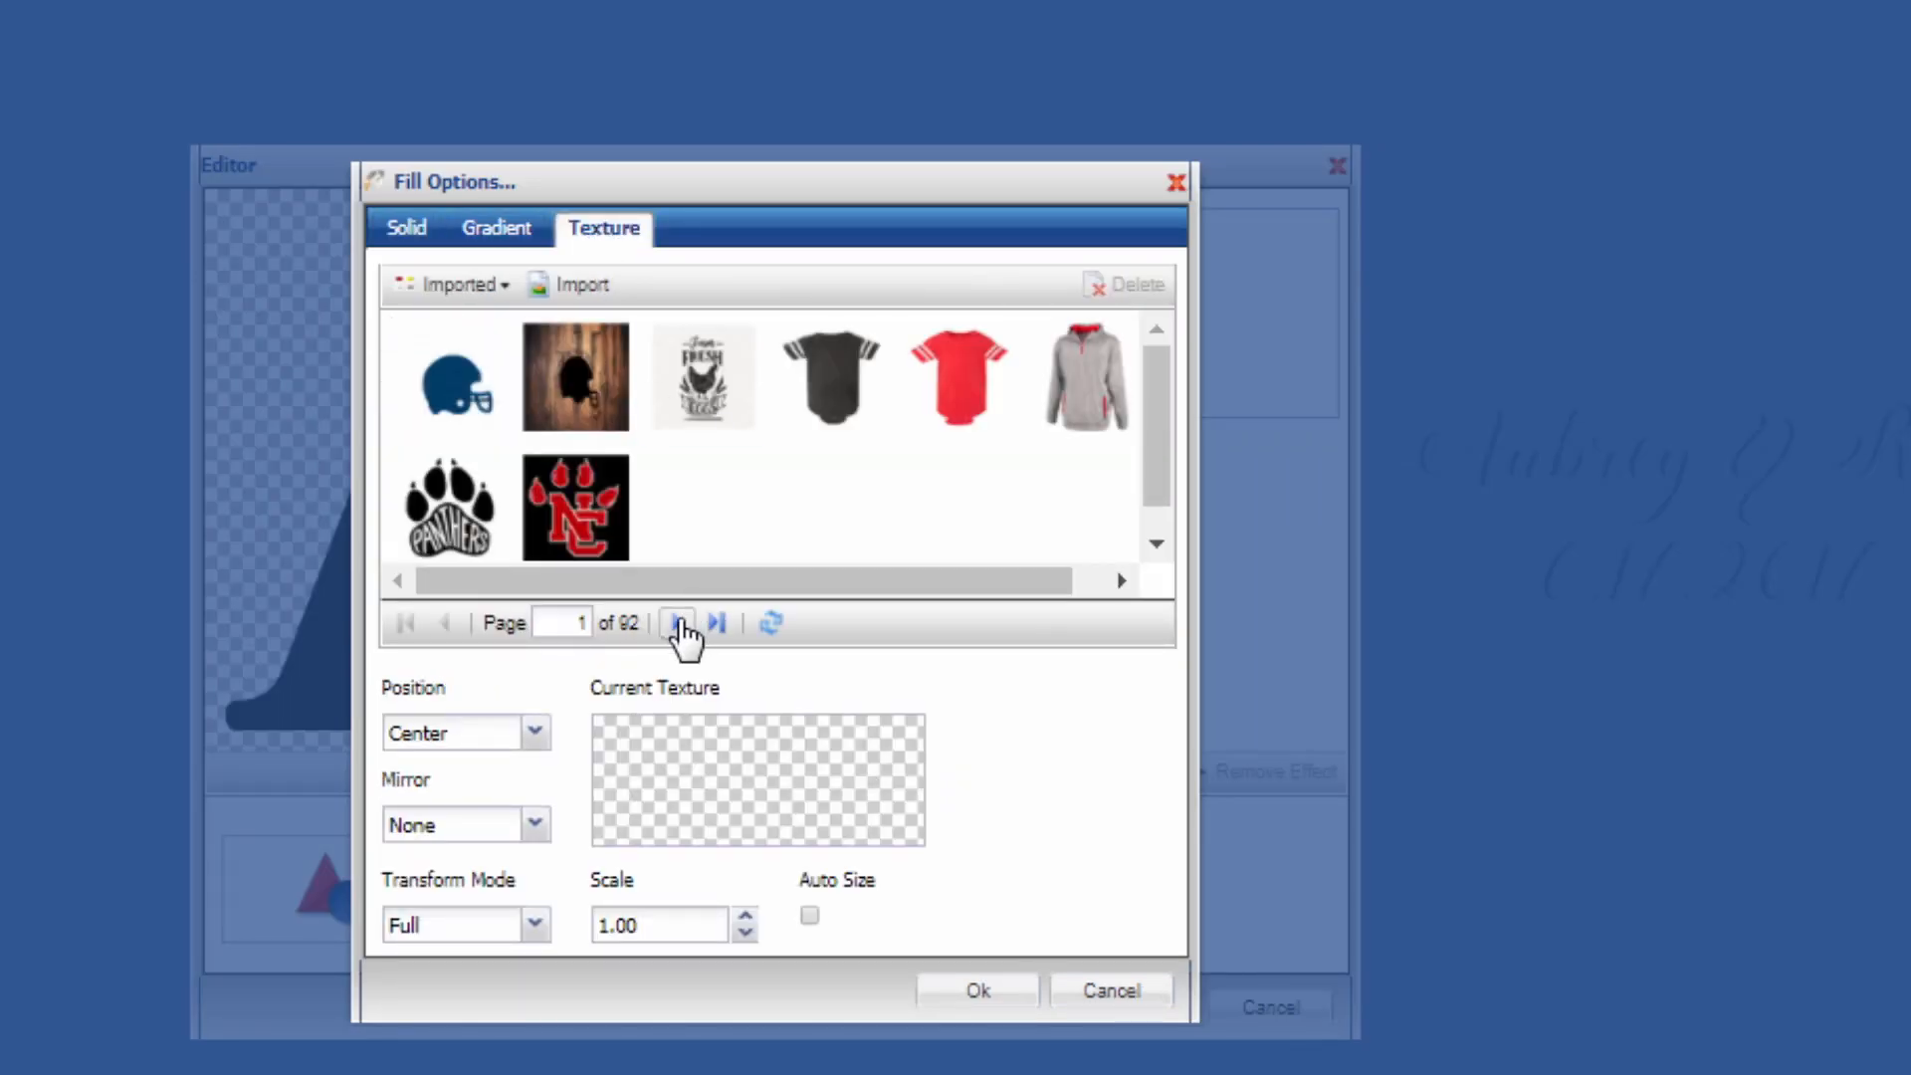
click(679, 624)
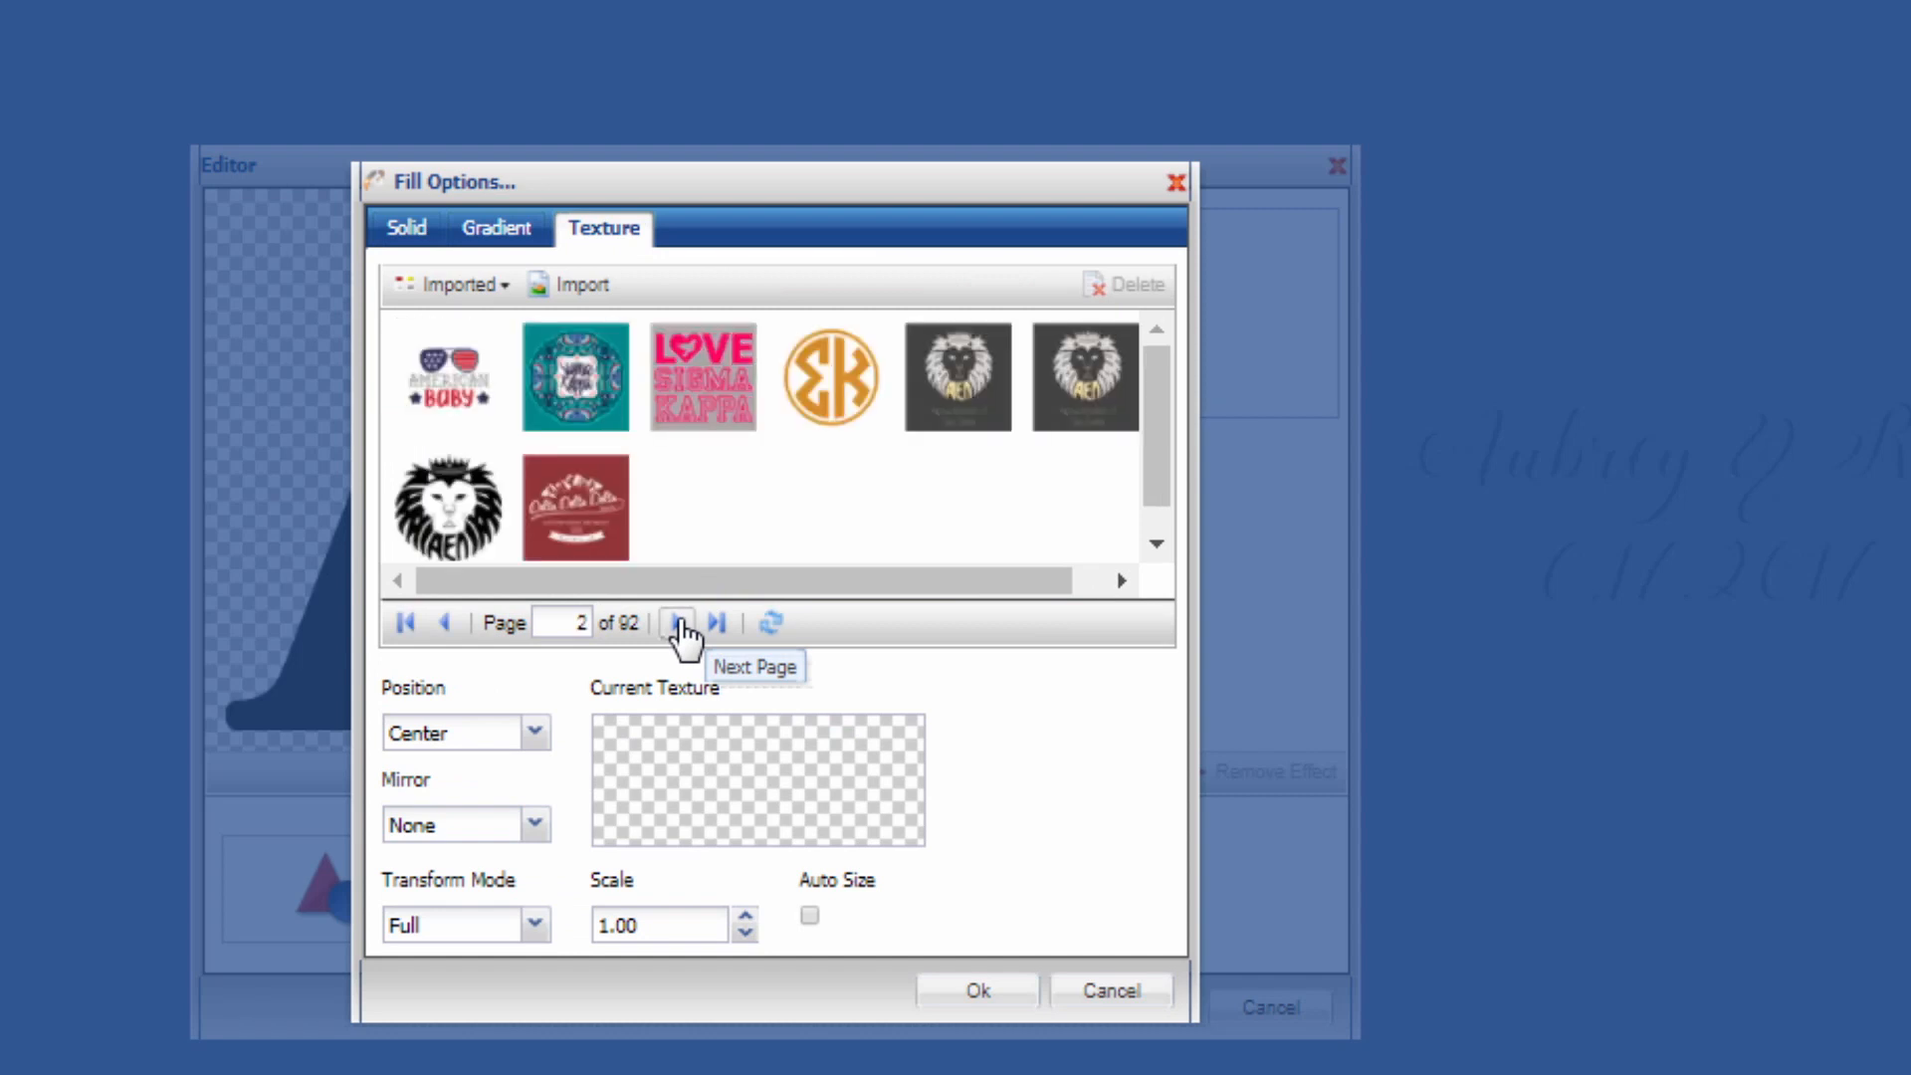
click(679, 624)
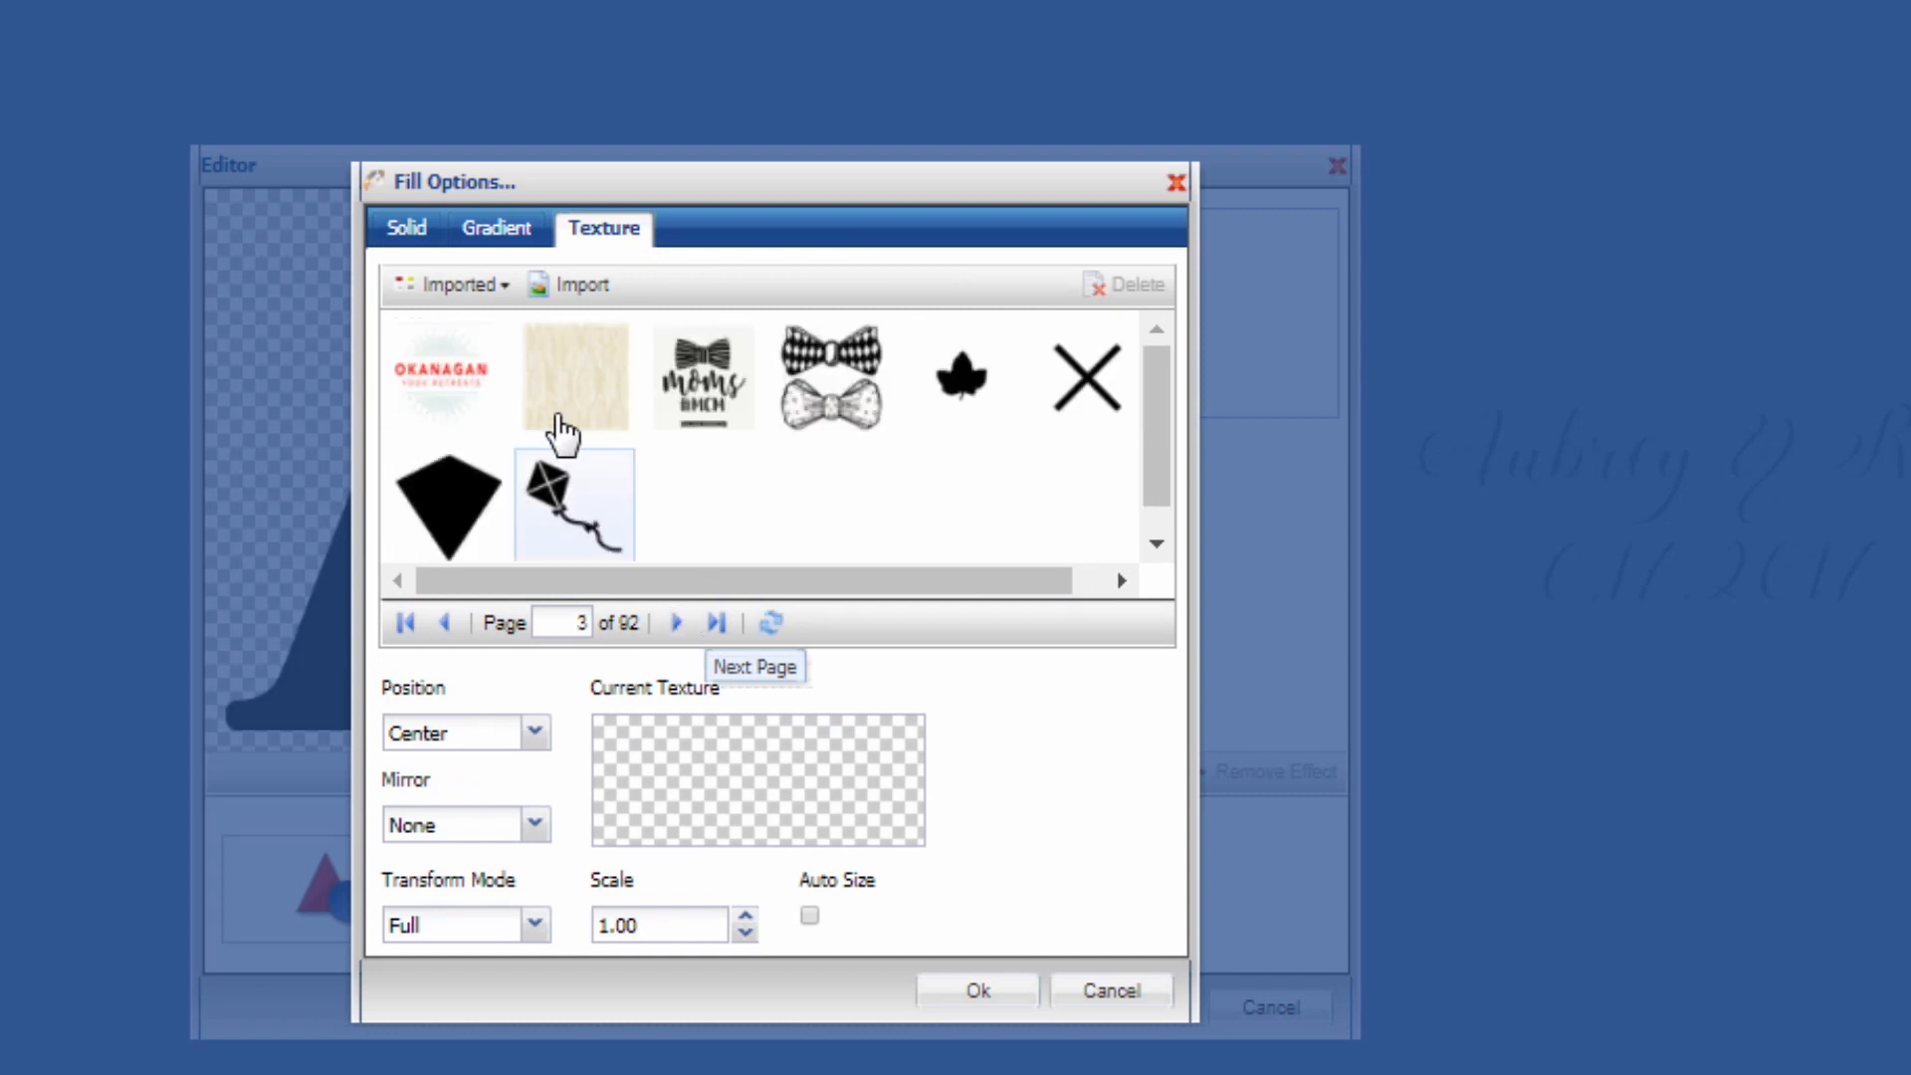
double_click(567, 416)
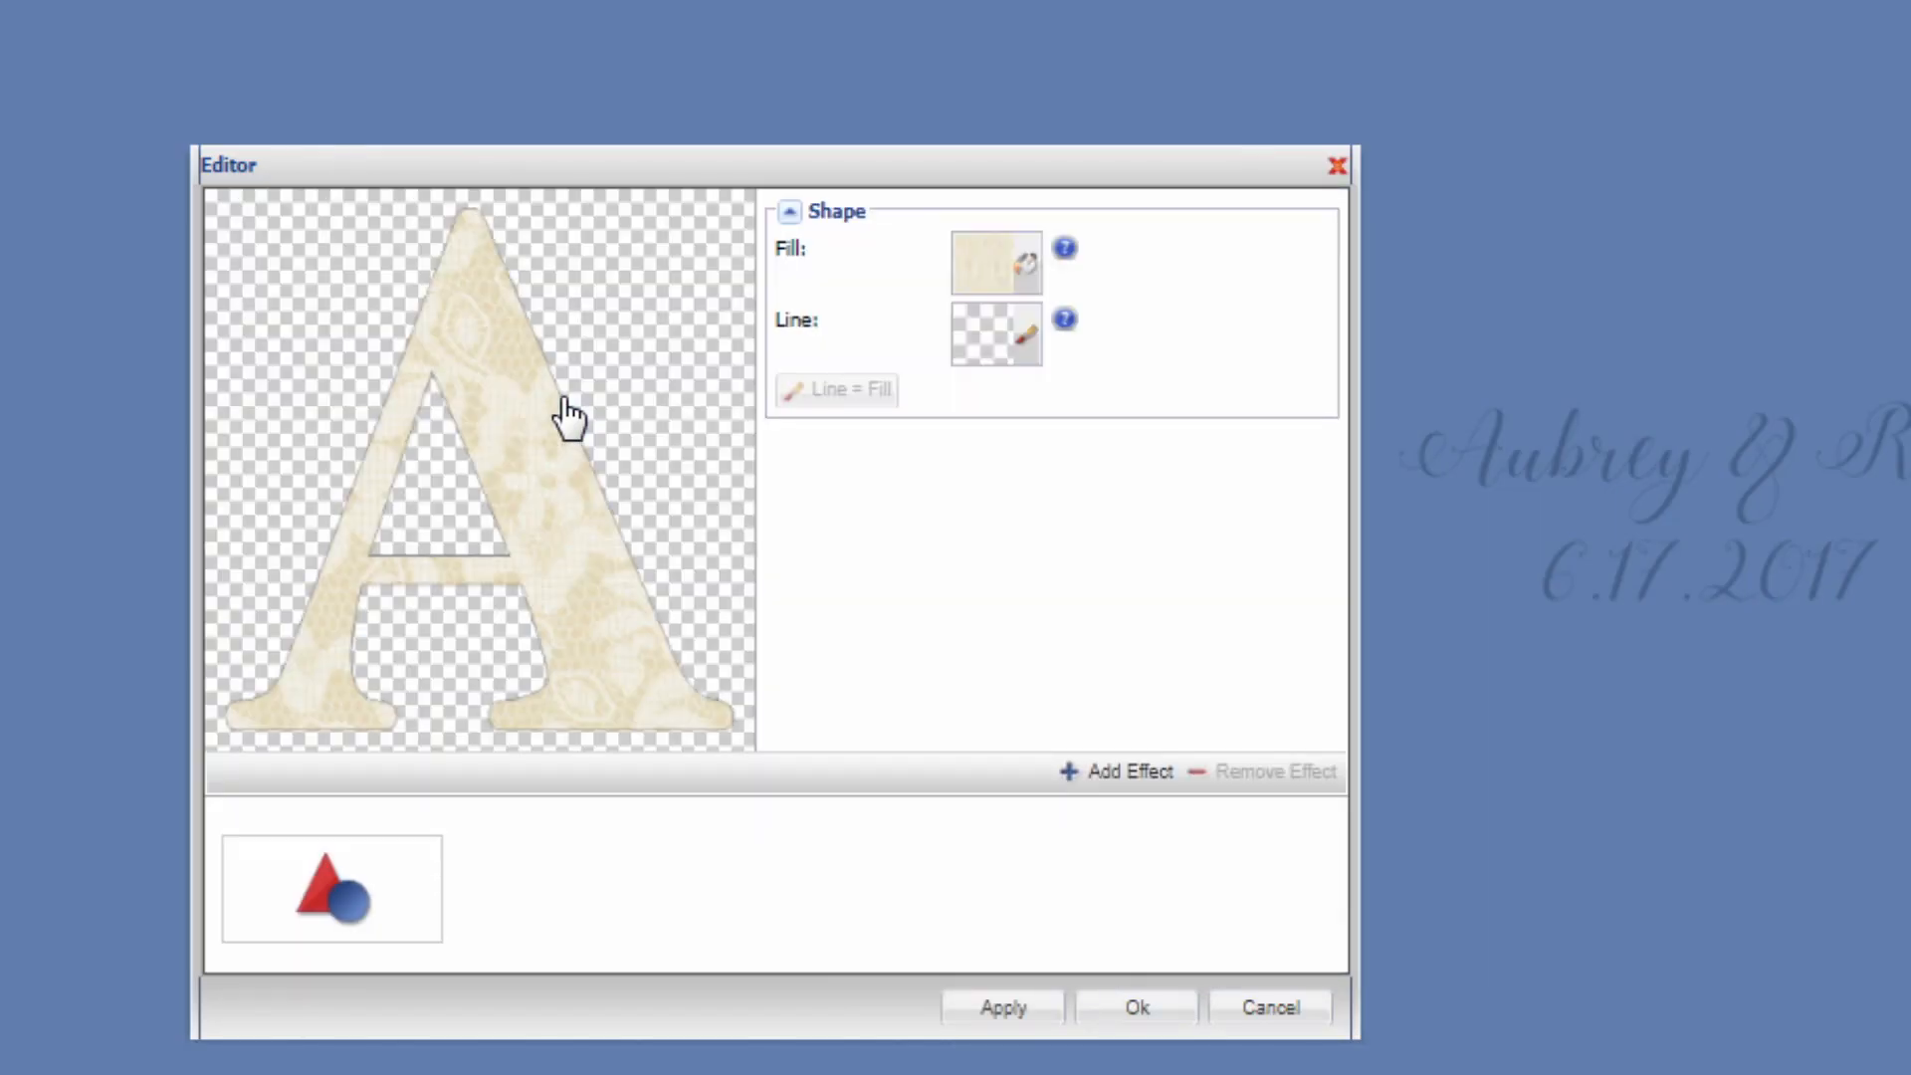
click(1138, 1011)
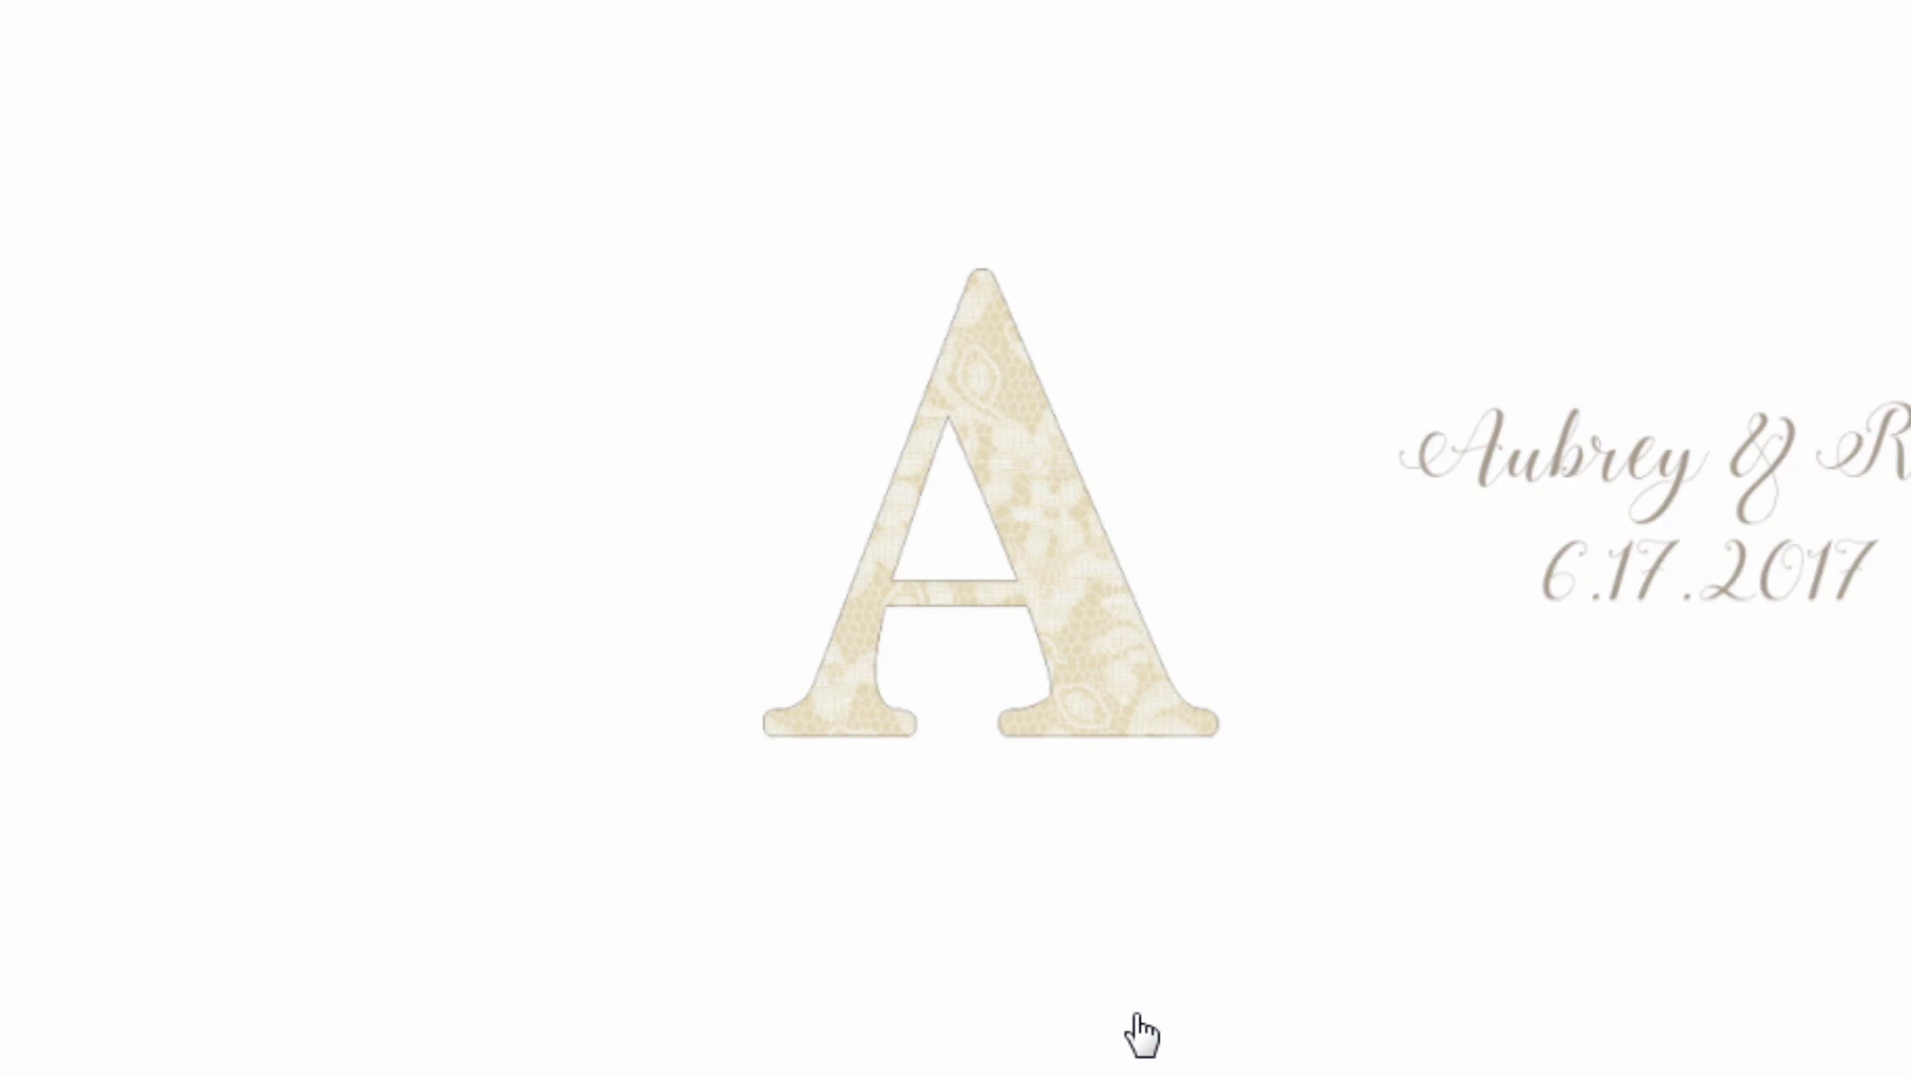
Make the letter A's outline fully transparent so that only the lace fill shows
click(993, 524)
click(1053, 125)
double_click(1071, 579)
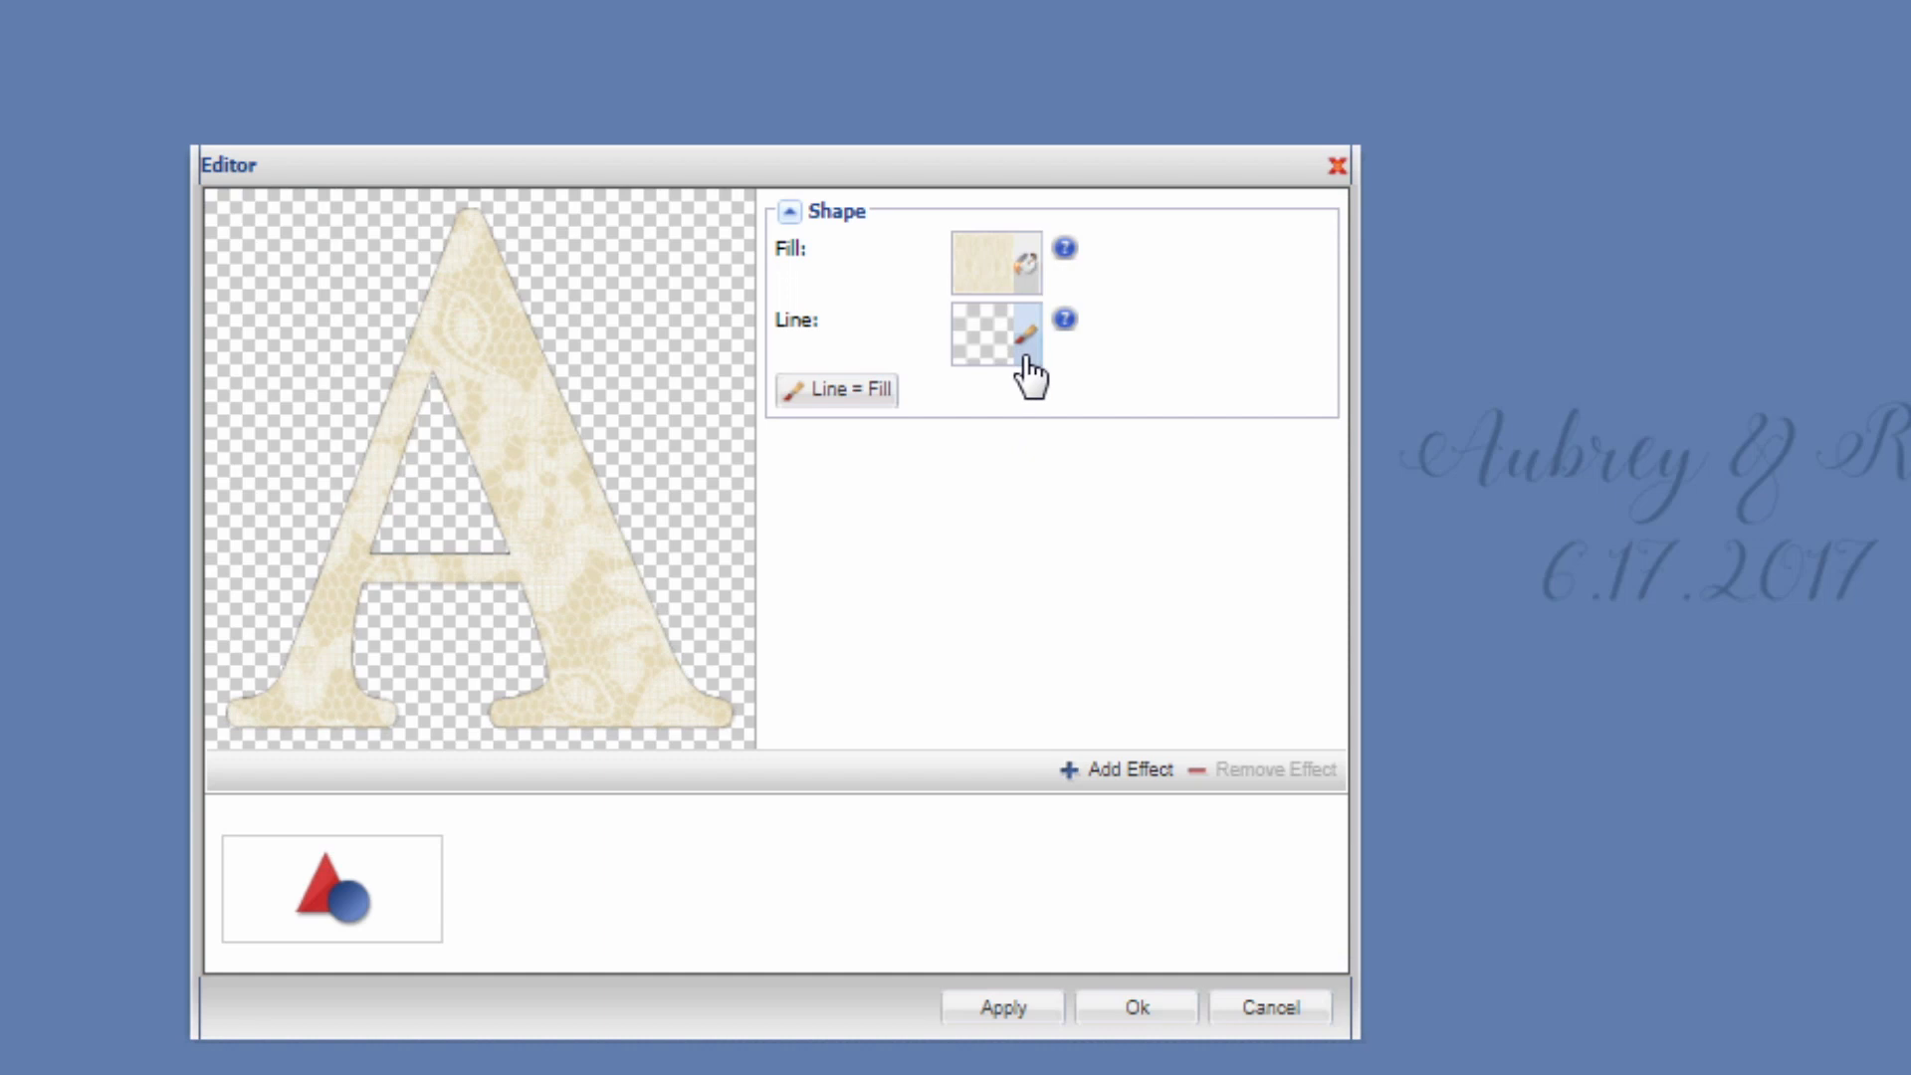
click(1025, 358)
drag(1138, 756, 959, 772)
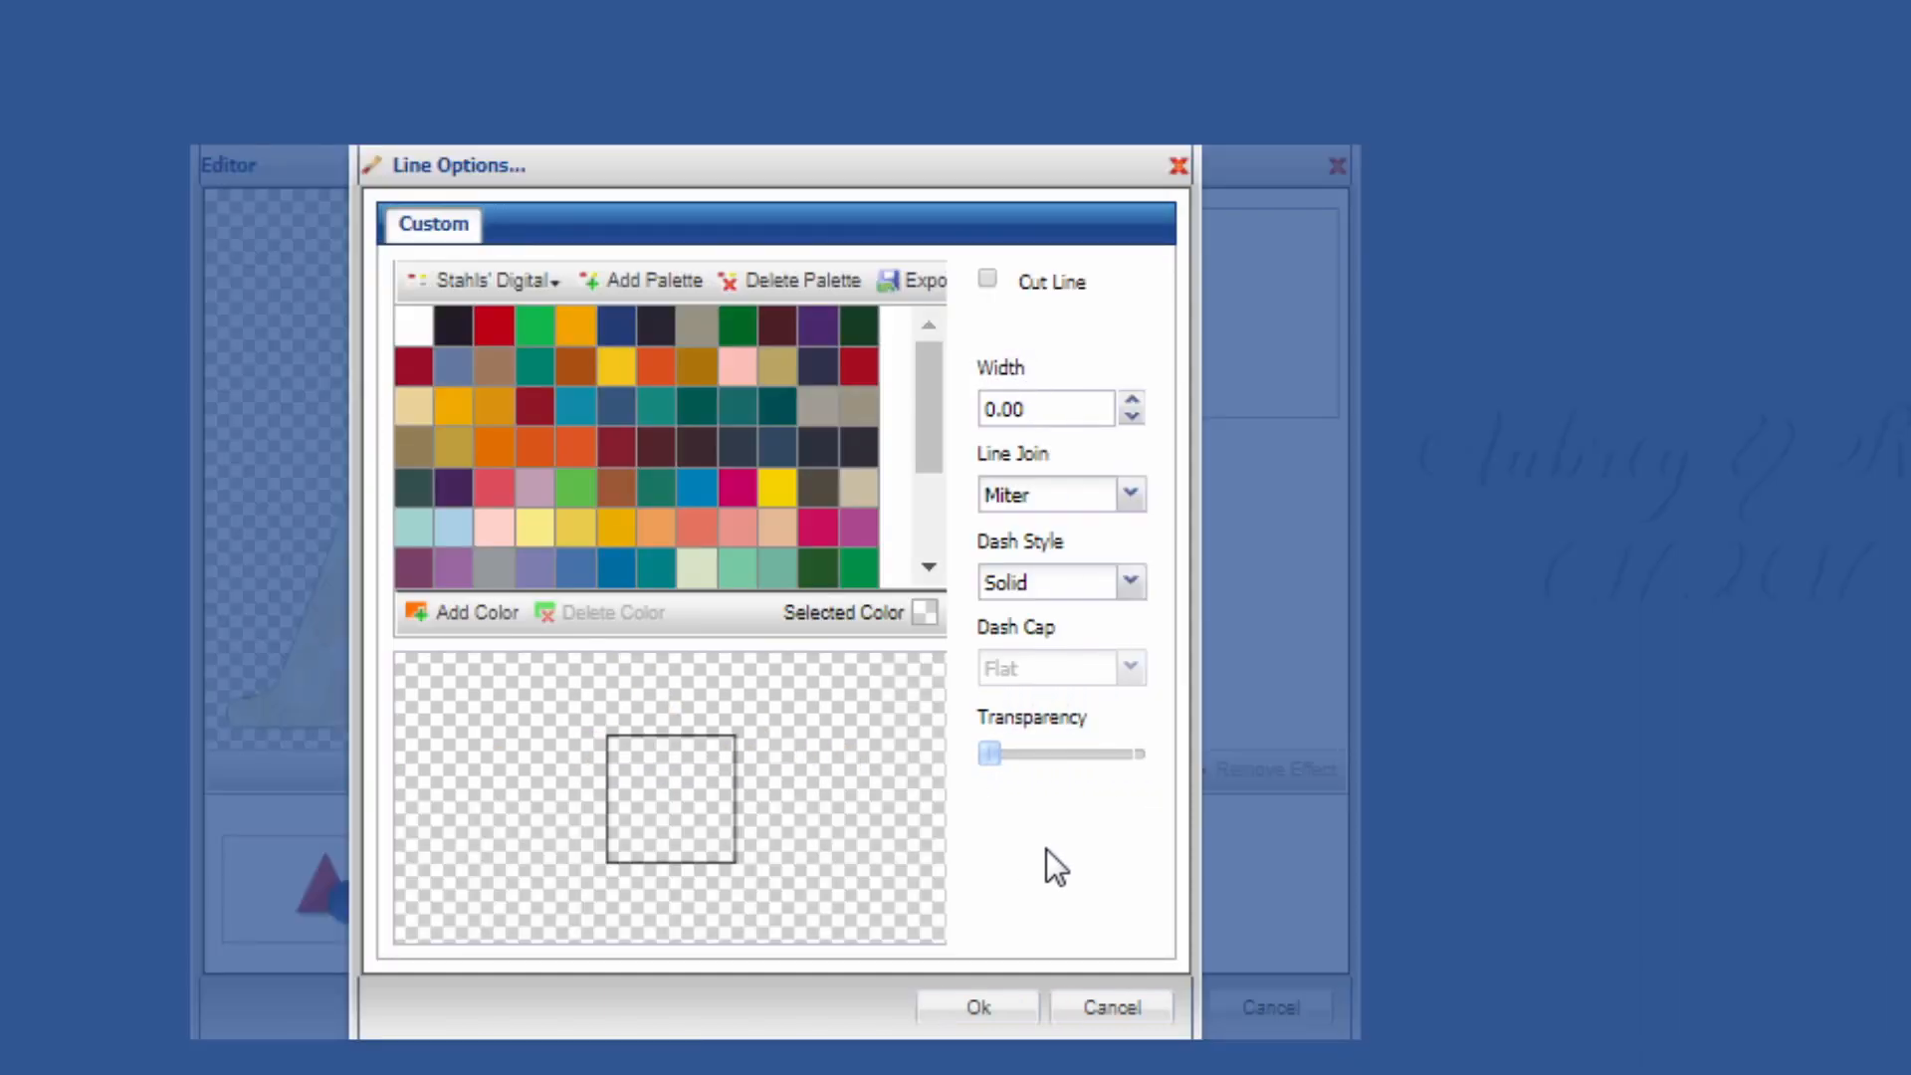
click(980, 1008)
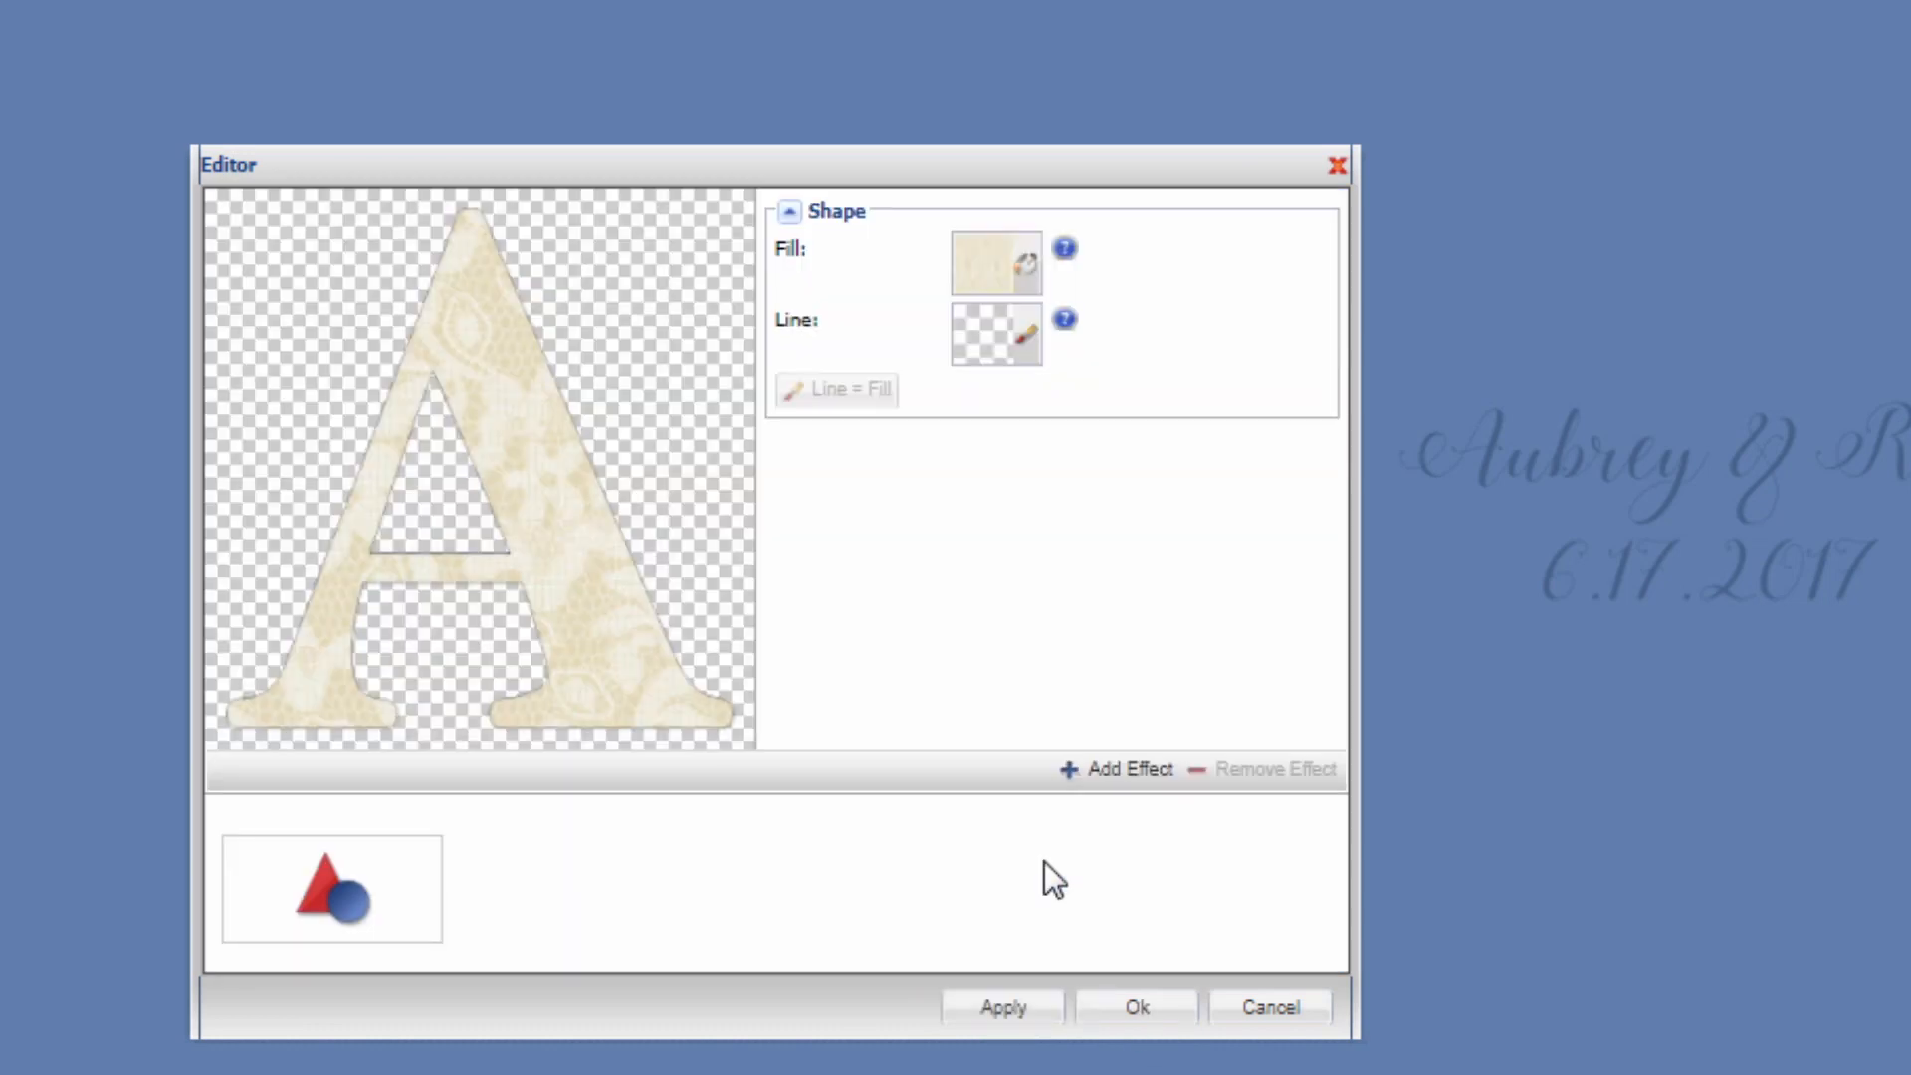
click(1139, 1008)
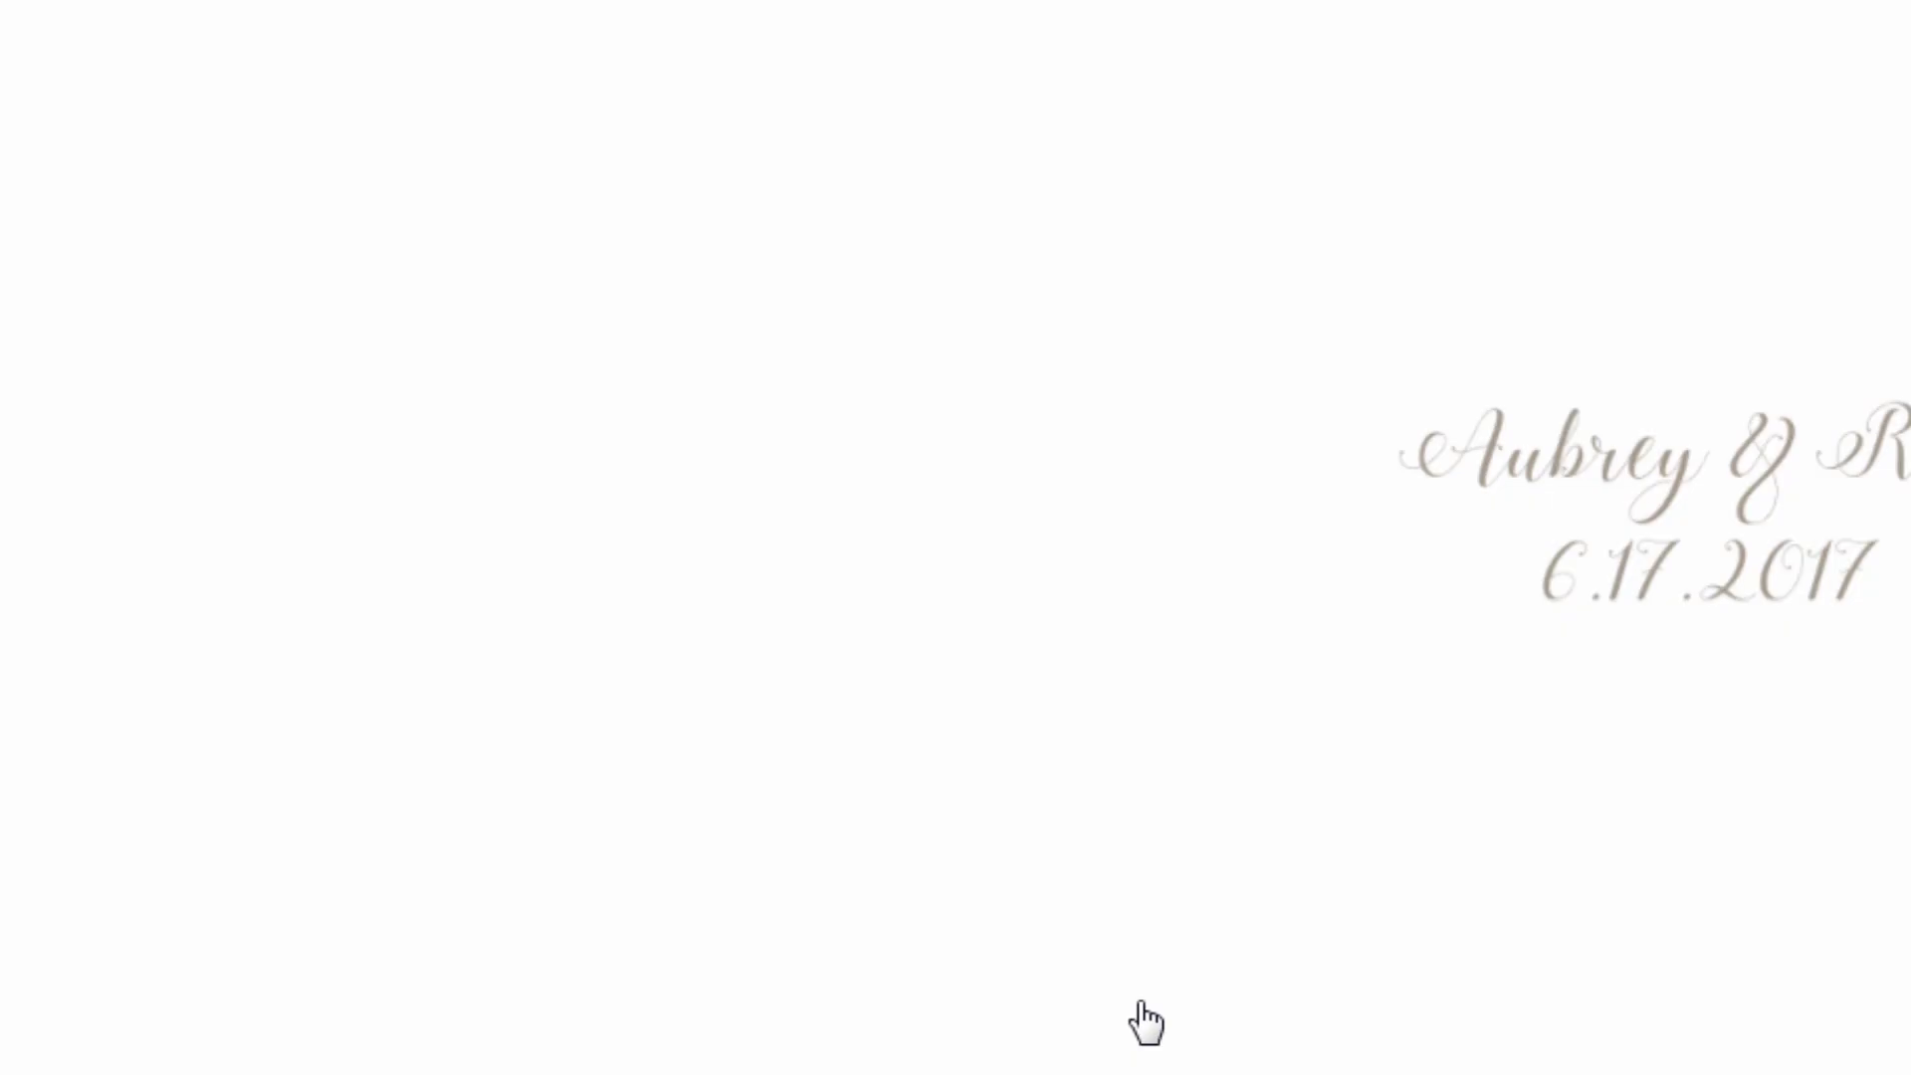
click(981, 720)
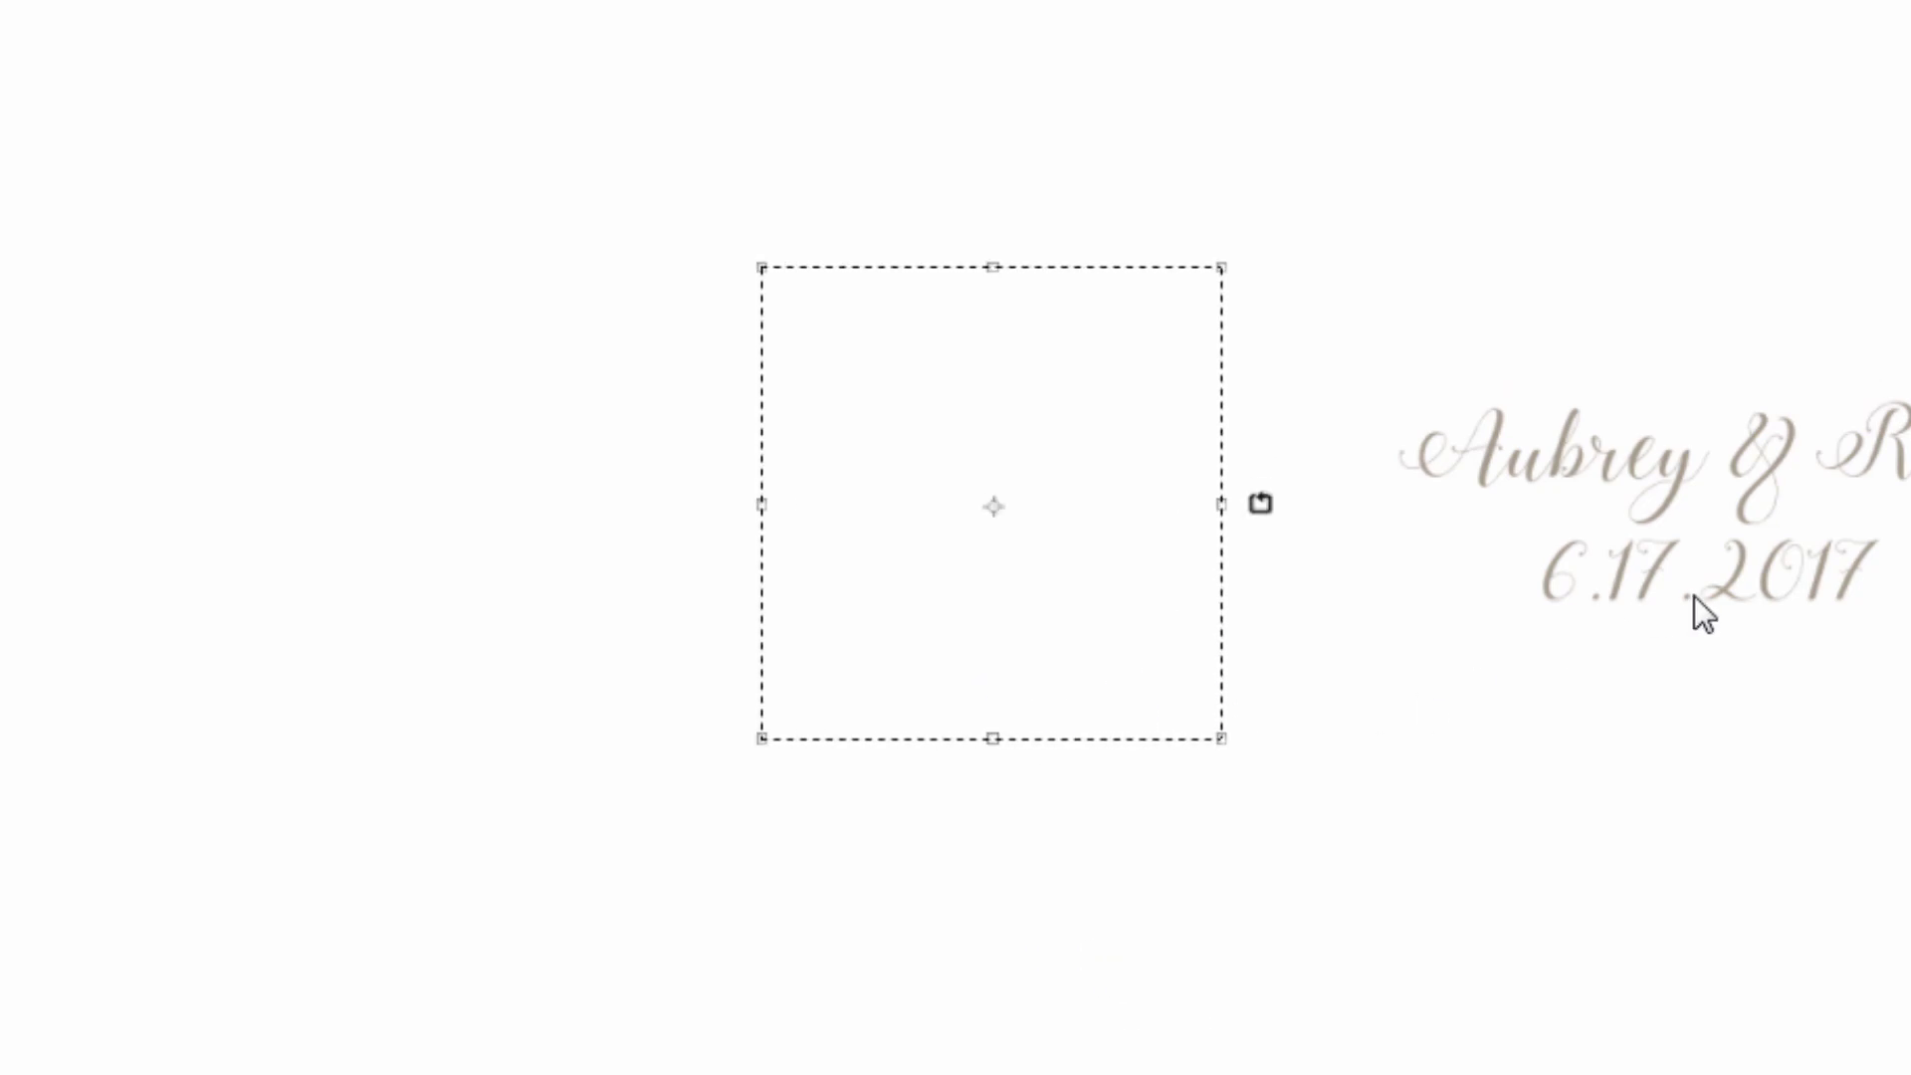
click(1533, 255)
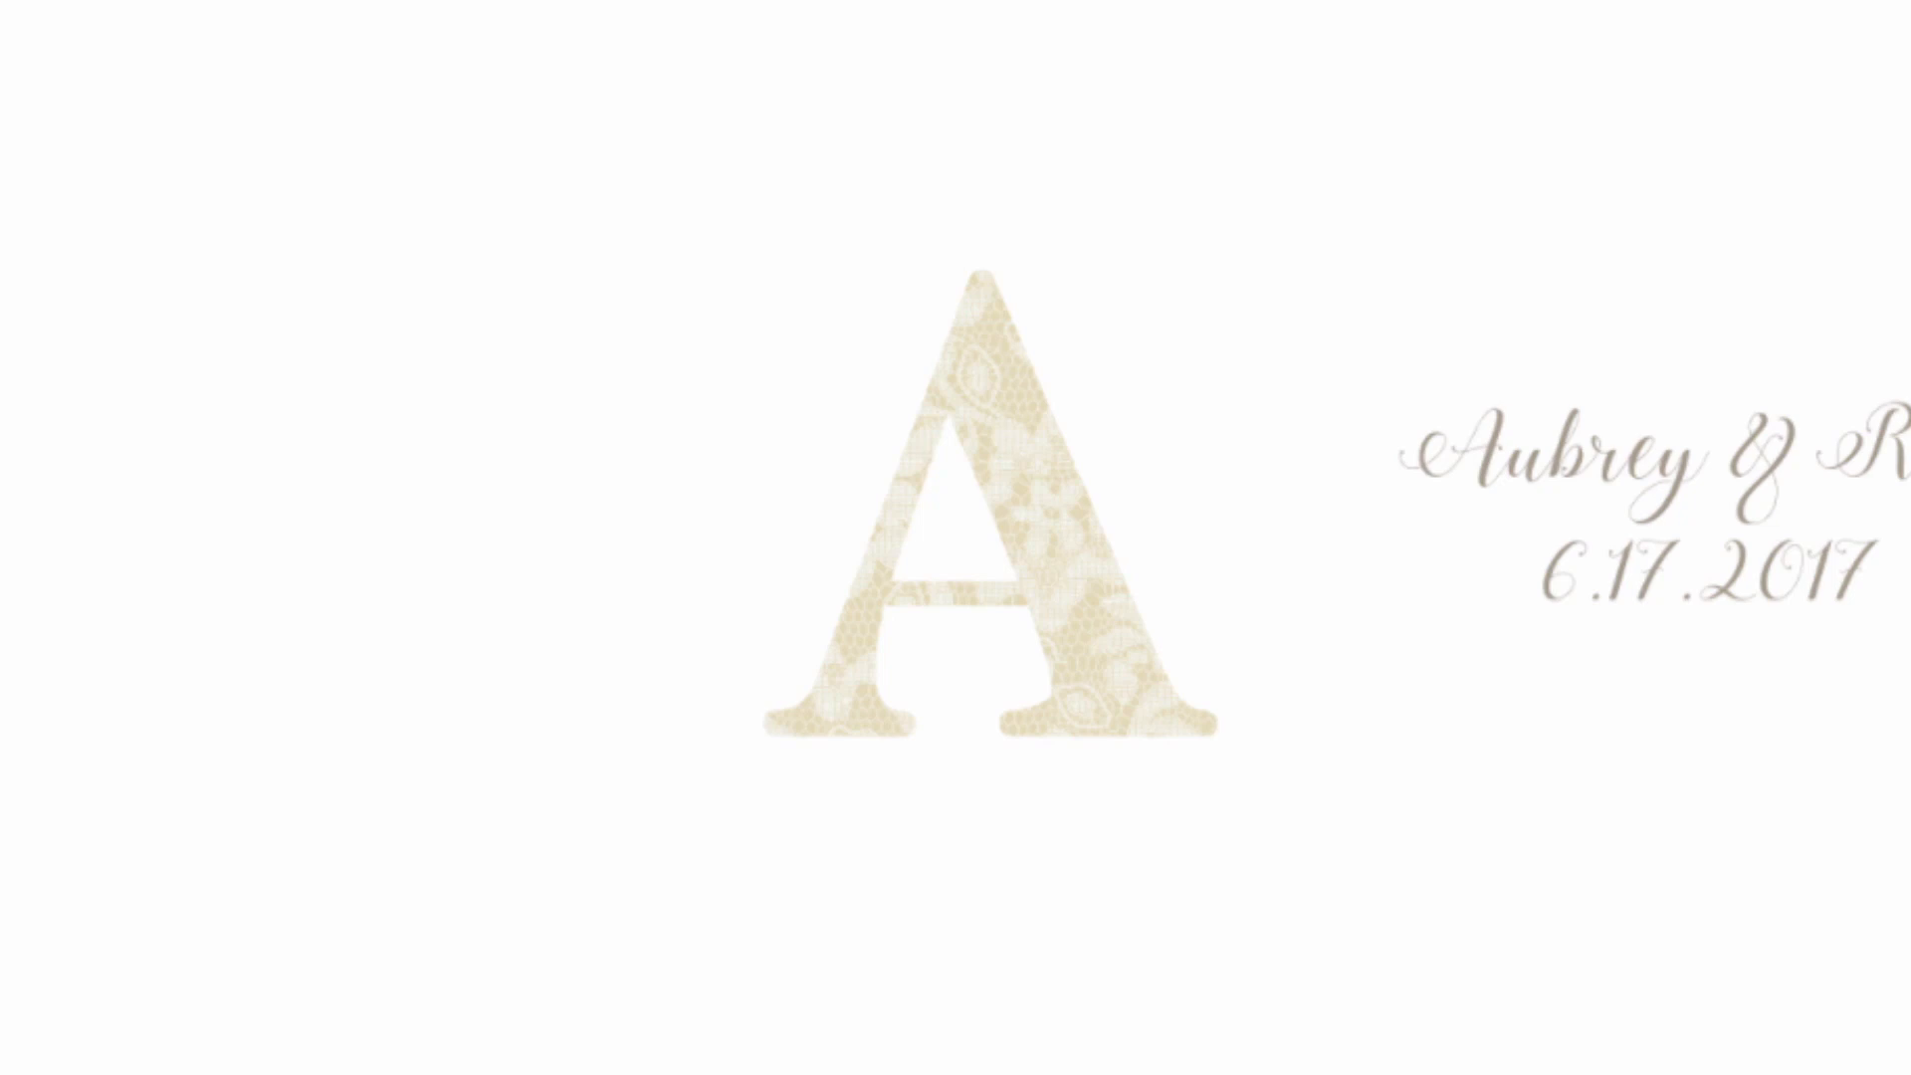
Move the names and the date together back over the middle of the lace letter A
click(1686, 564)
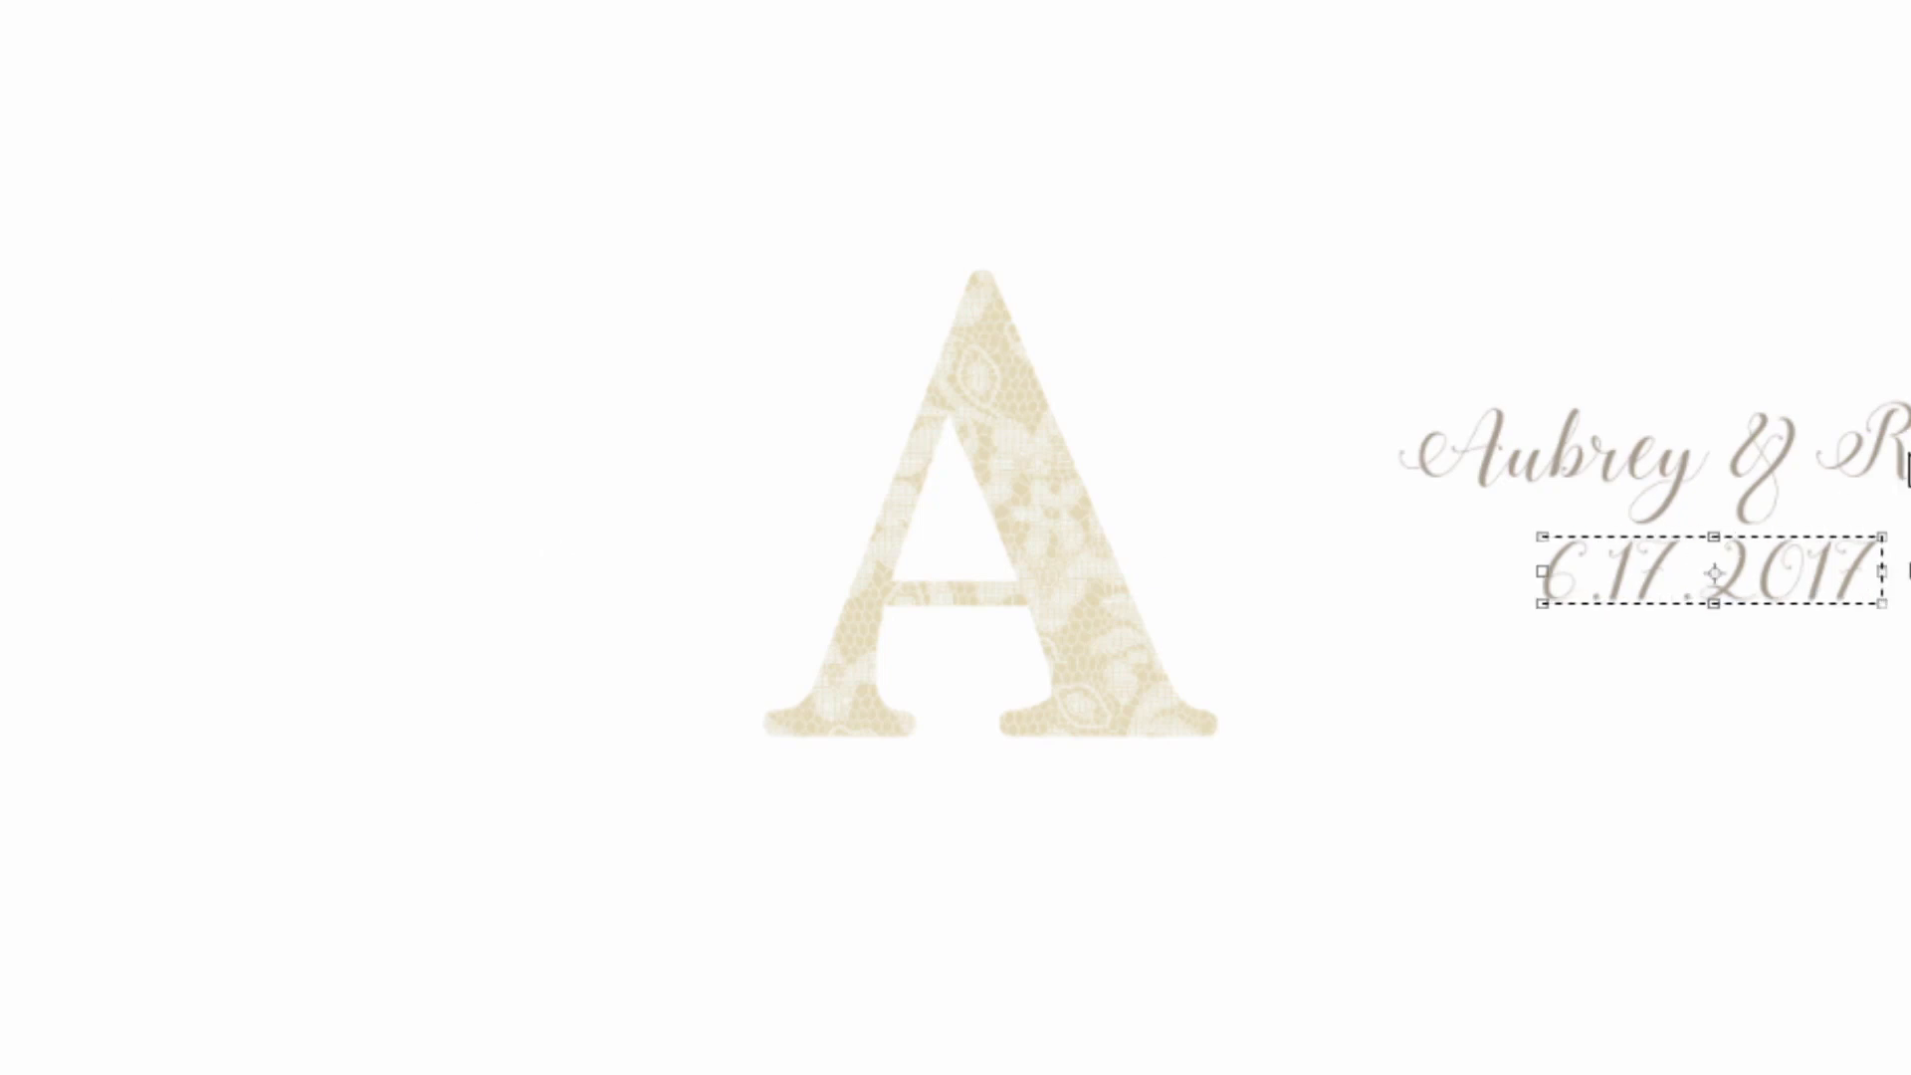
drag(1300, 261, 1862, 589)
drag(1565, 542, 1133, 555)
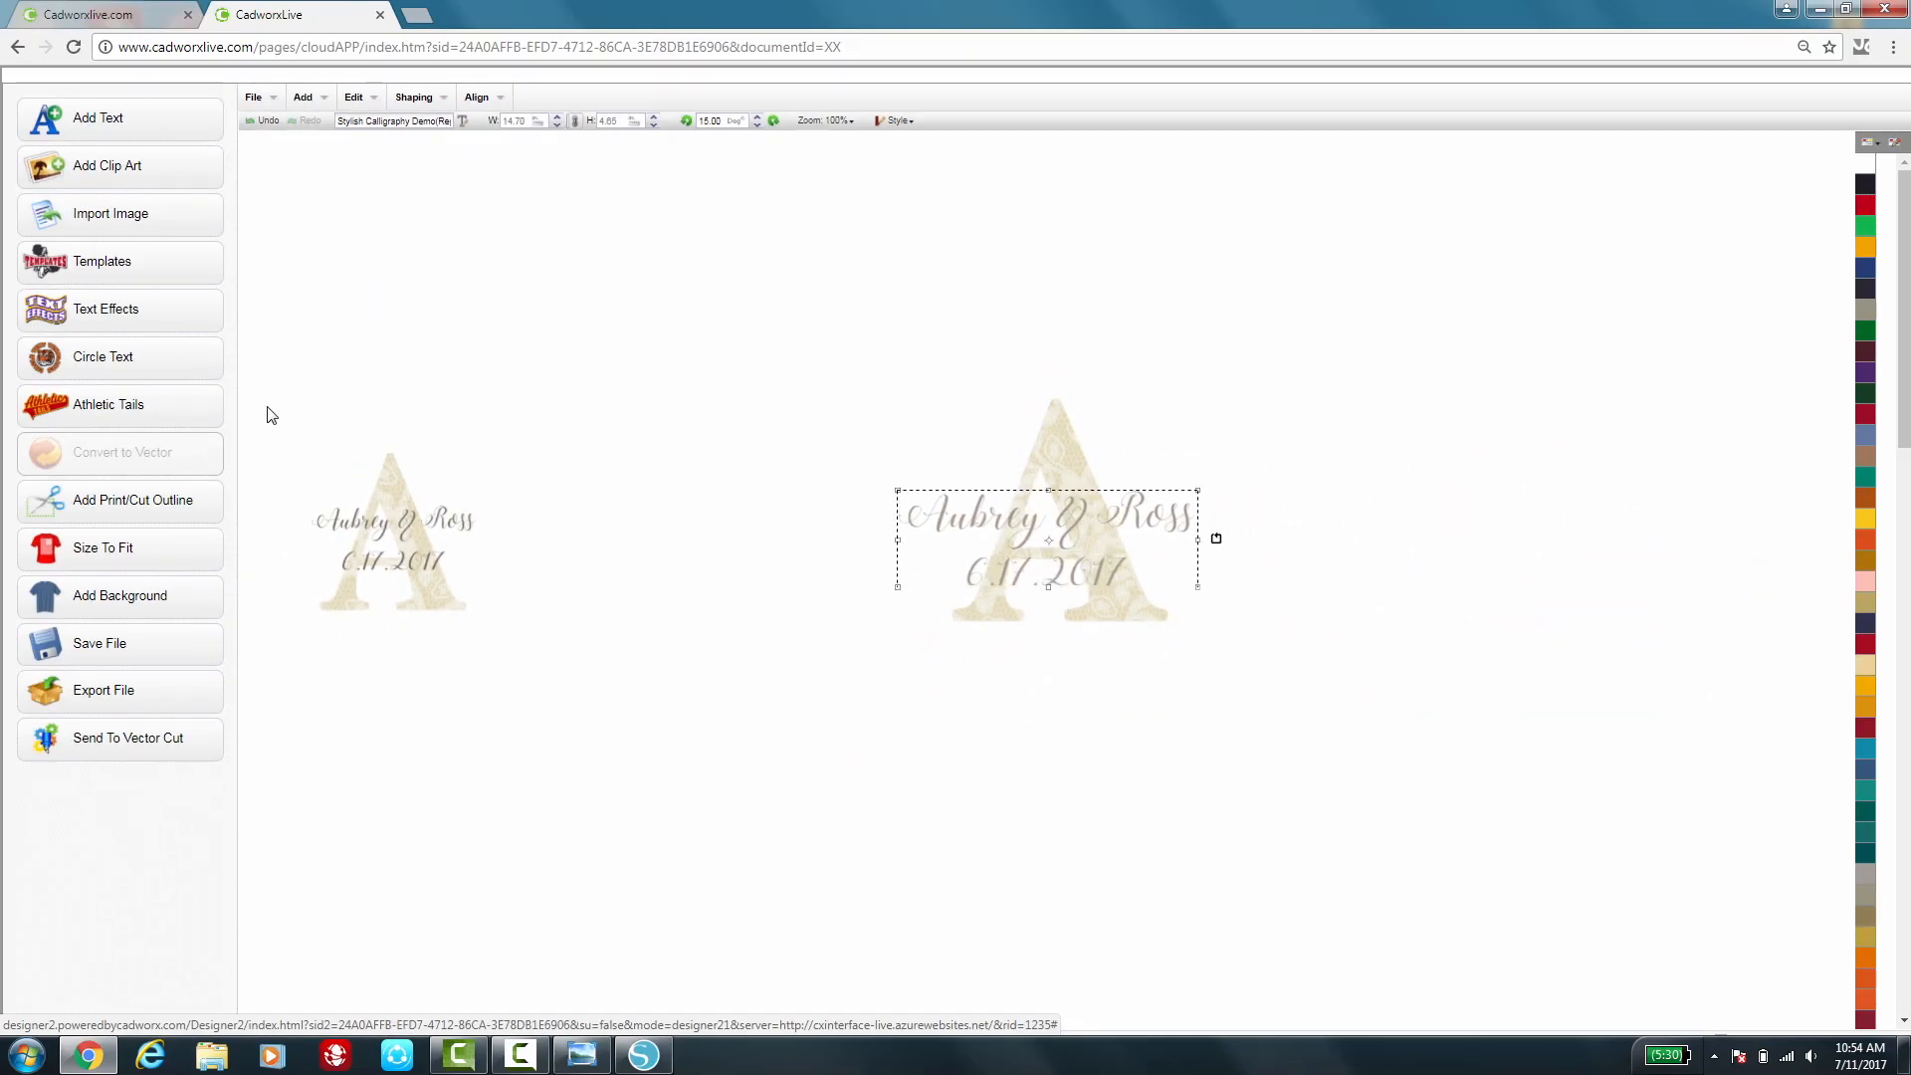
Delete the smaller reference design beside the new one
drag(262, 407, 570, 687)
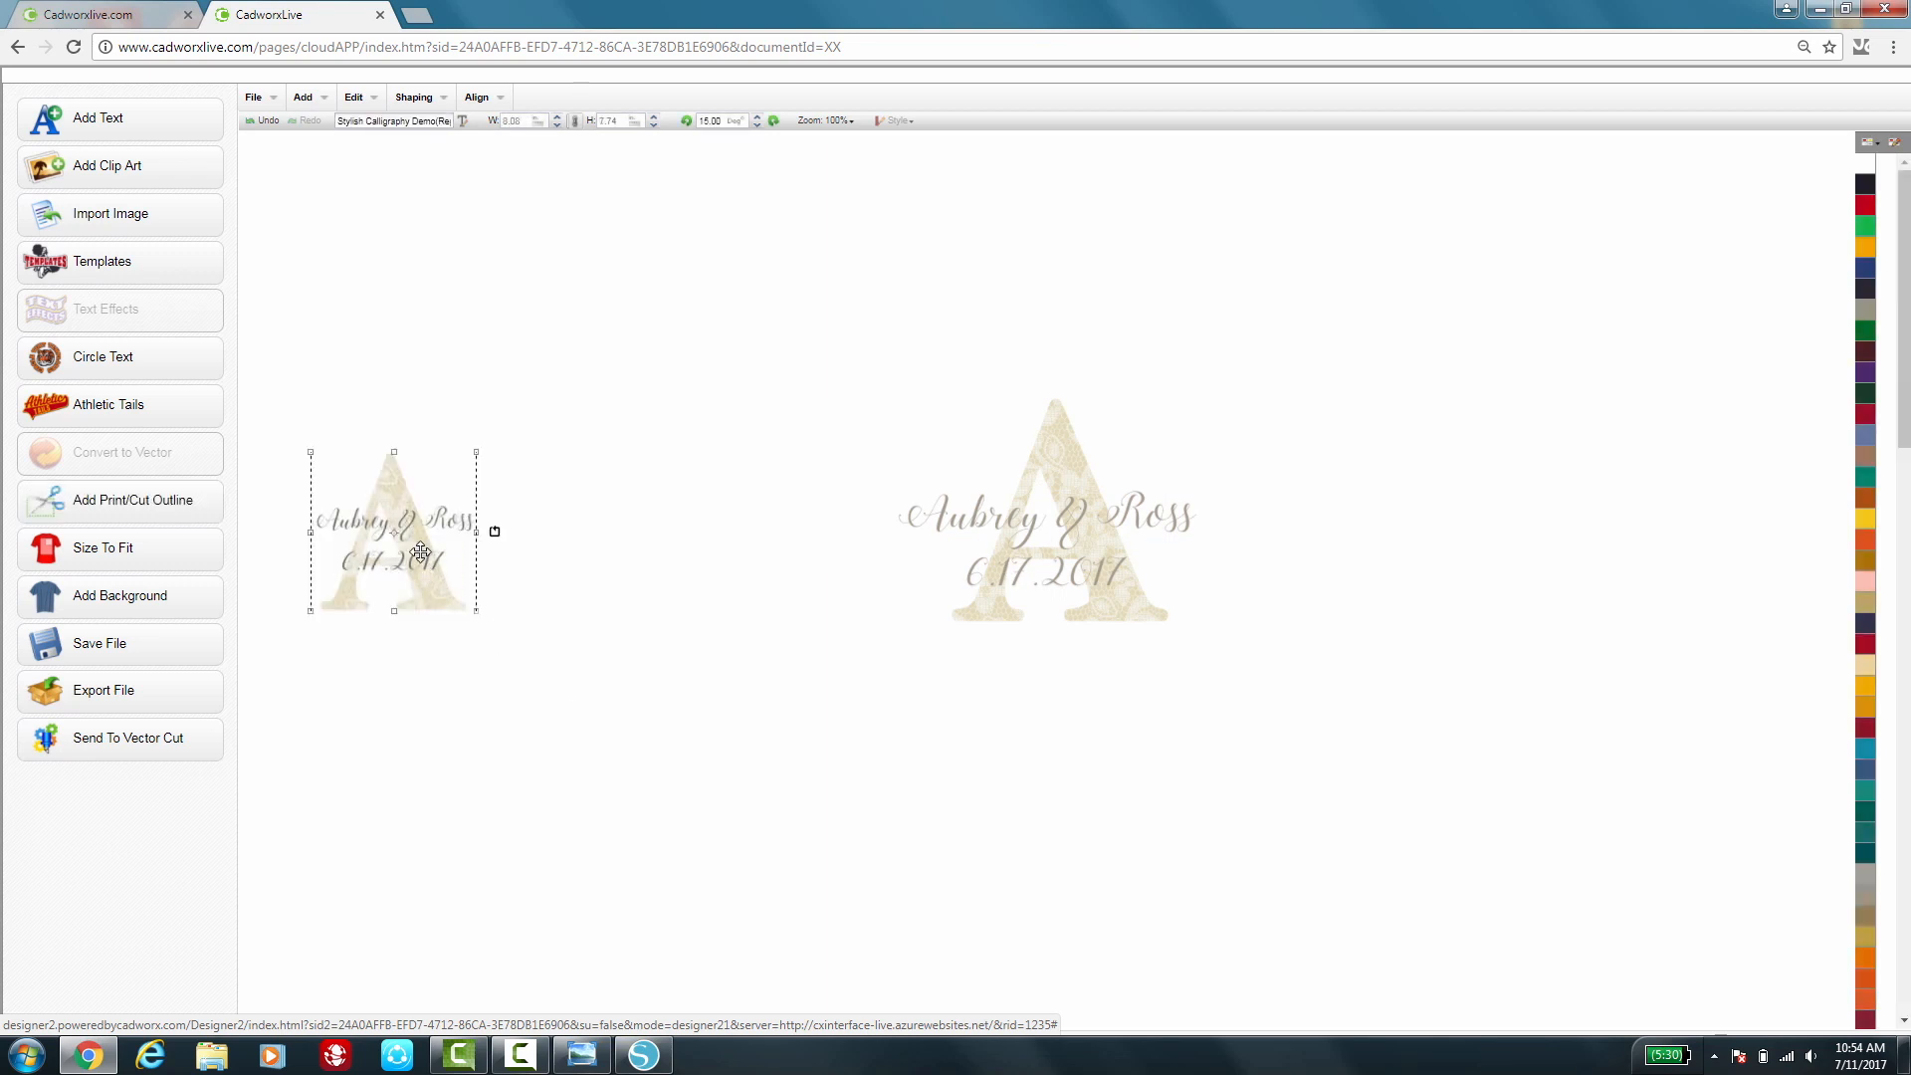
right_click(421, 553)
click(468, 672)
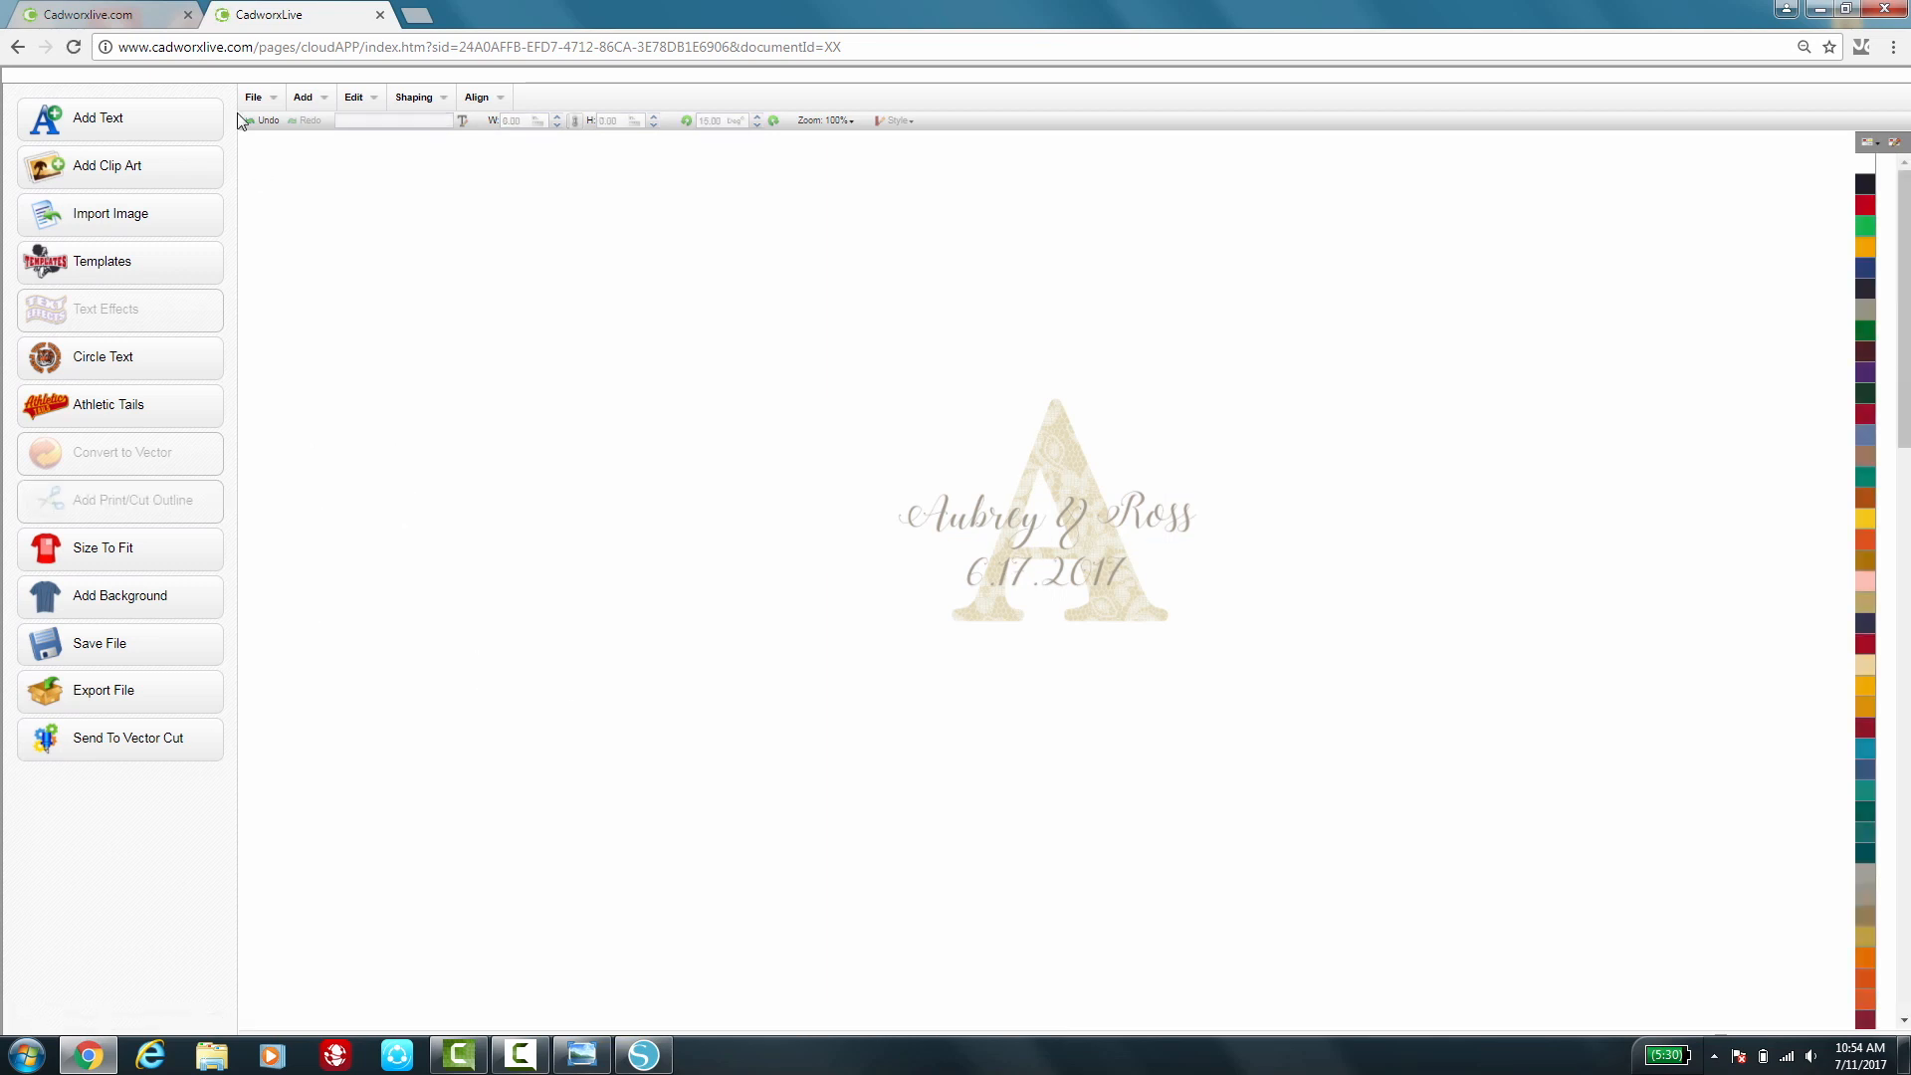
Import the hmprod pillow picture from the Pictures library into the design
click(260, 101)
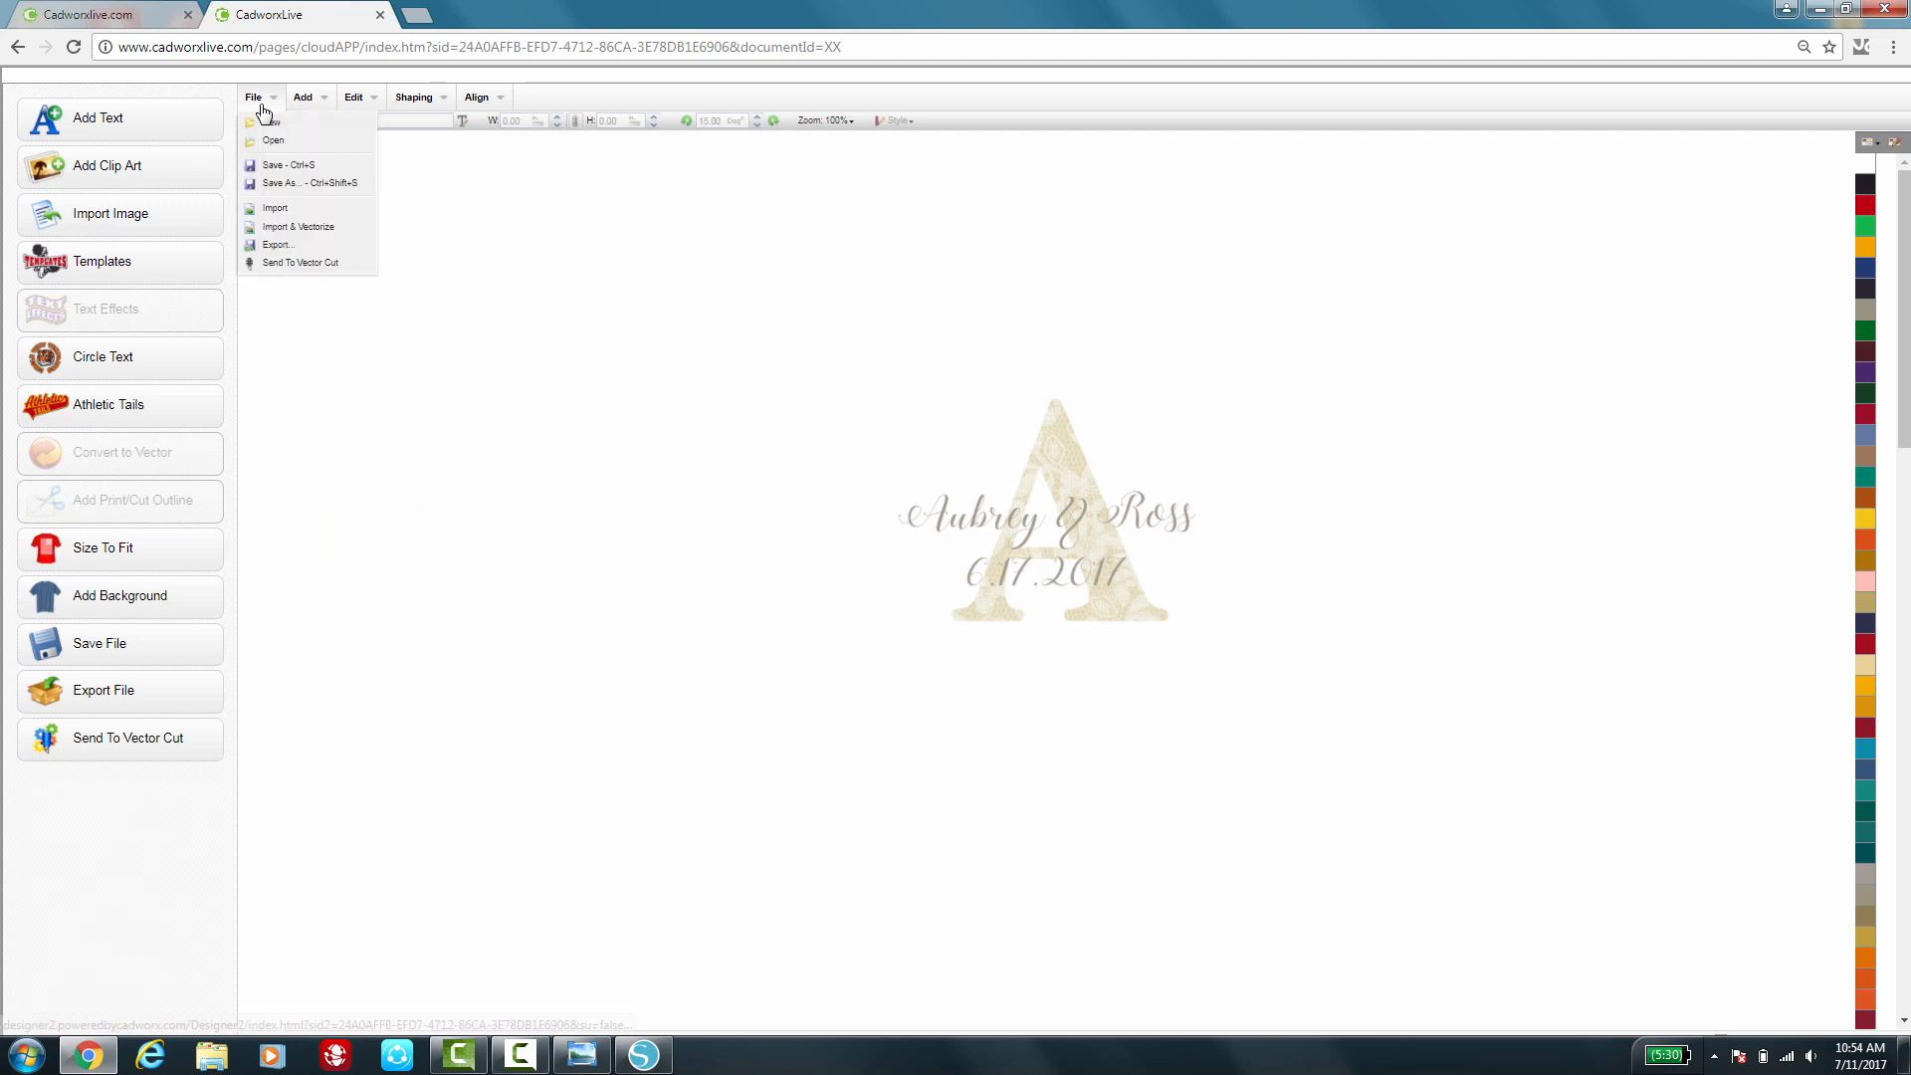
click(297, 213)
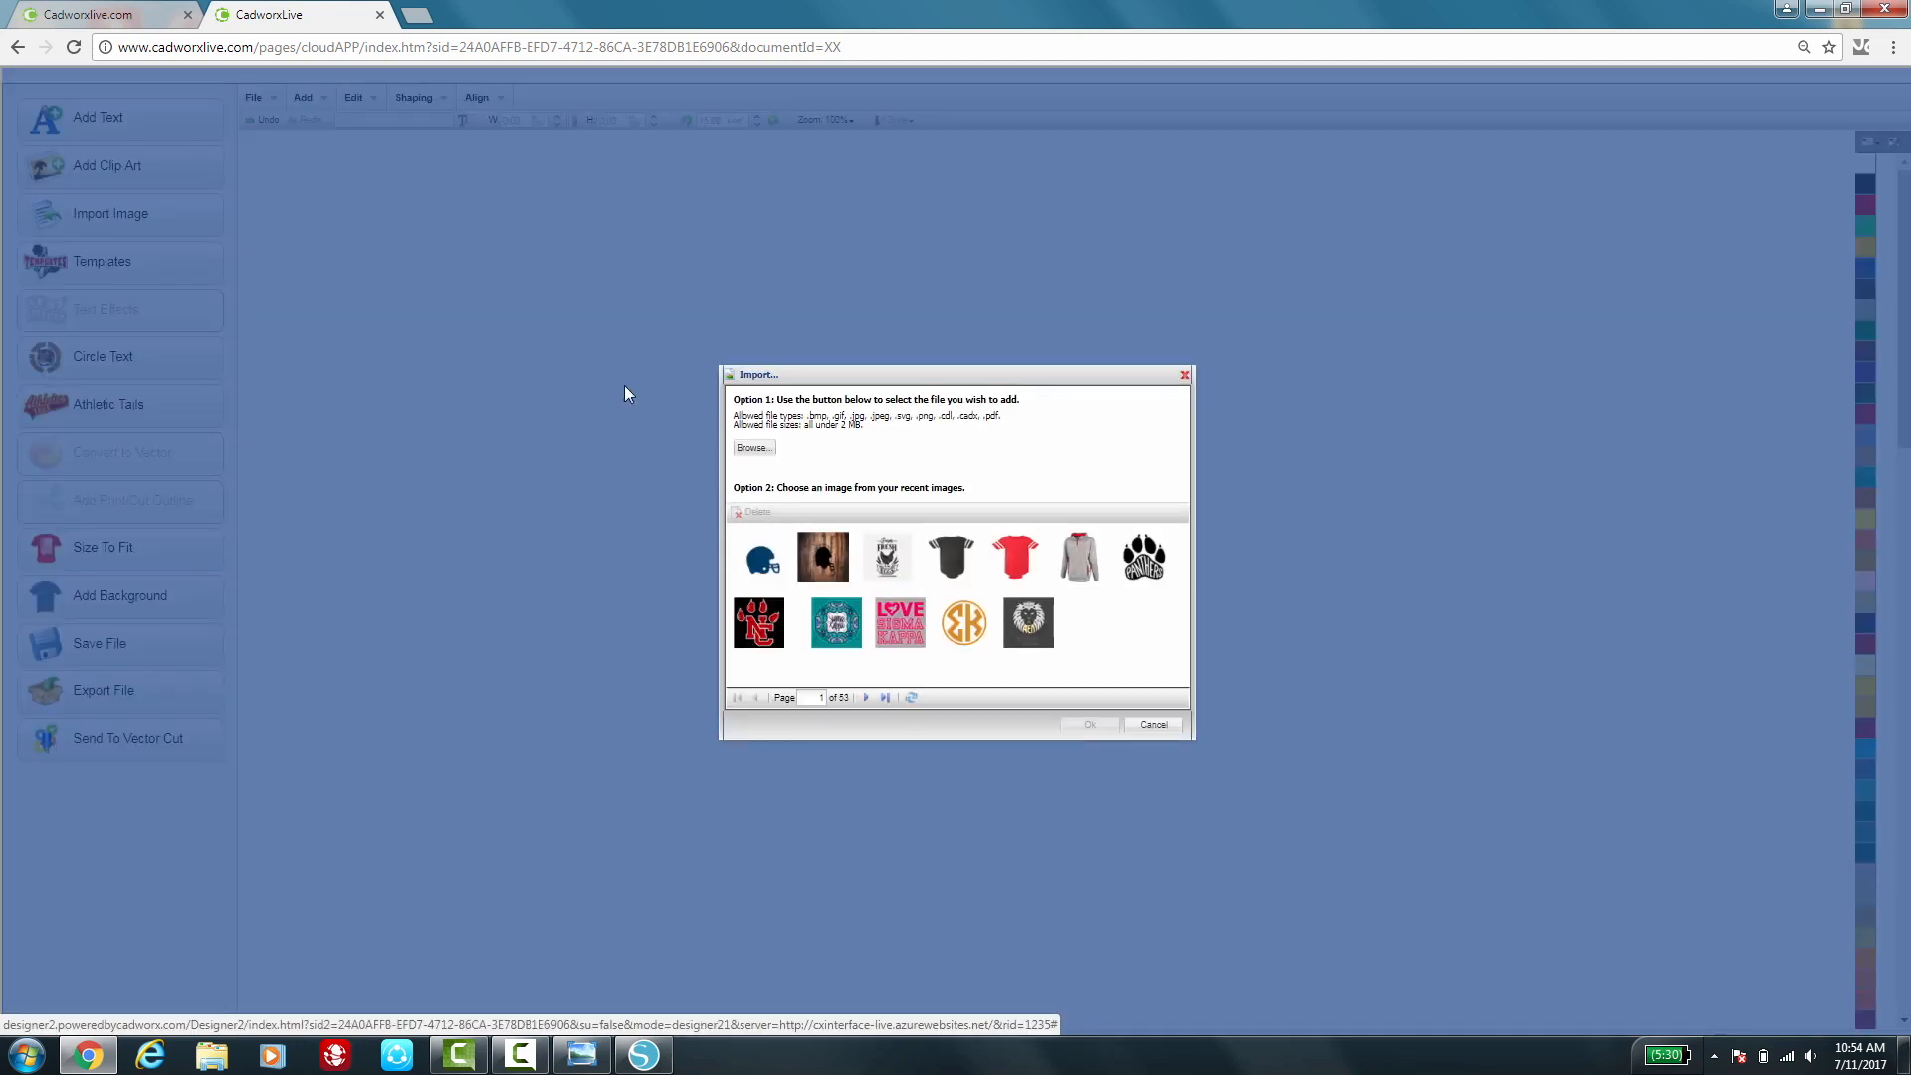
click(762, 451)
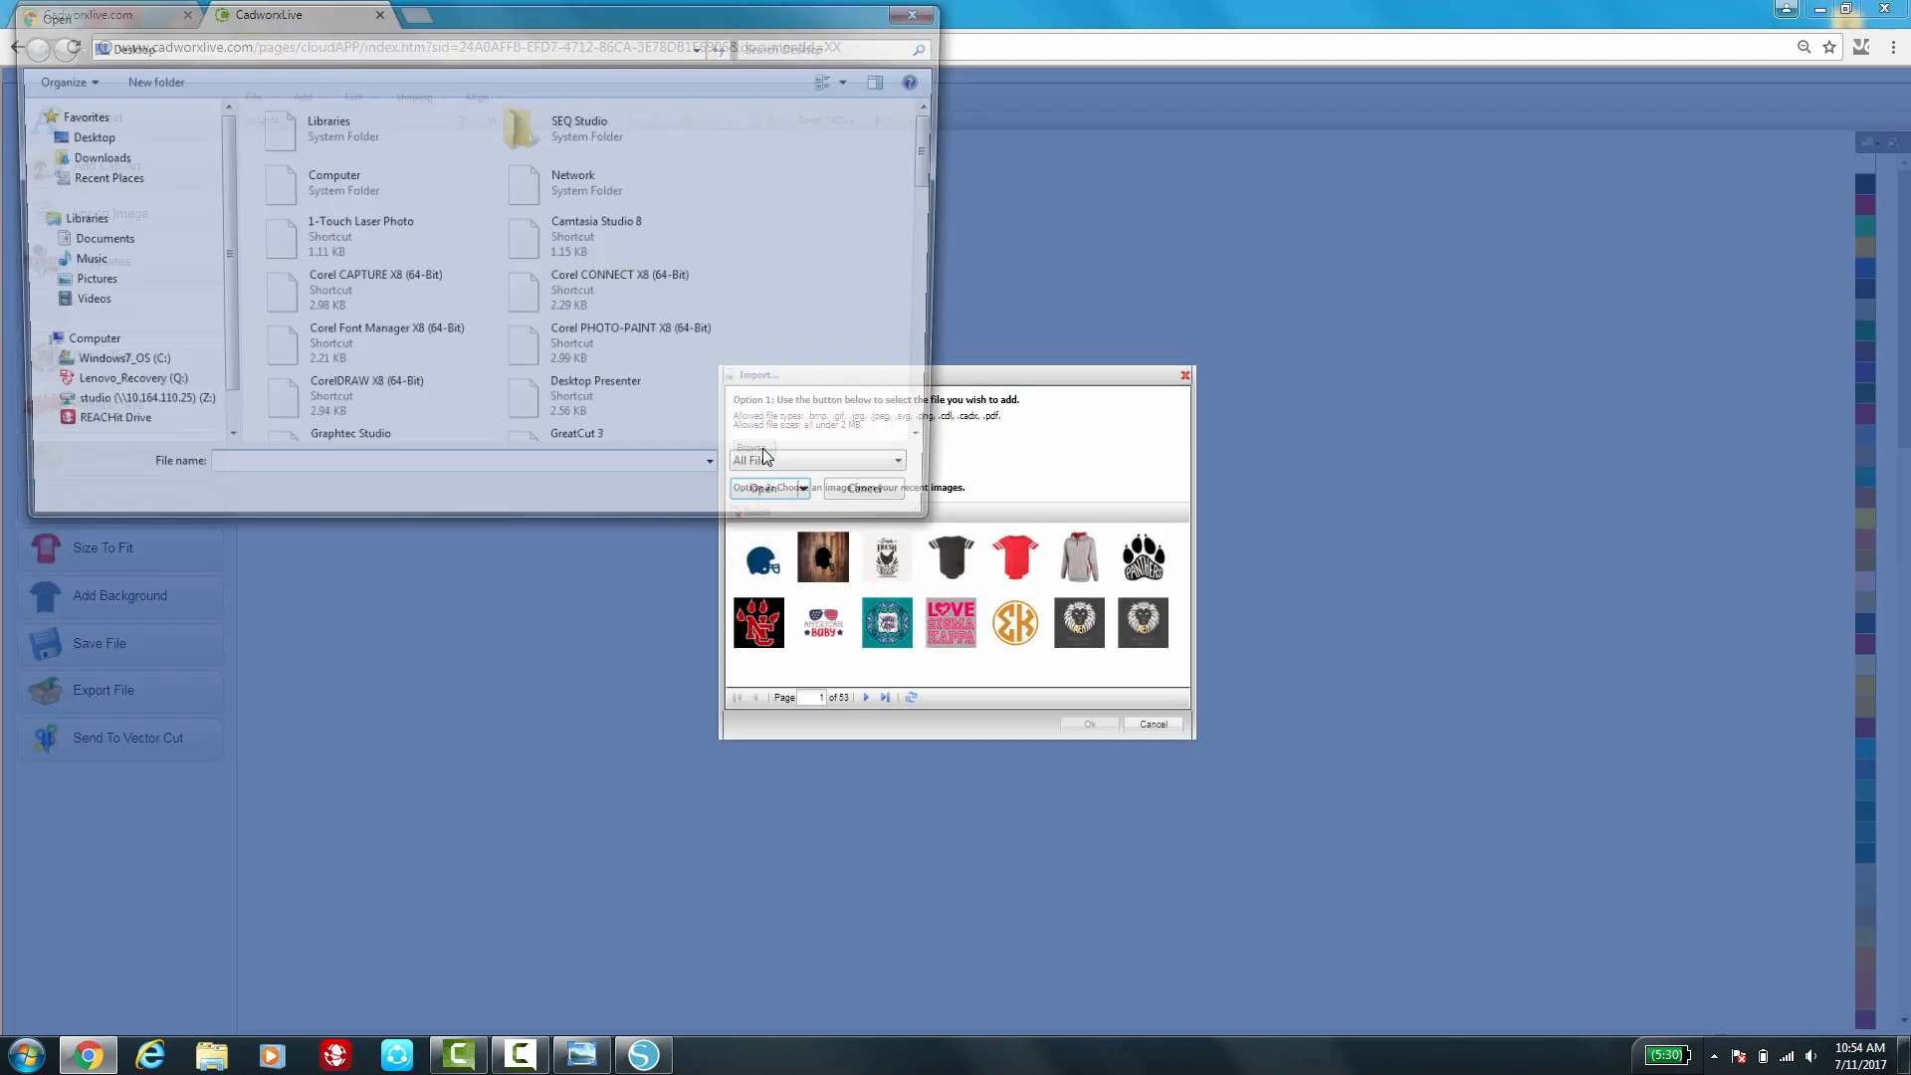
click(120, 283)
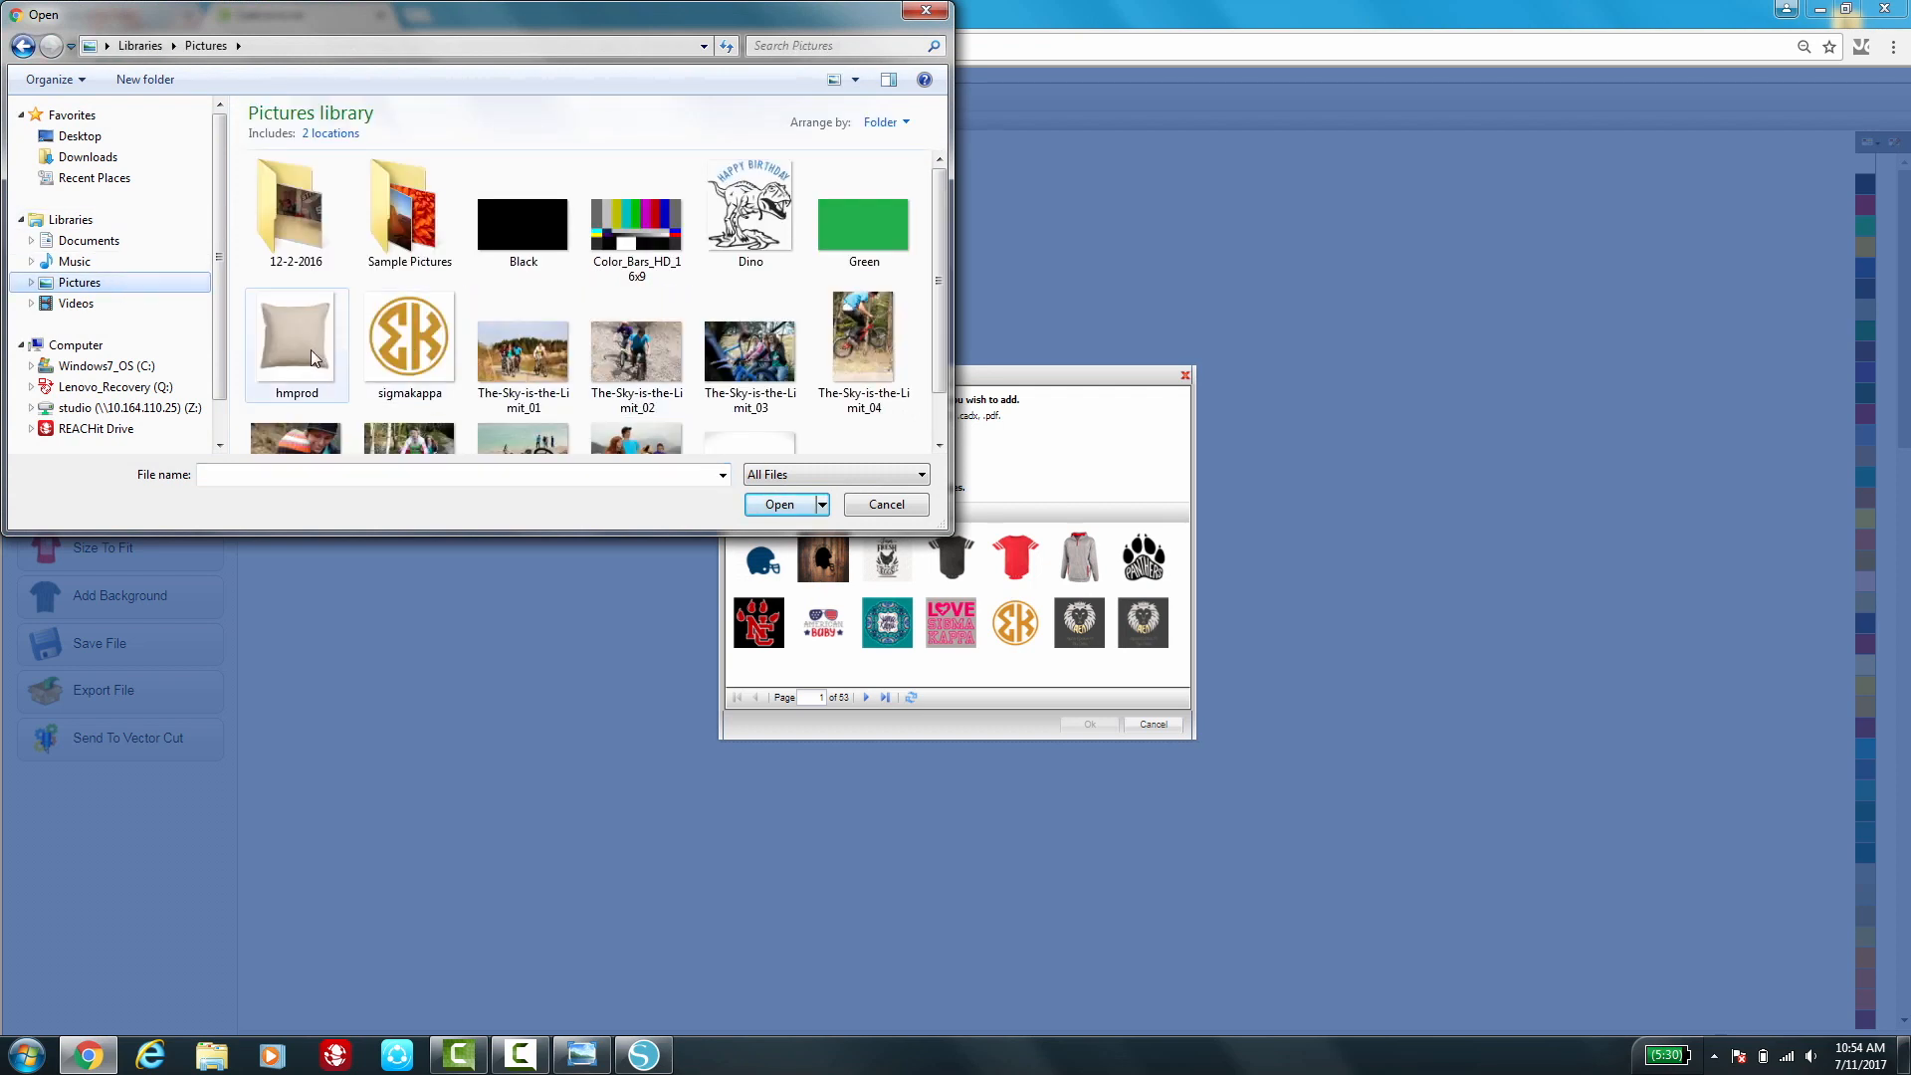
double_click(310, 349)
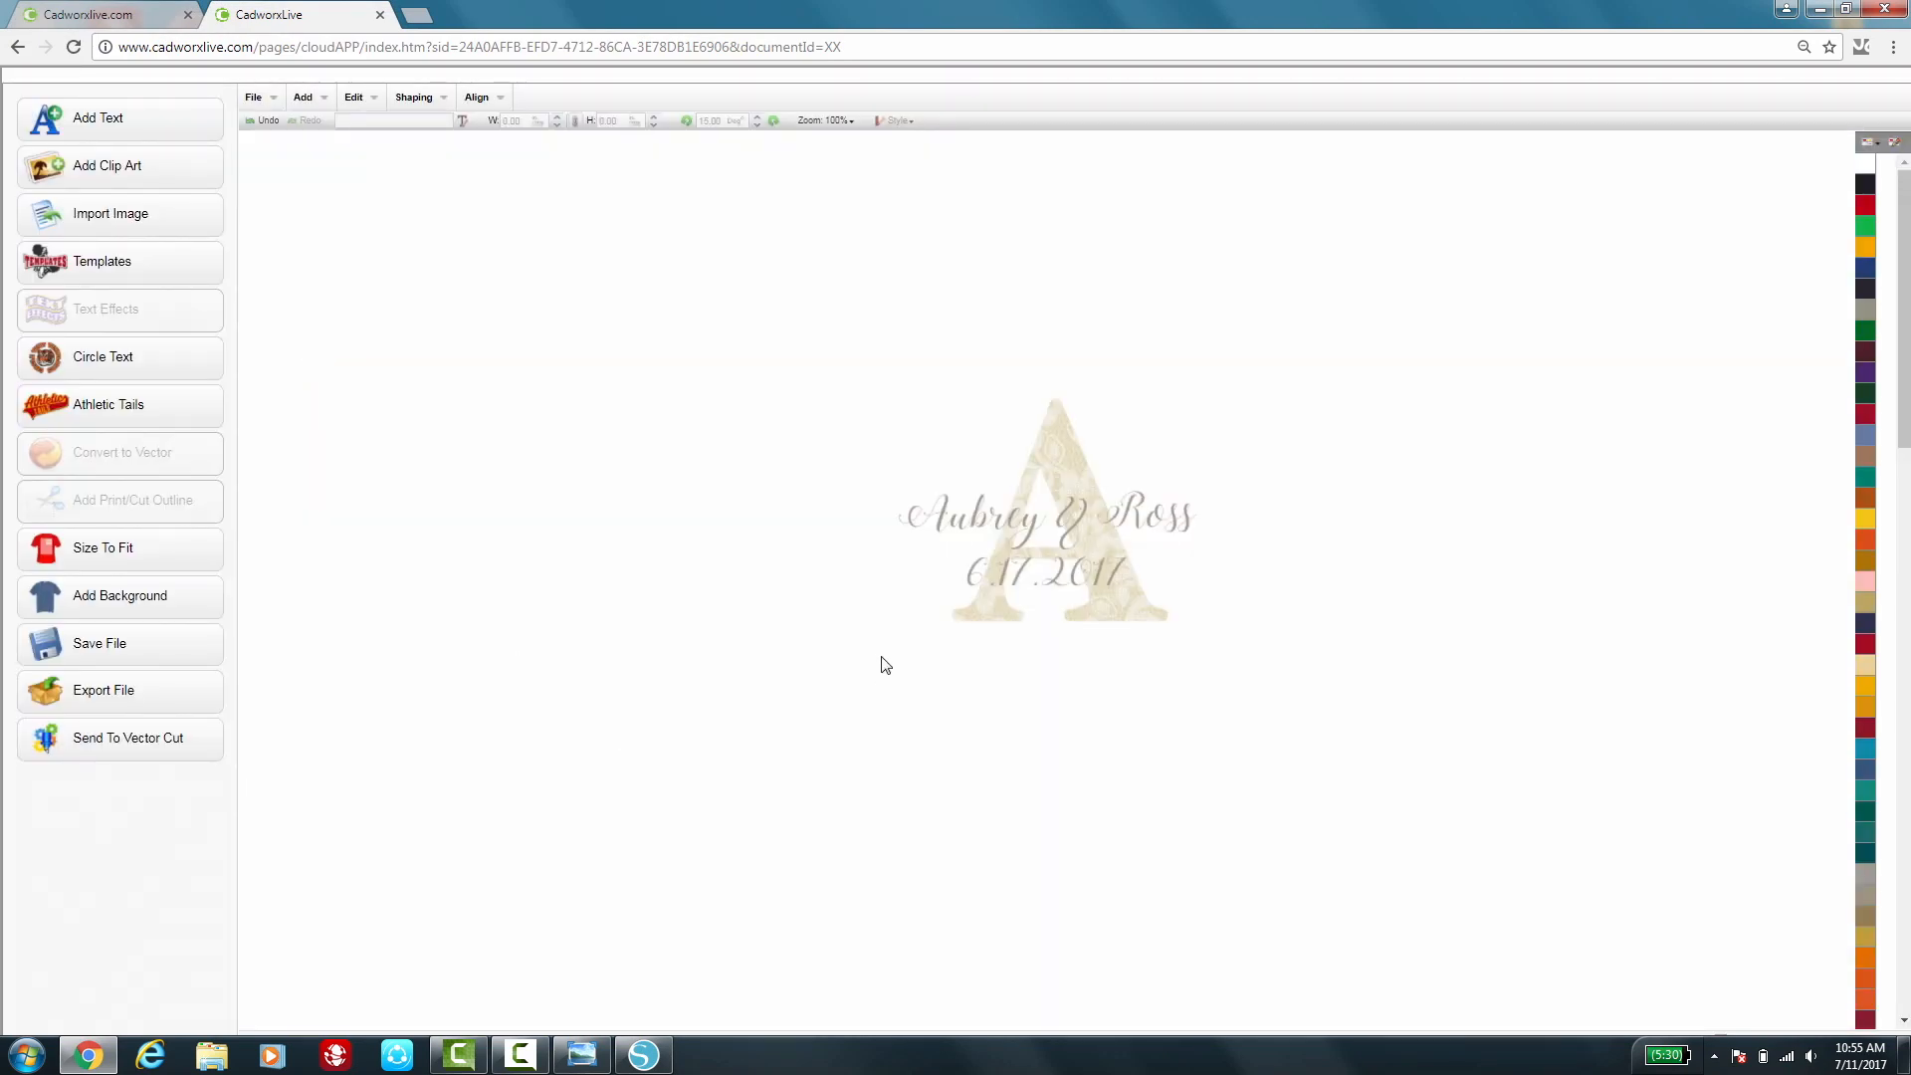
Send the imported pillow picture to the back, behind the lace letter A, names and date
click(1060, 577)
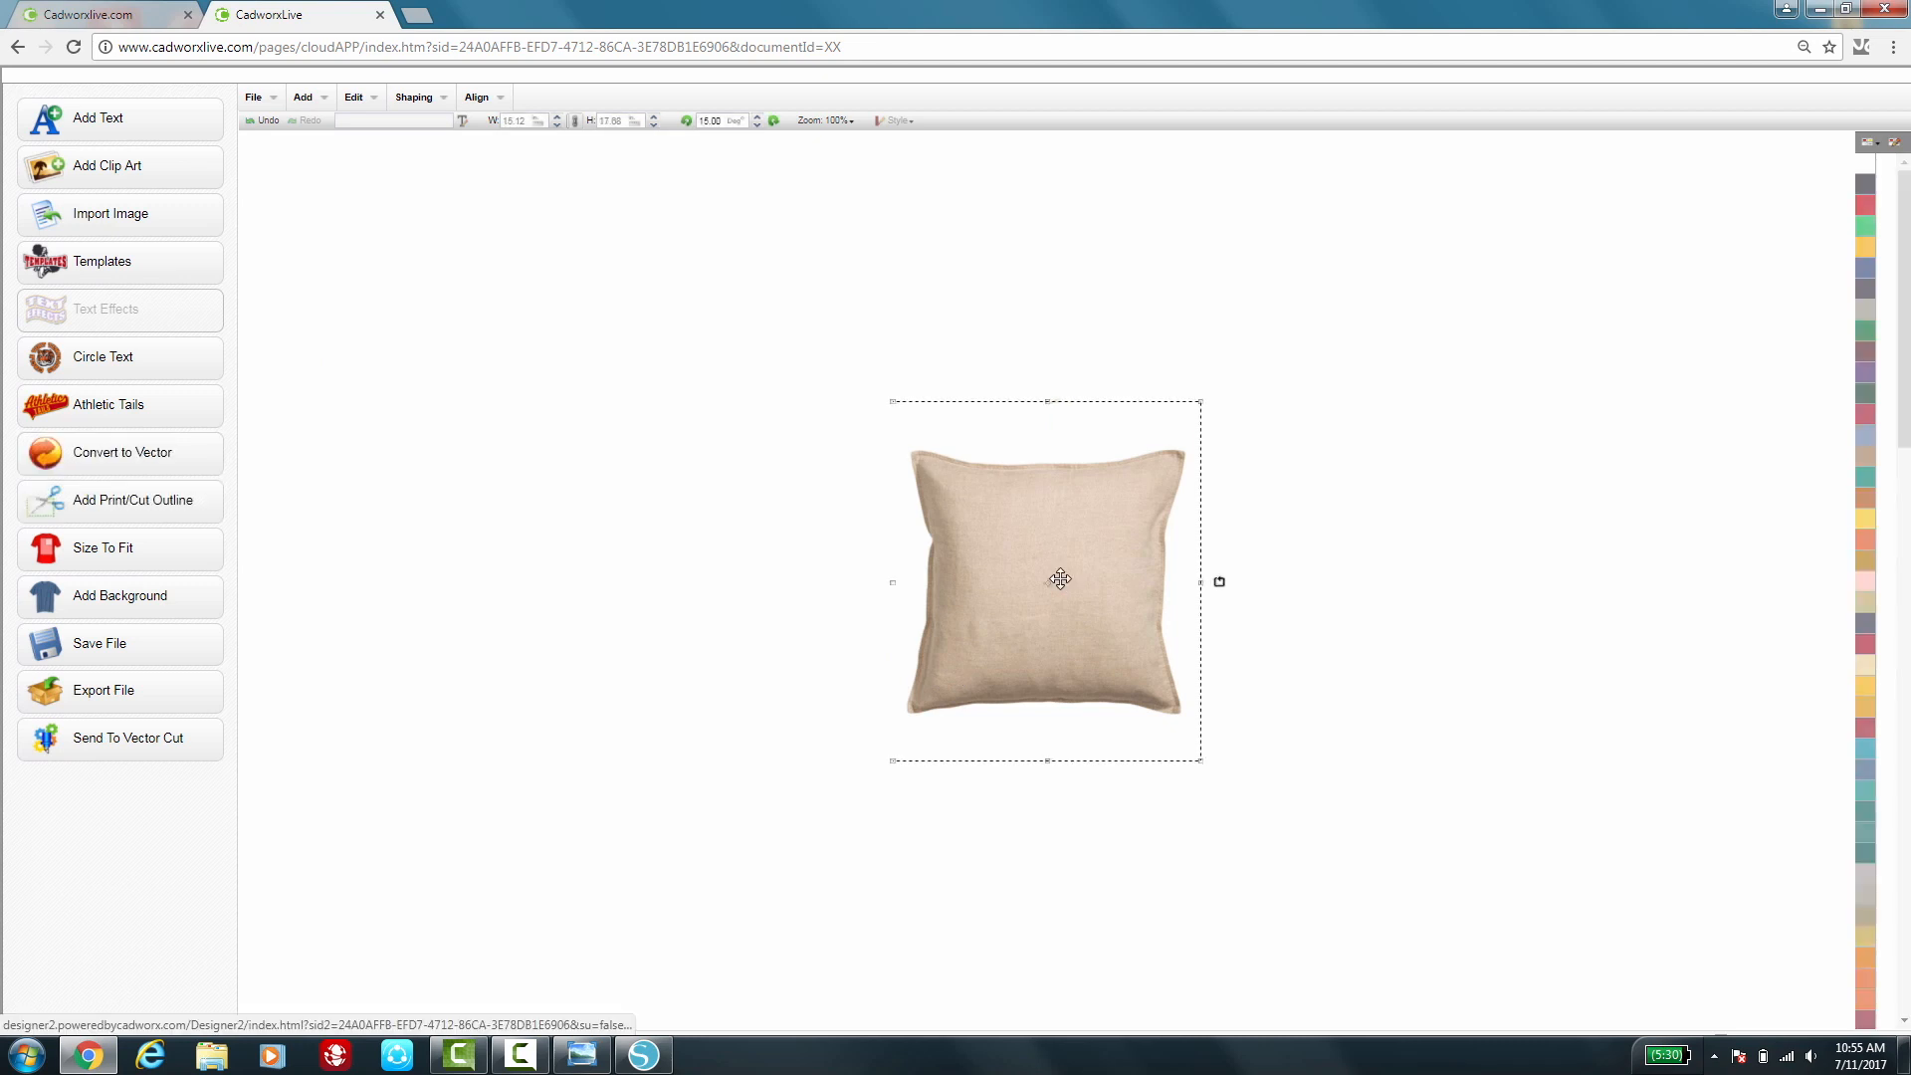
right_click(1060, 578)
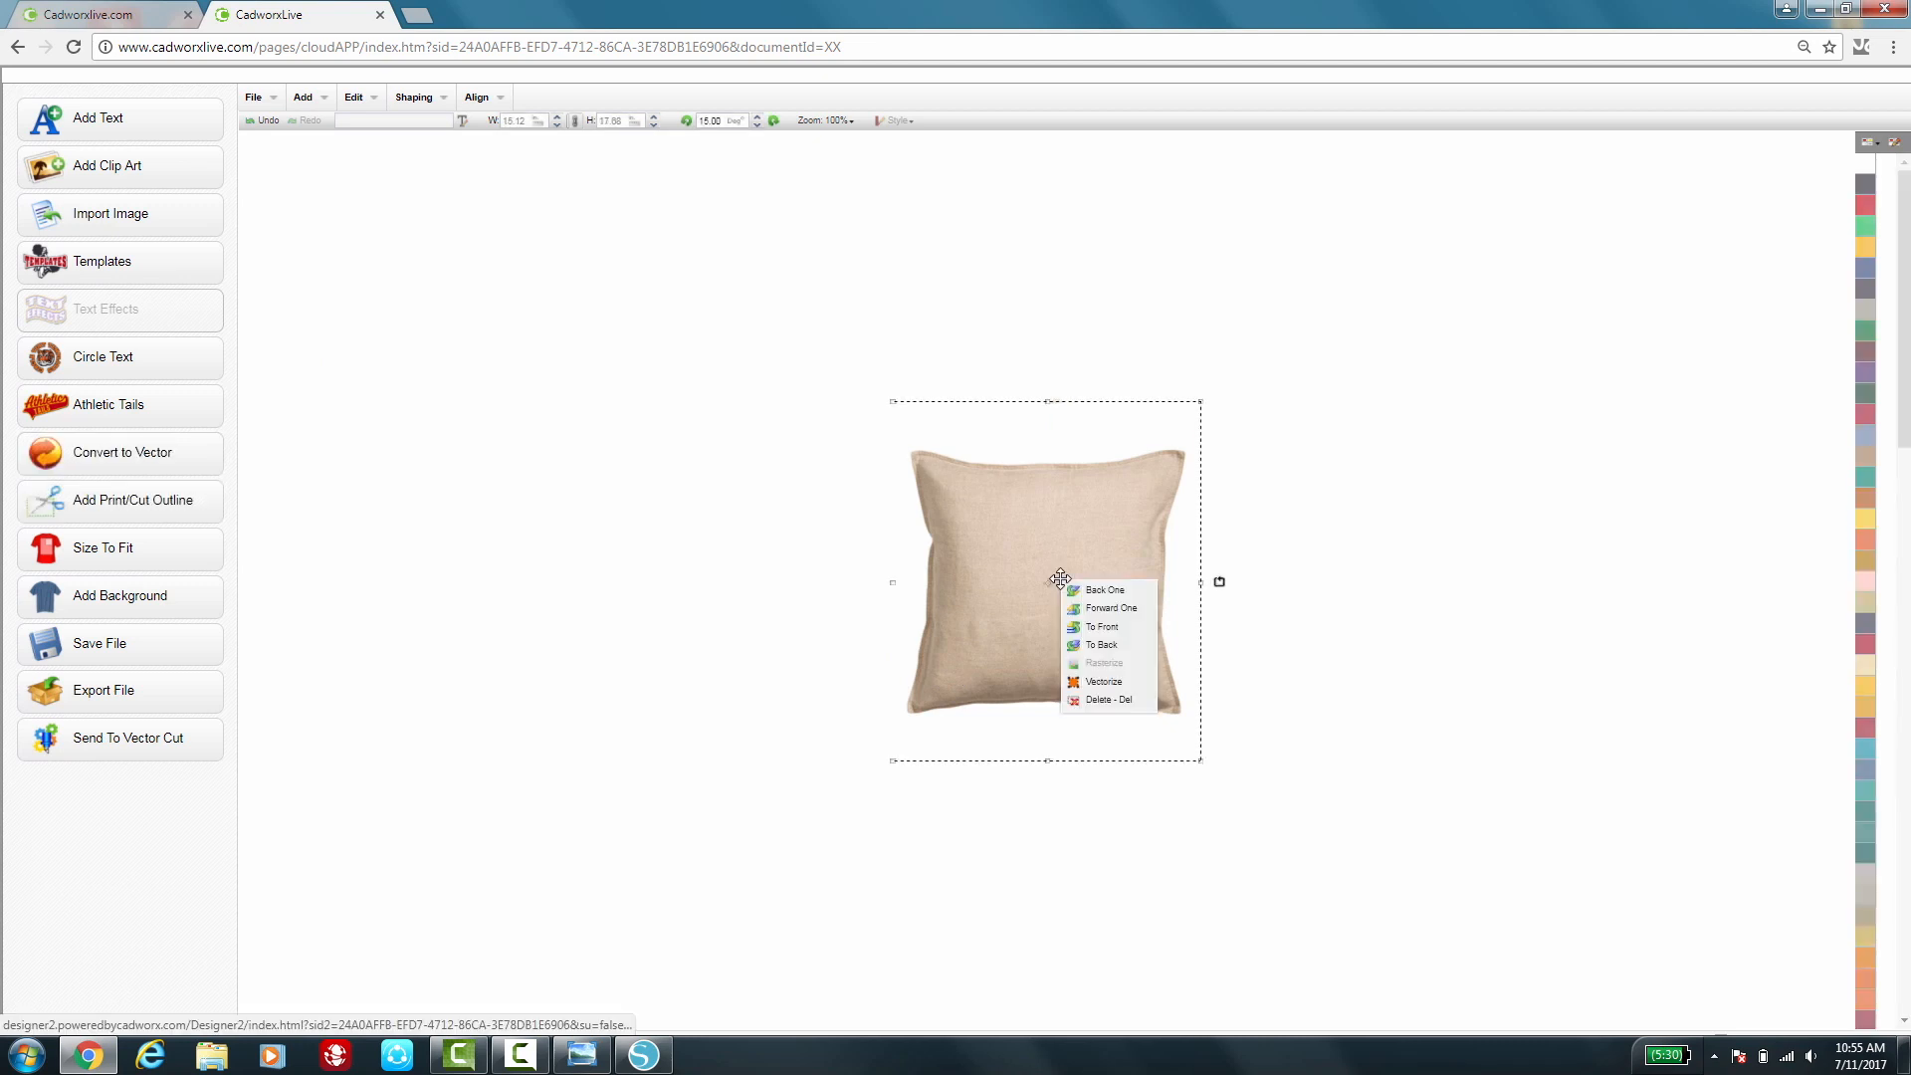
click(1125, 647)
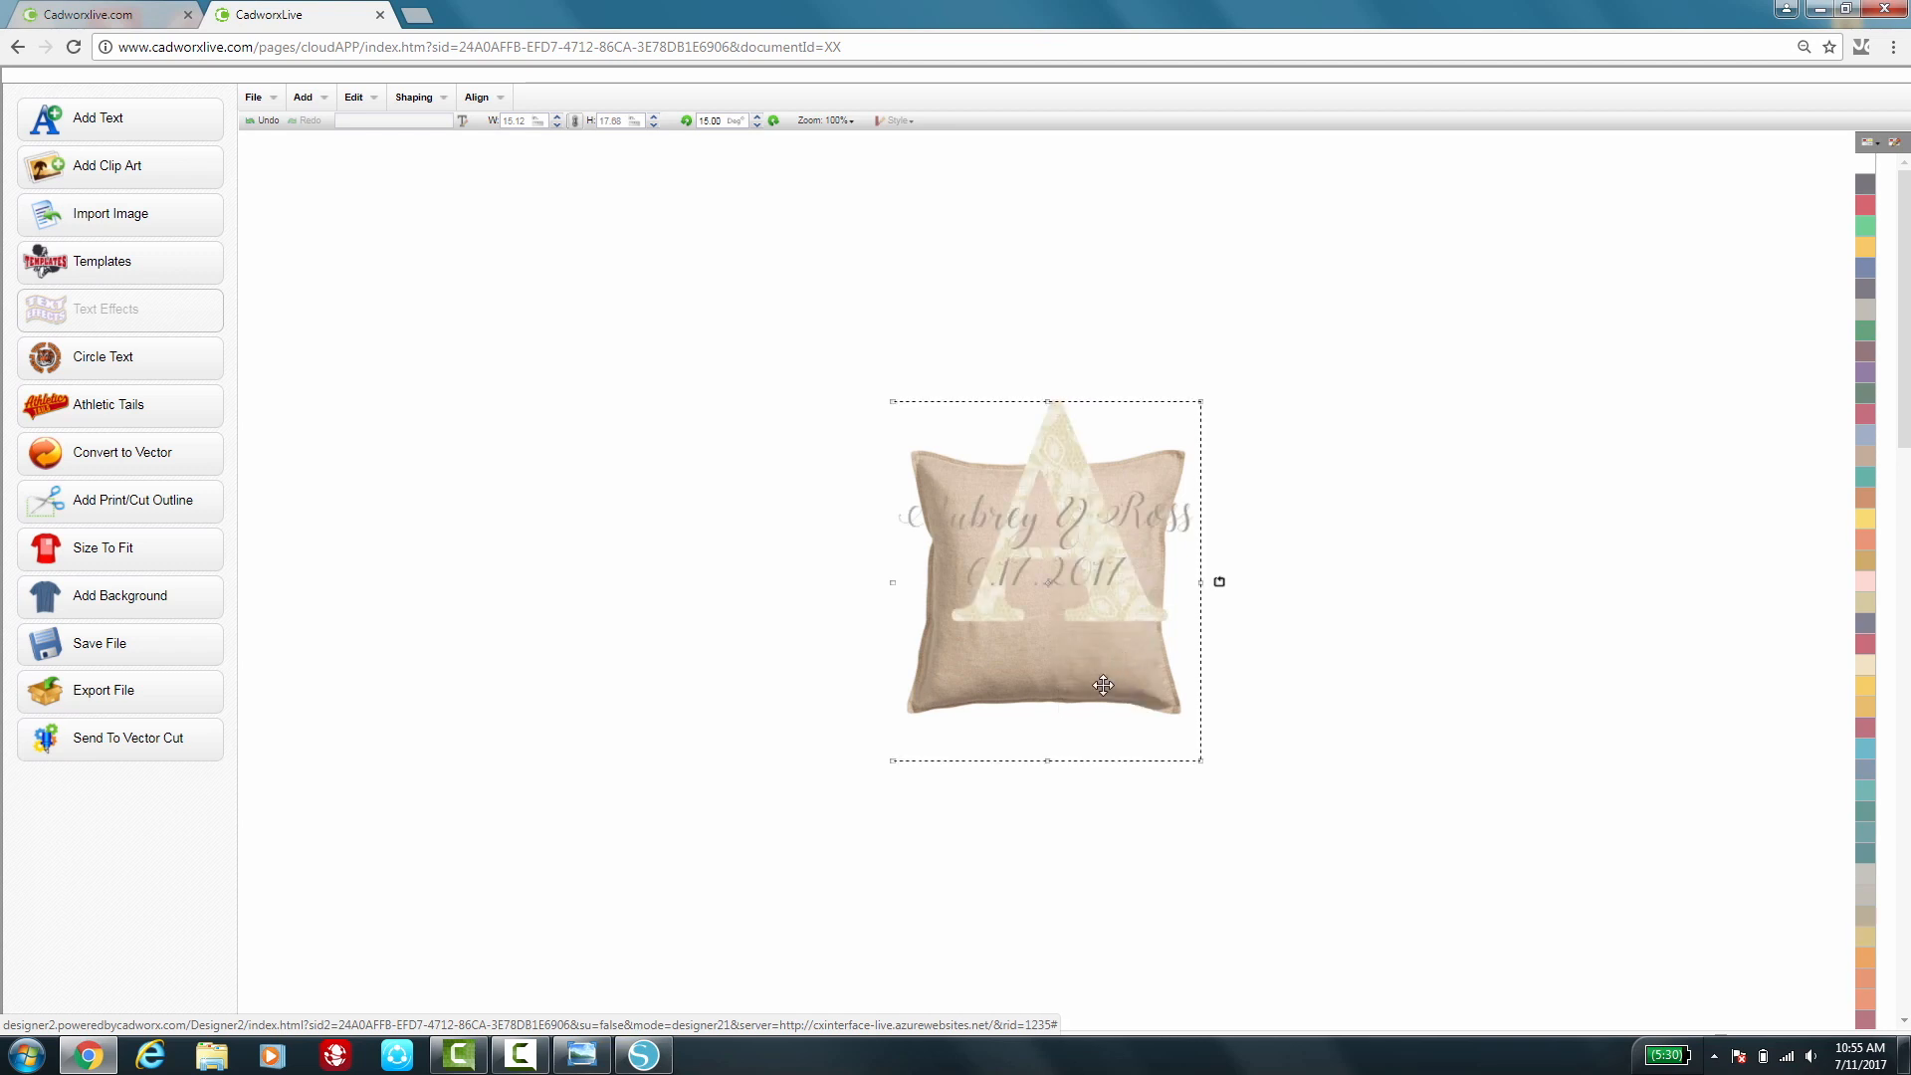
Enlarge the pillow picture to about 22 by 25 in and centre it behind the design
drag(1128, 661, 1137, 617)
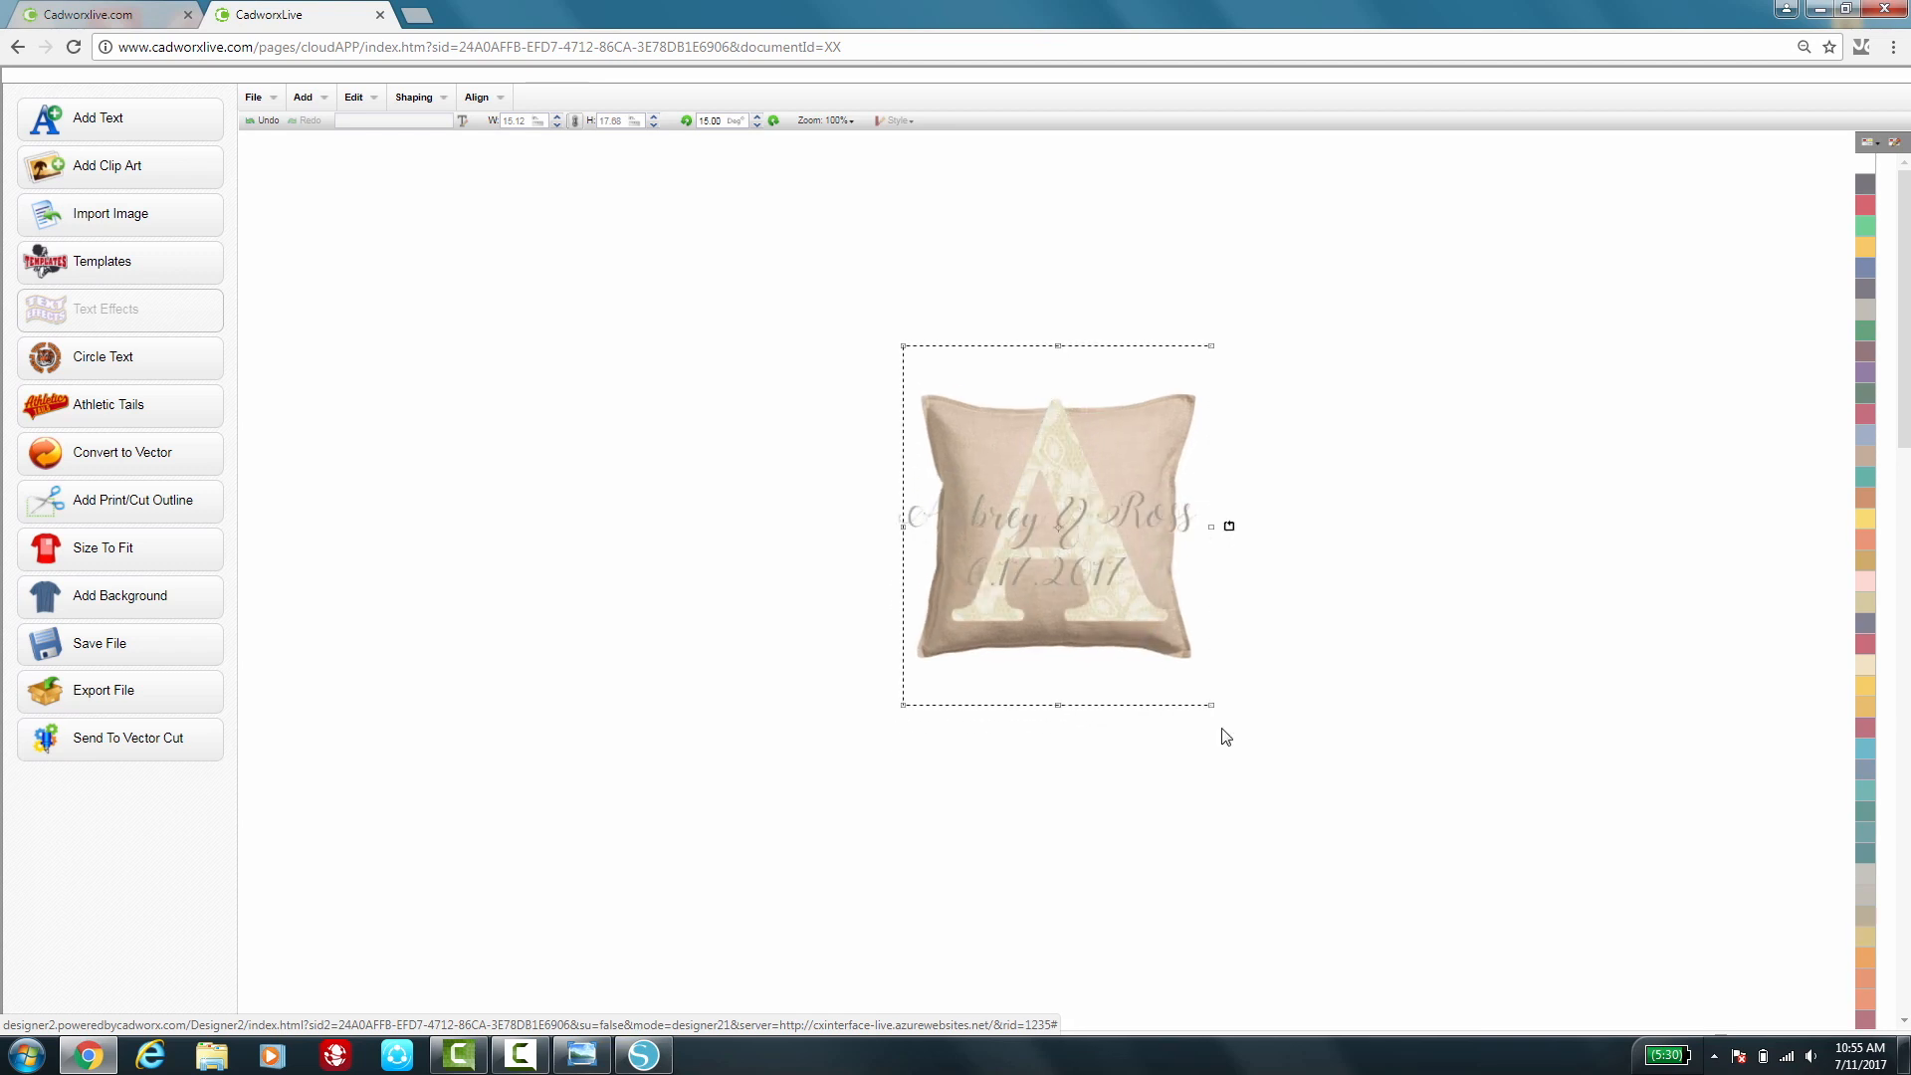
drag(1211, 705, 1383, 789)
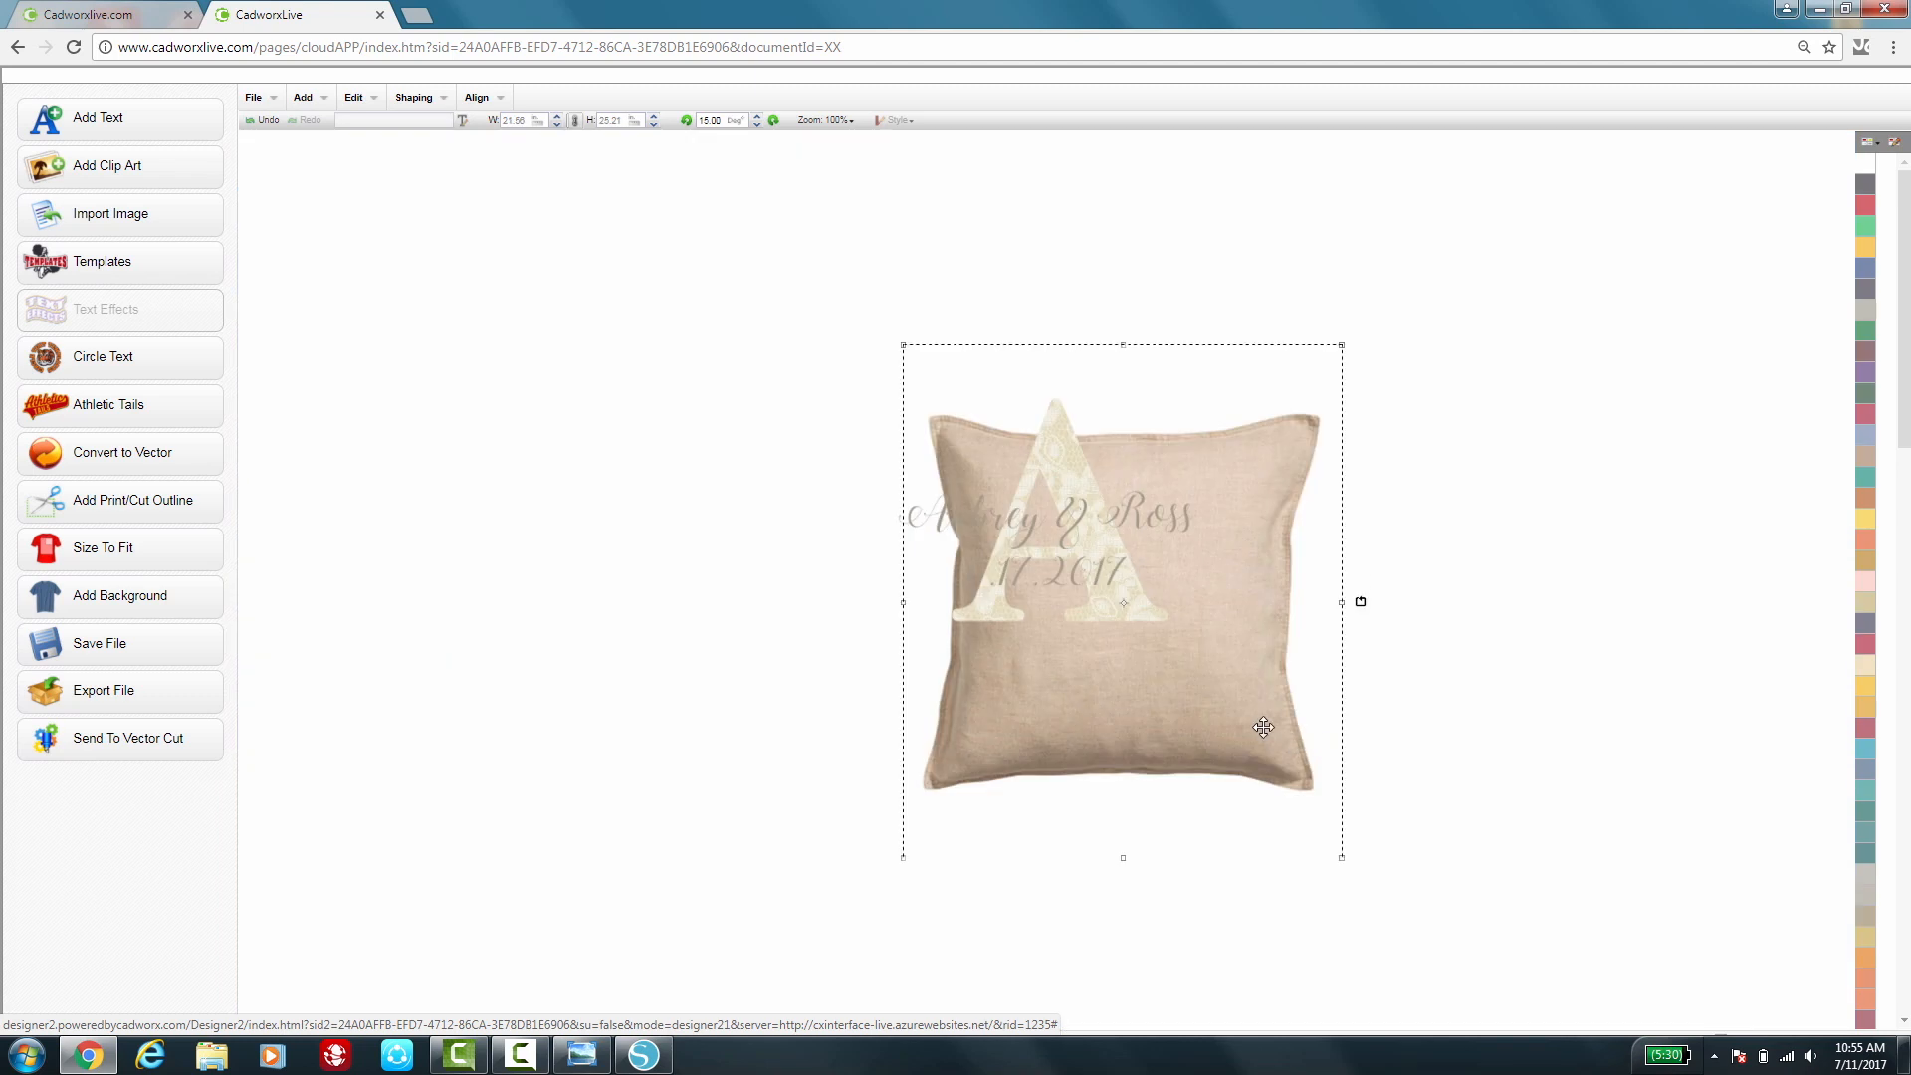
drag(1266, 727, 1202, 660)
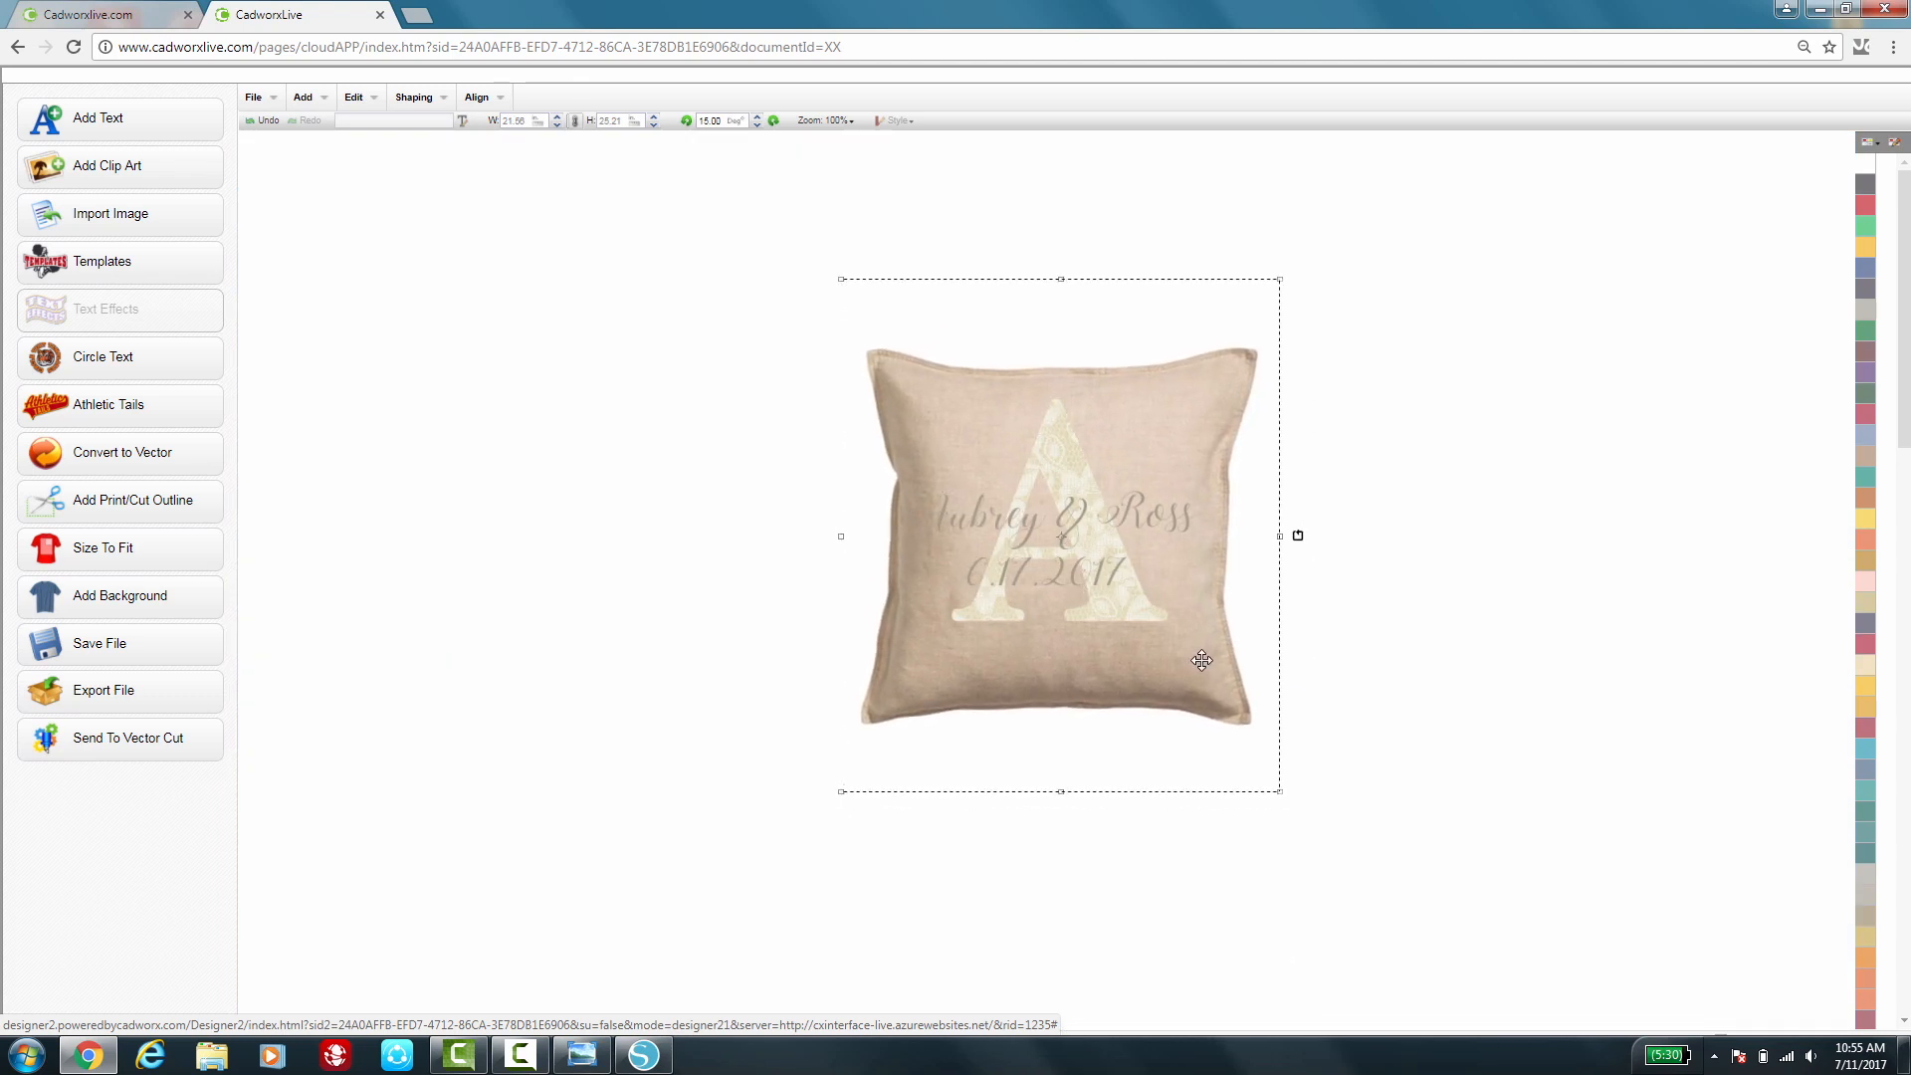
click(1449, 663)
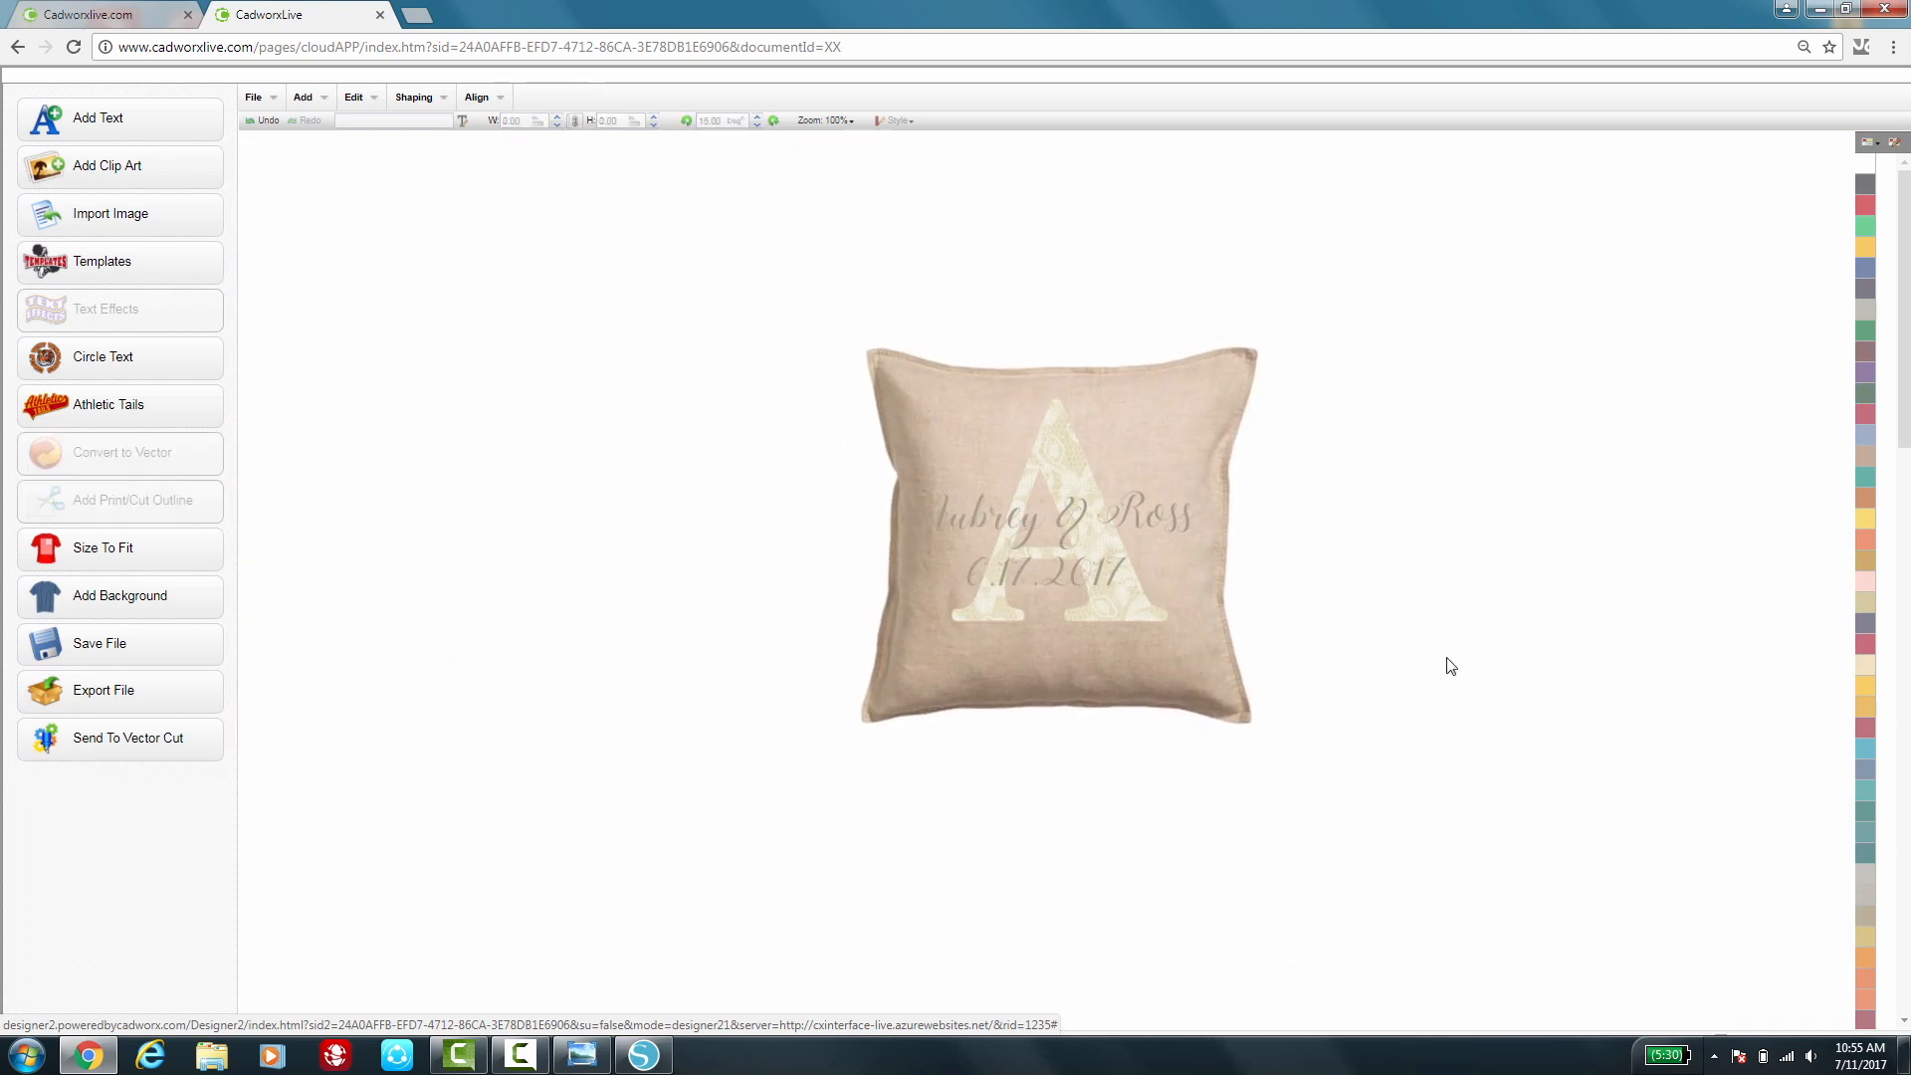
Recolour the couple's names and the date together to Dark Gray, RGB (80, 75, 64)
click(1180, 535)
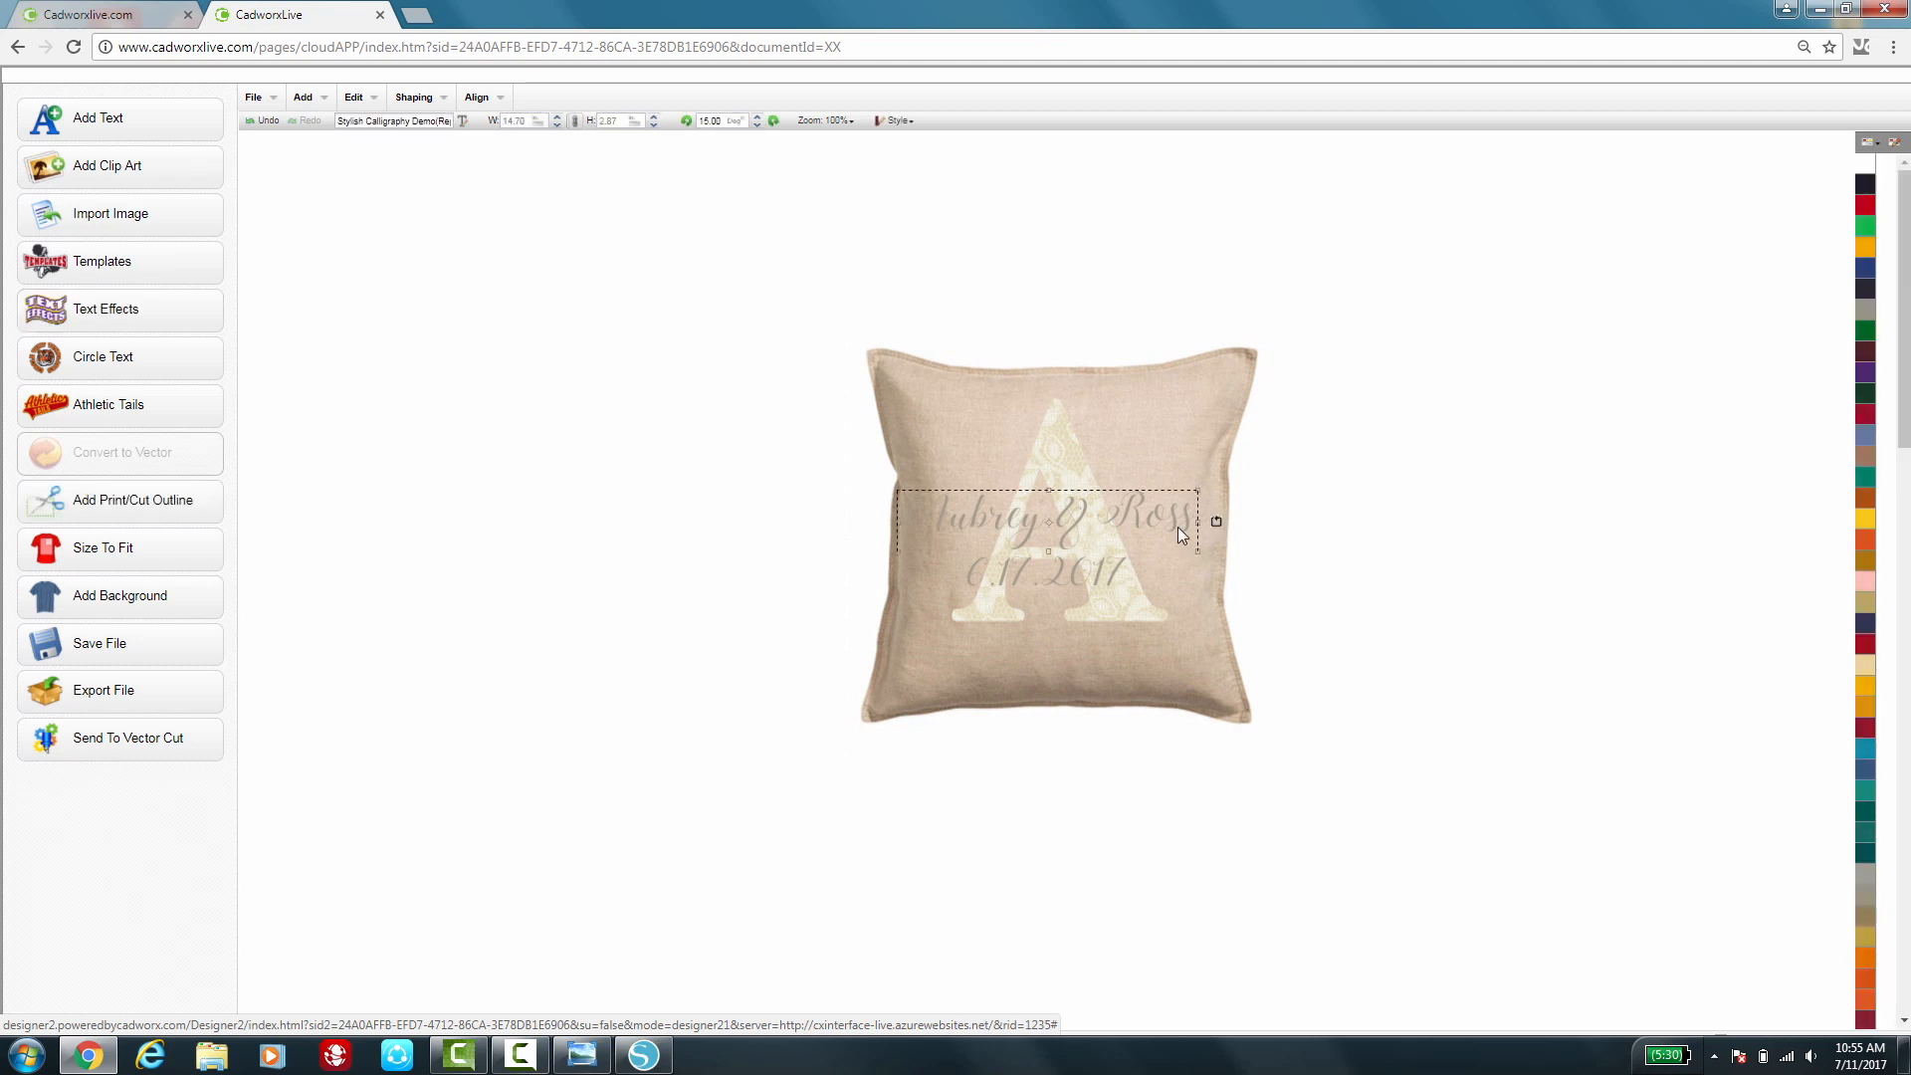
shift+click(1101, 568)
scroll(1869, 881, down, 5)
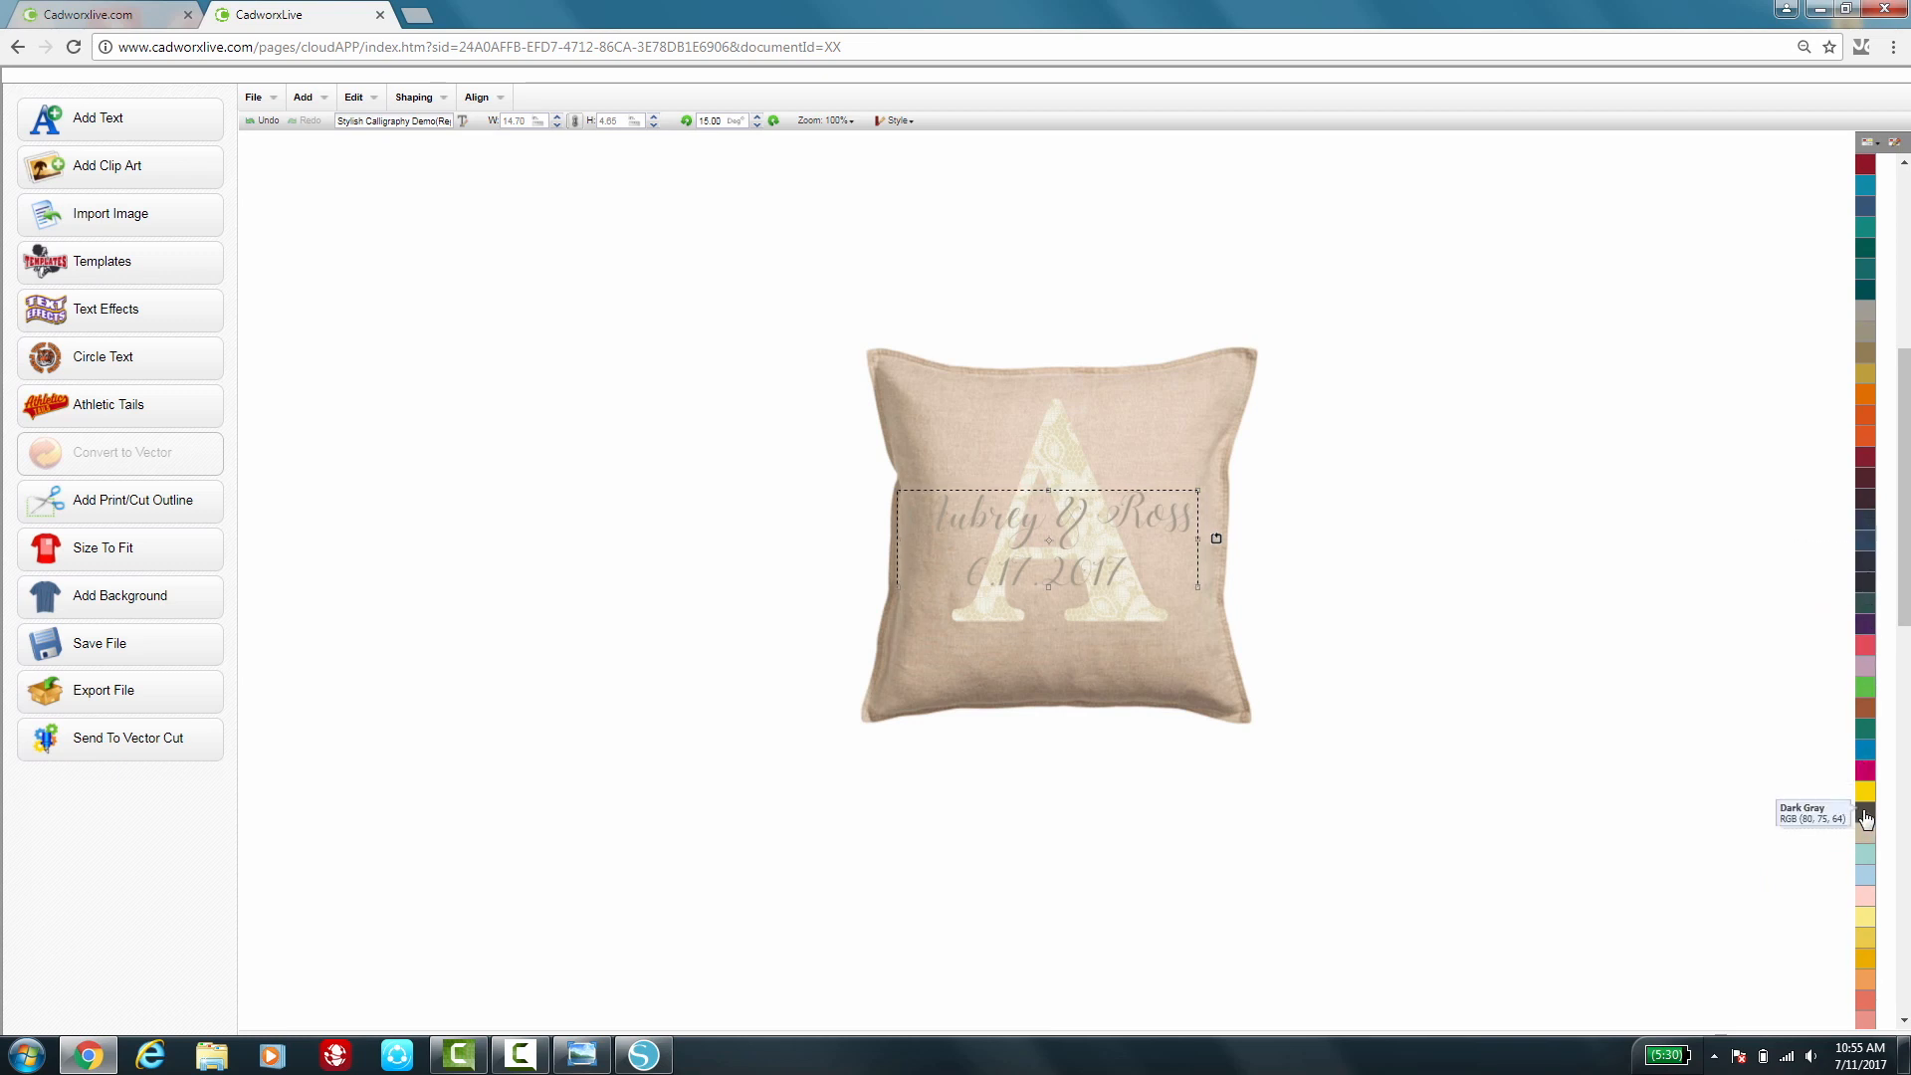
click(1866, 818)
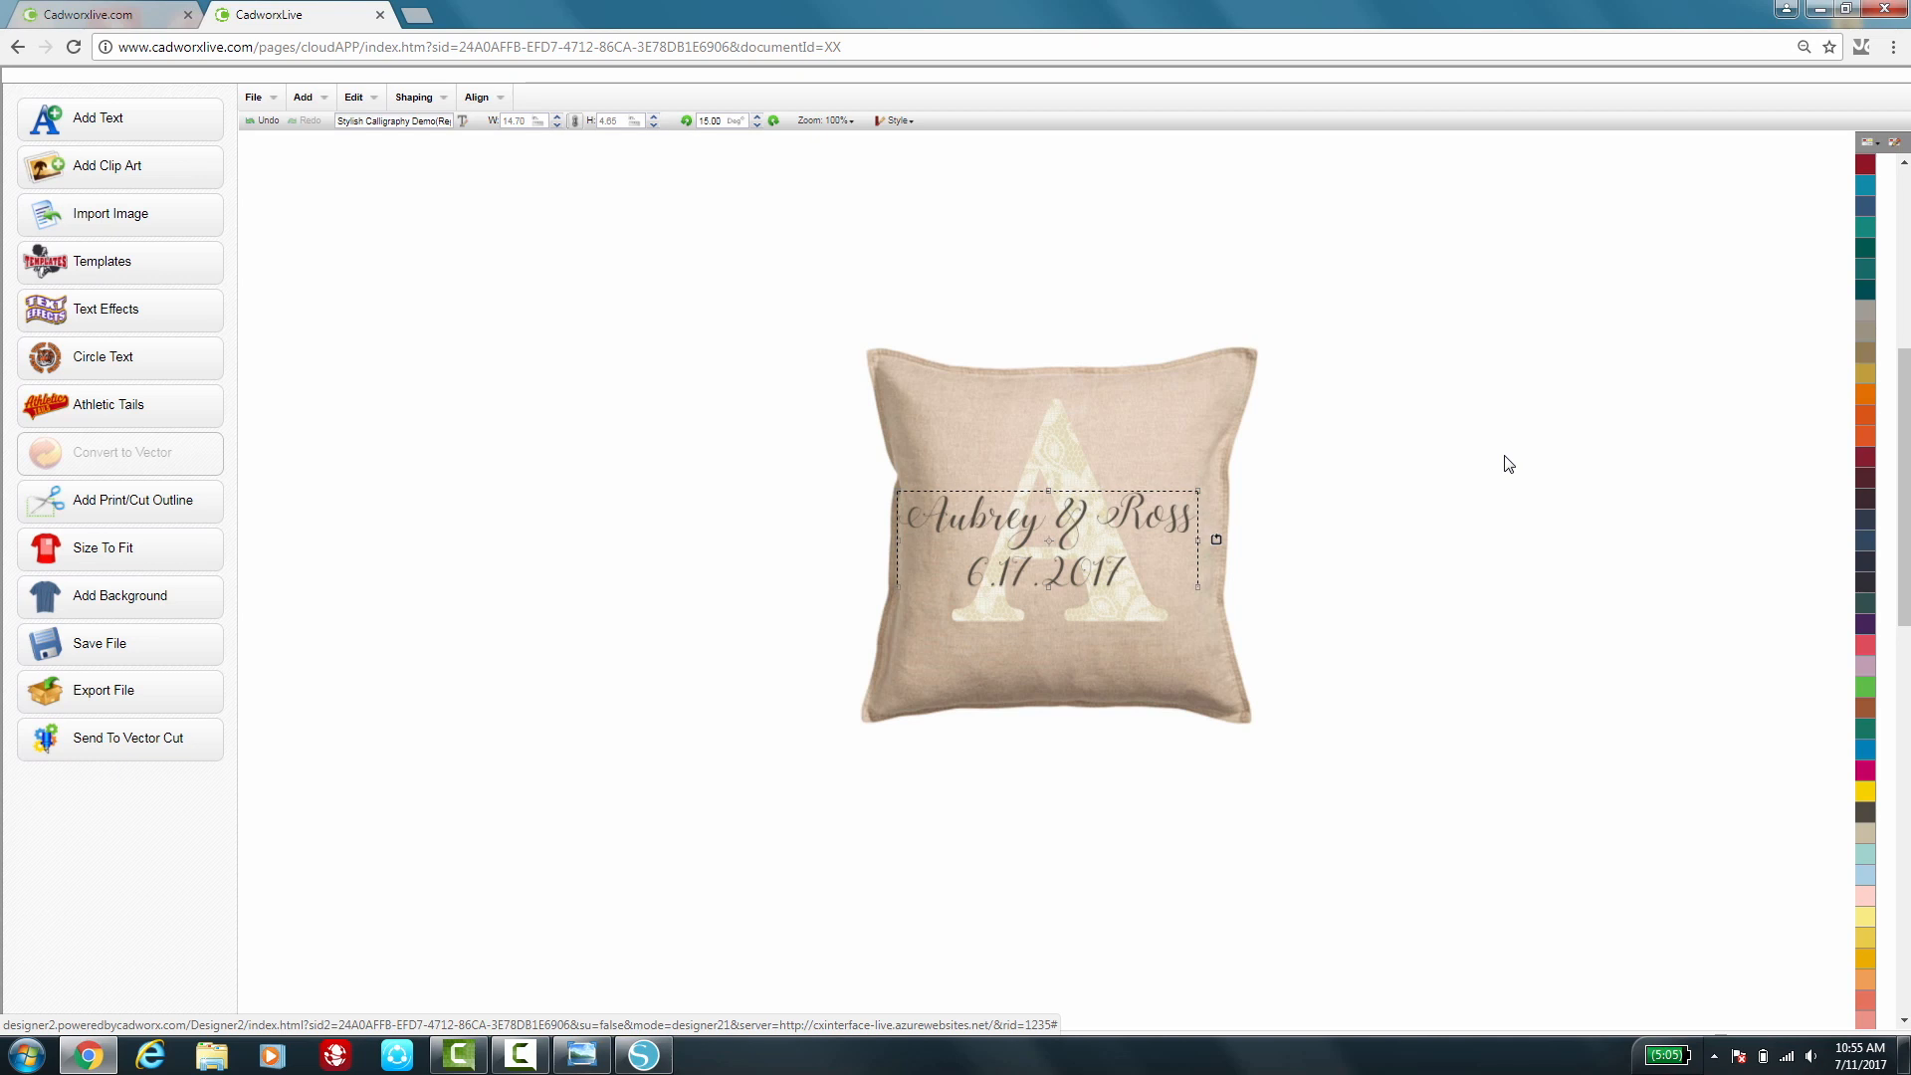
click(1508, 463)
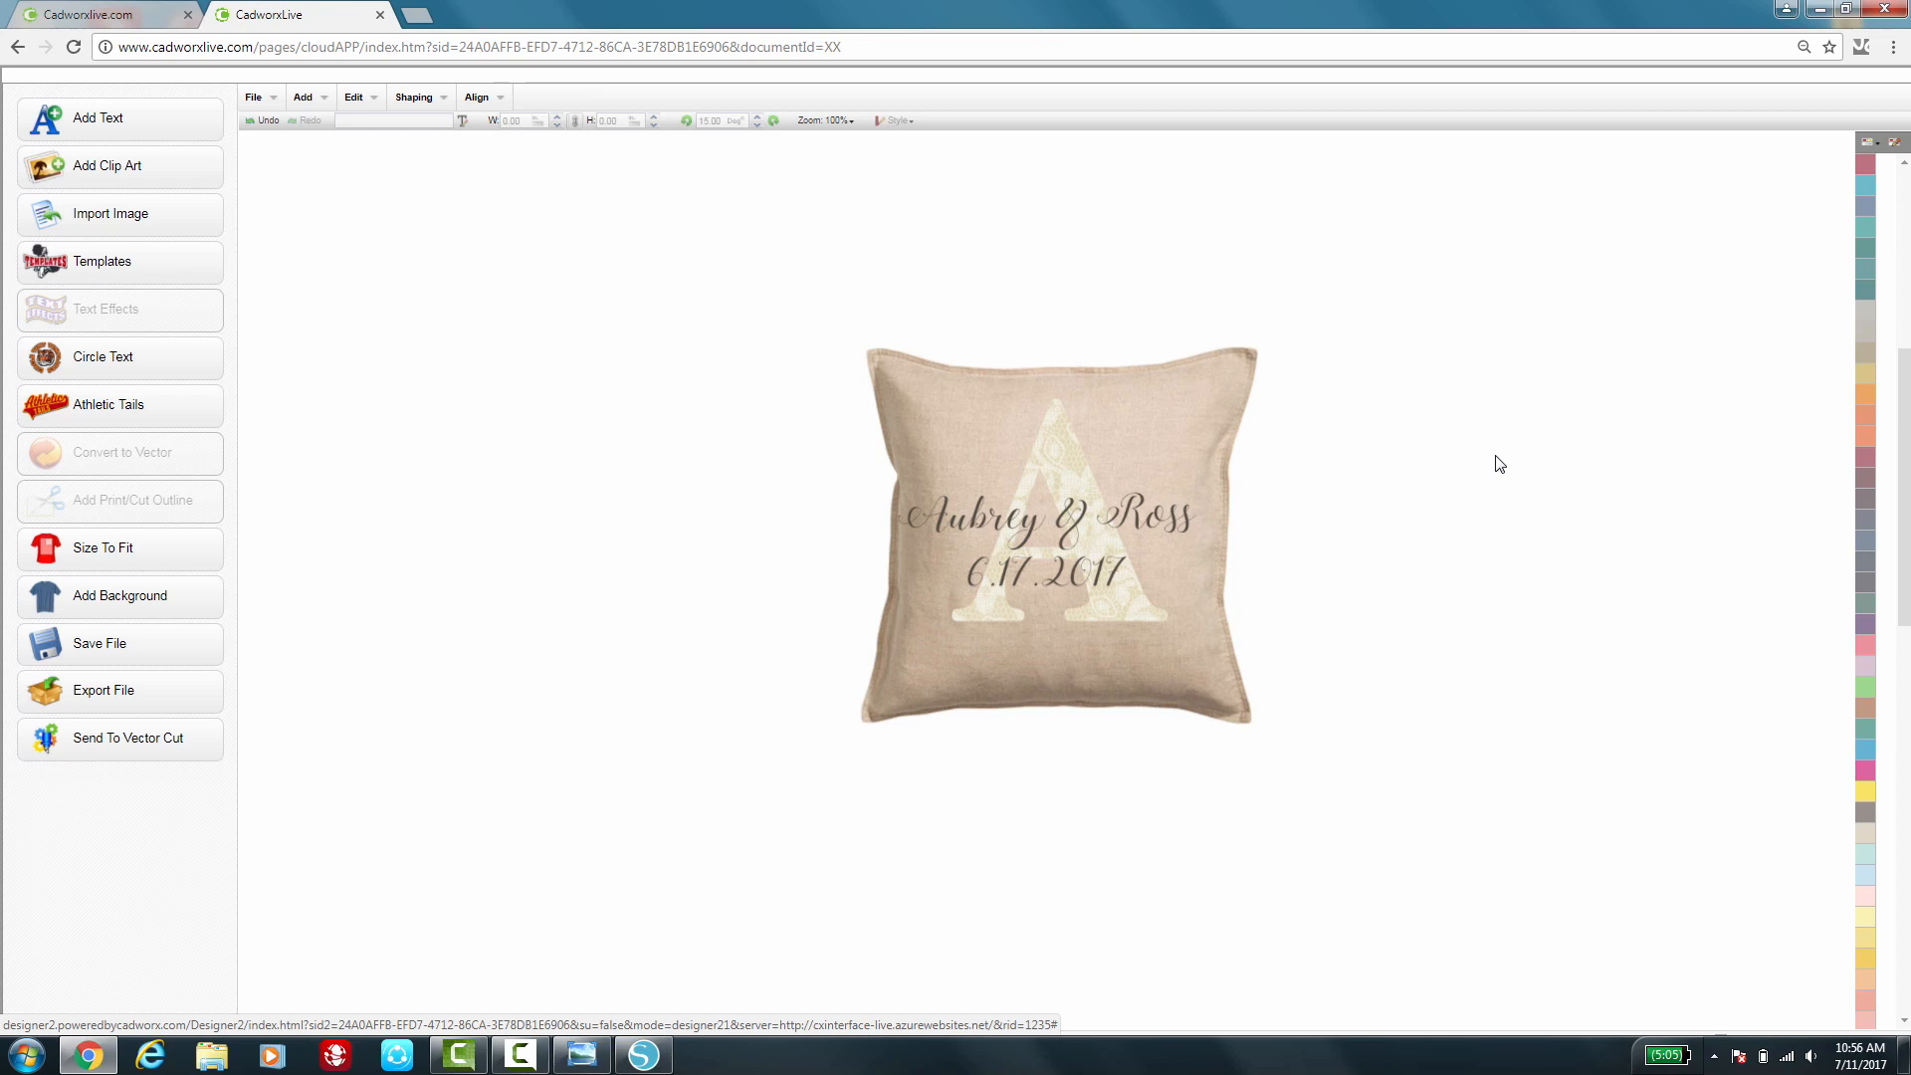
Delete the pillow picture from behind the design
click(1214, 383)
right_click(1214, 382)
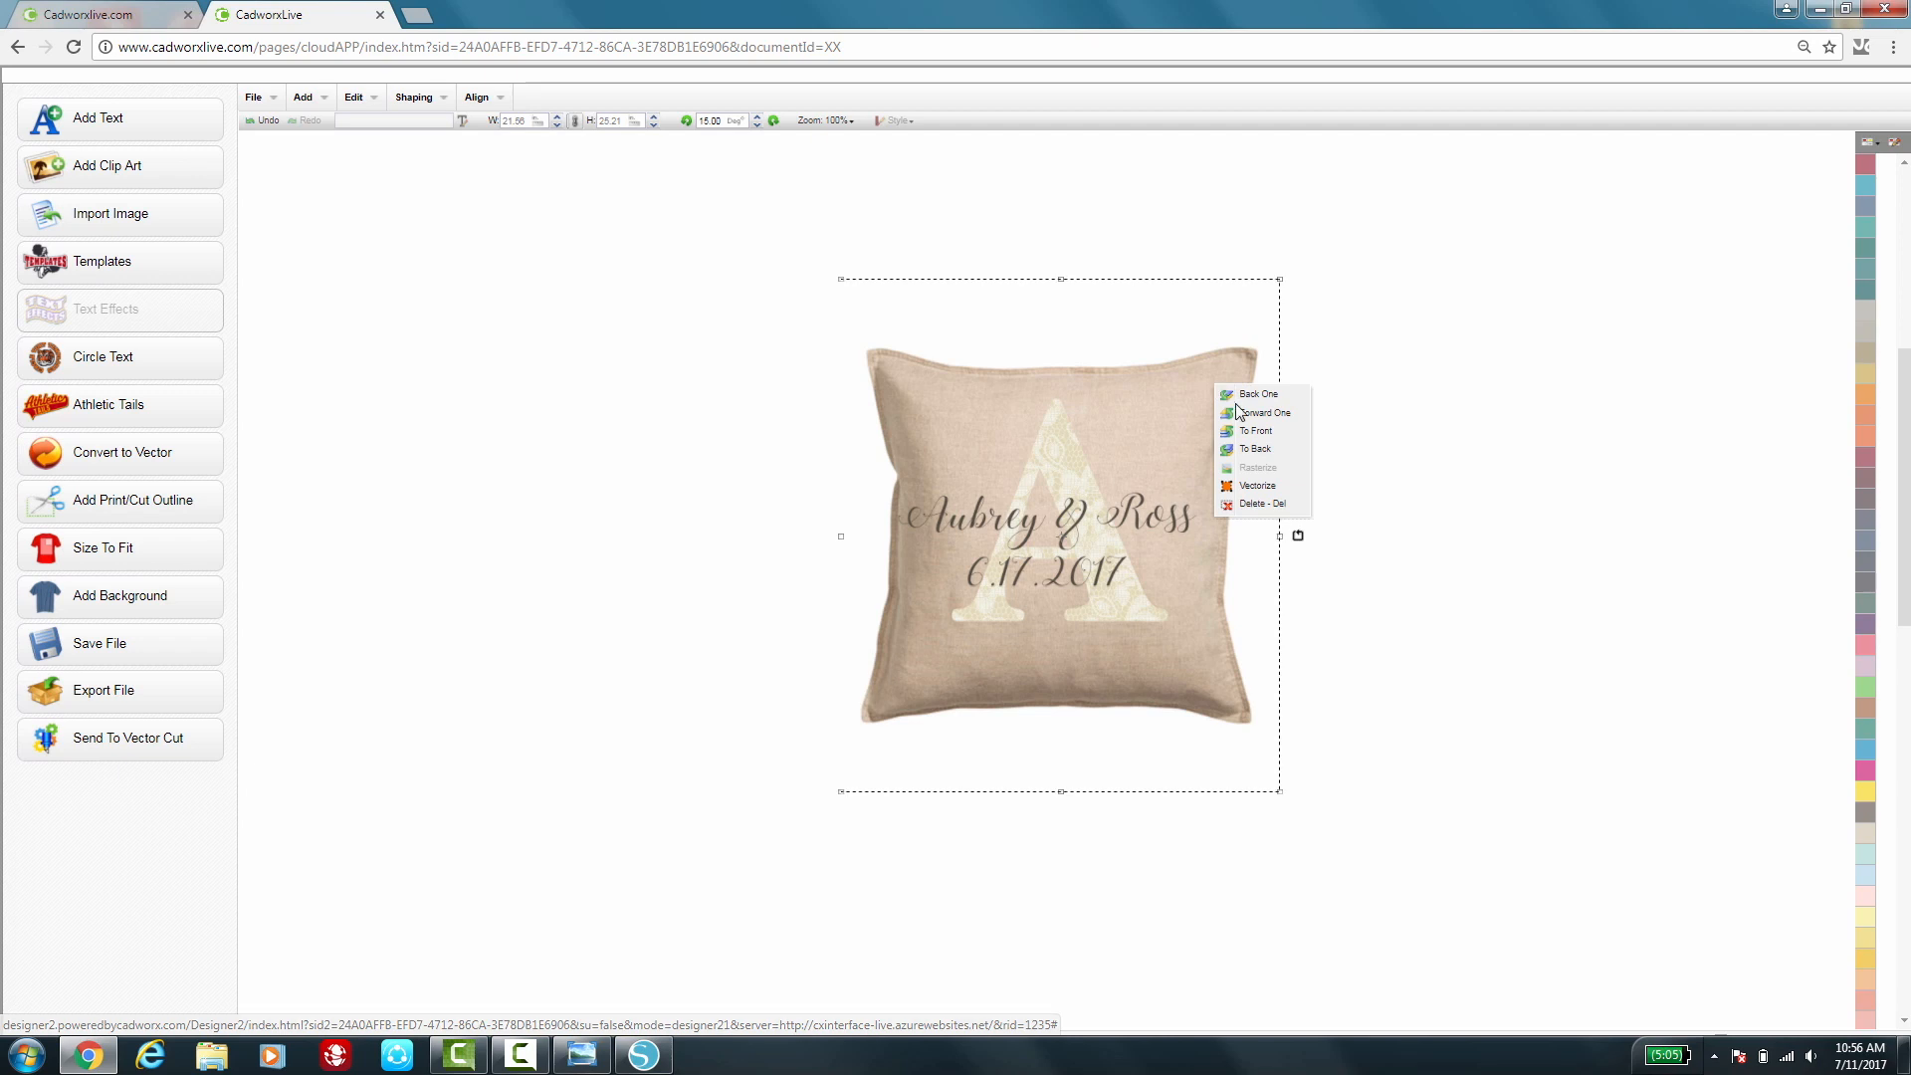
click(1264, 503)
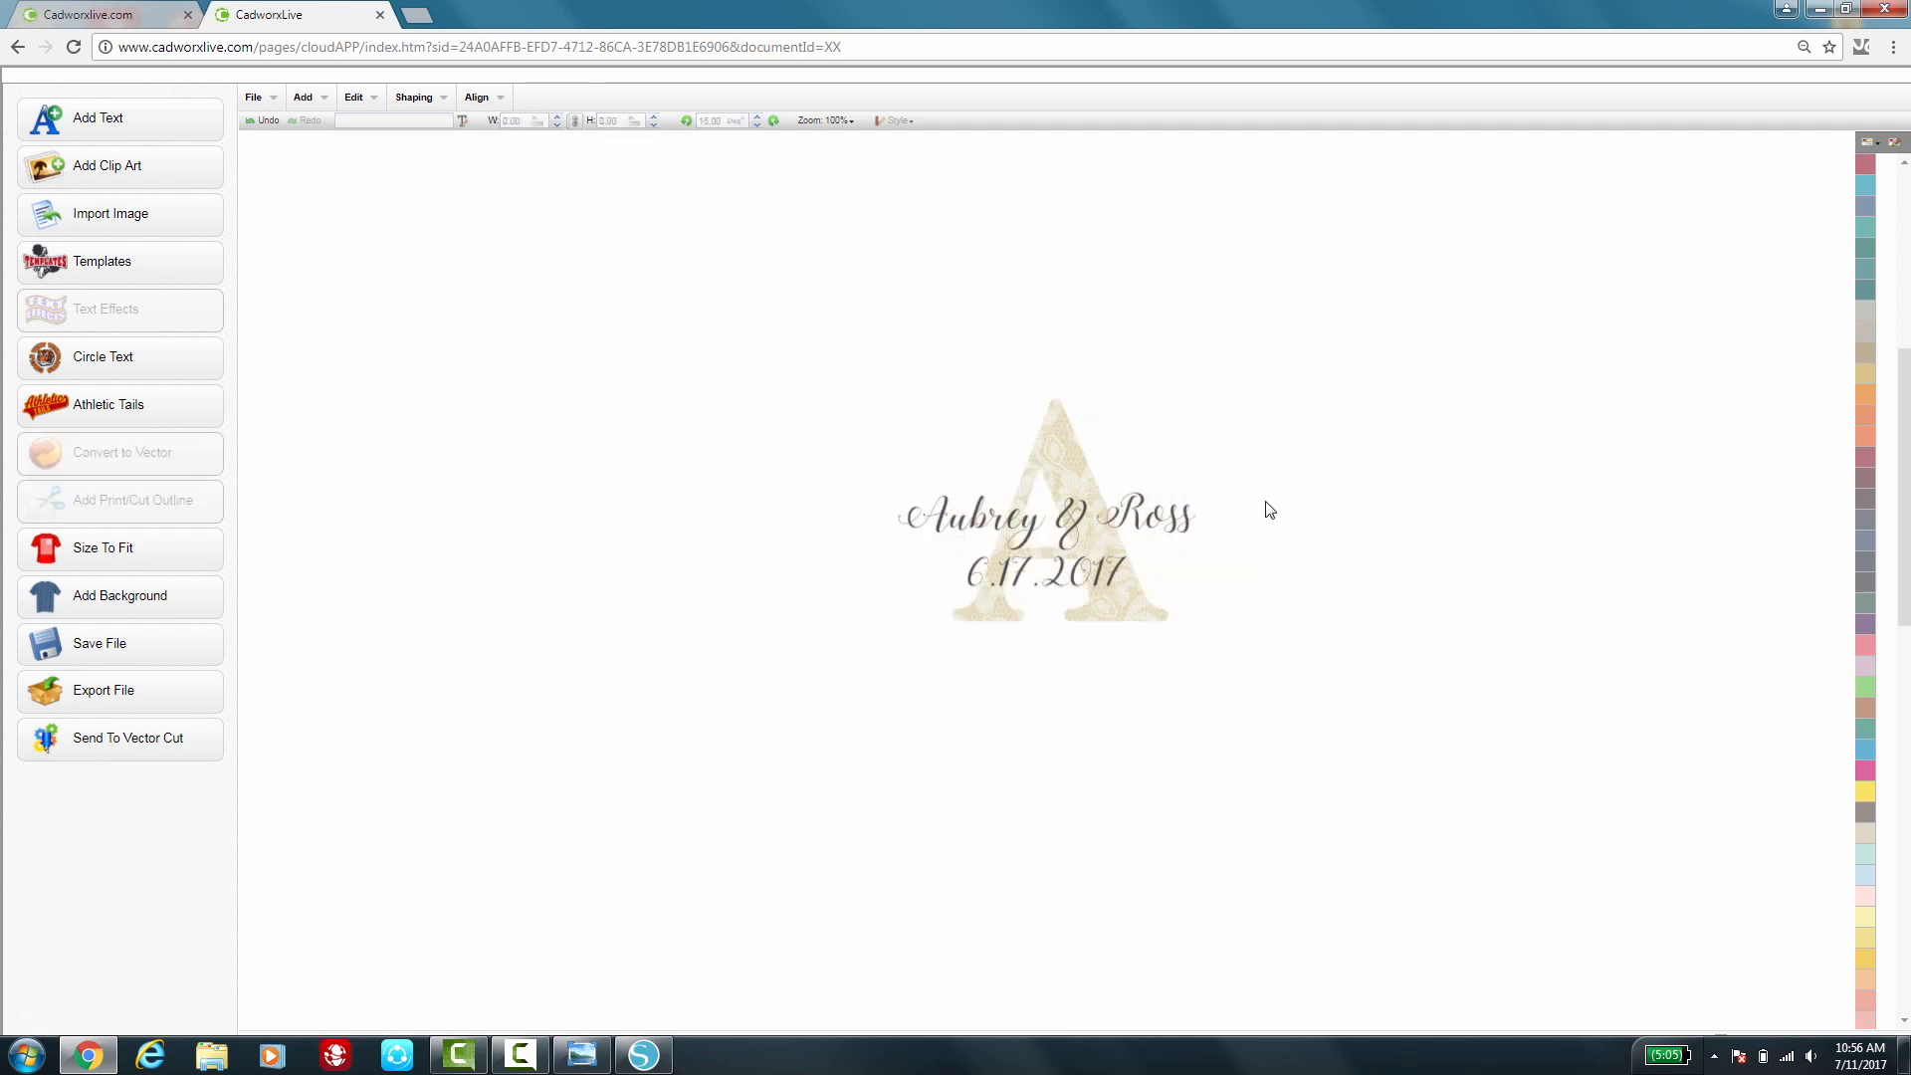
Move the letter A to the right of the names and date, and fill all the elements with black
drag(1061, 439, 1286, 453)
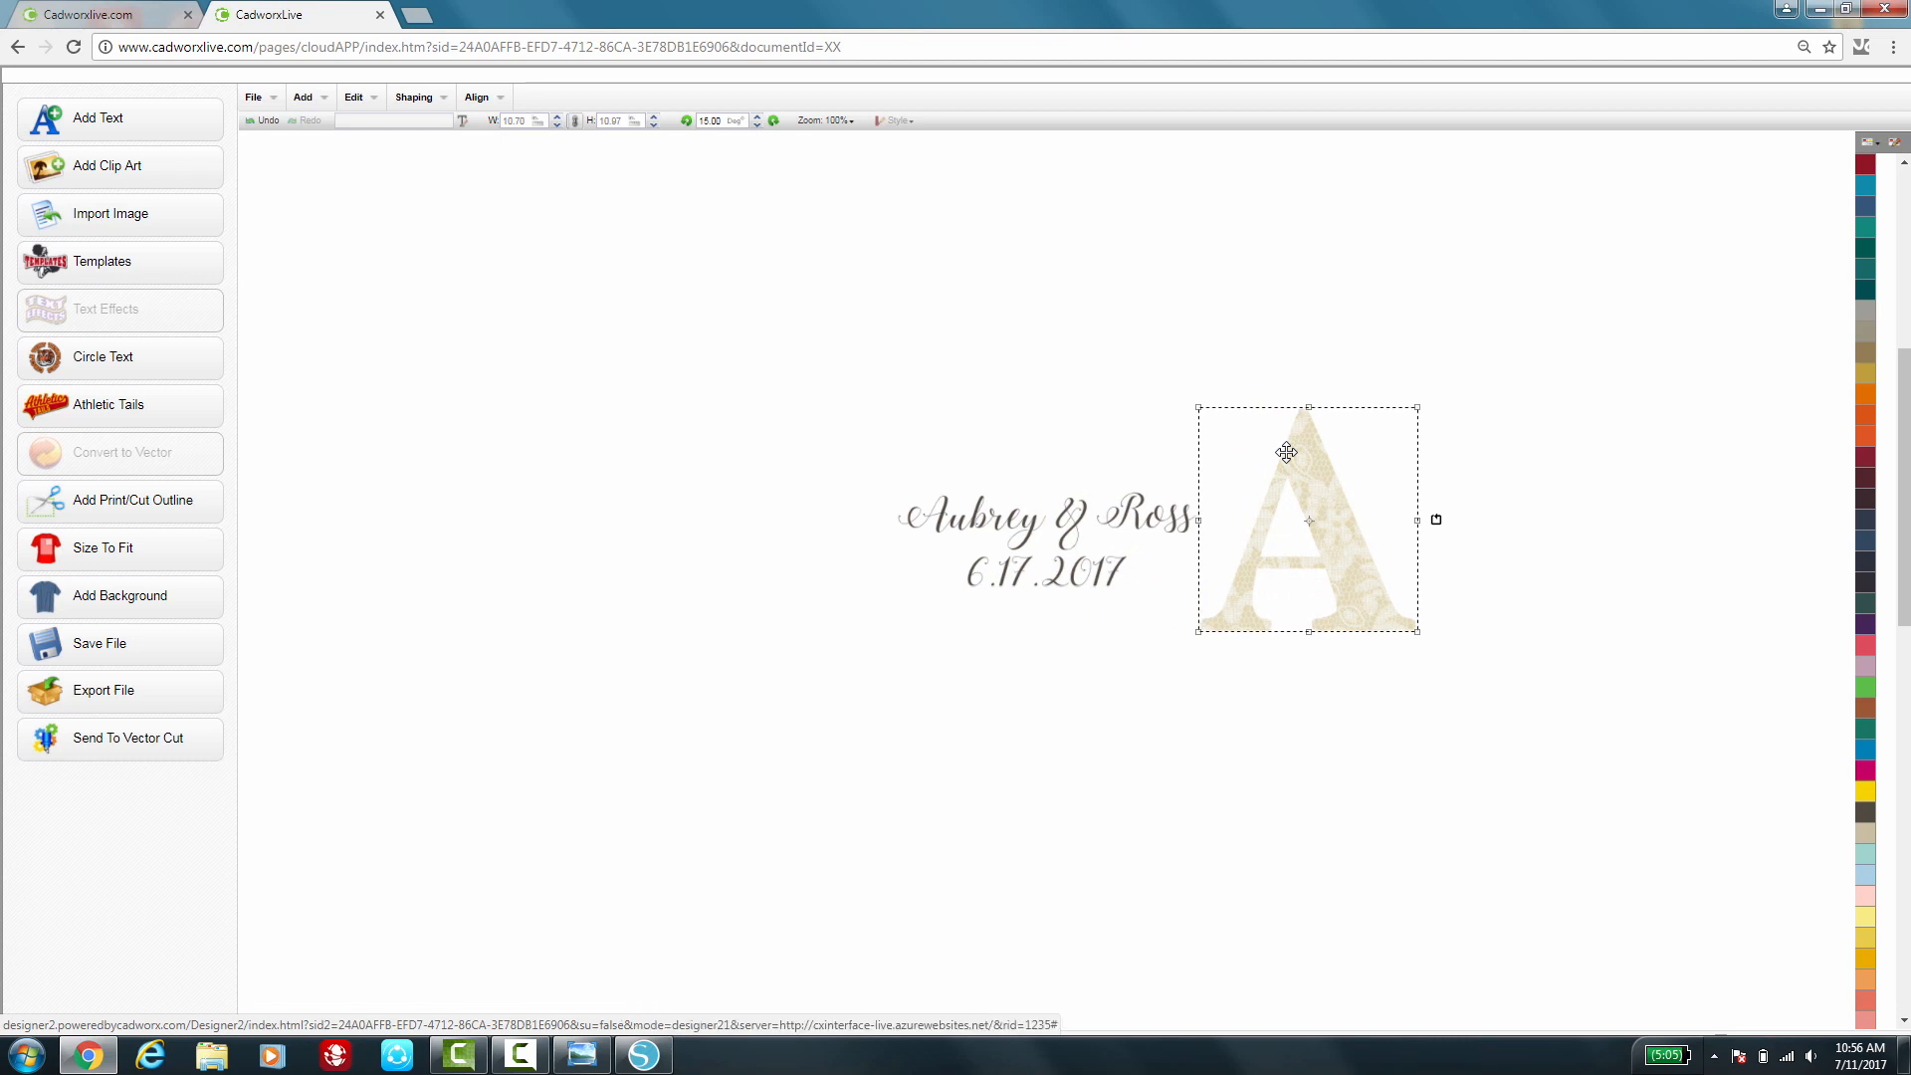
drag(857, 367, 1565, 770)
drag(1903, 523, 1903, 911)
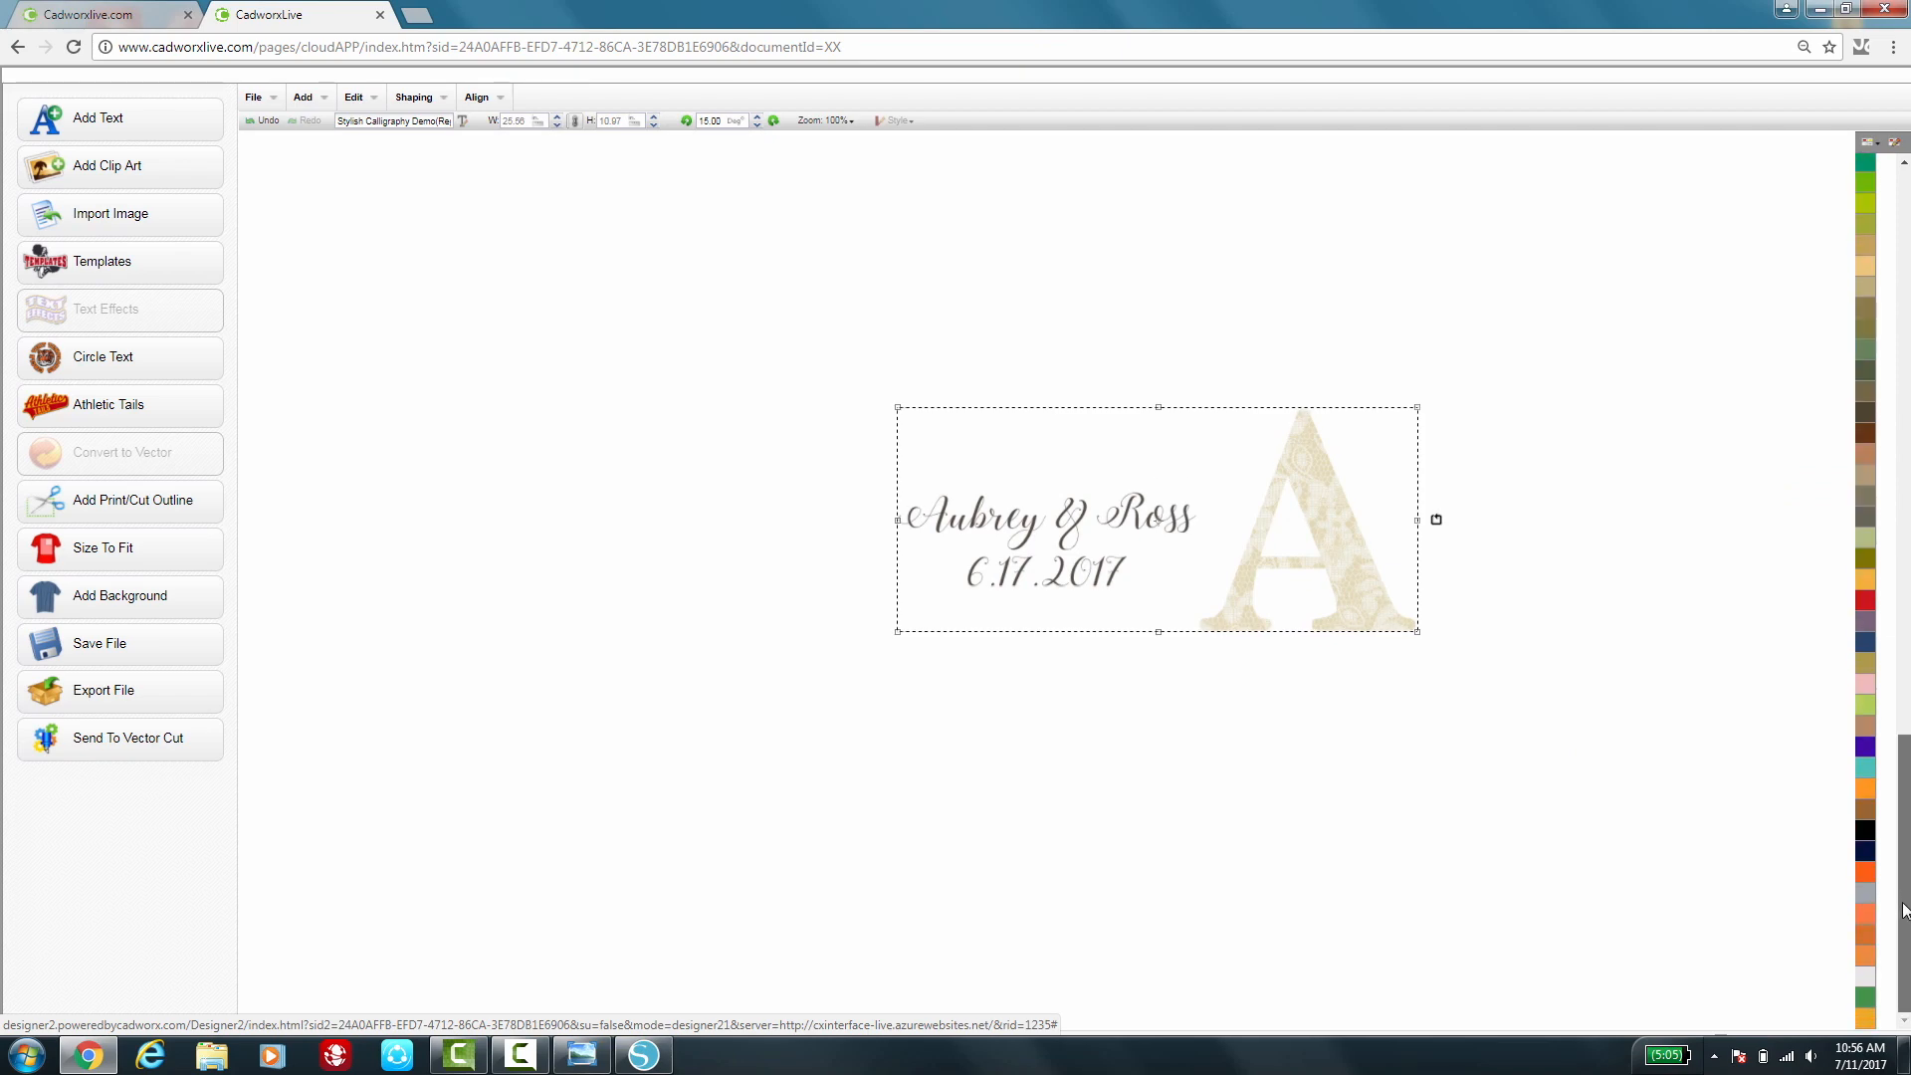
click(1865, 836)
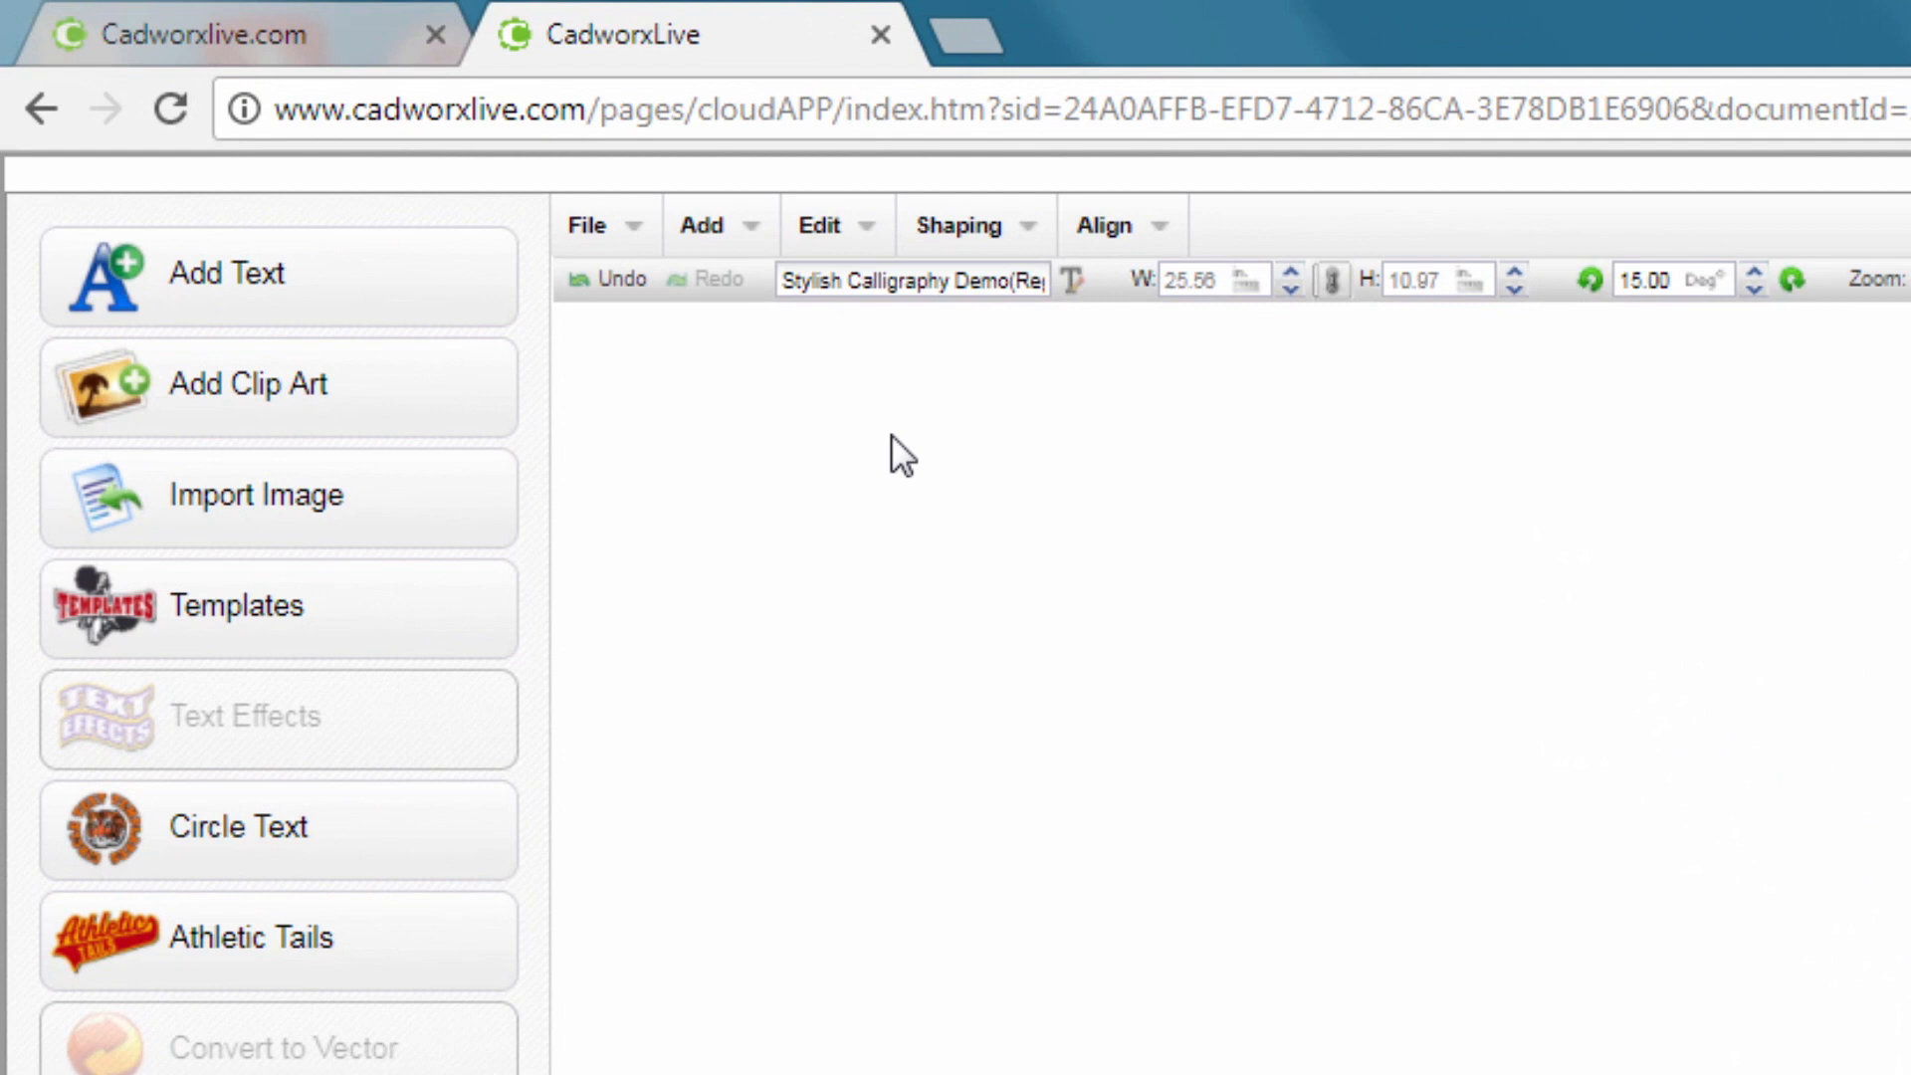
Export the black artwork as a 150 dpi JPEG named pillowcase
click(611, 241)
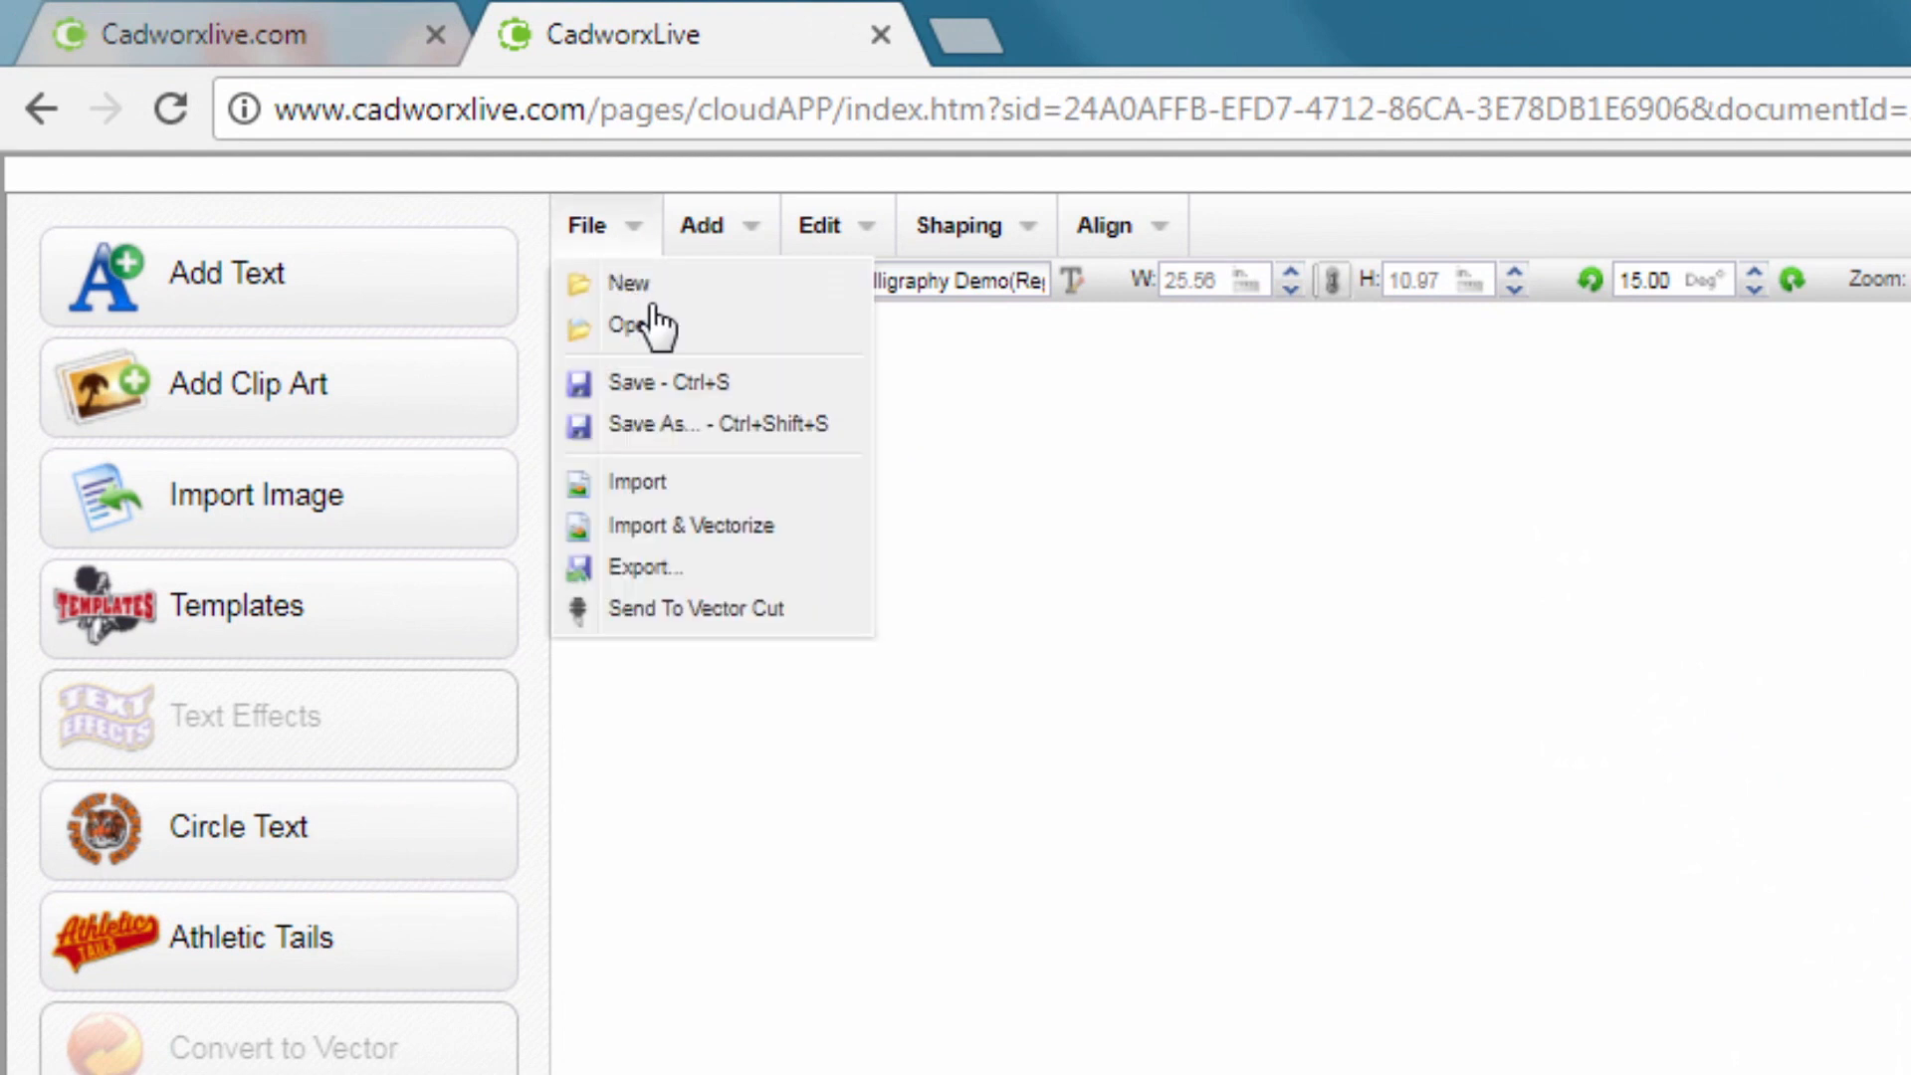
click(701, 571)
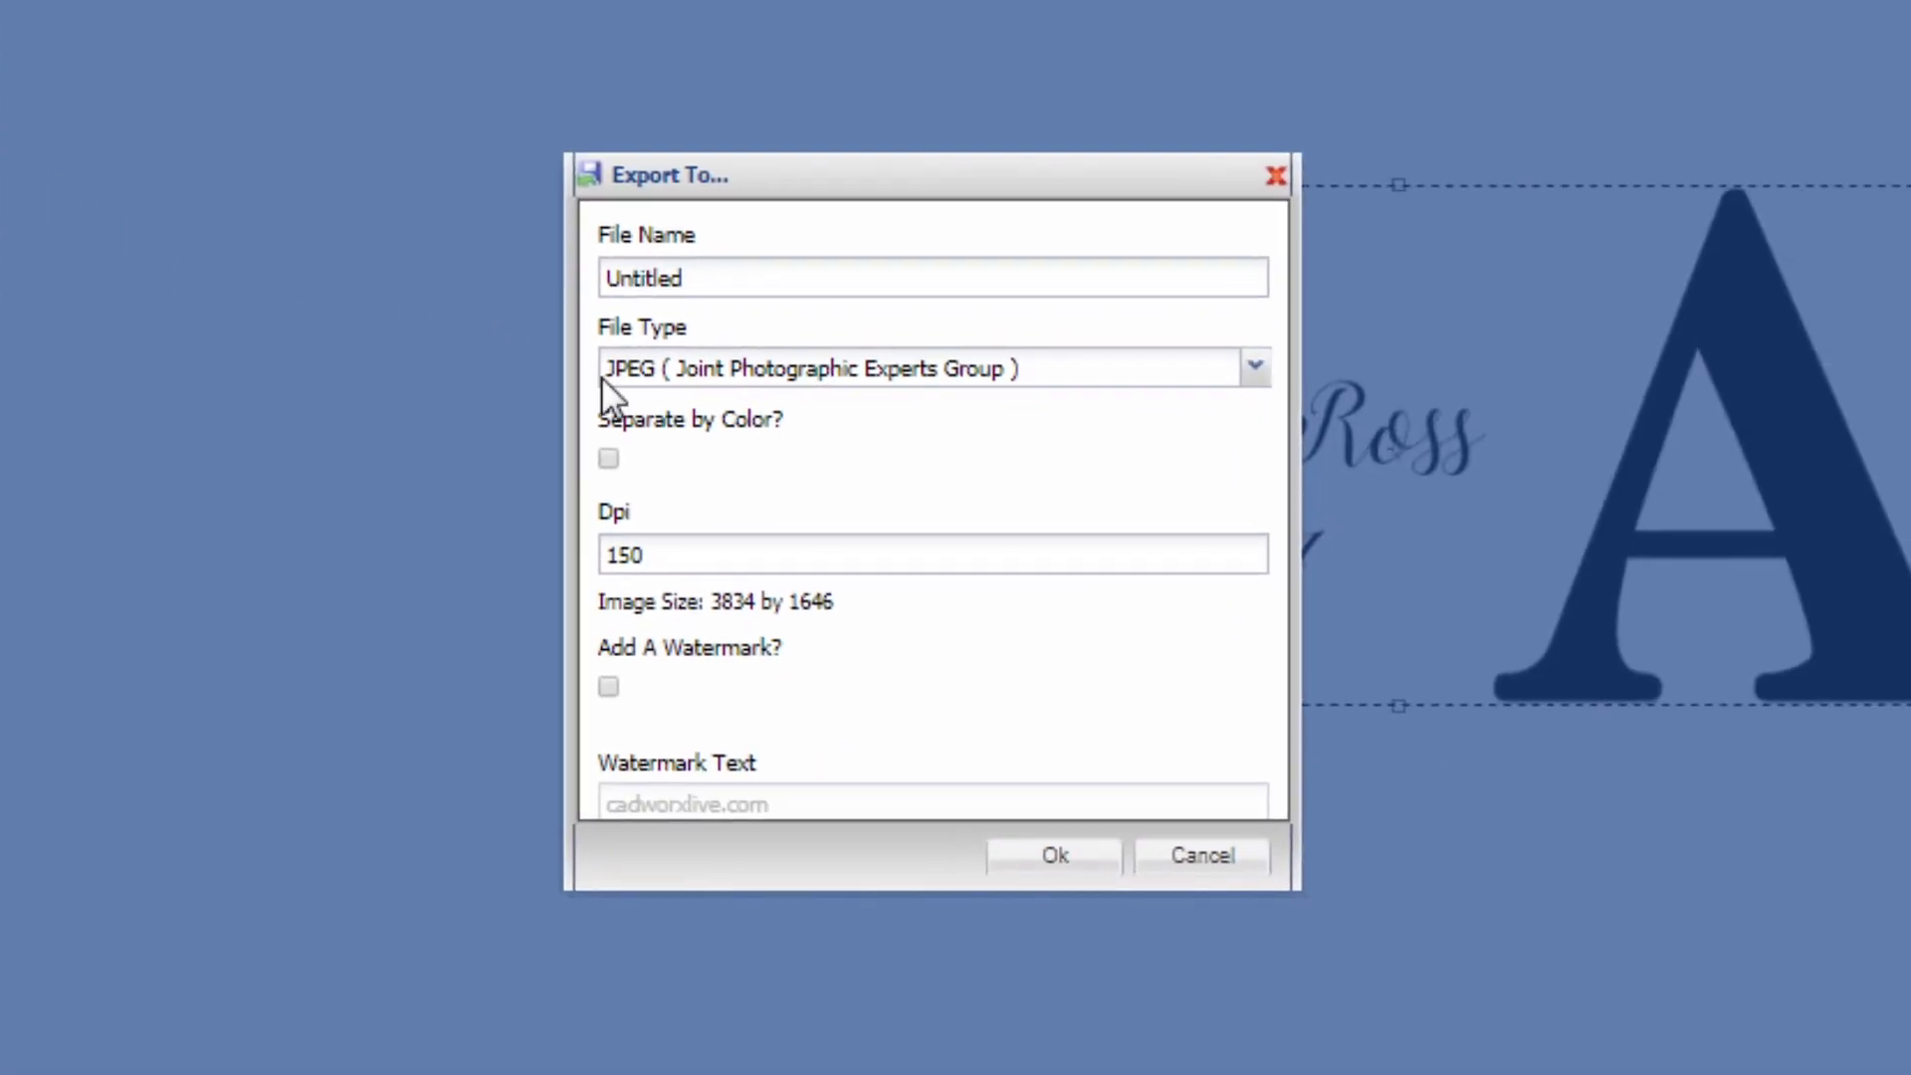
click(727, 278)
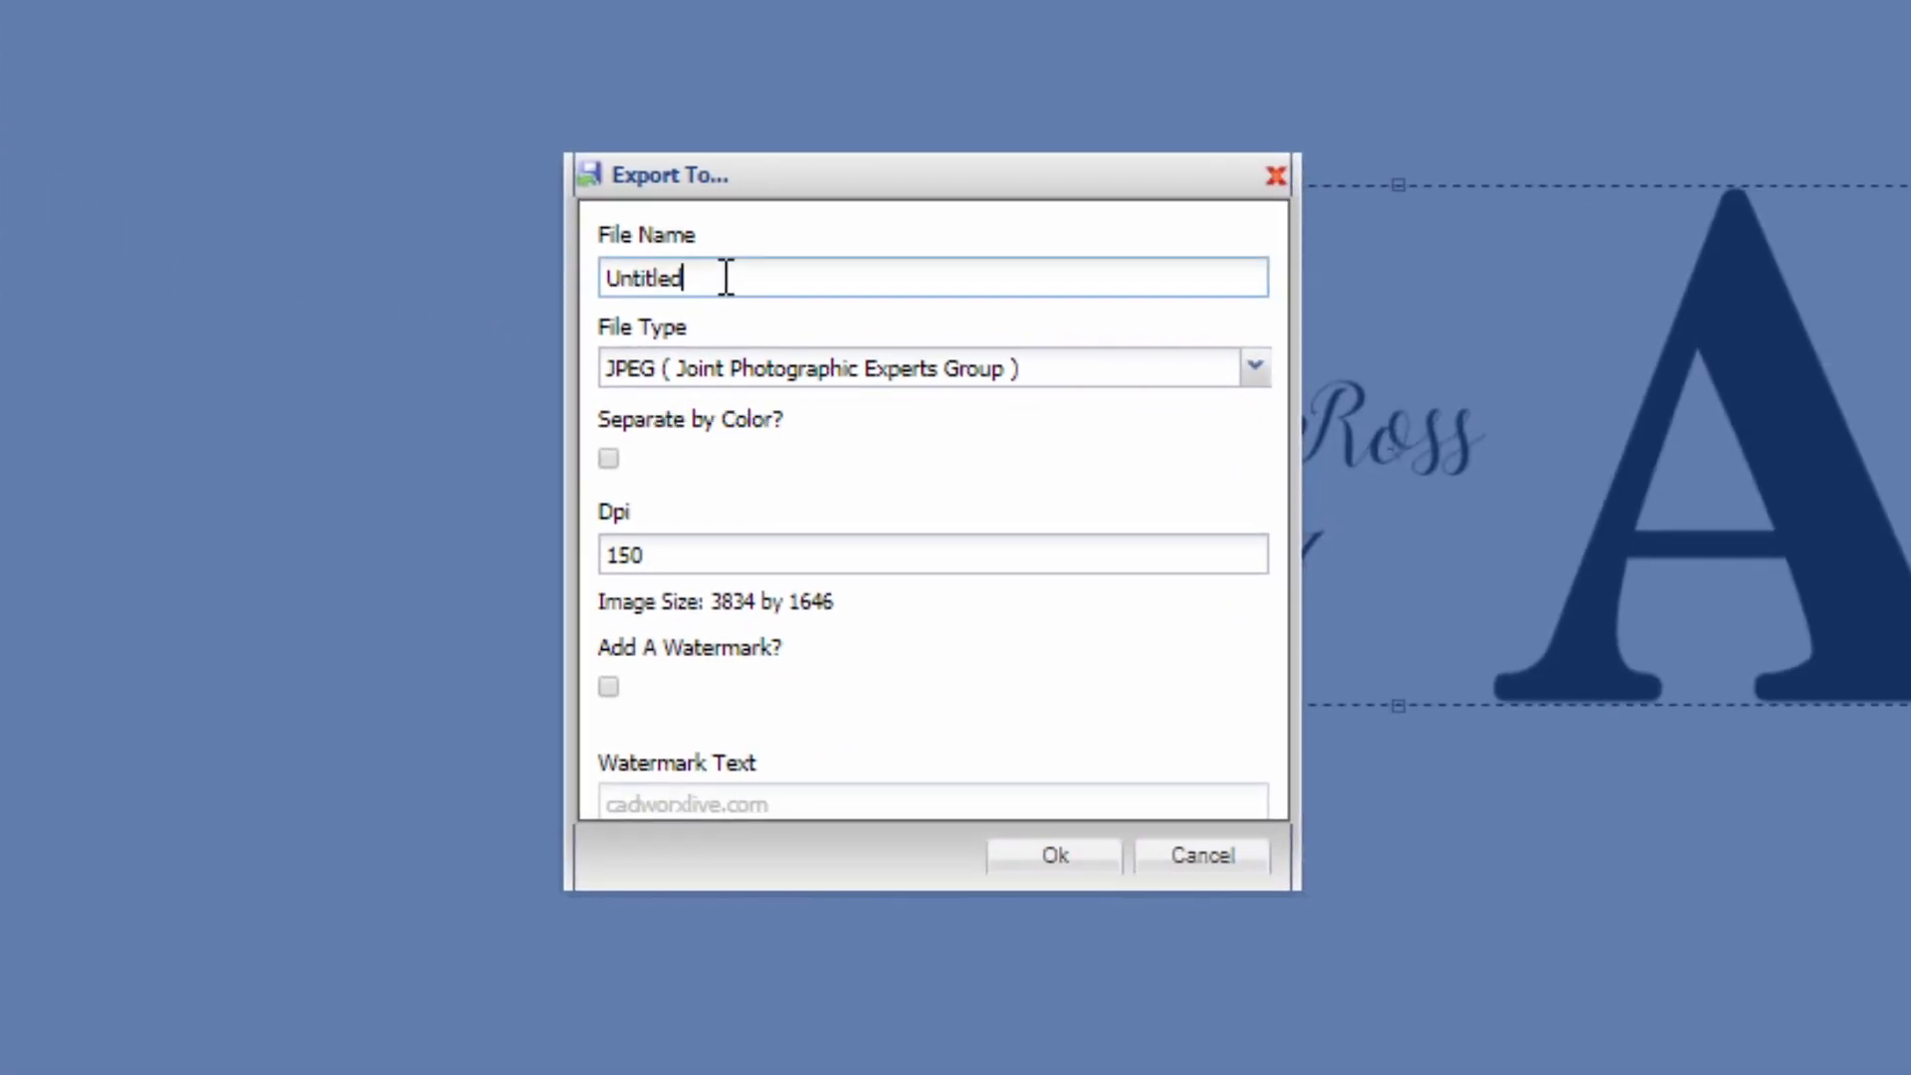
double_click(726, 278)
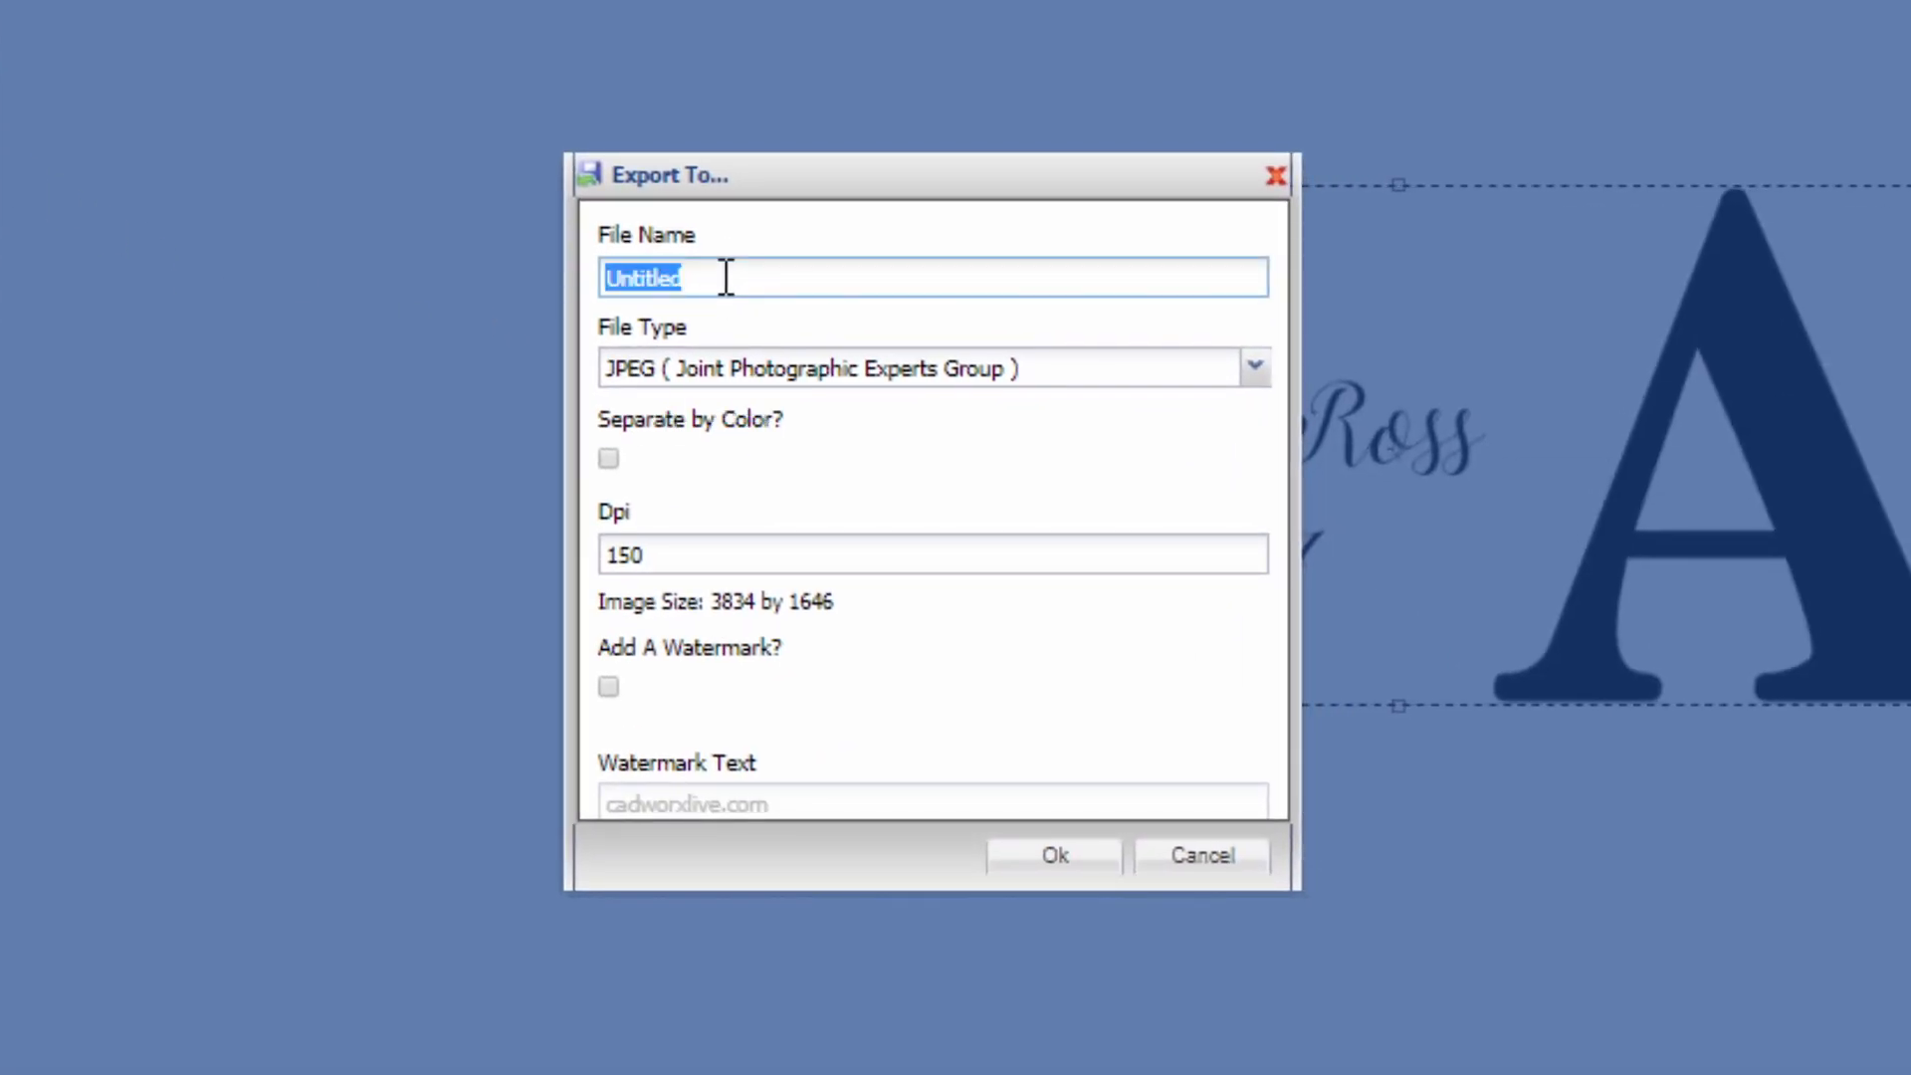
text(pillowcase)
click(1077, 848)
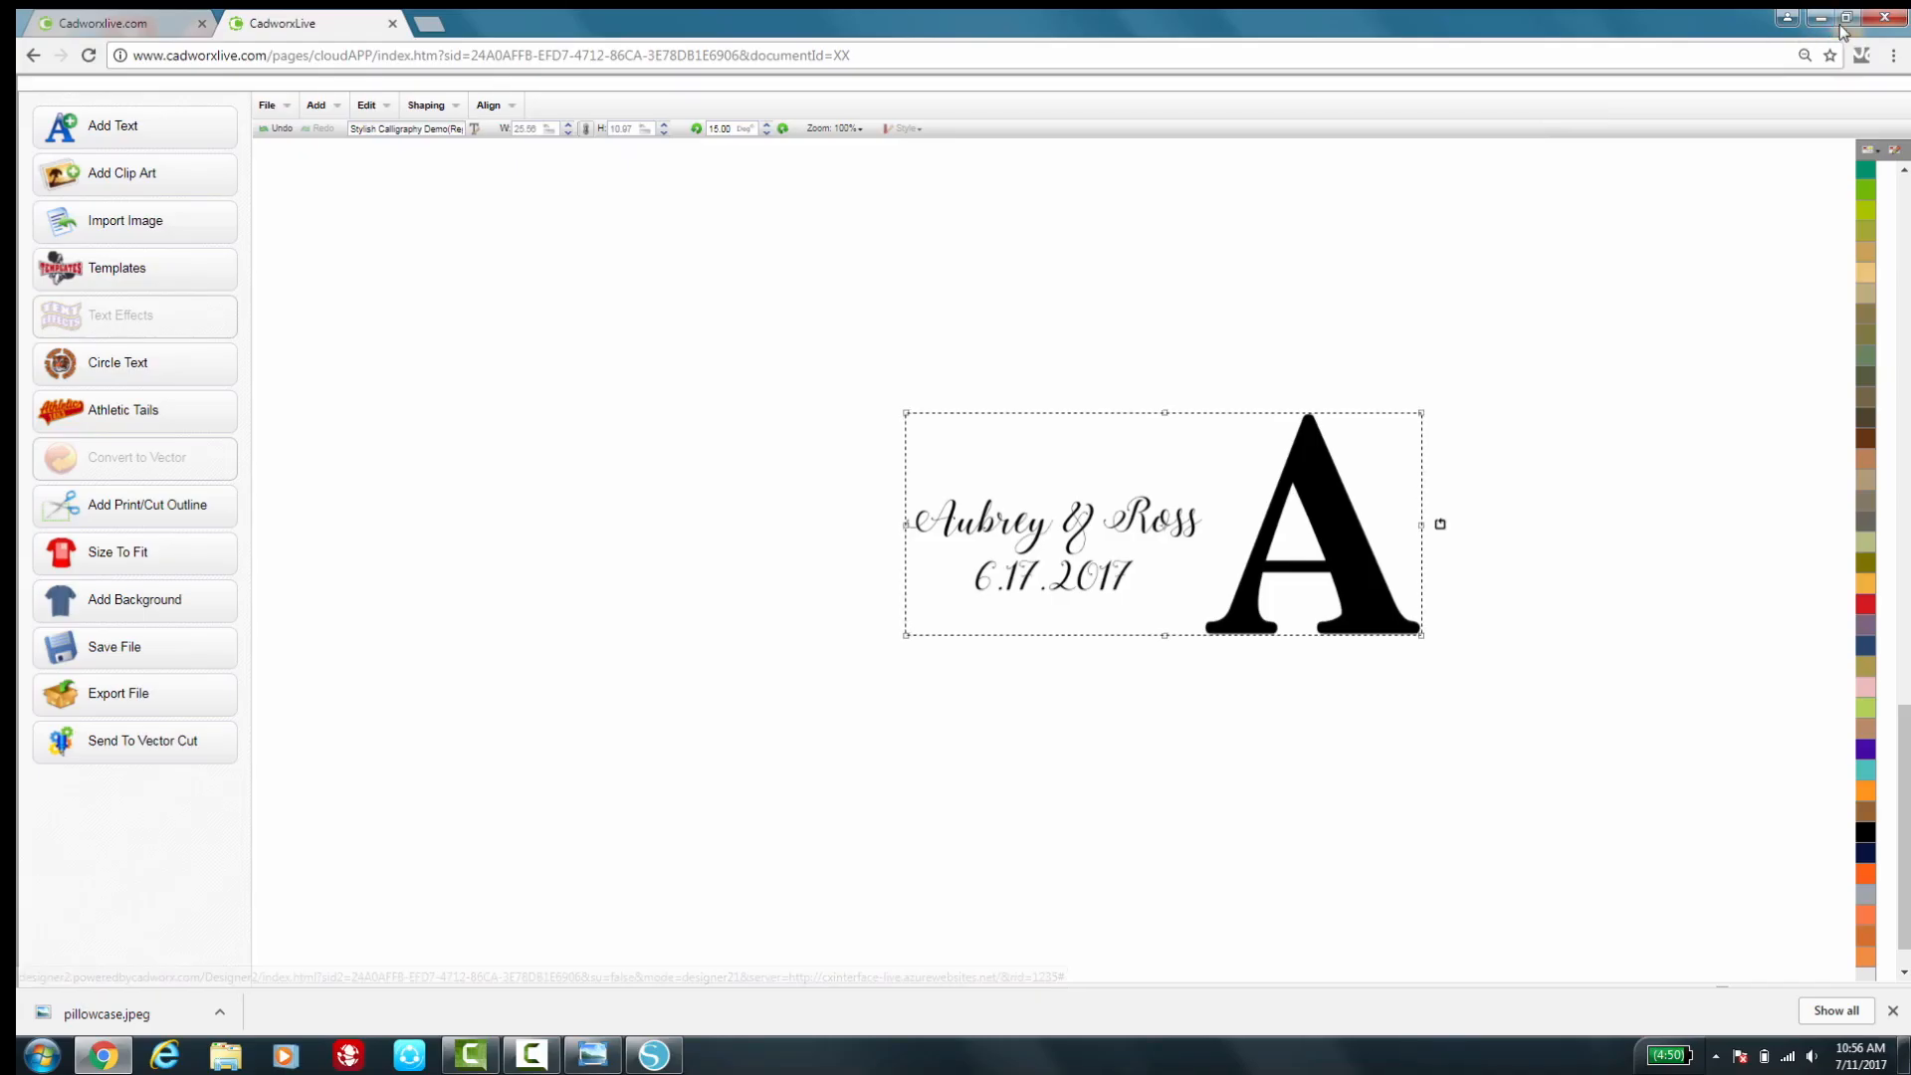
Shrink the browser window to expose the desktop and copy the downloaded pillowcase.jpeg onto it
click(1844, 20)
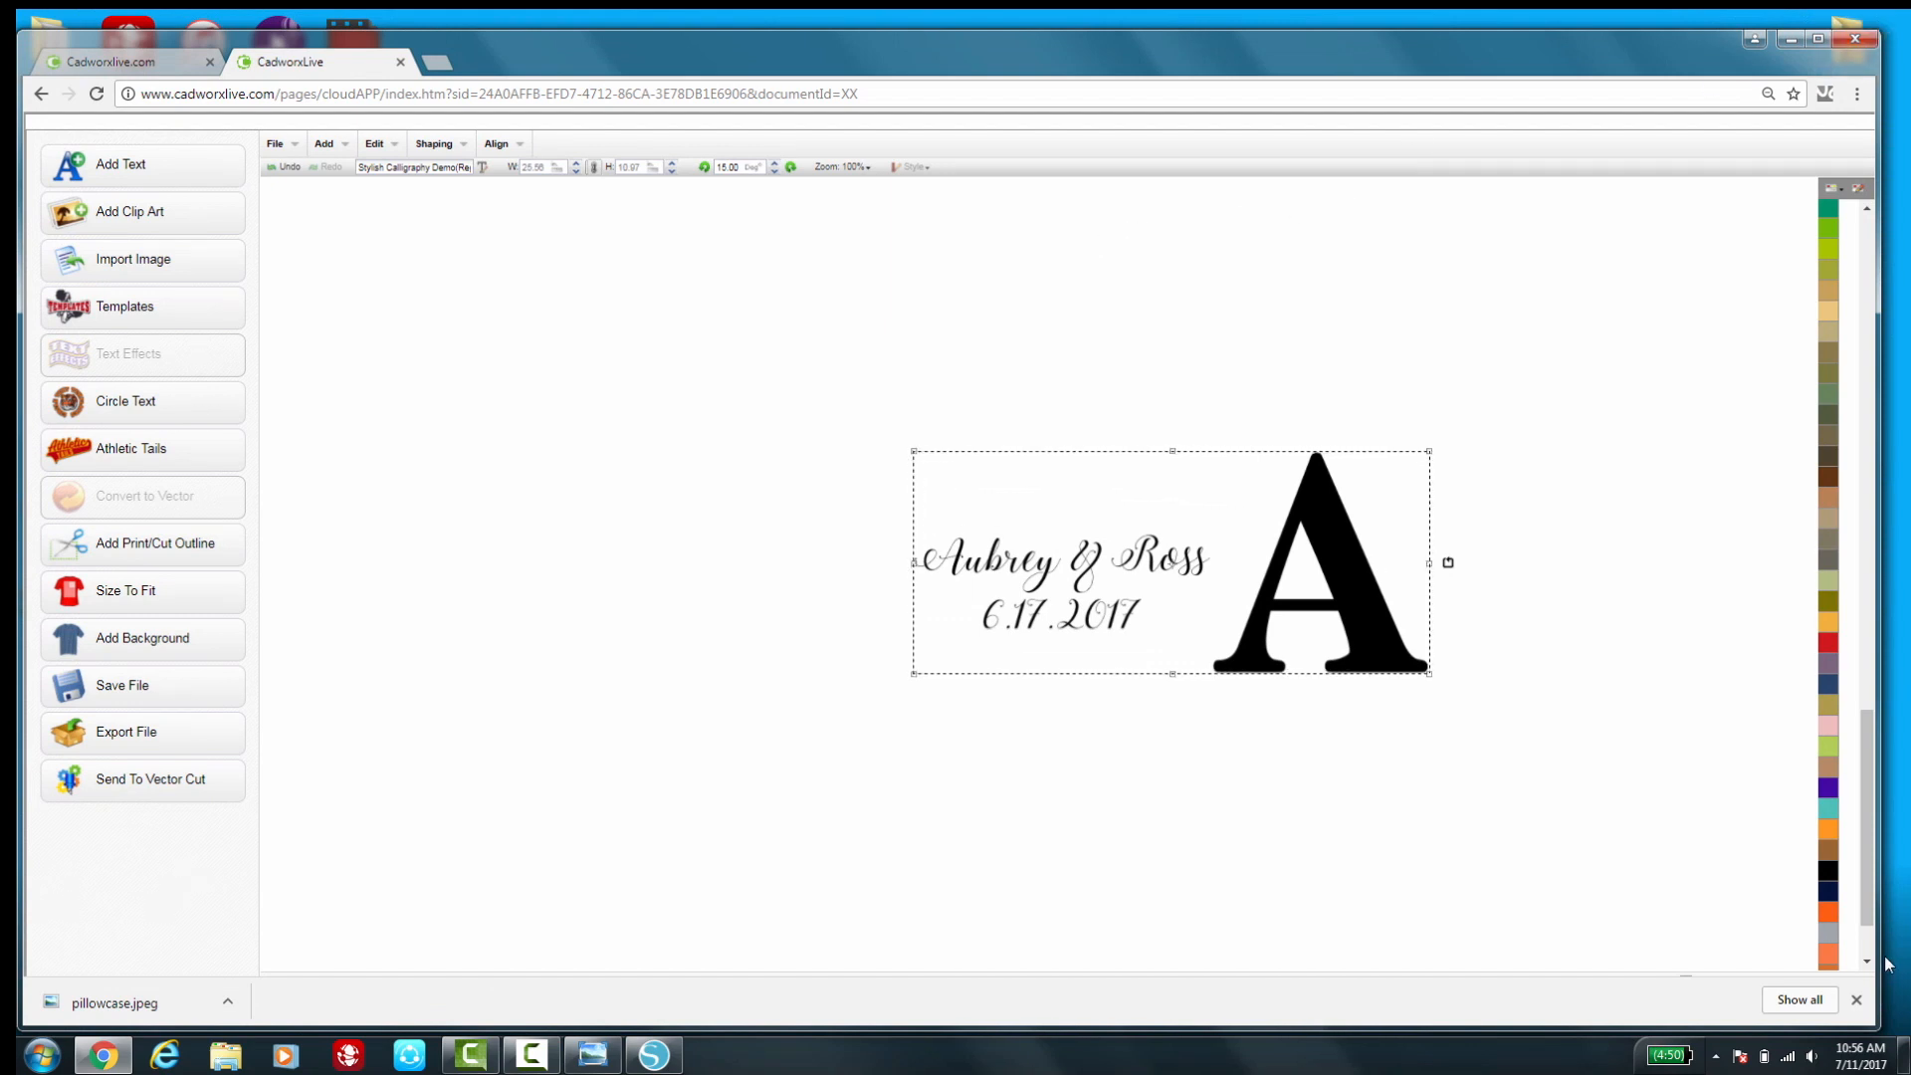
drag(1878, 1026, 1831, 763)
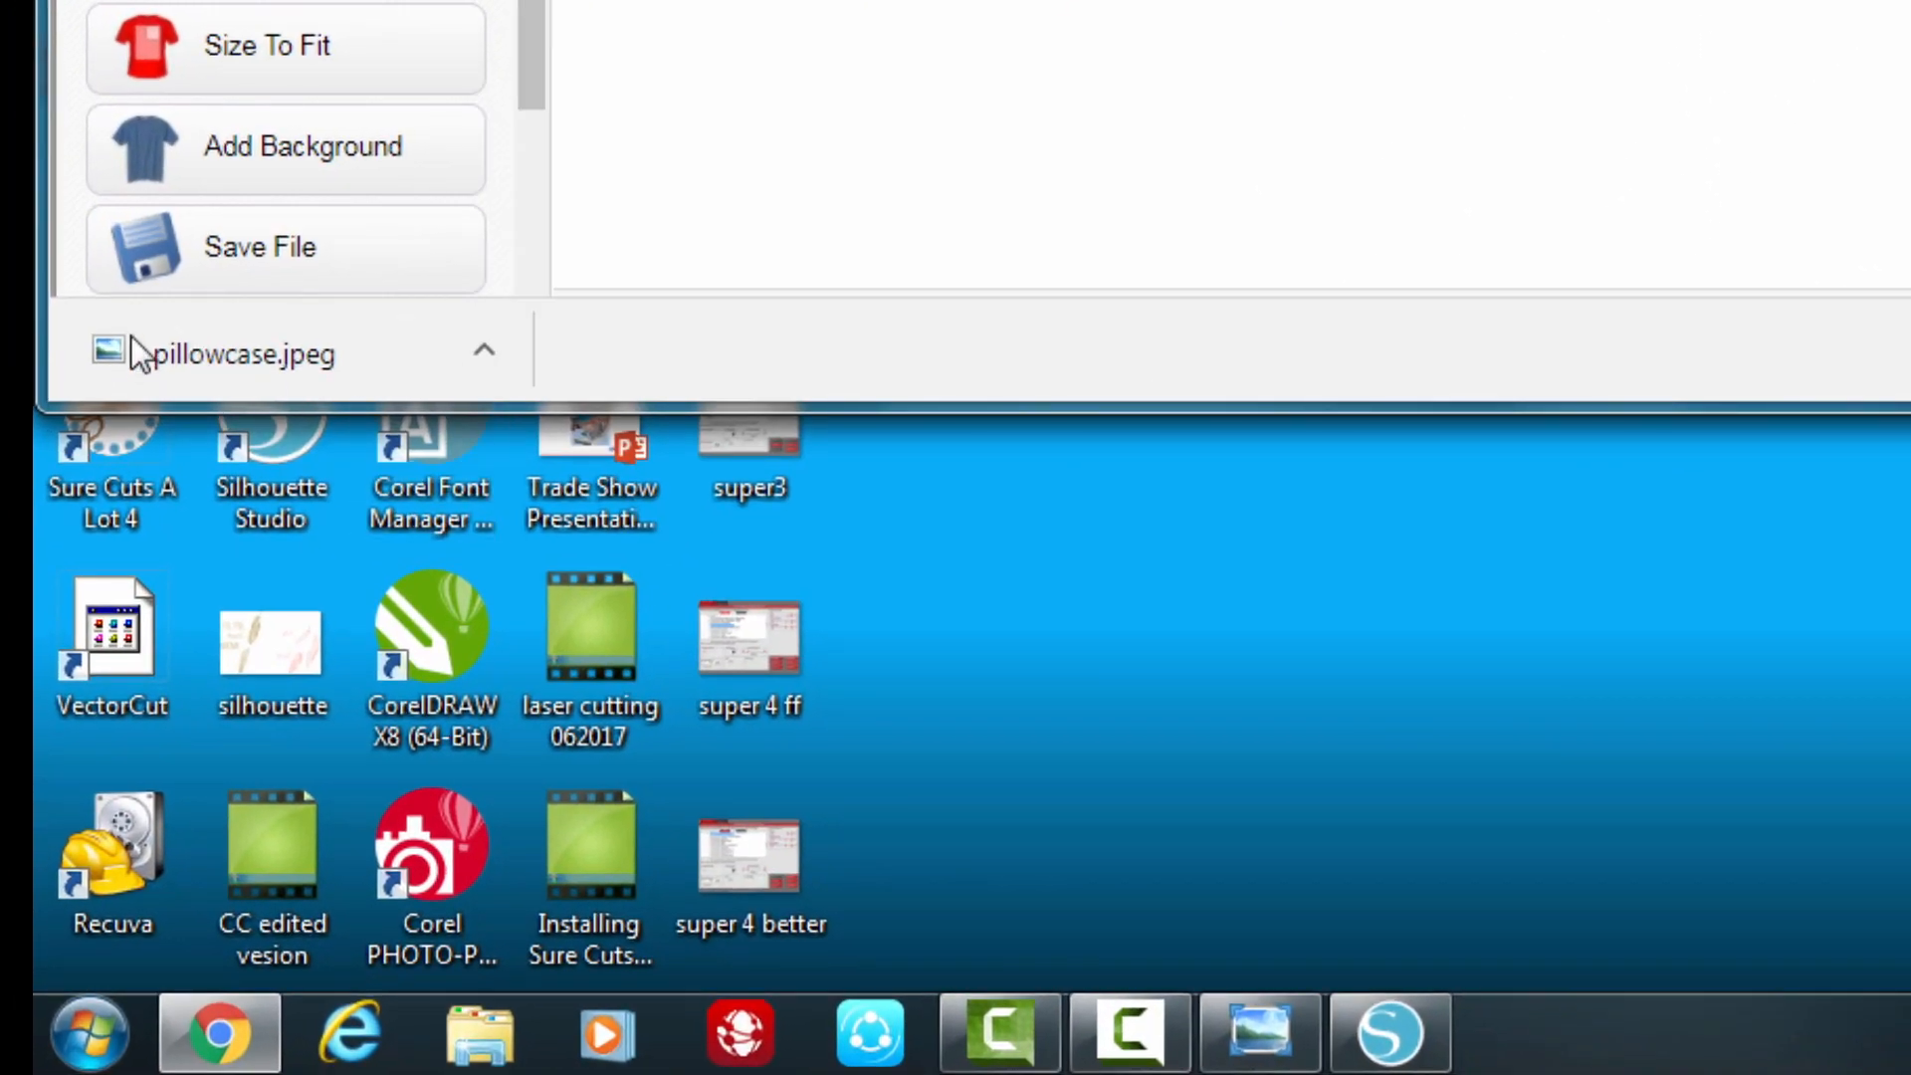
drag(211, 353, 1024, 852)
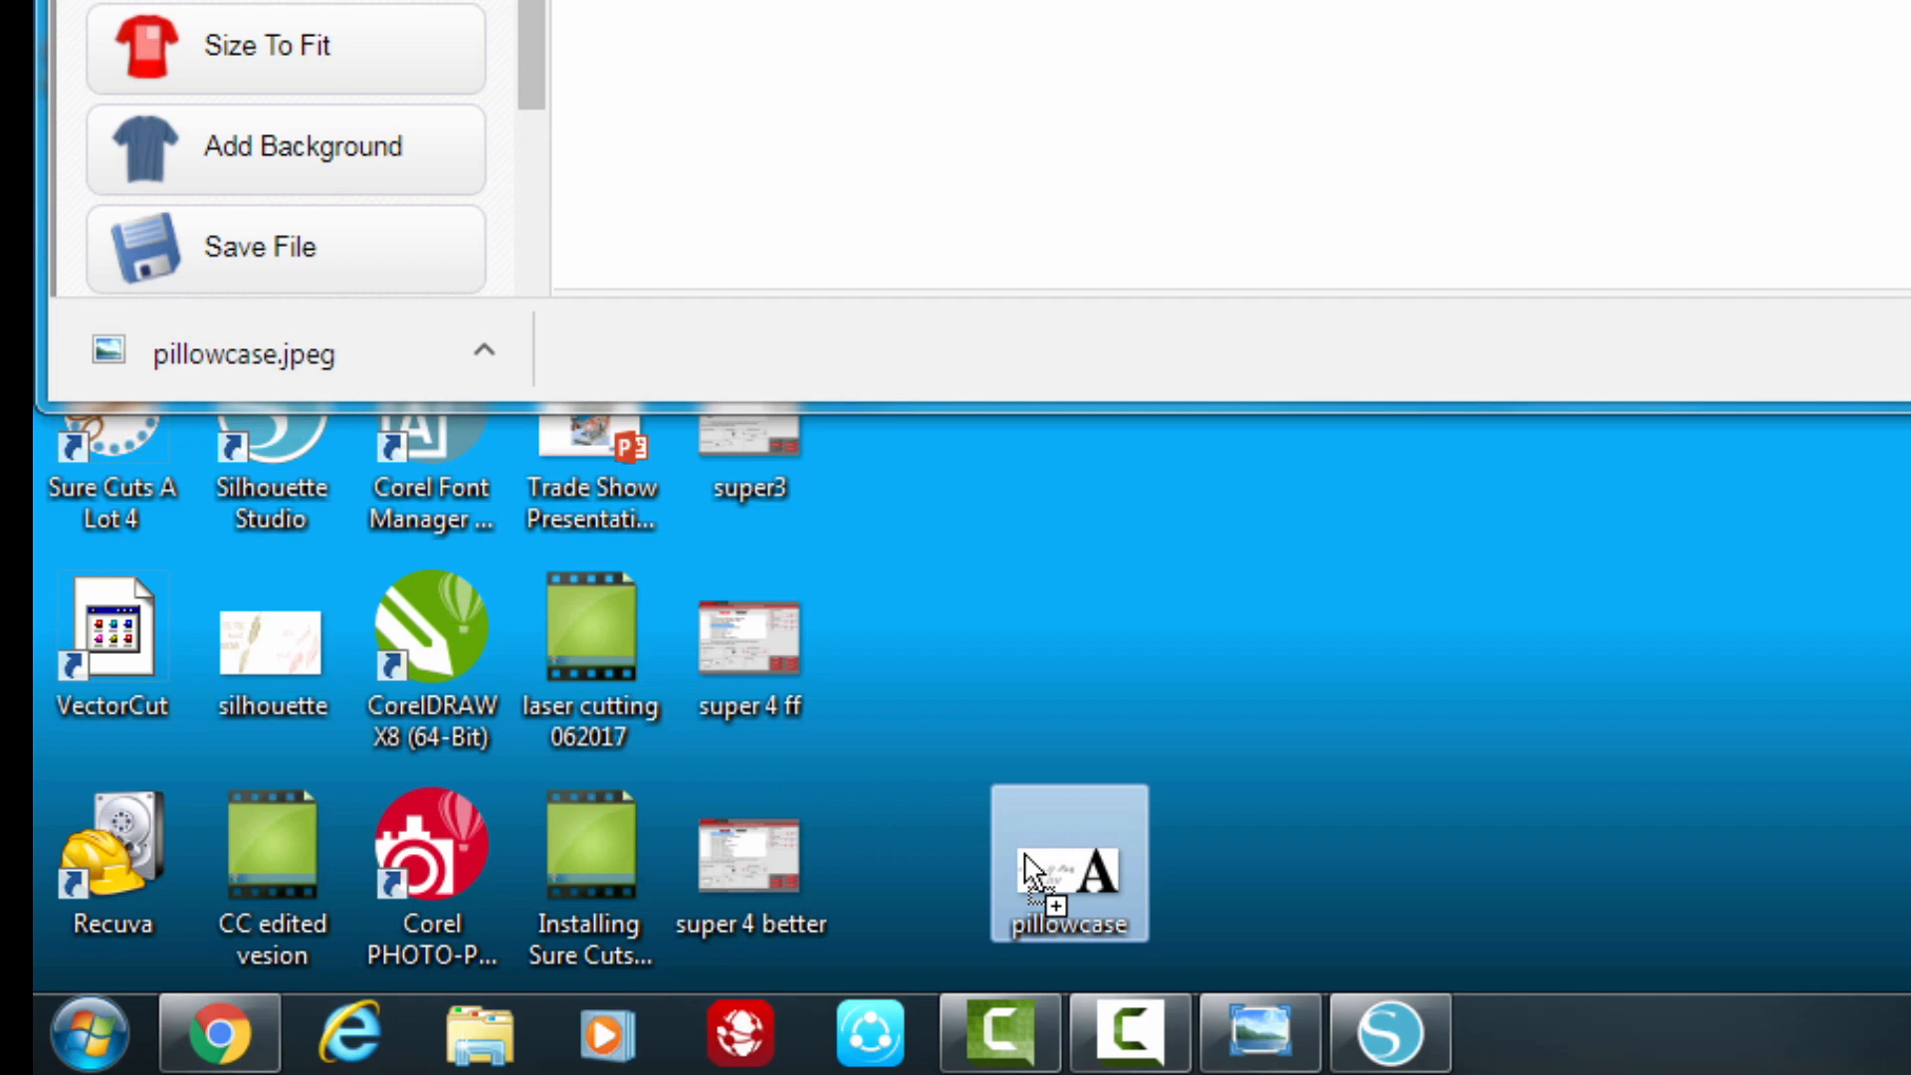
Switch to Silhouette Studio and open the pillowcase image from the Desktop folder
mouse_move(1433, 1057)
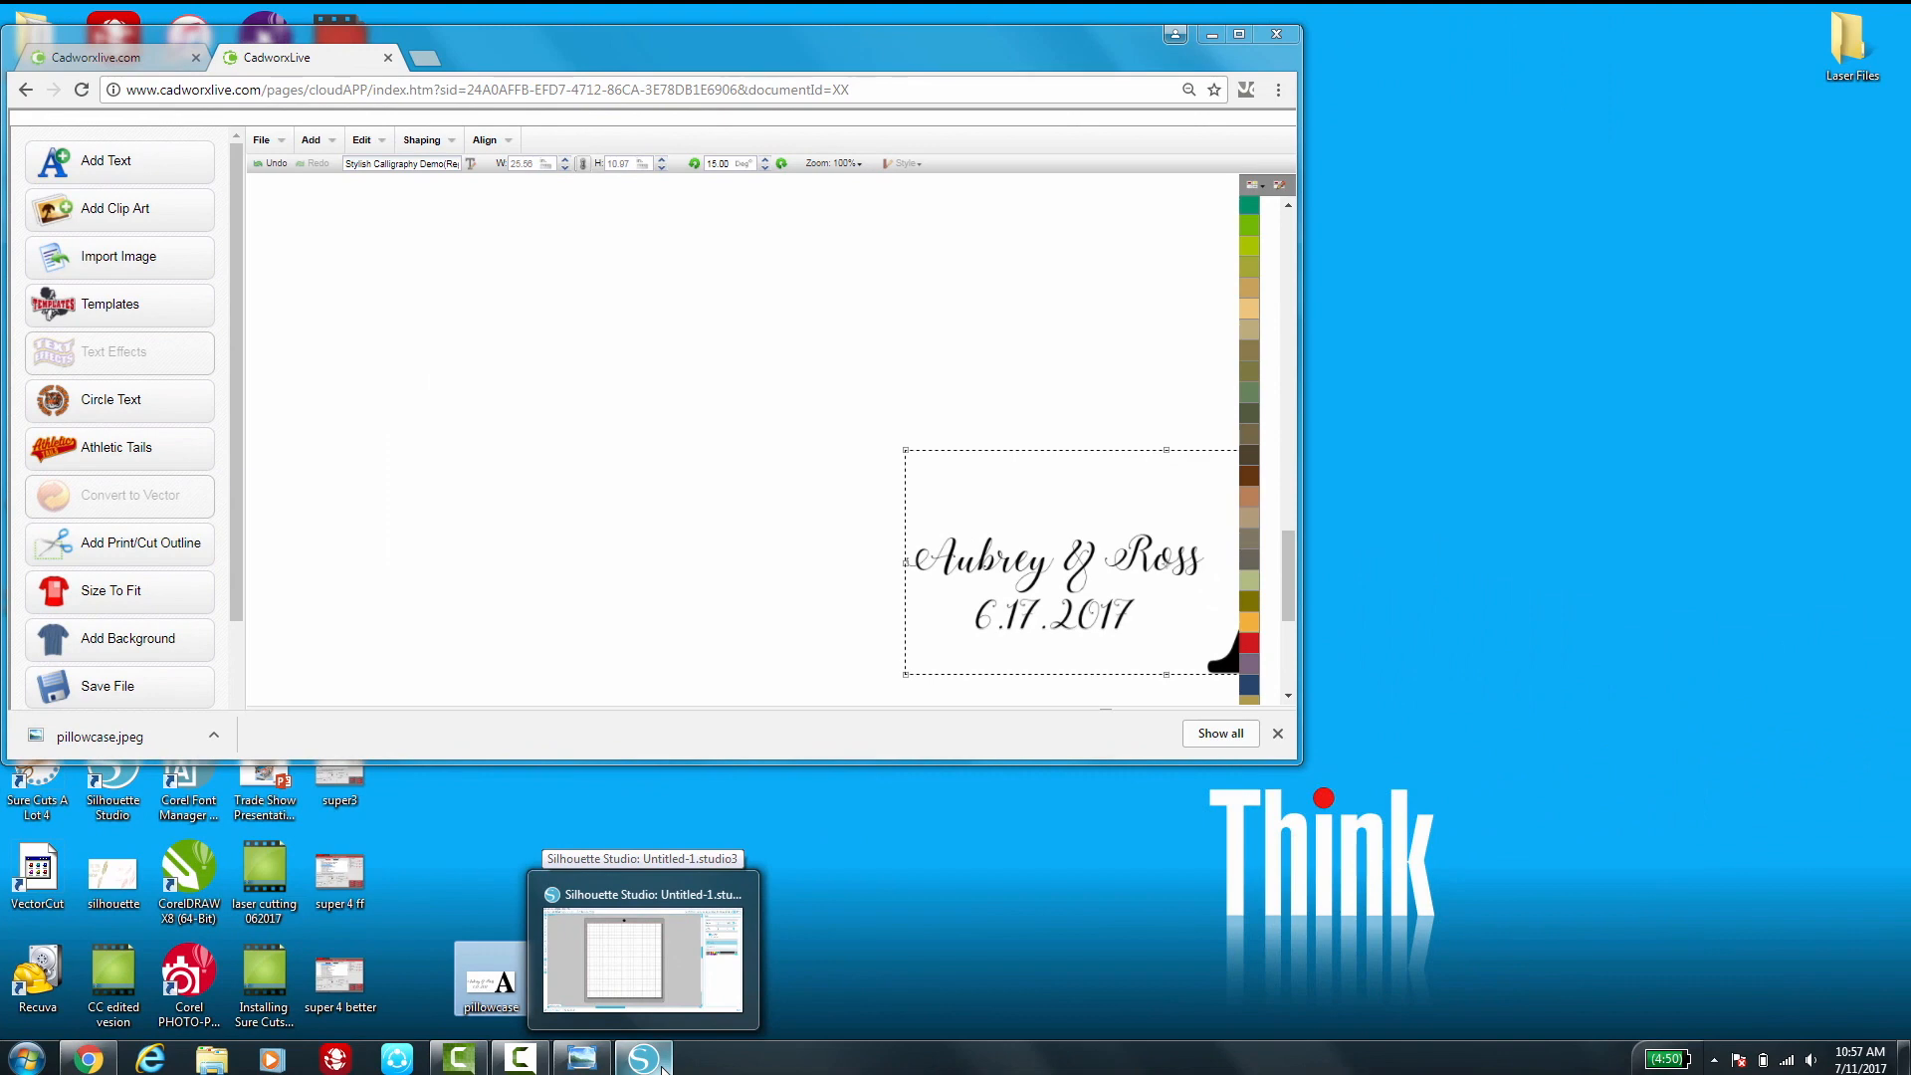
click(662, 1068)
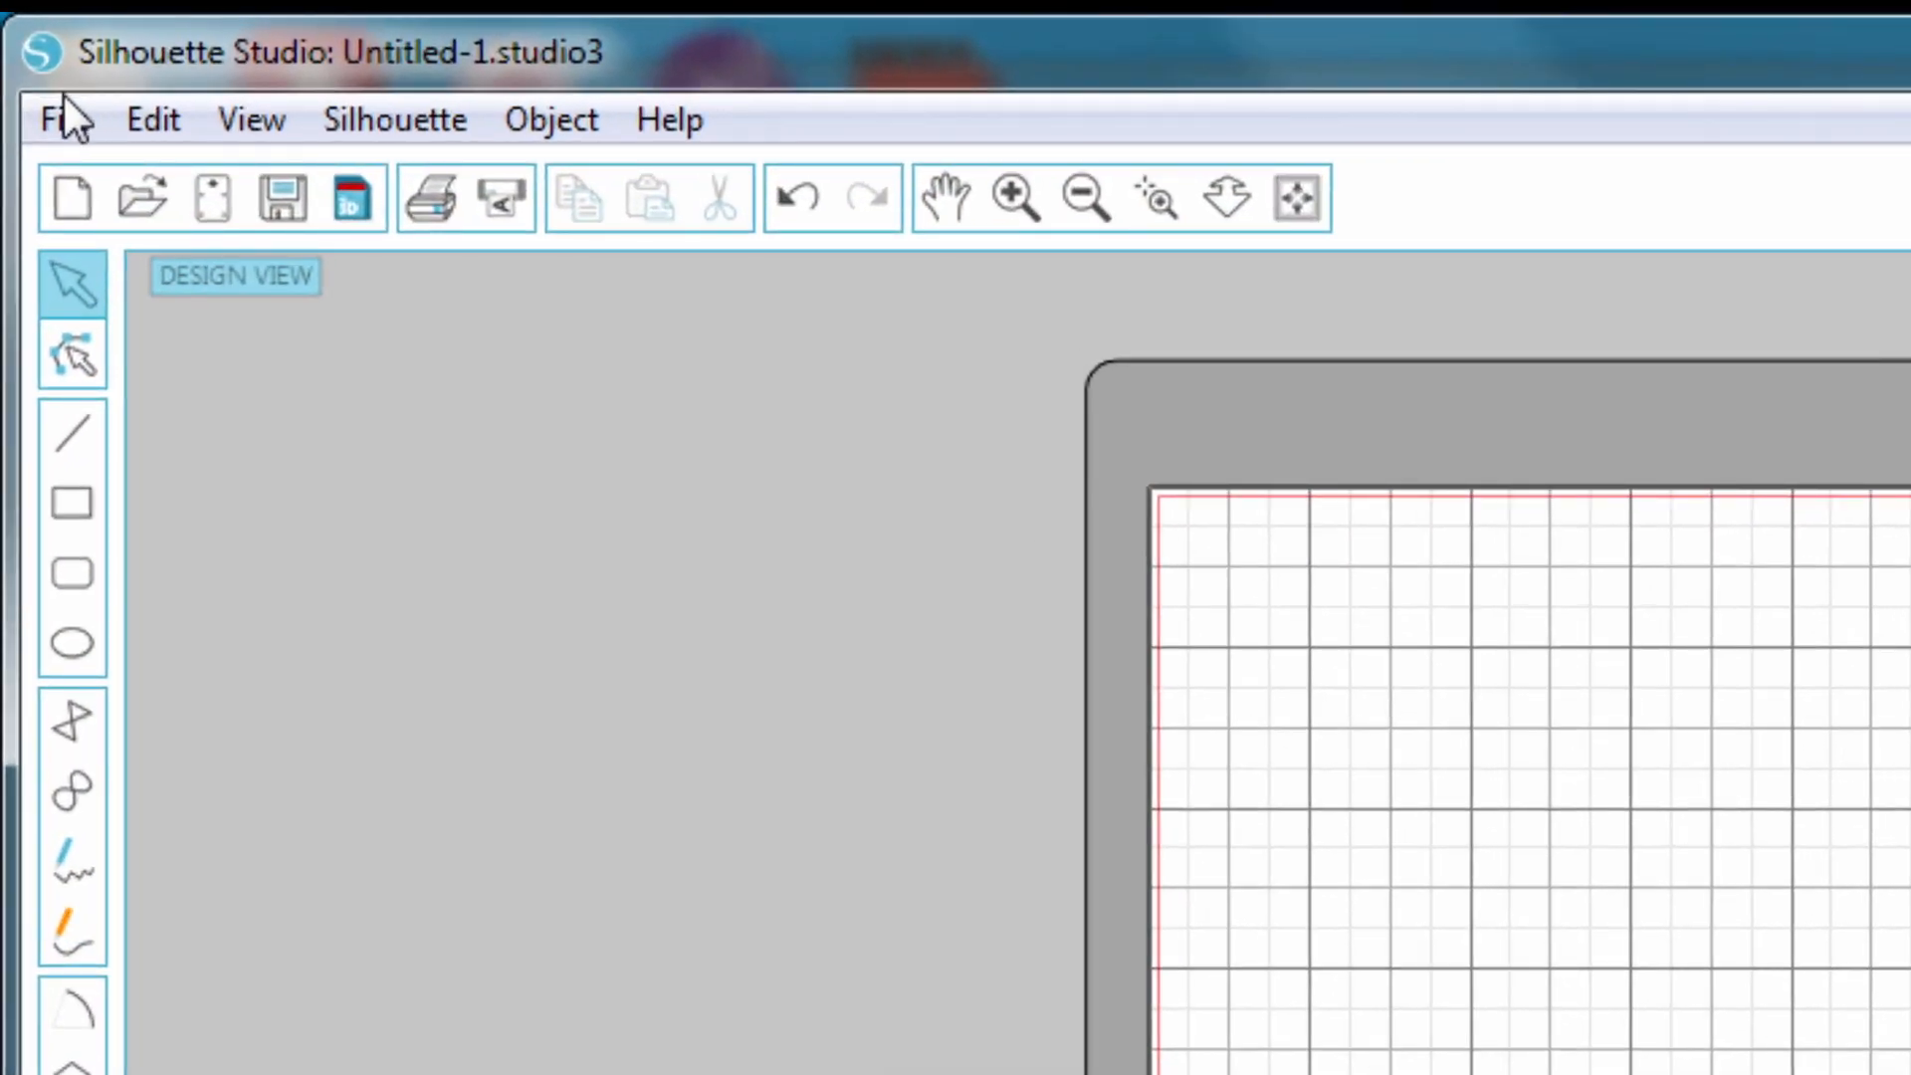
click(26, 44)
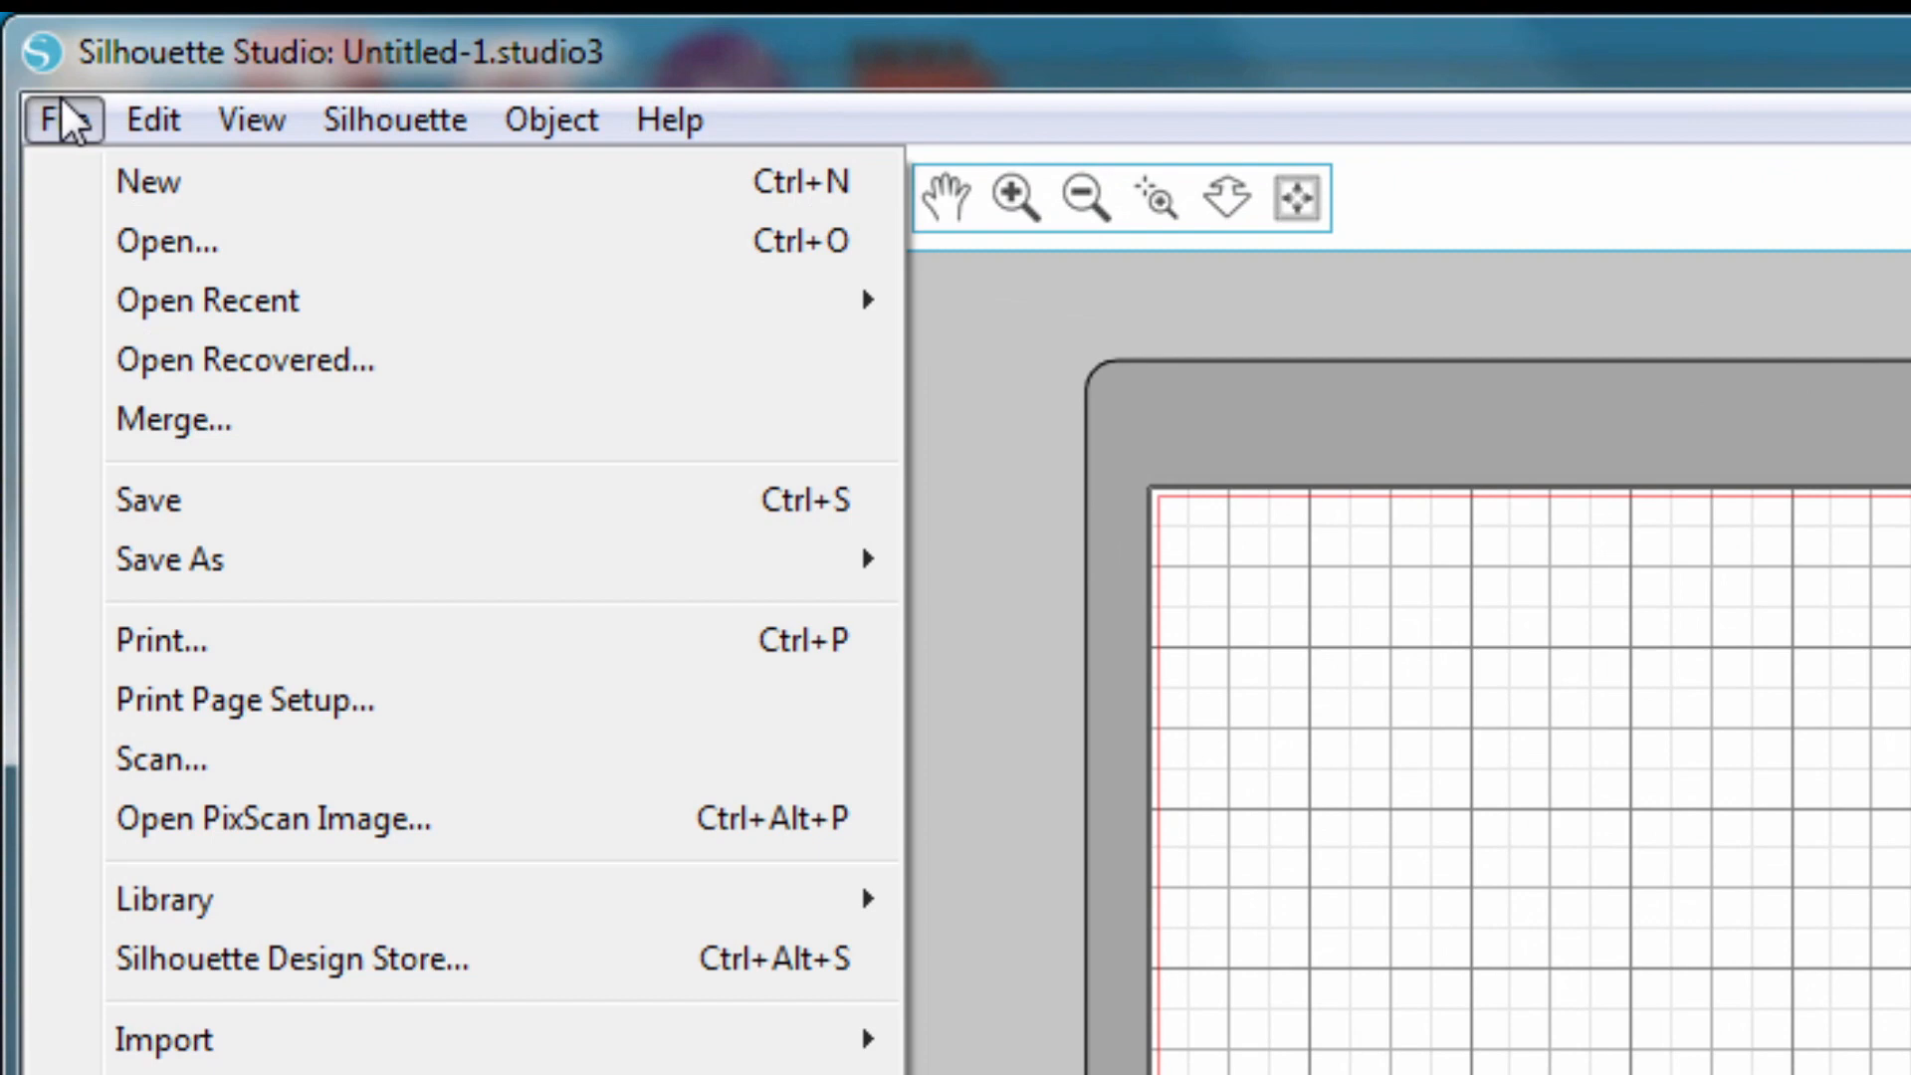
click(231, 237)
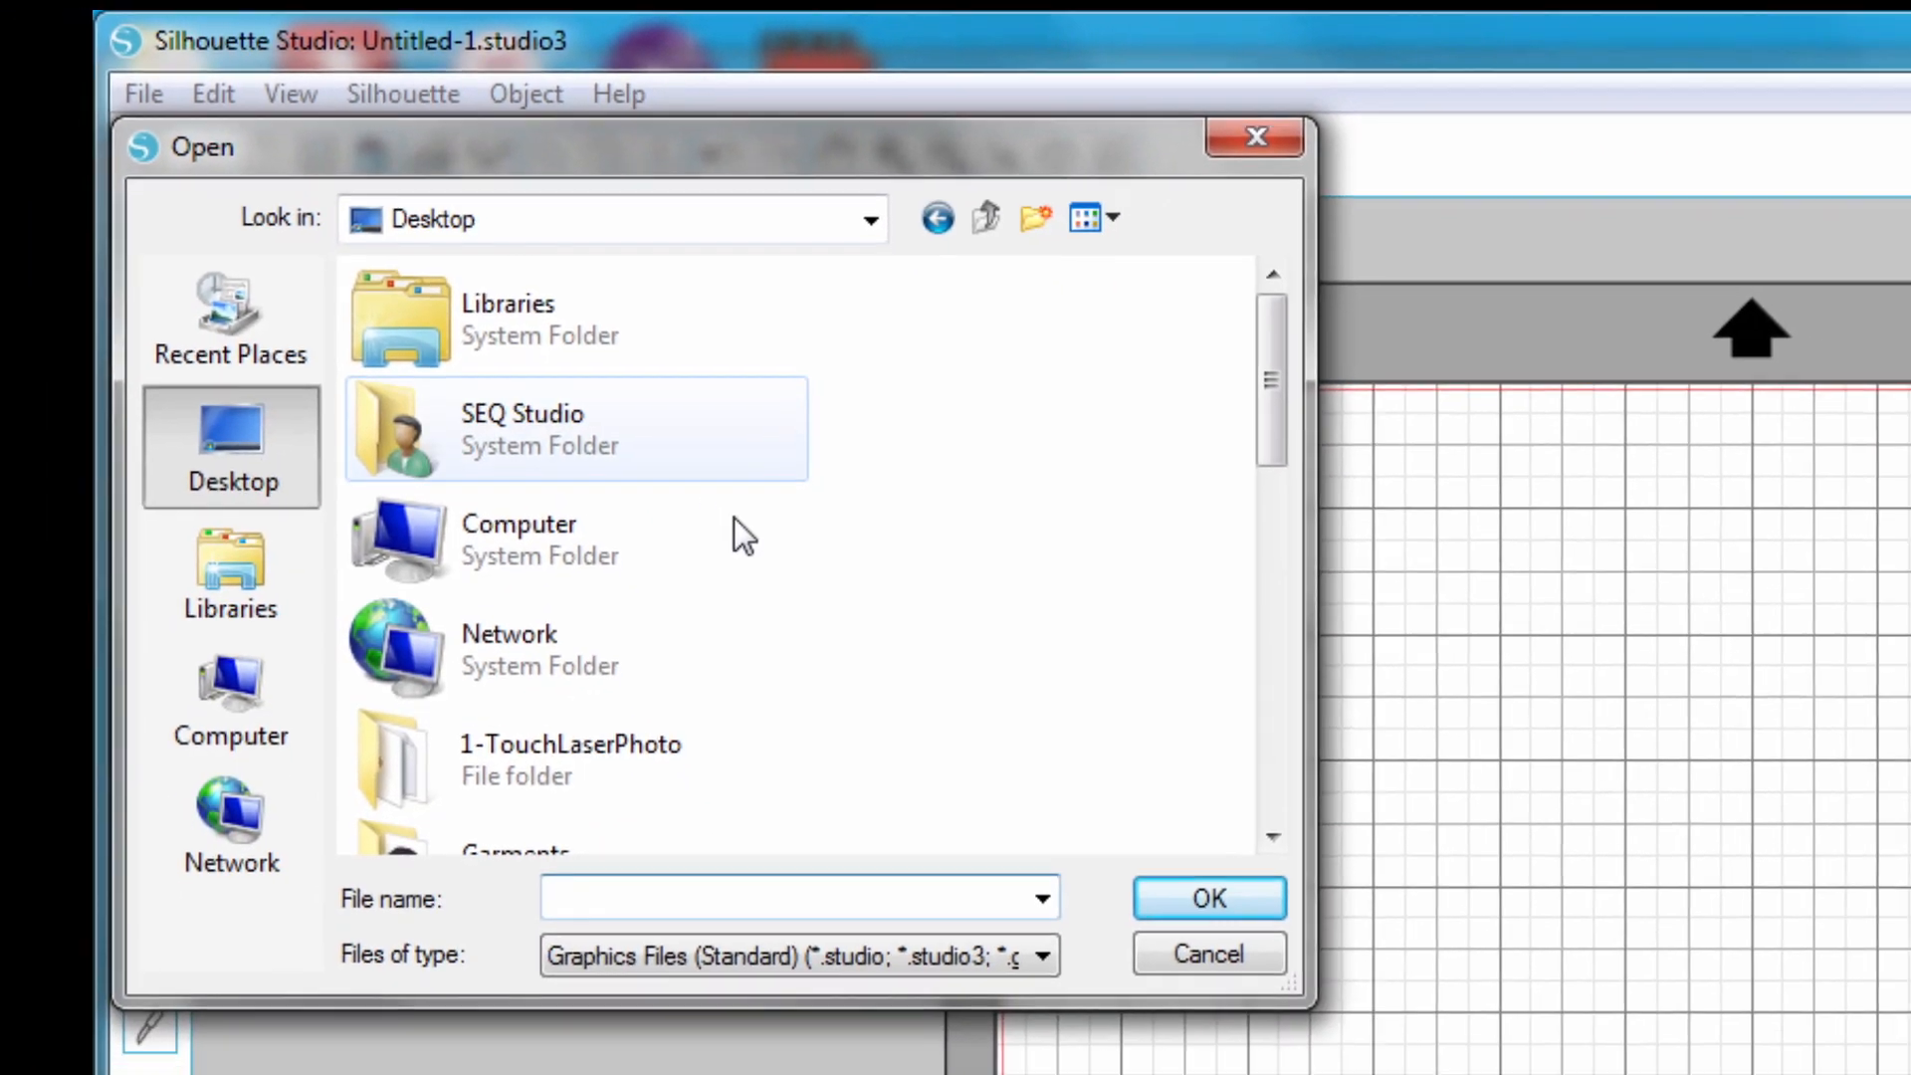
scroll(766, 525, down, 10)
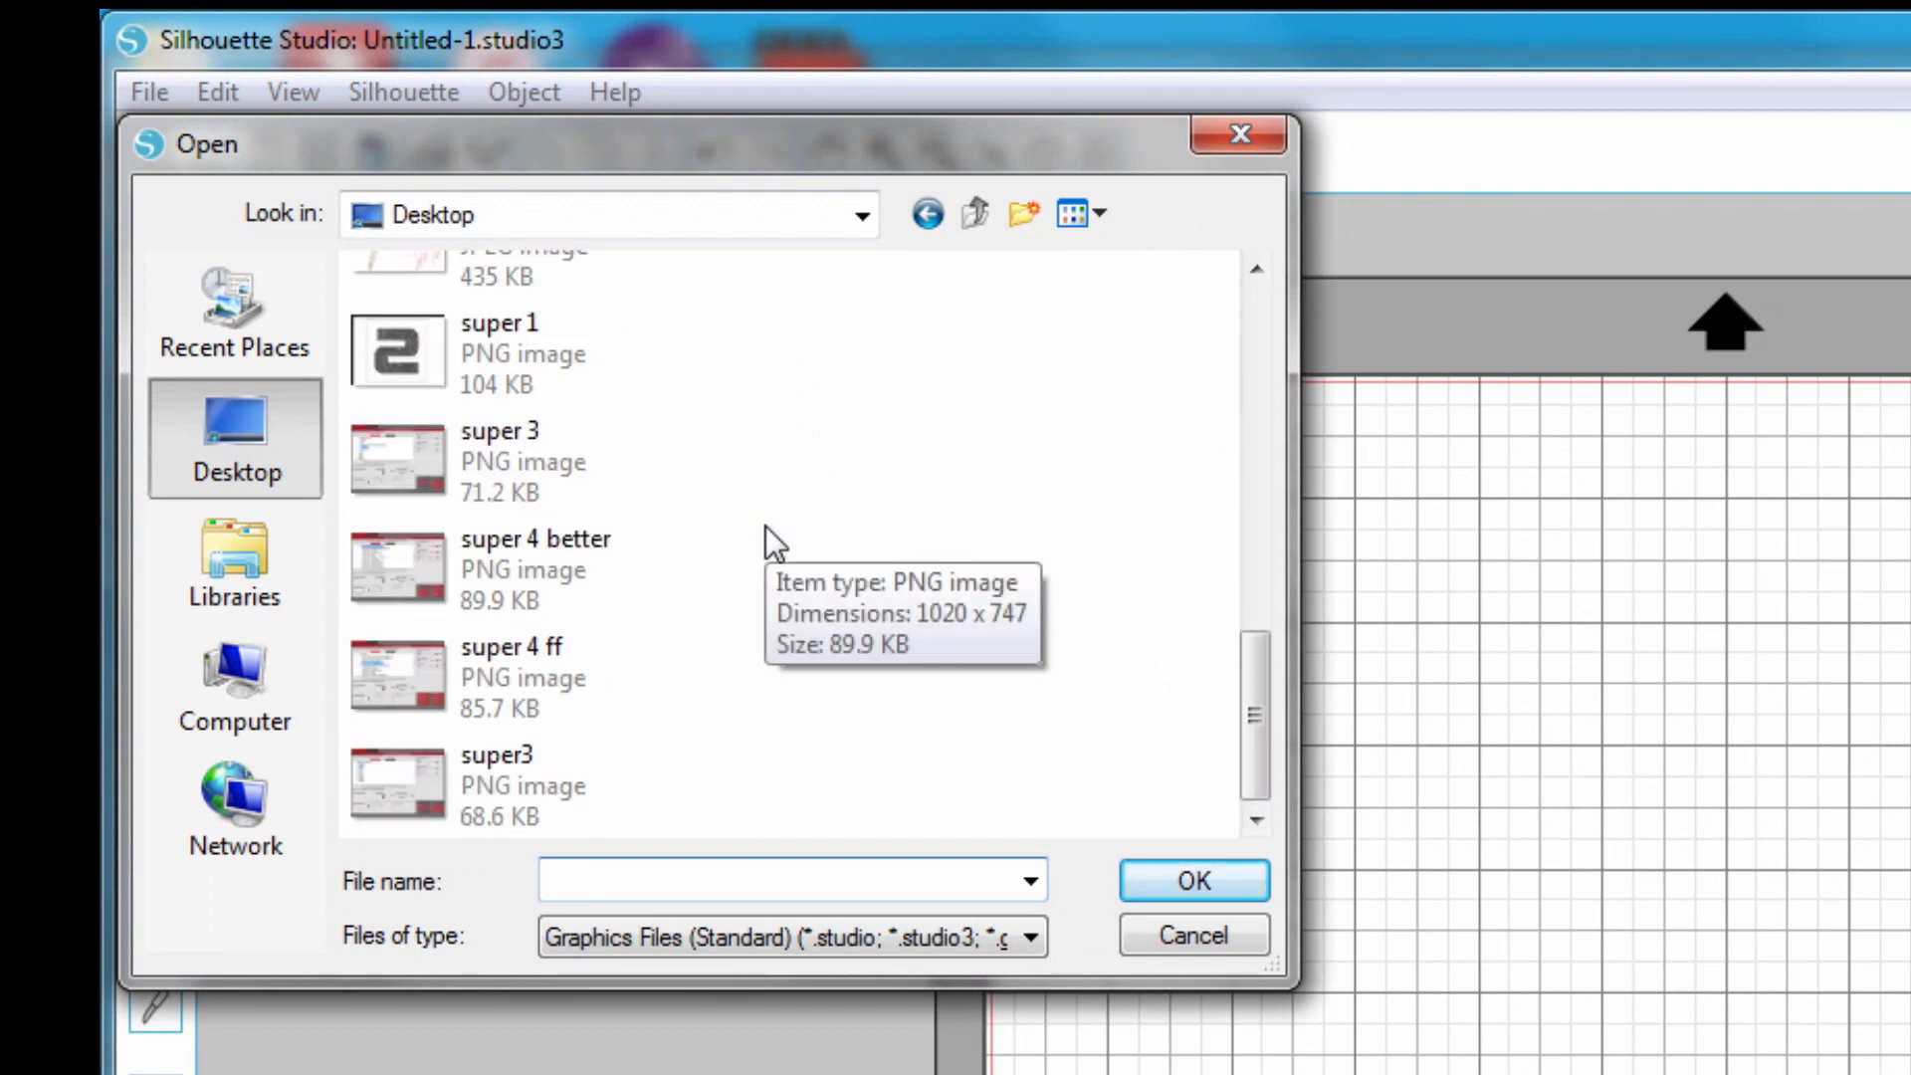
scroll(822, 552, up, 3)
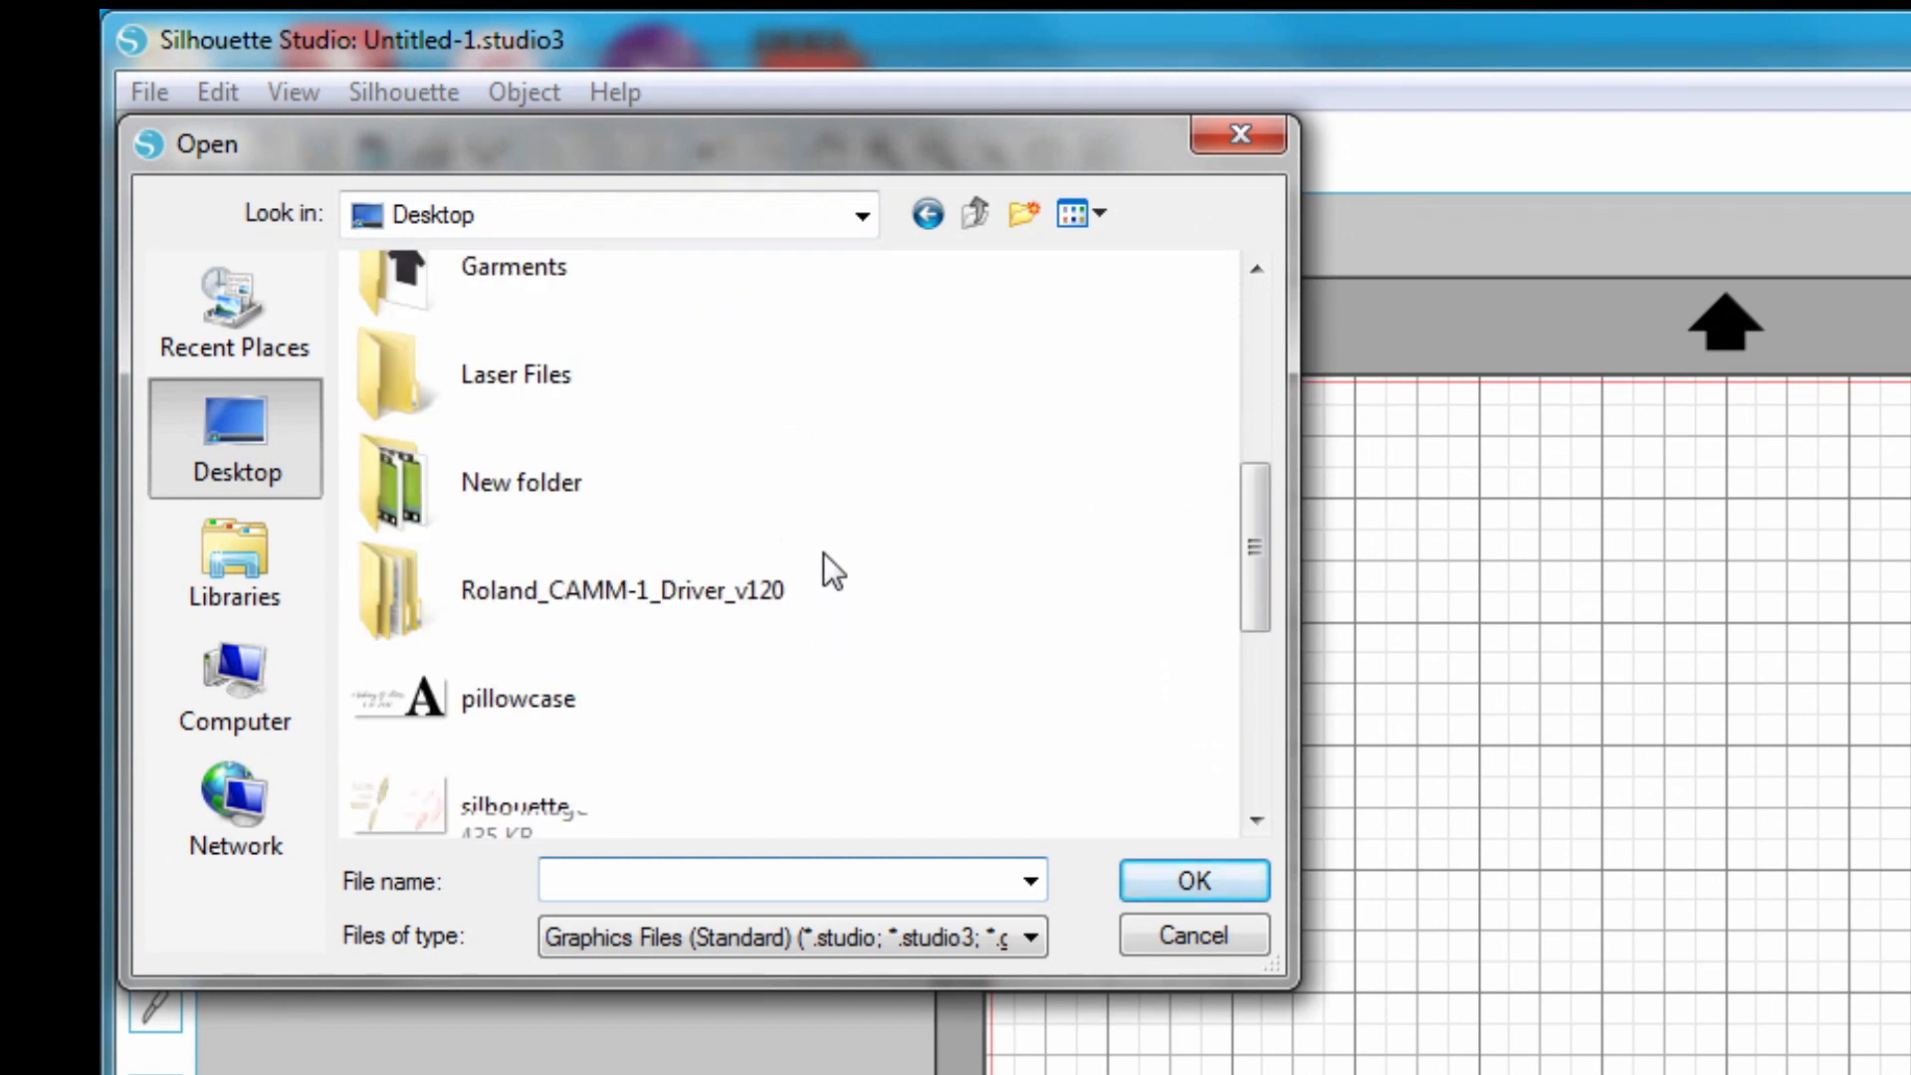
double_click(571, 678)
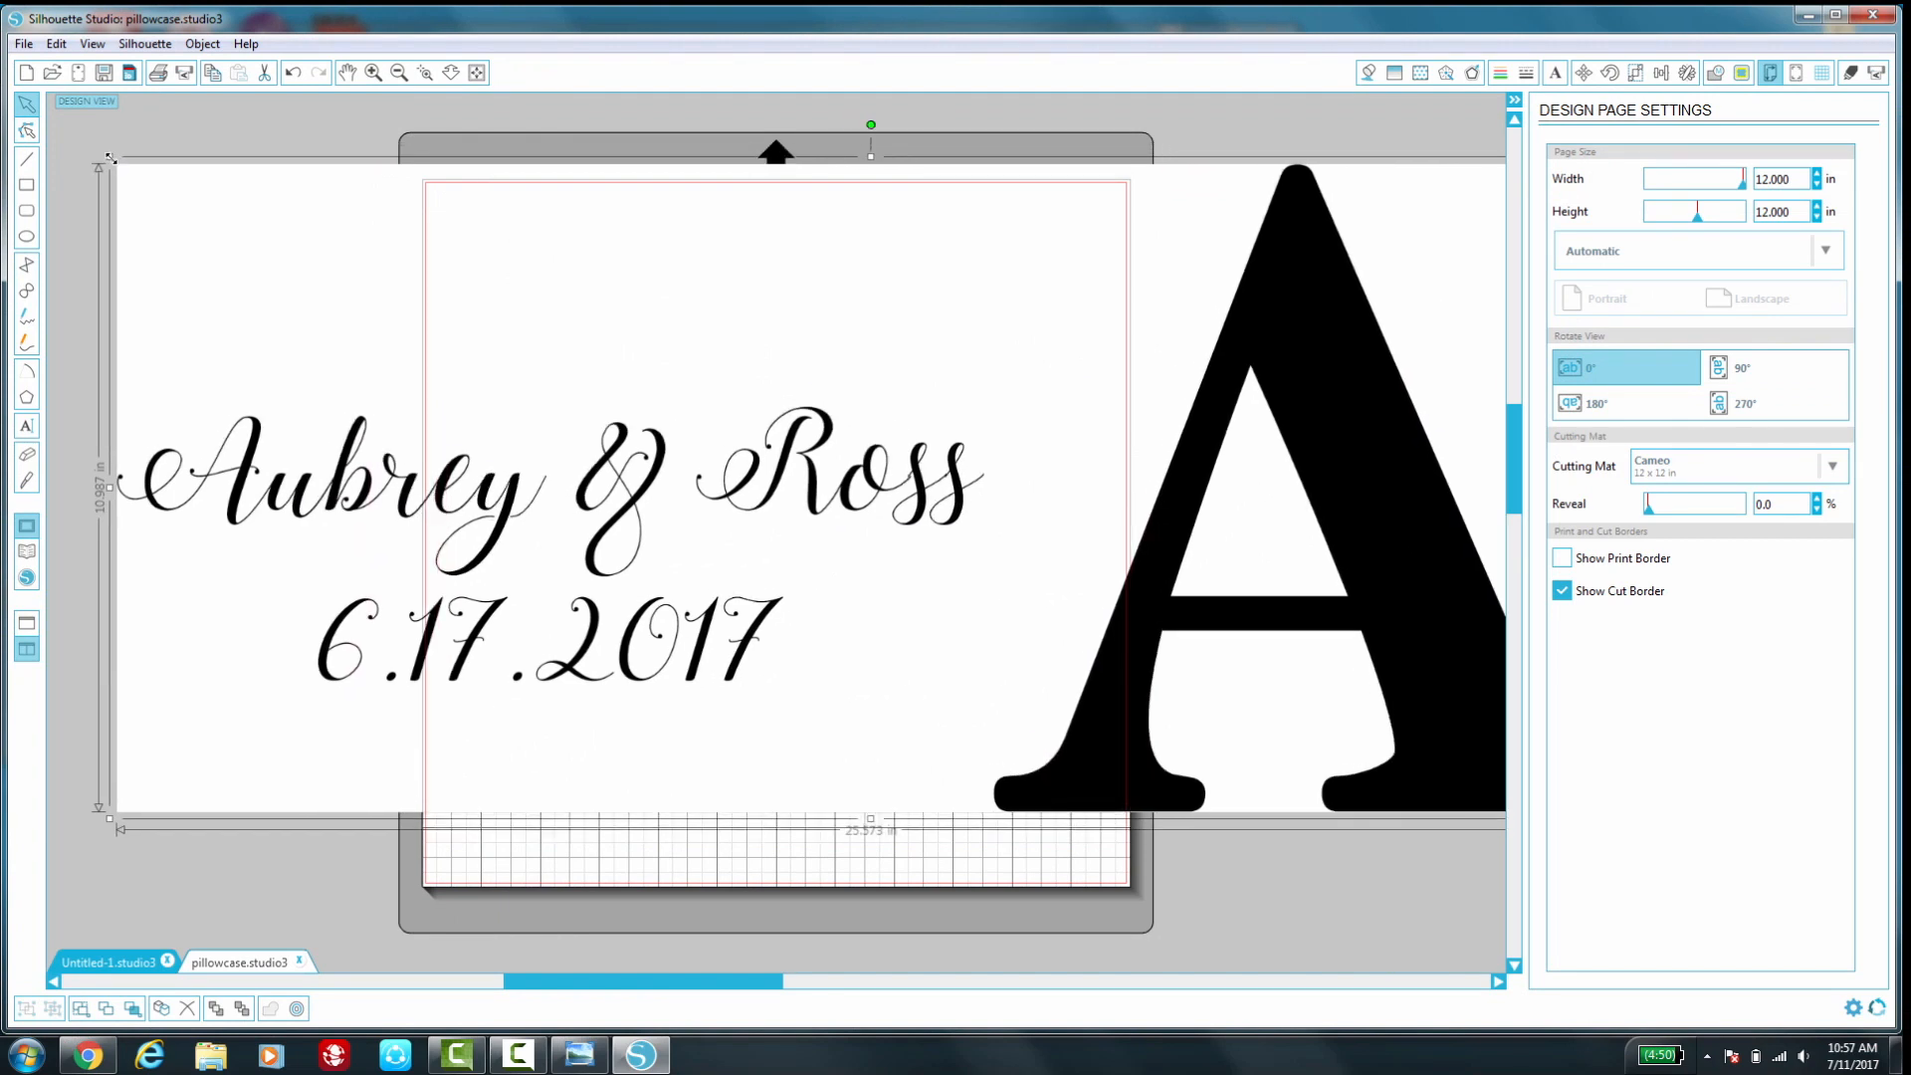
Scale the pillowcase image down and centre it over the cutting mat, and set a trace area enclosing the whole artwork
drag(157, 190, 485, 378)
drag(1145, 448, 1068, 409)
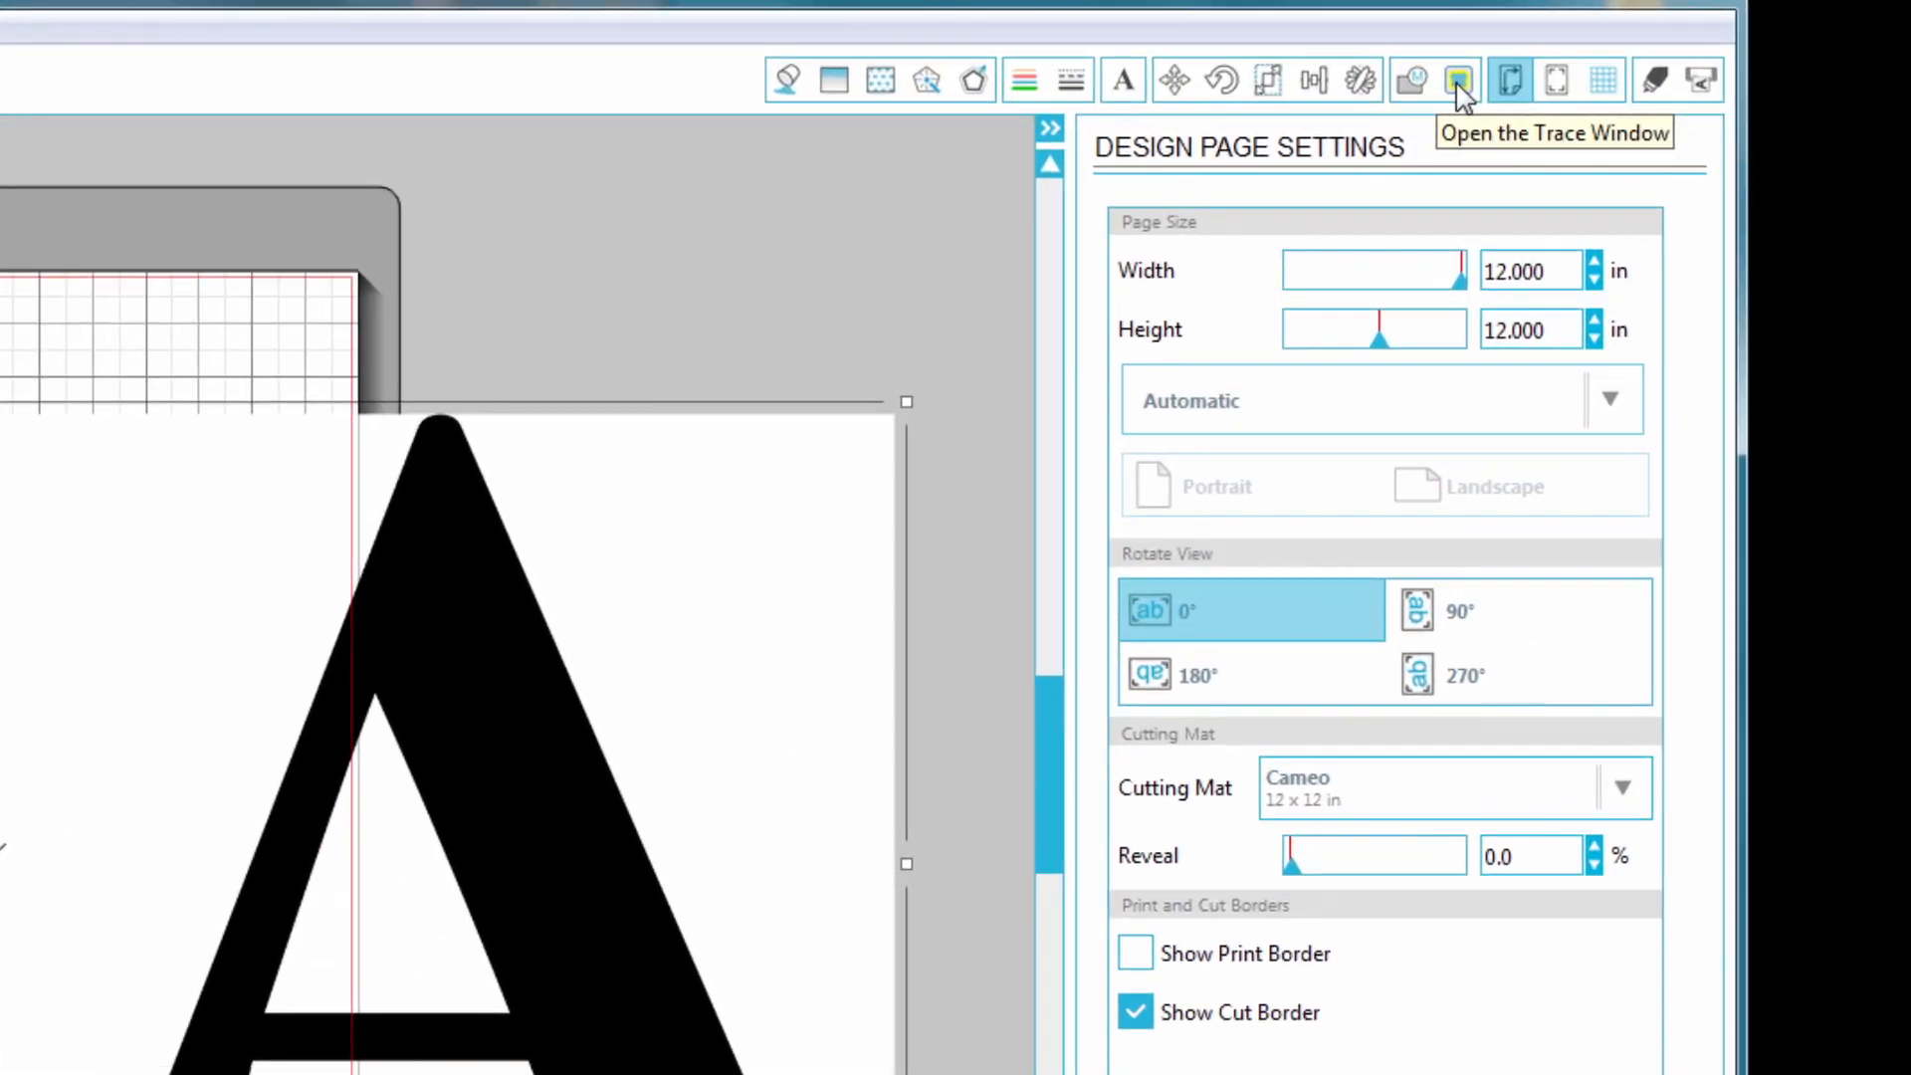
click(1457, 79)
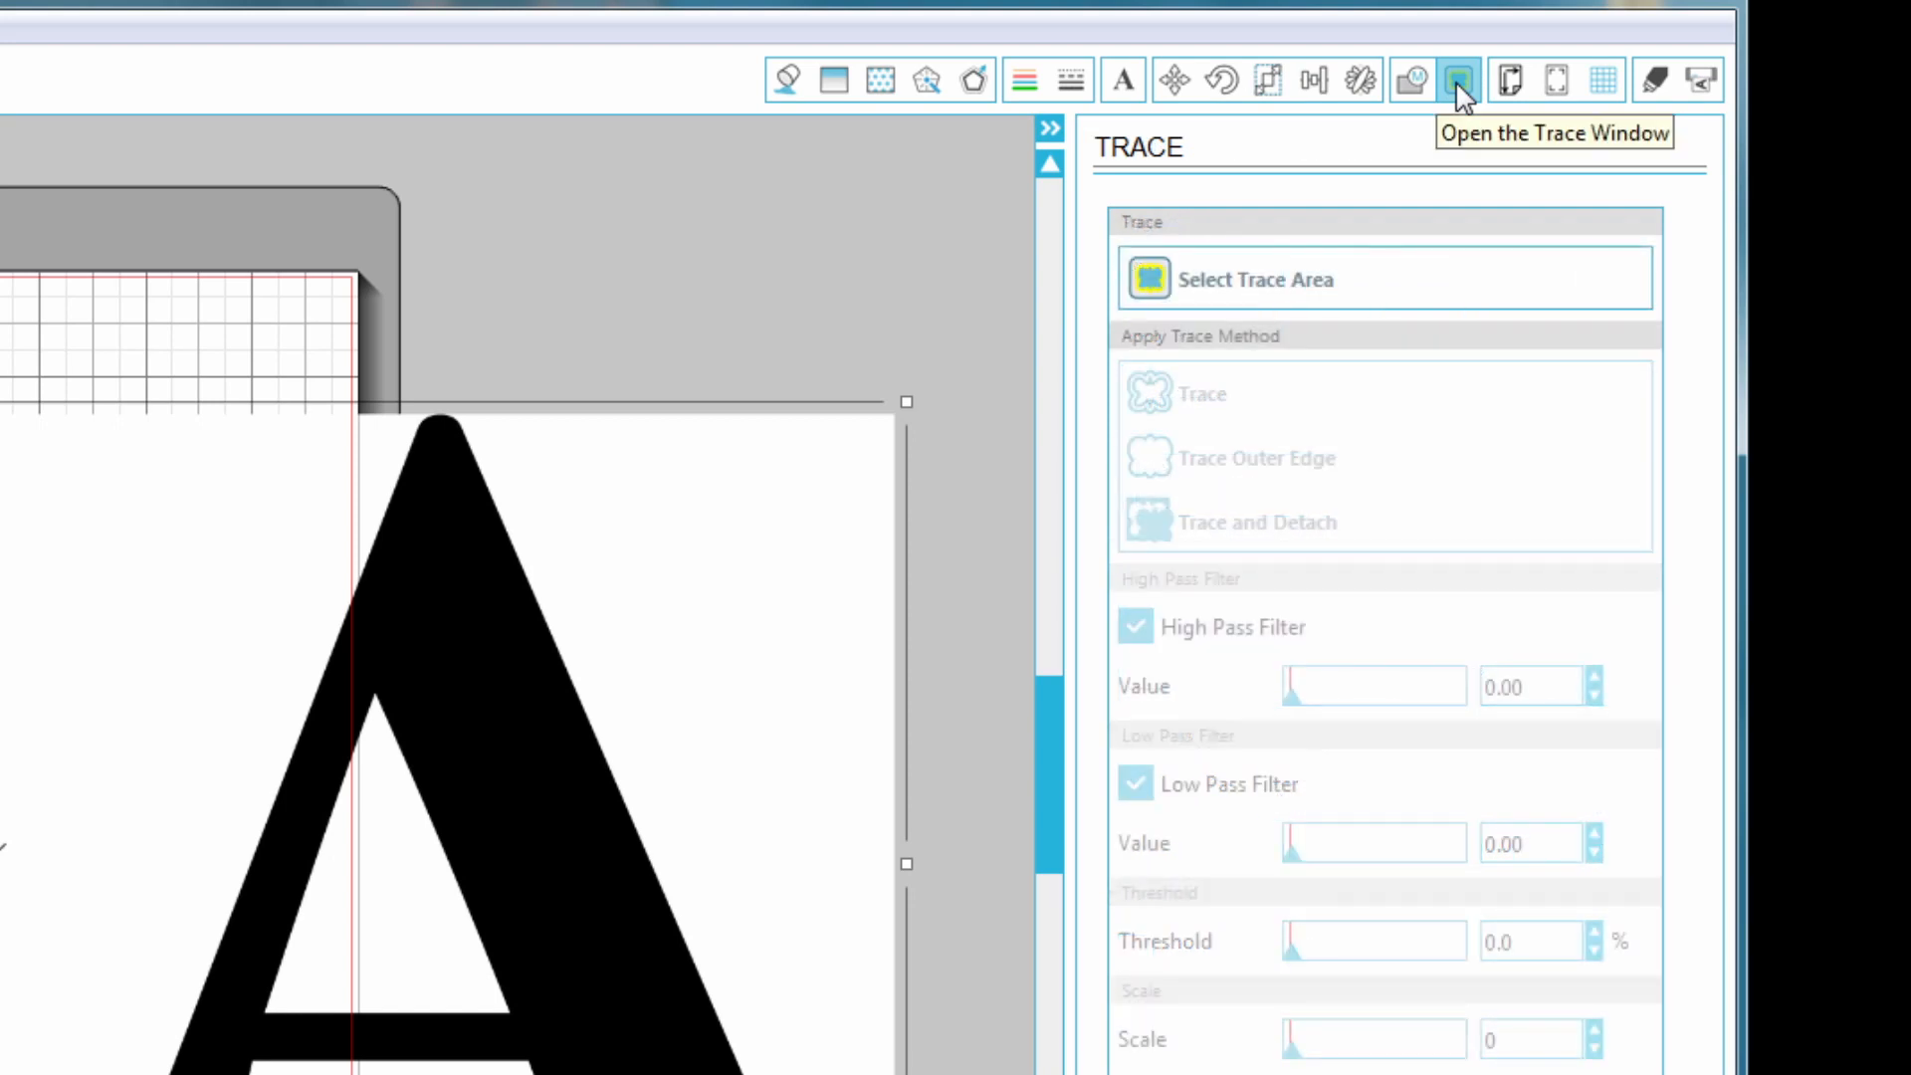
click(1326, 275)
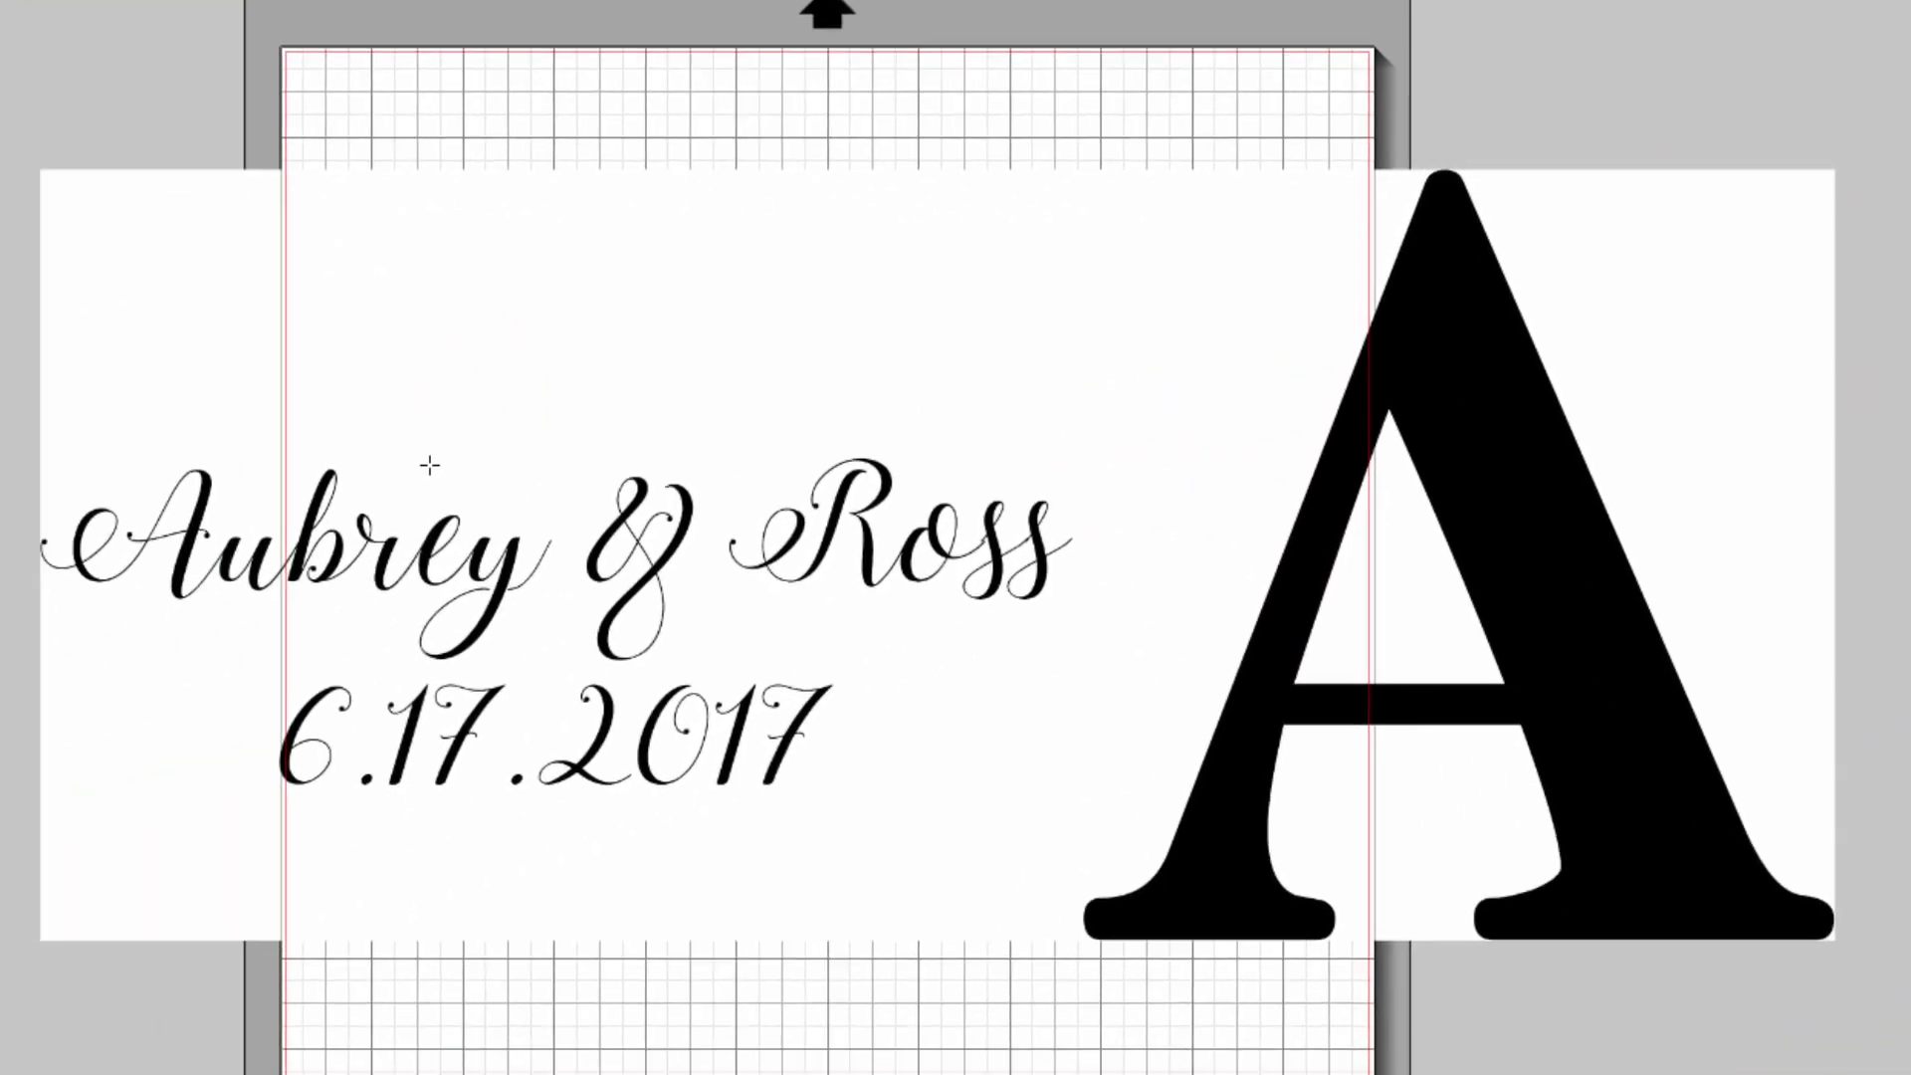
mouse_move(4, 133)
mouse_down()
mouse_move(994, 733)
mouse_move(1398, 917)
mouse_move(1727, 1023)
mouse_move(1903, 1005)
mouse_up()
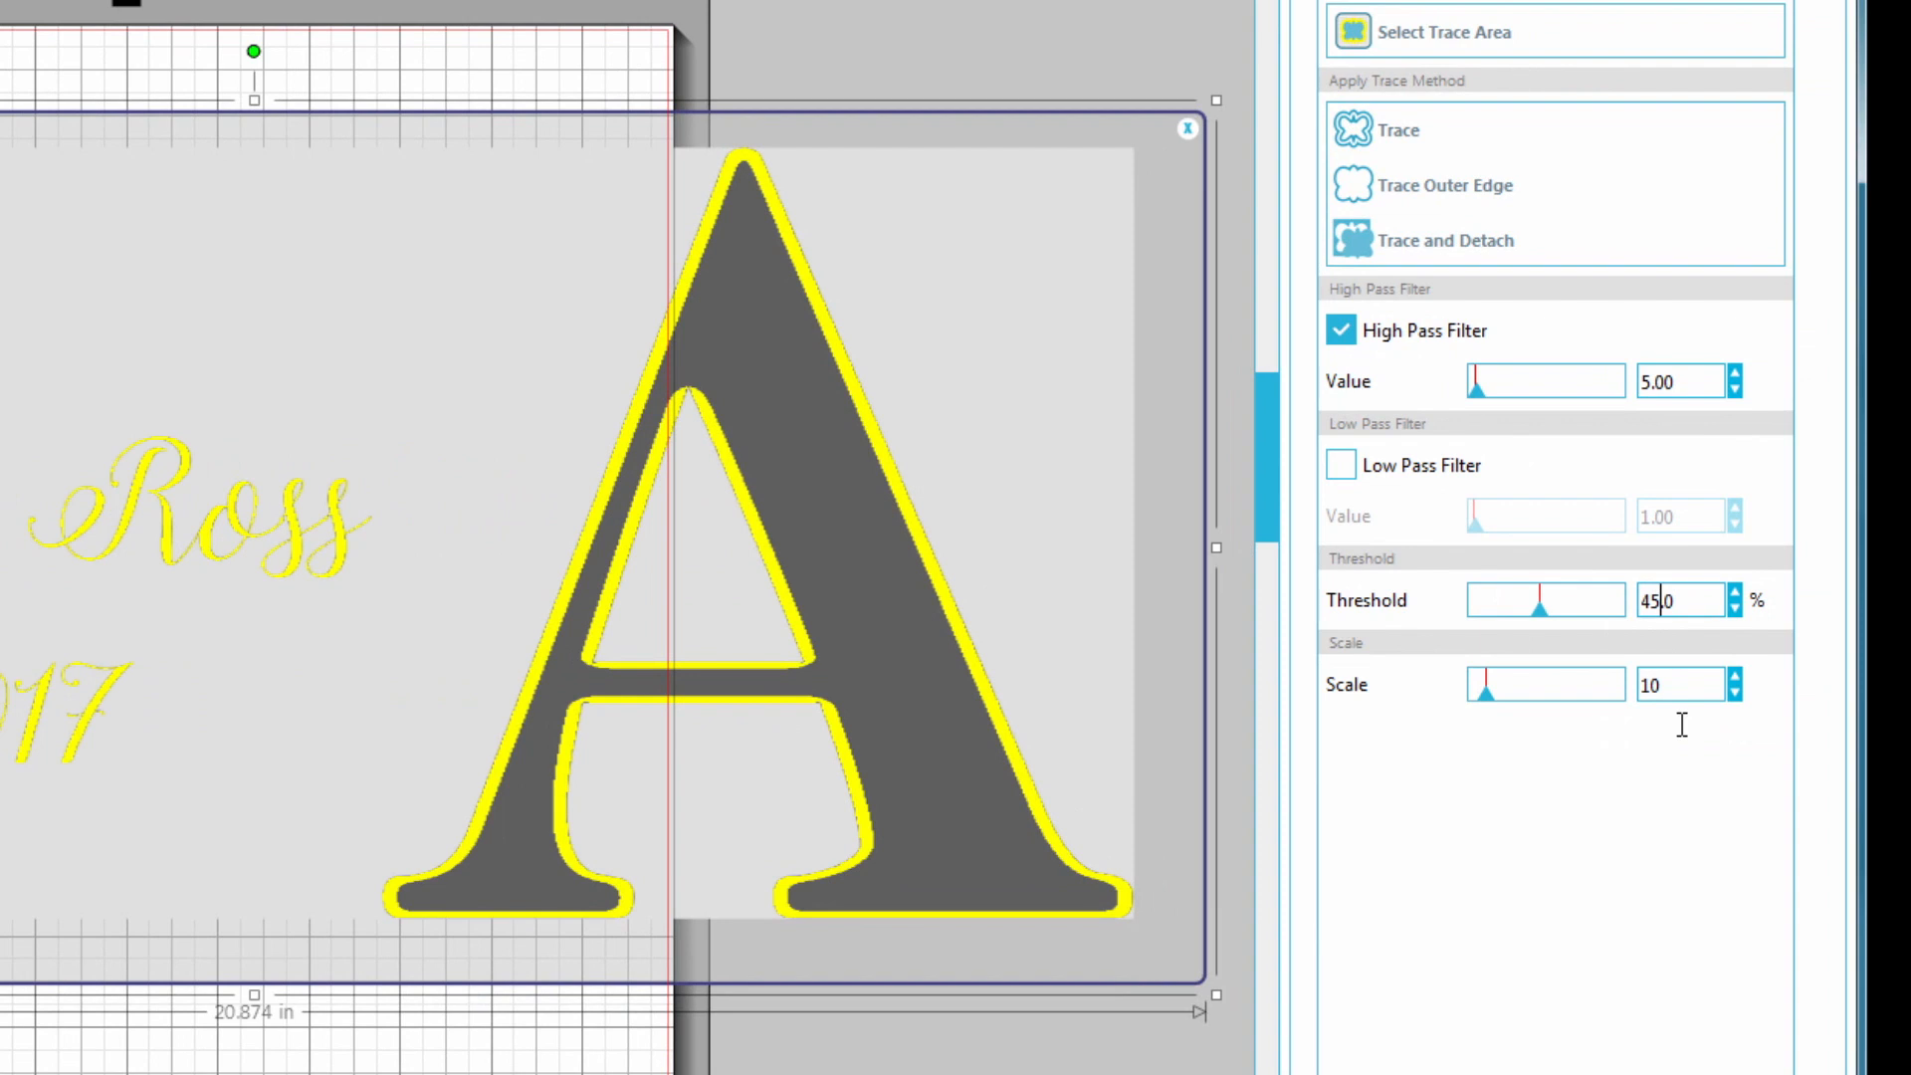
Set the trace threshold to 50%
key(BackSpace)
key(BackSpace)
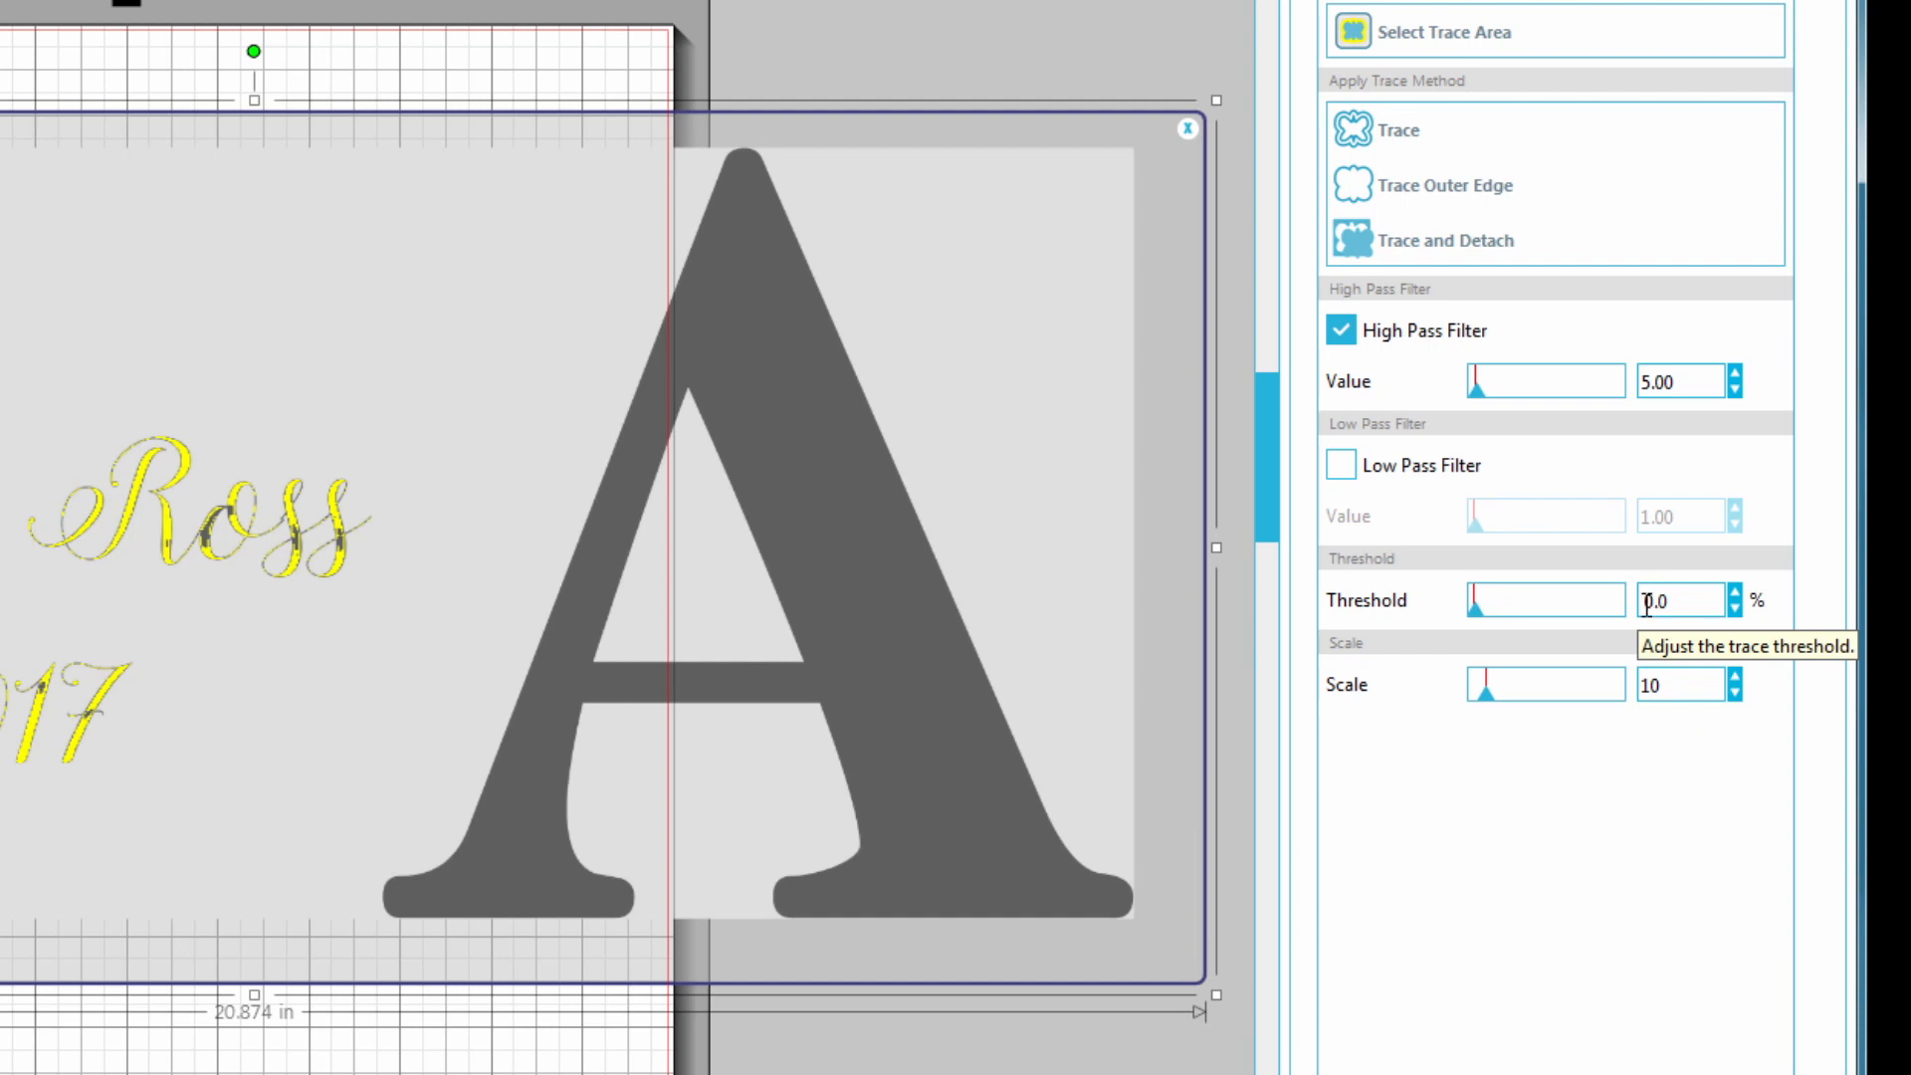
text(5)
key(Return)
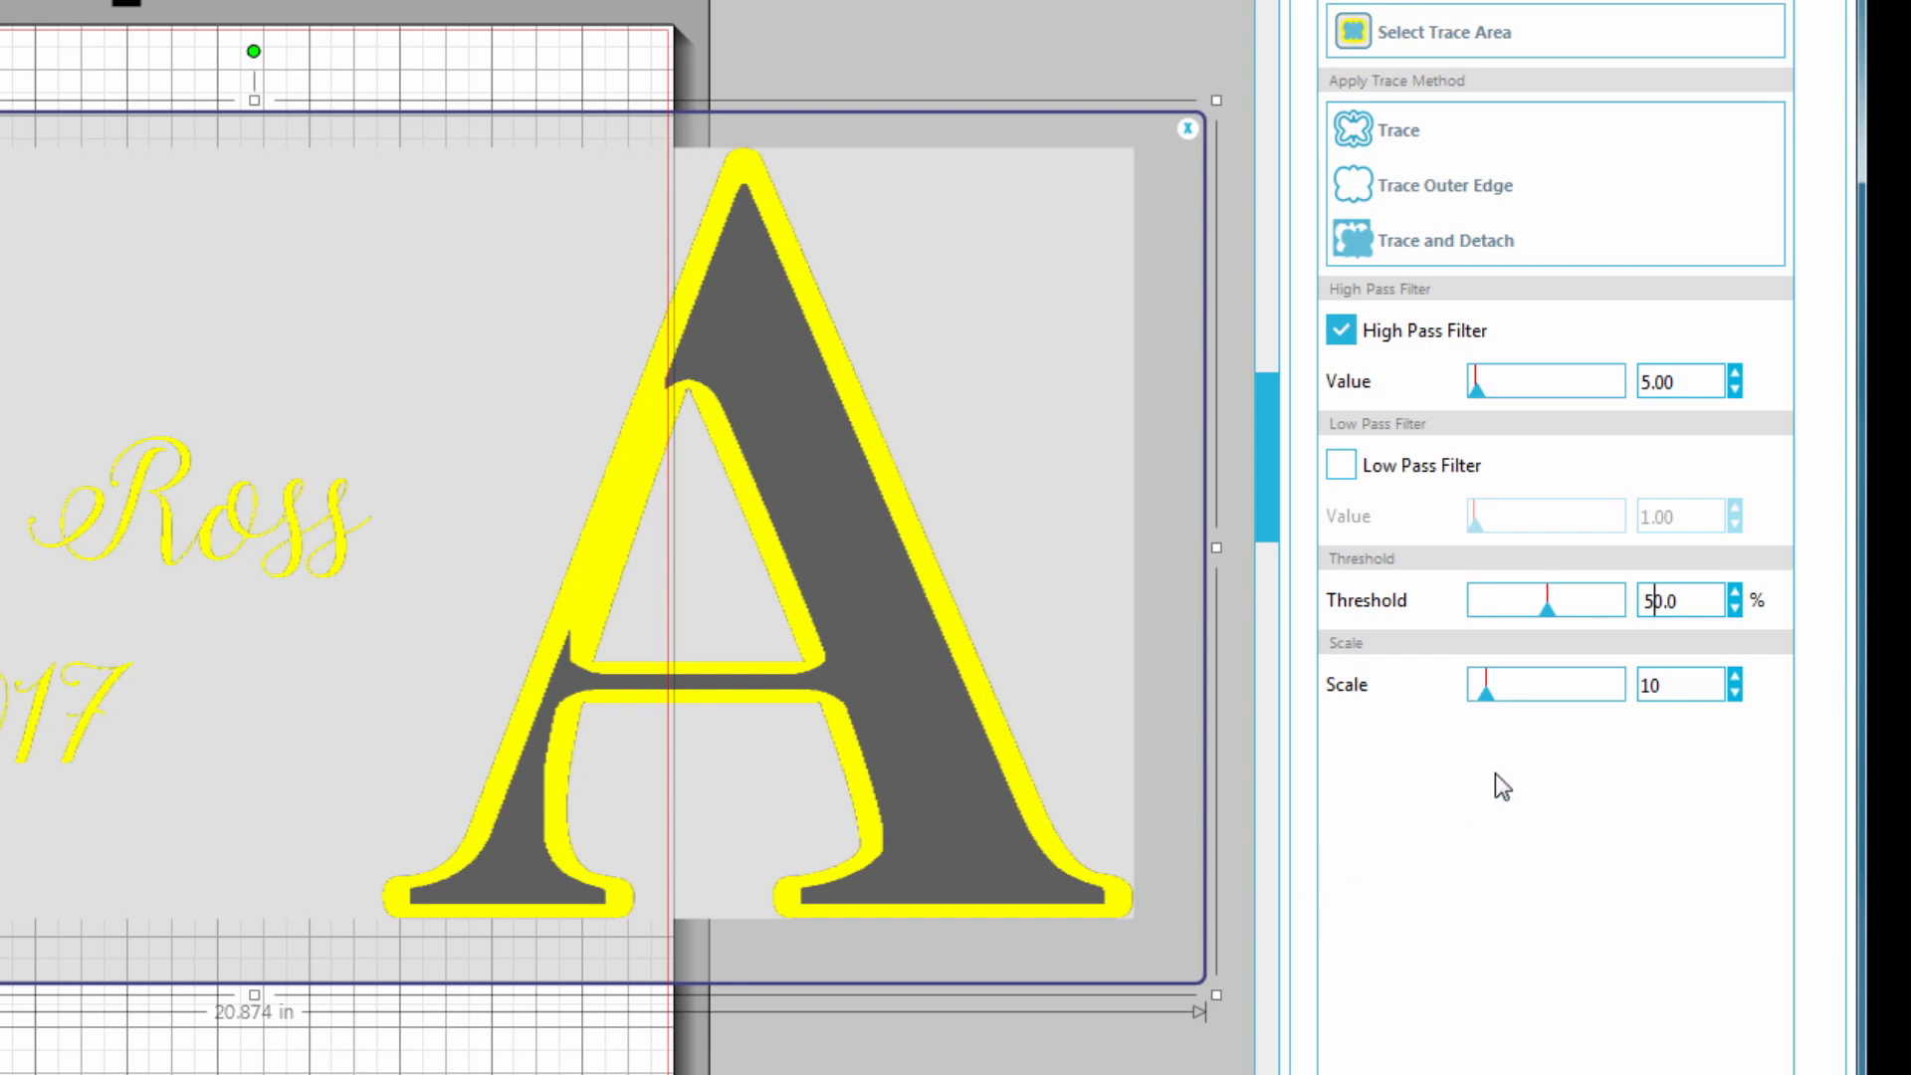
Try raising the trace scale to 73 to fill more of the letter A
scroll(1500, 699, down, 1)
scroll(1502, 702, up, 18)
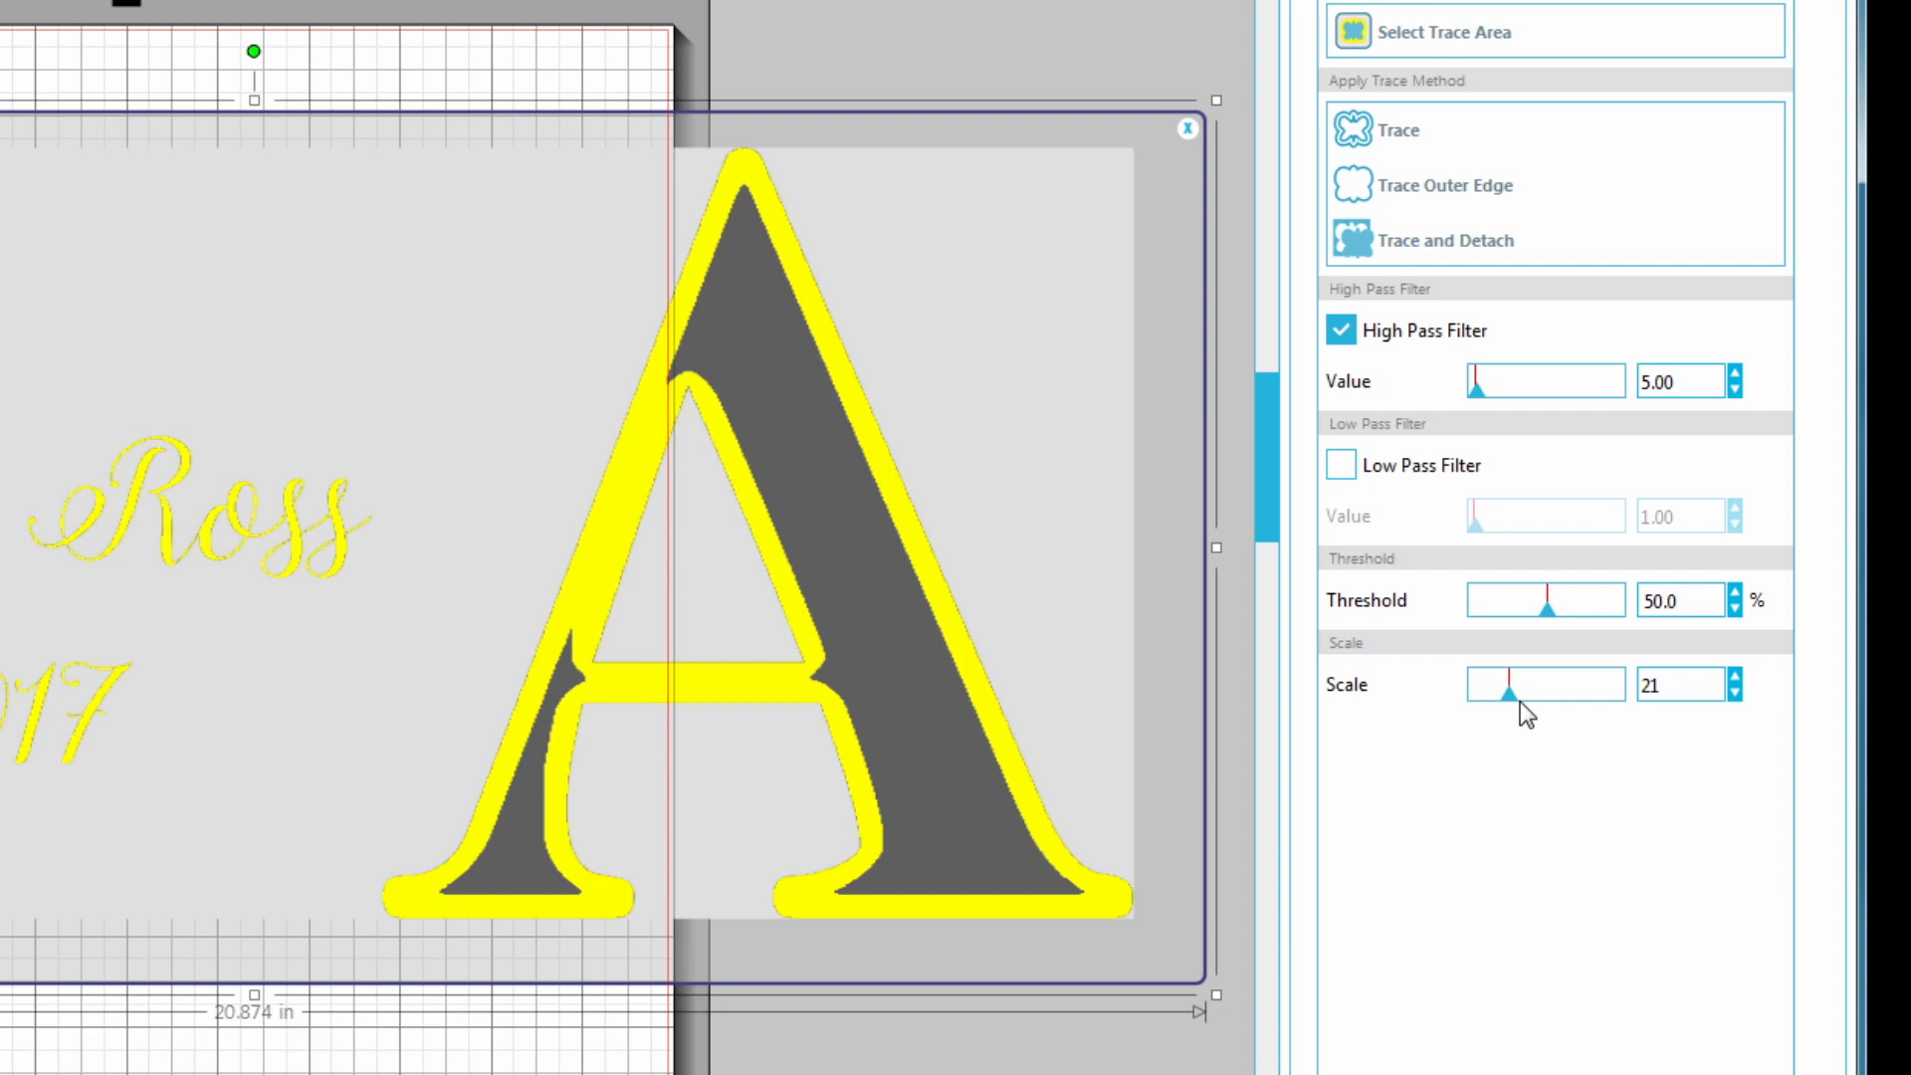
scroll(1523, 717, up, 16)
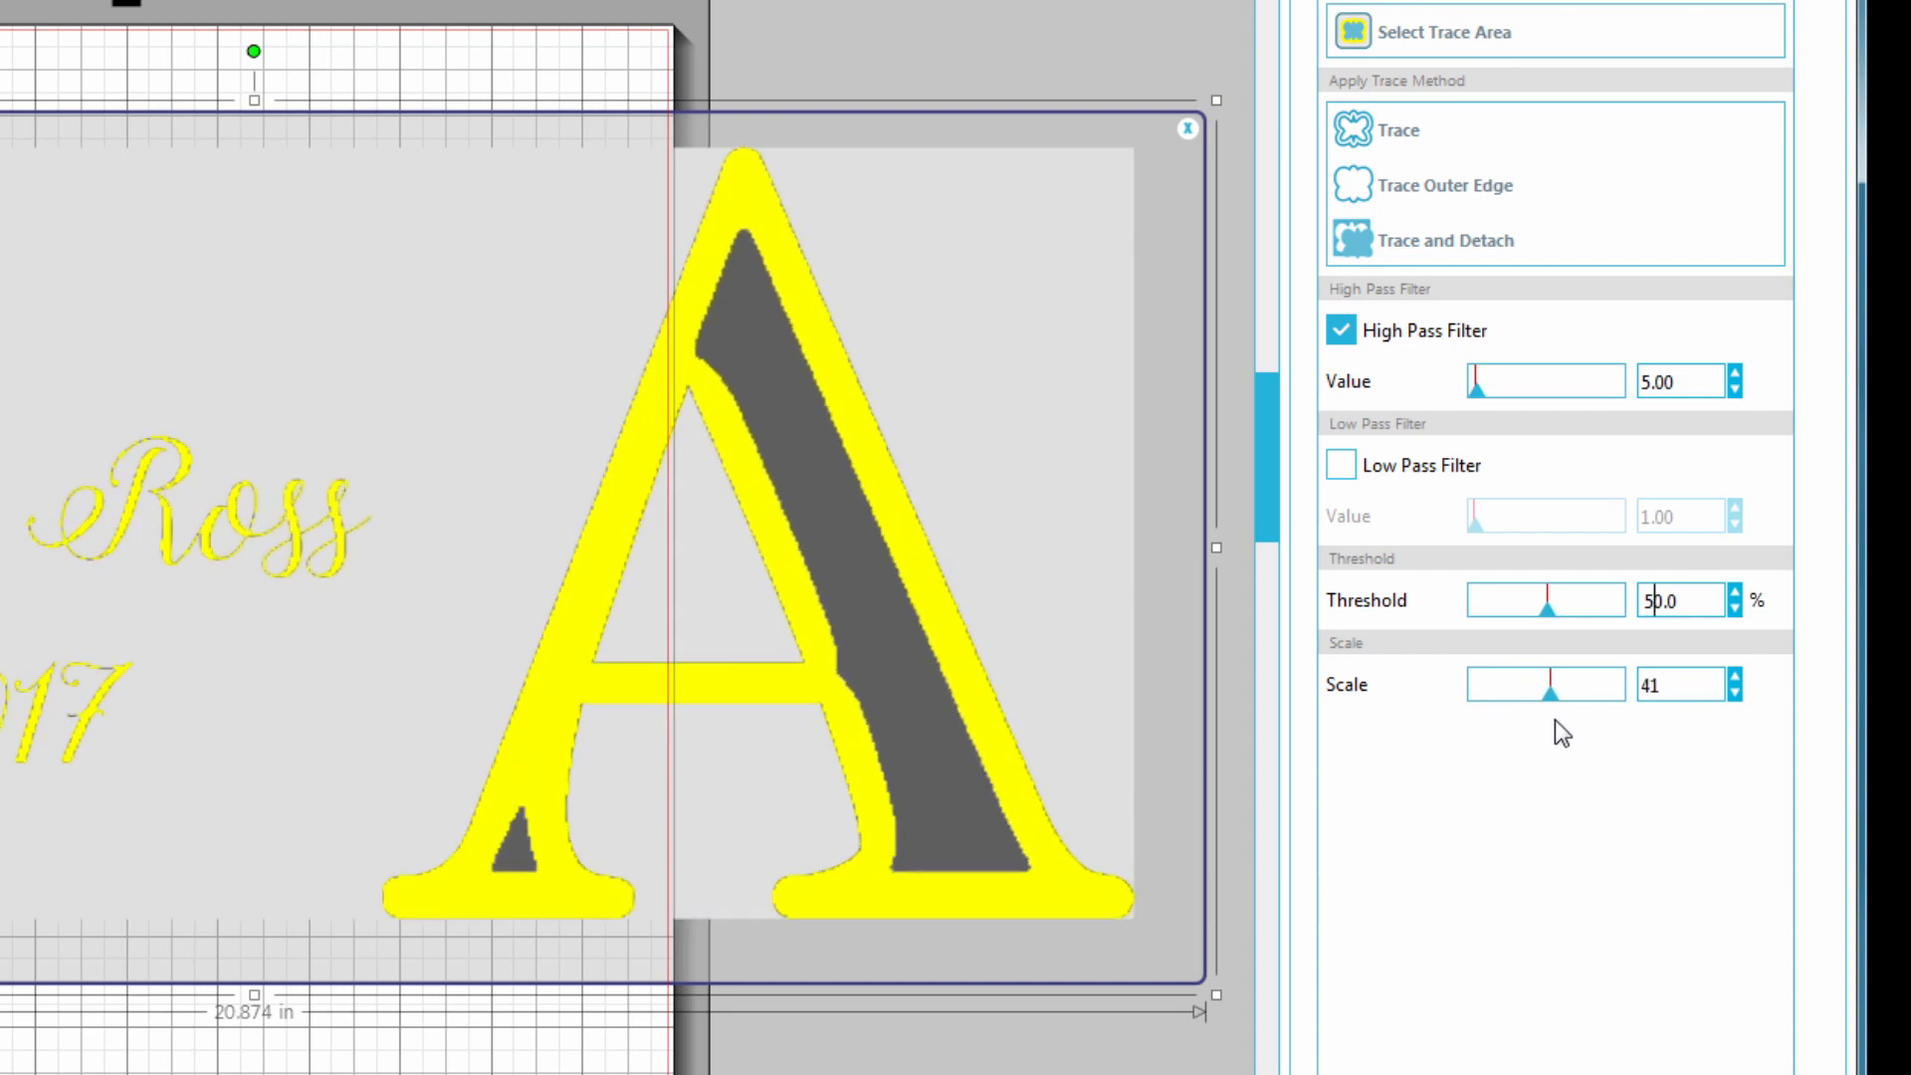
scroll(1574, 710, up, 18)
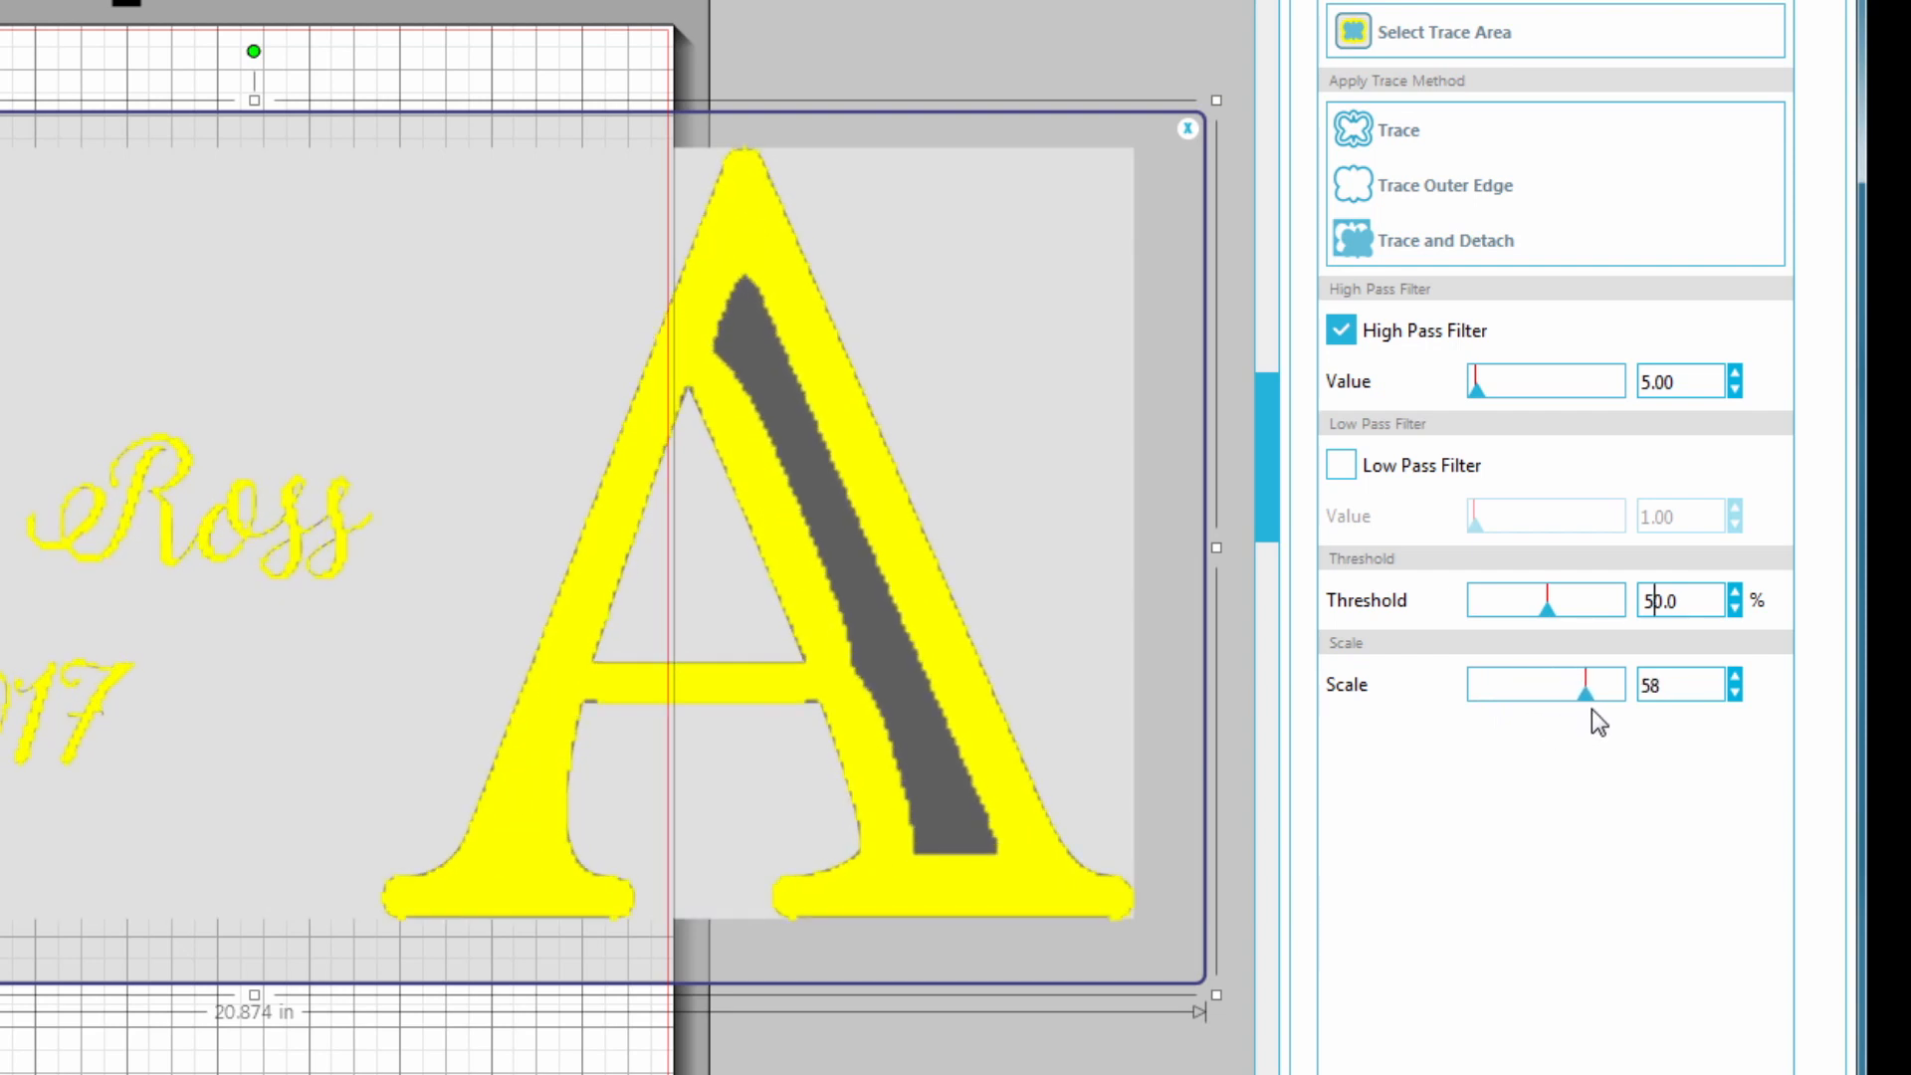
drag(1599, 708, 1621, 704)
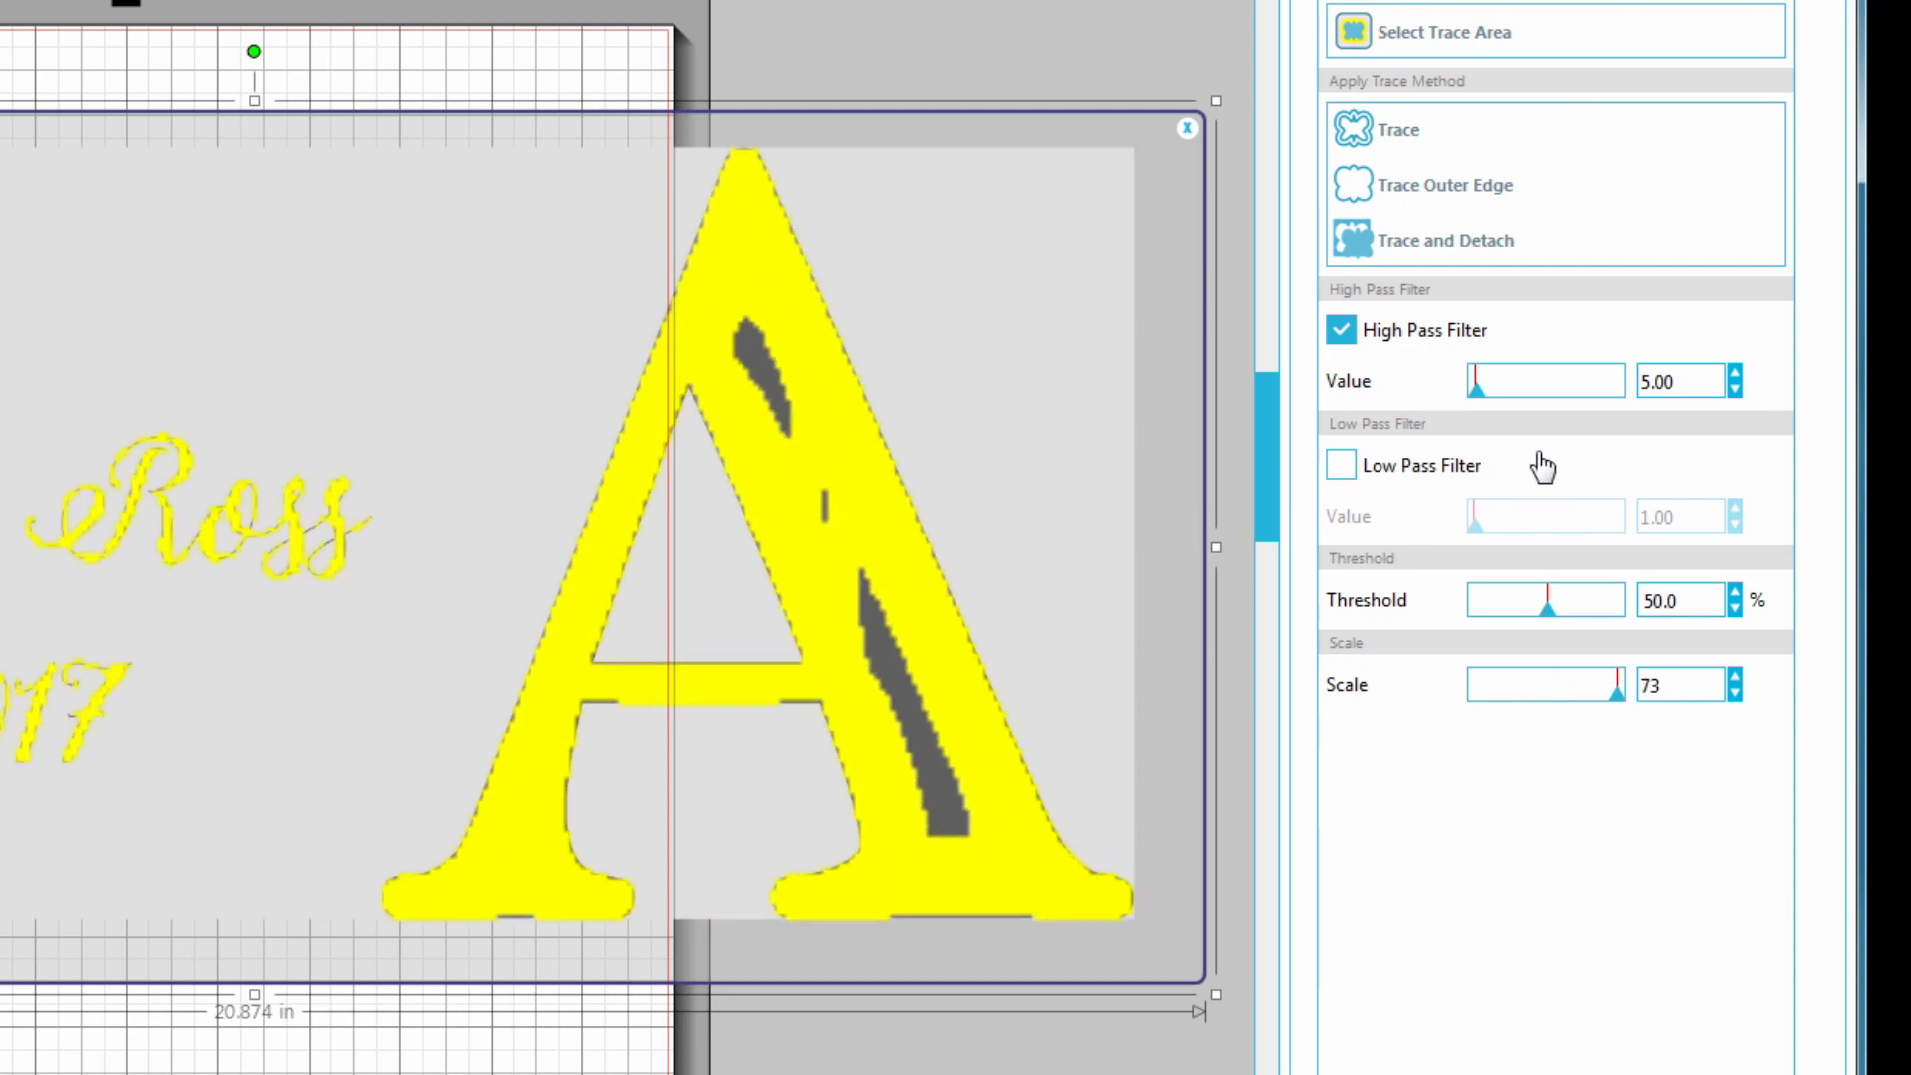
Trace the artwork with the high pass filter at 98 and the scale at 36
drag(1483, 390, 1520, 386)
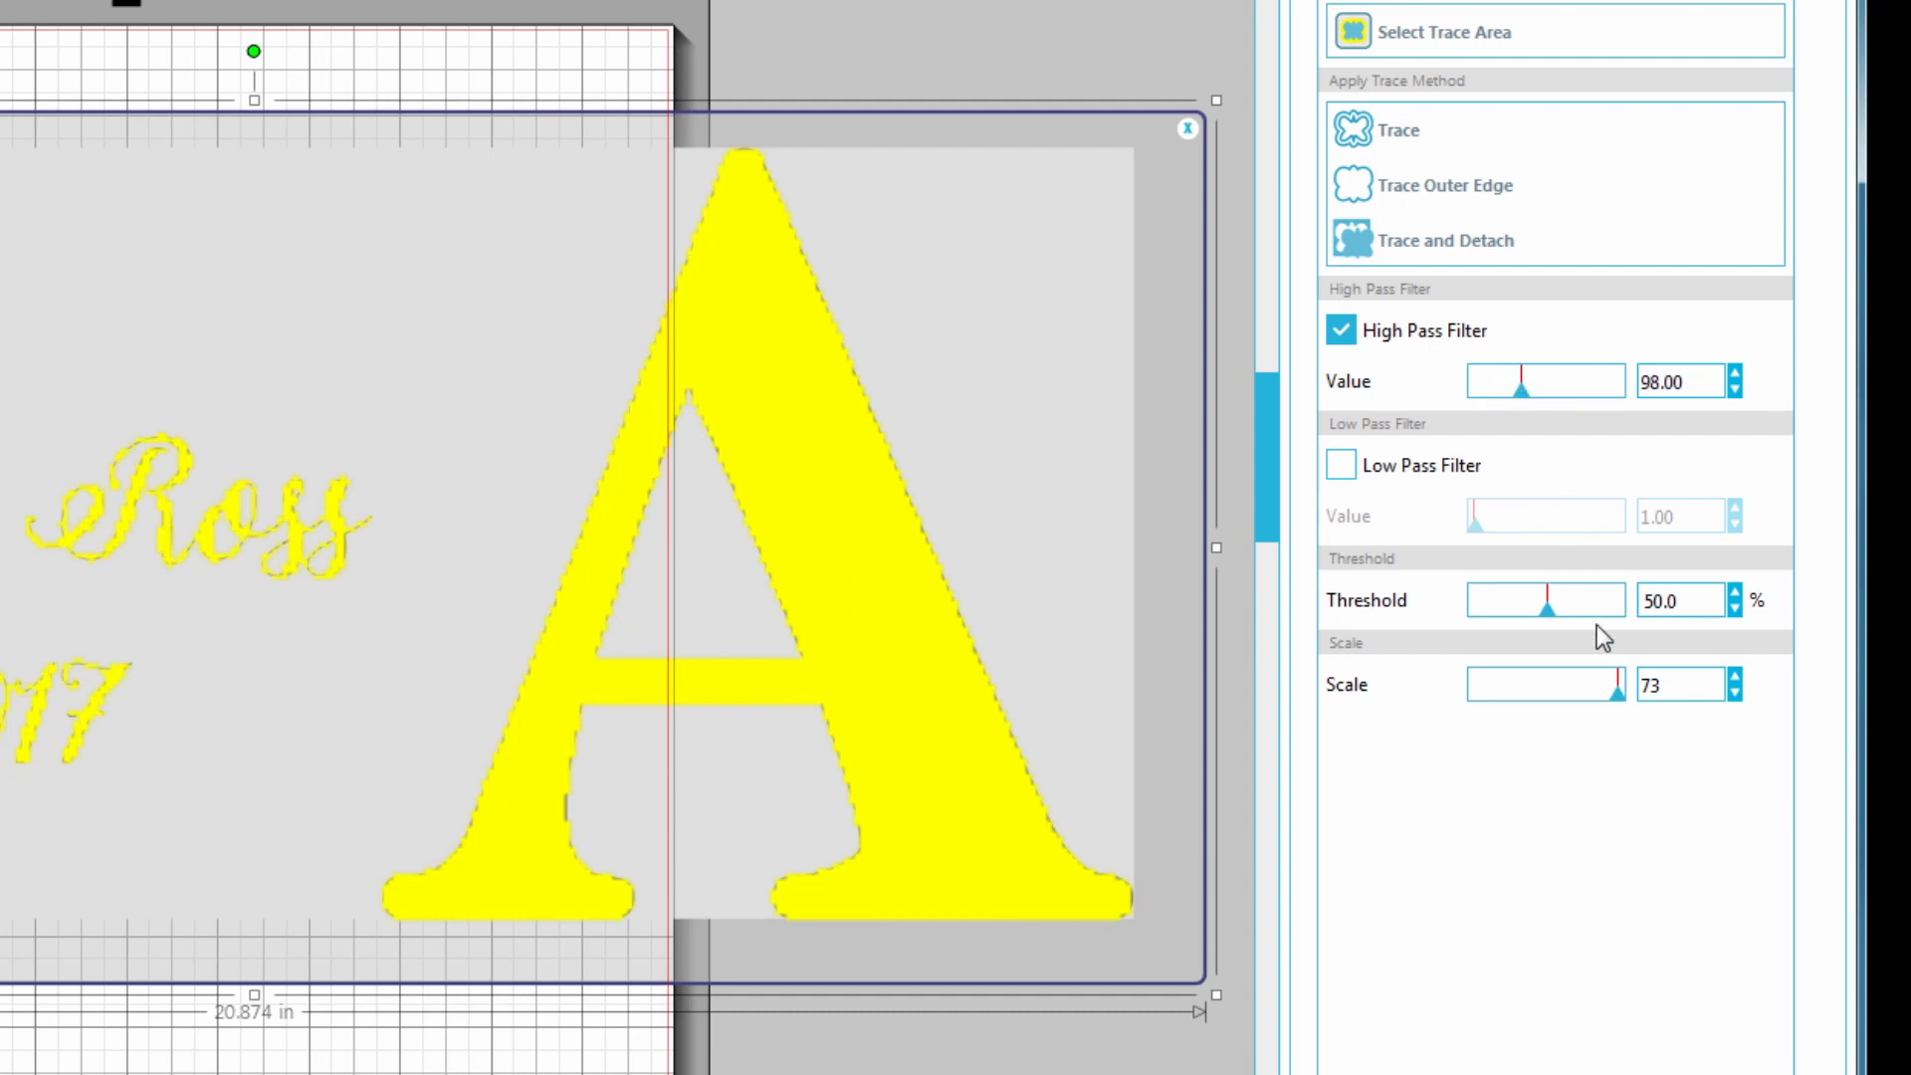
drag(1626, 691, 1542, 697)
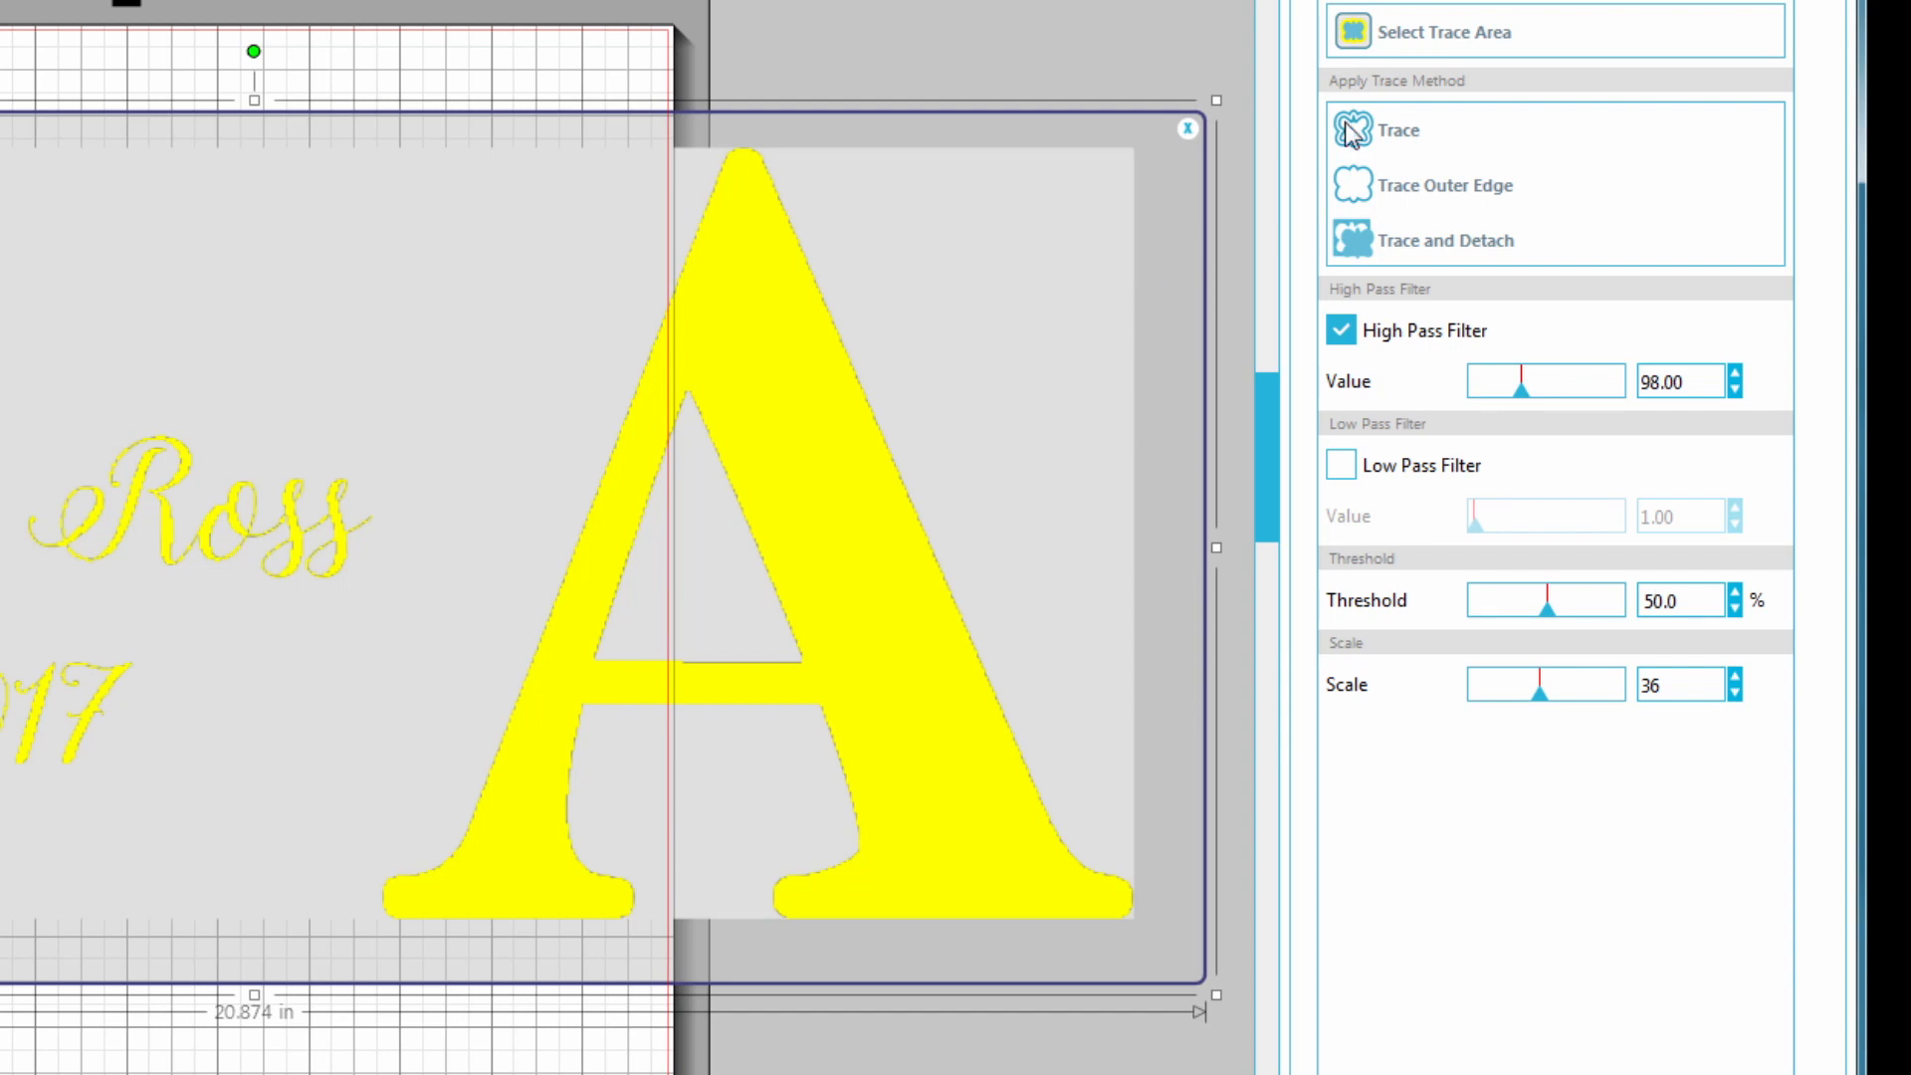
click(1393, 131)
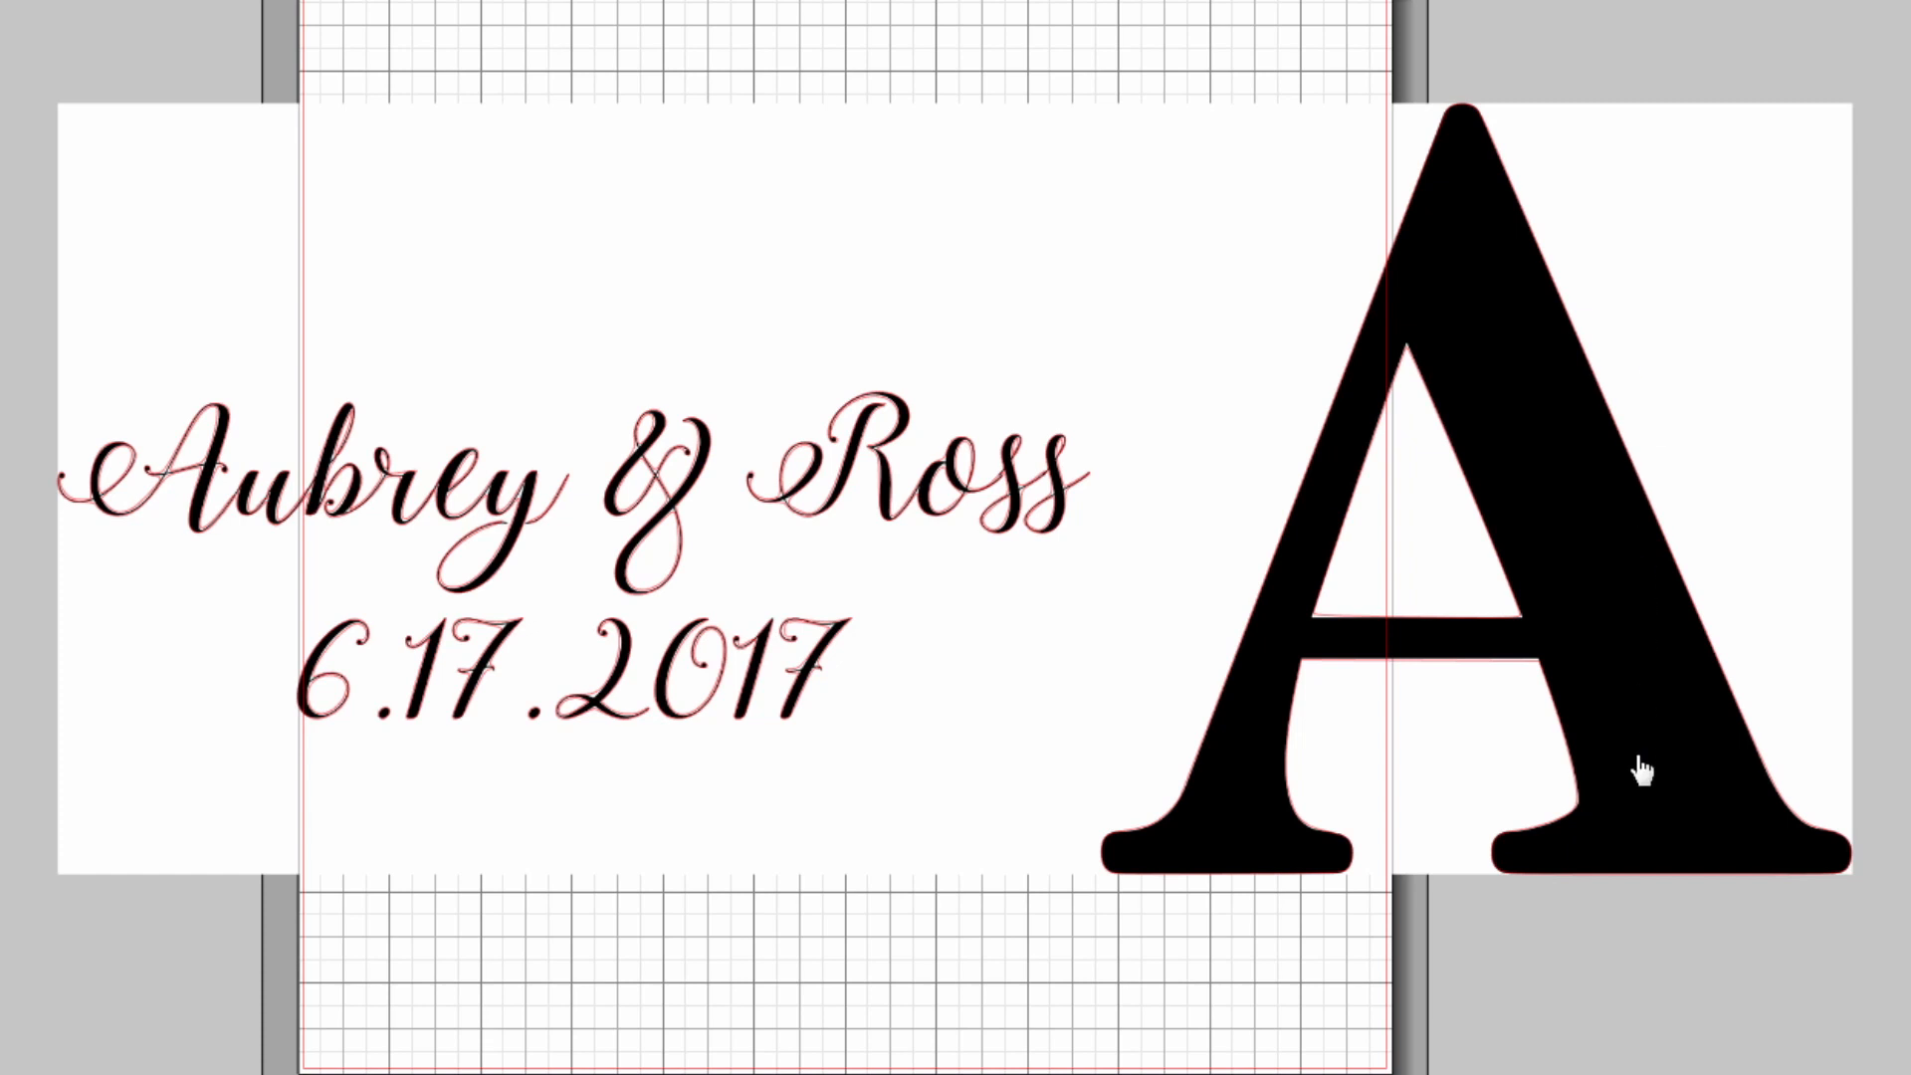
Move the original black image down off the traced outlines and delete it
drag(1284, 111, 1284, 545)
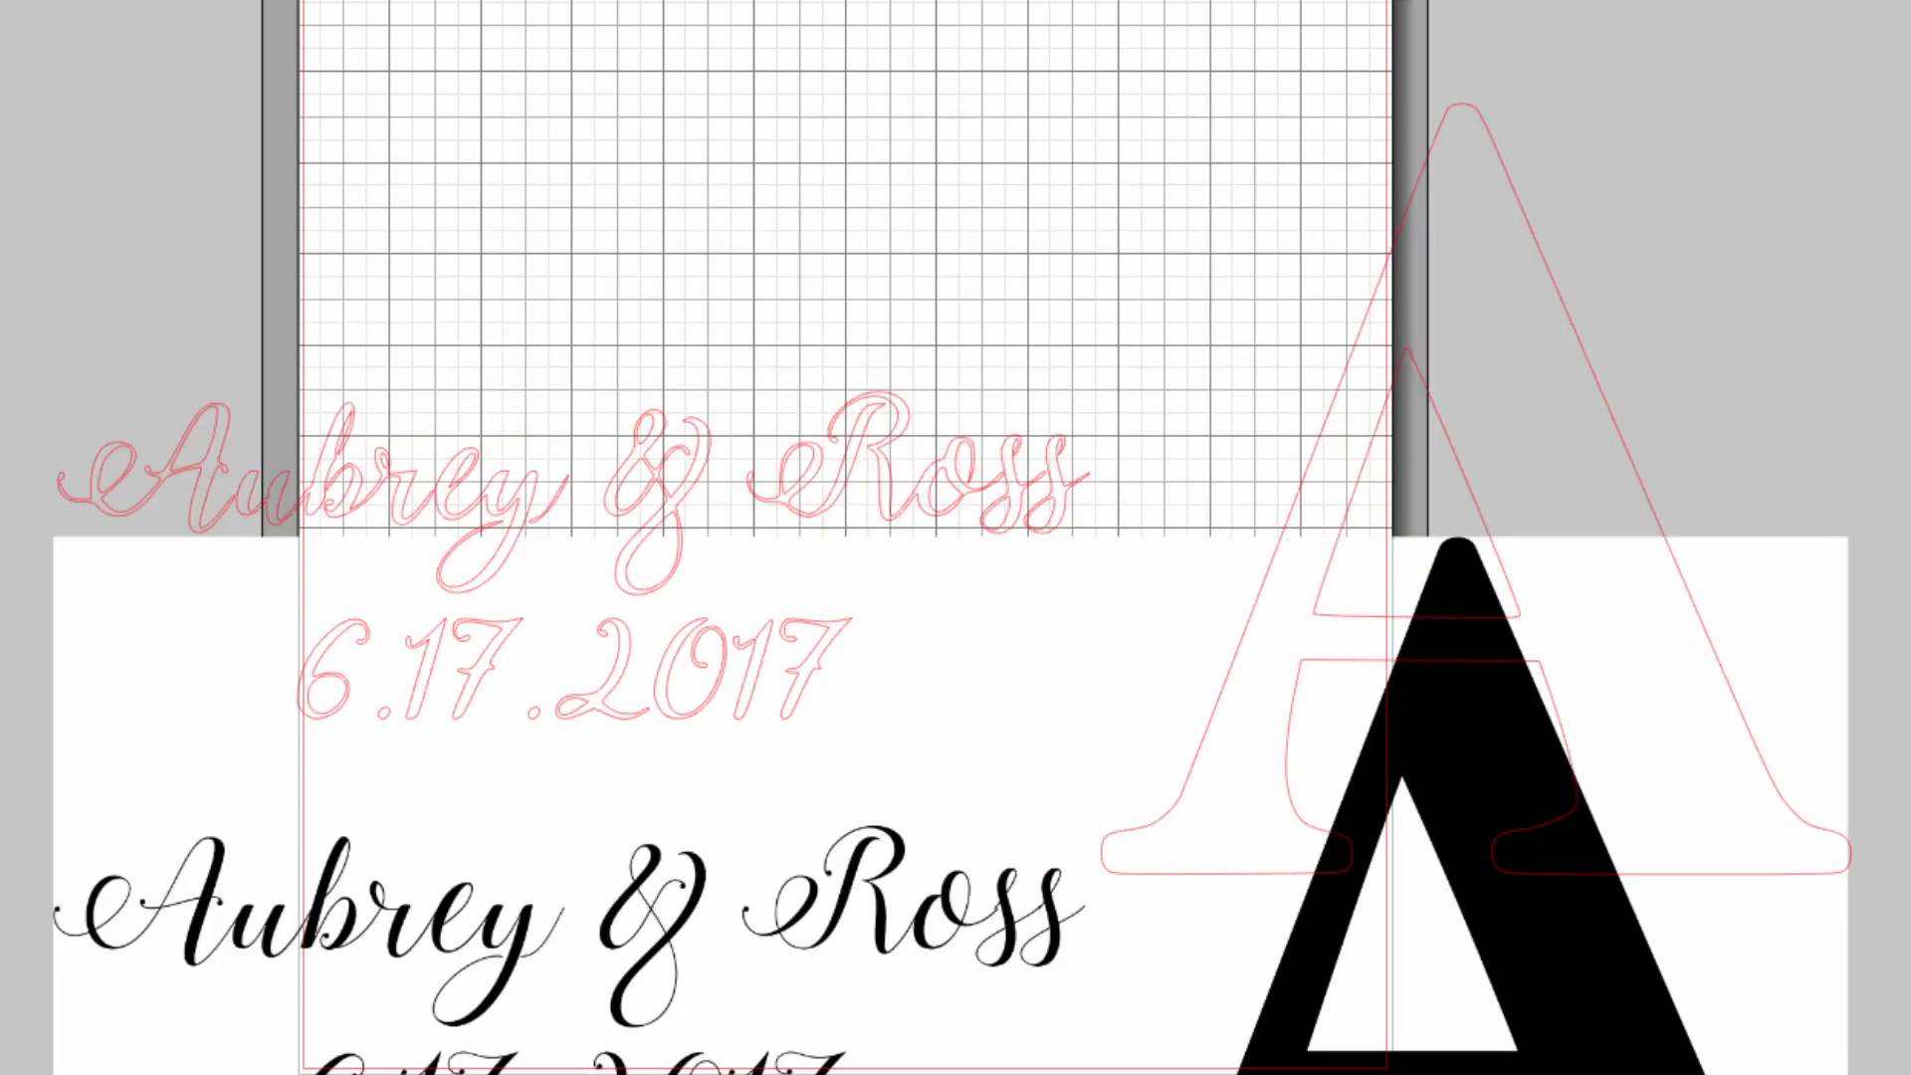
right_click(1149, 435)
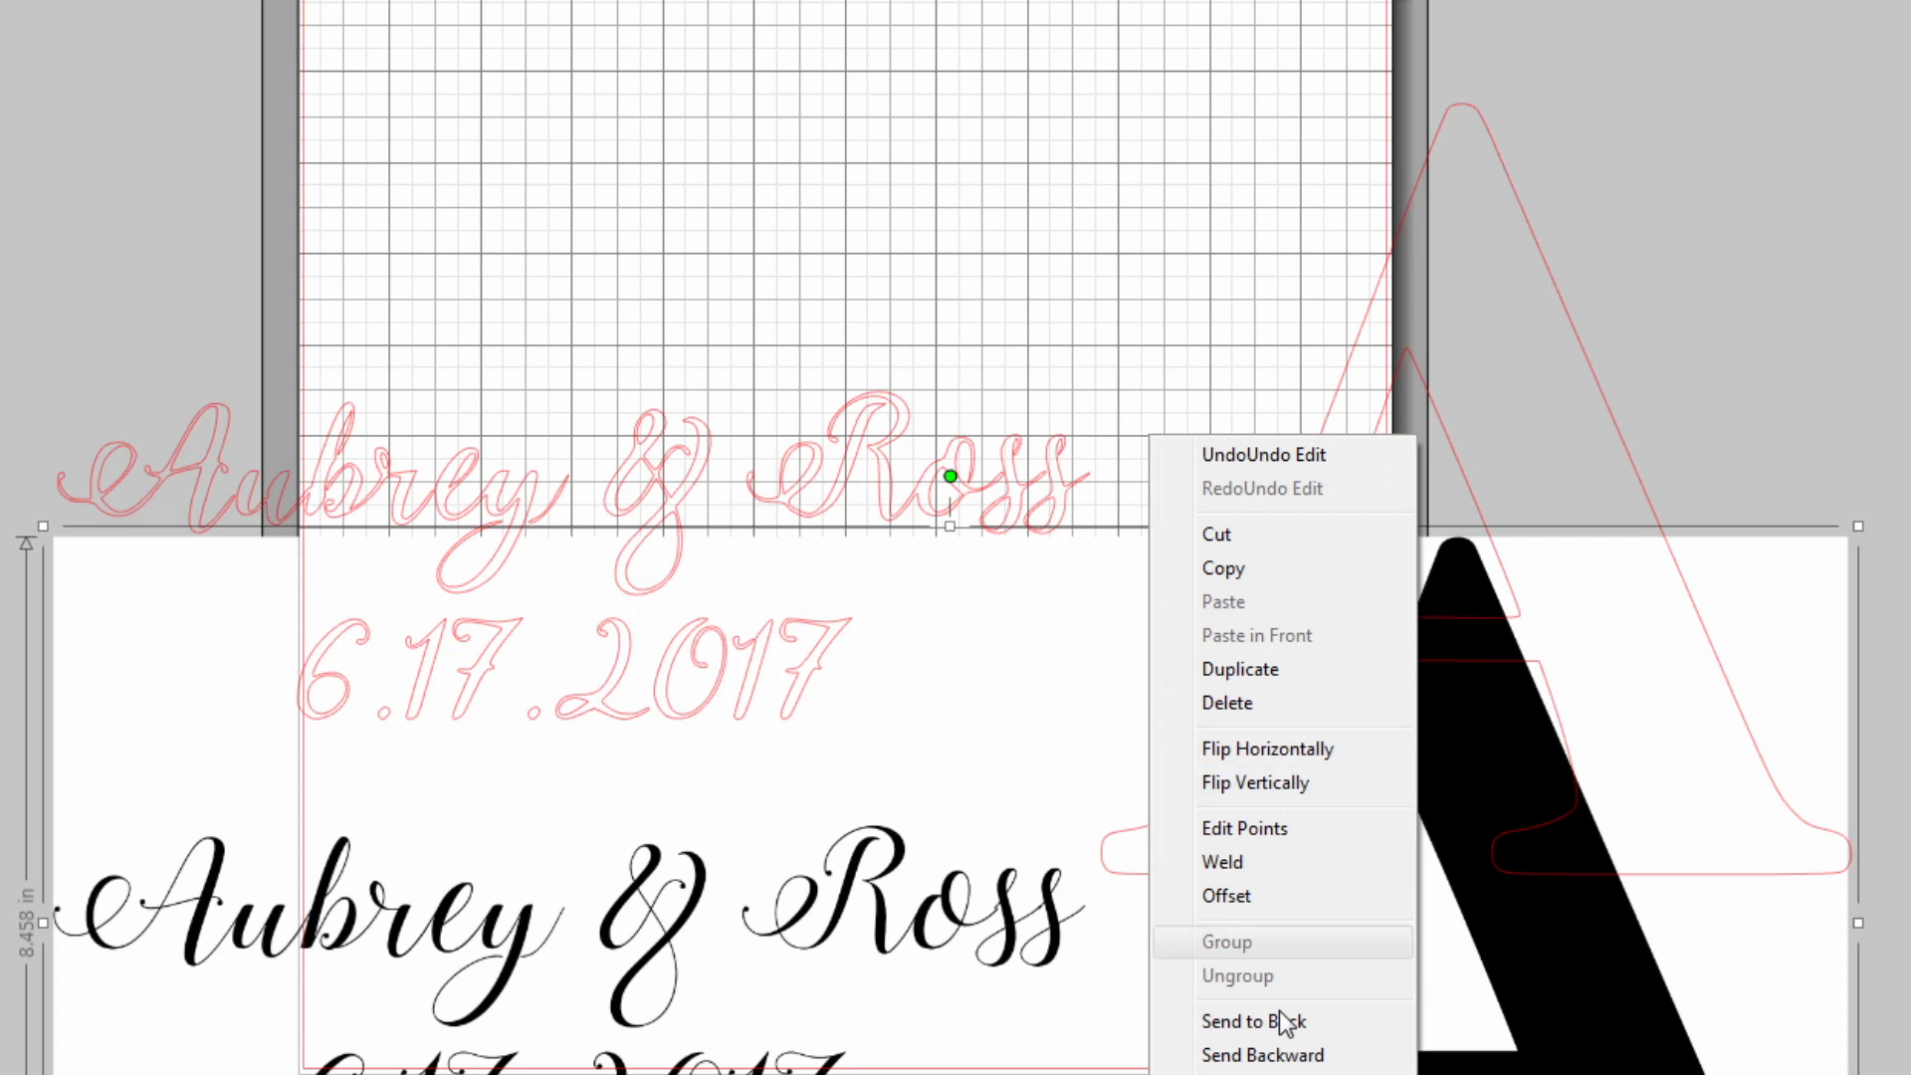
click(1295, 704)
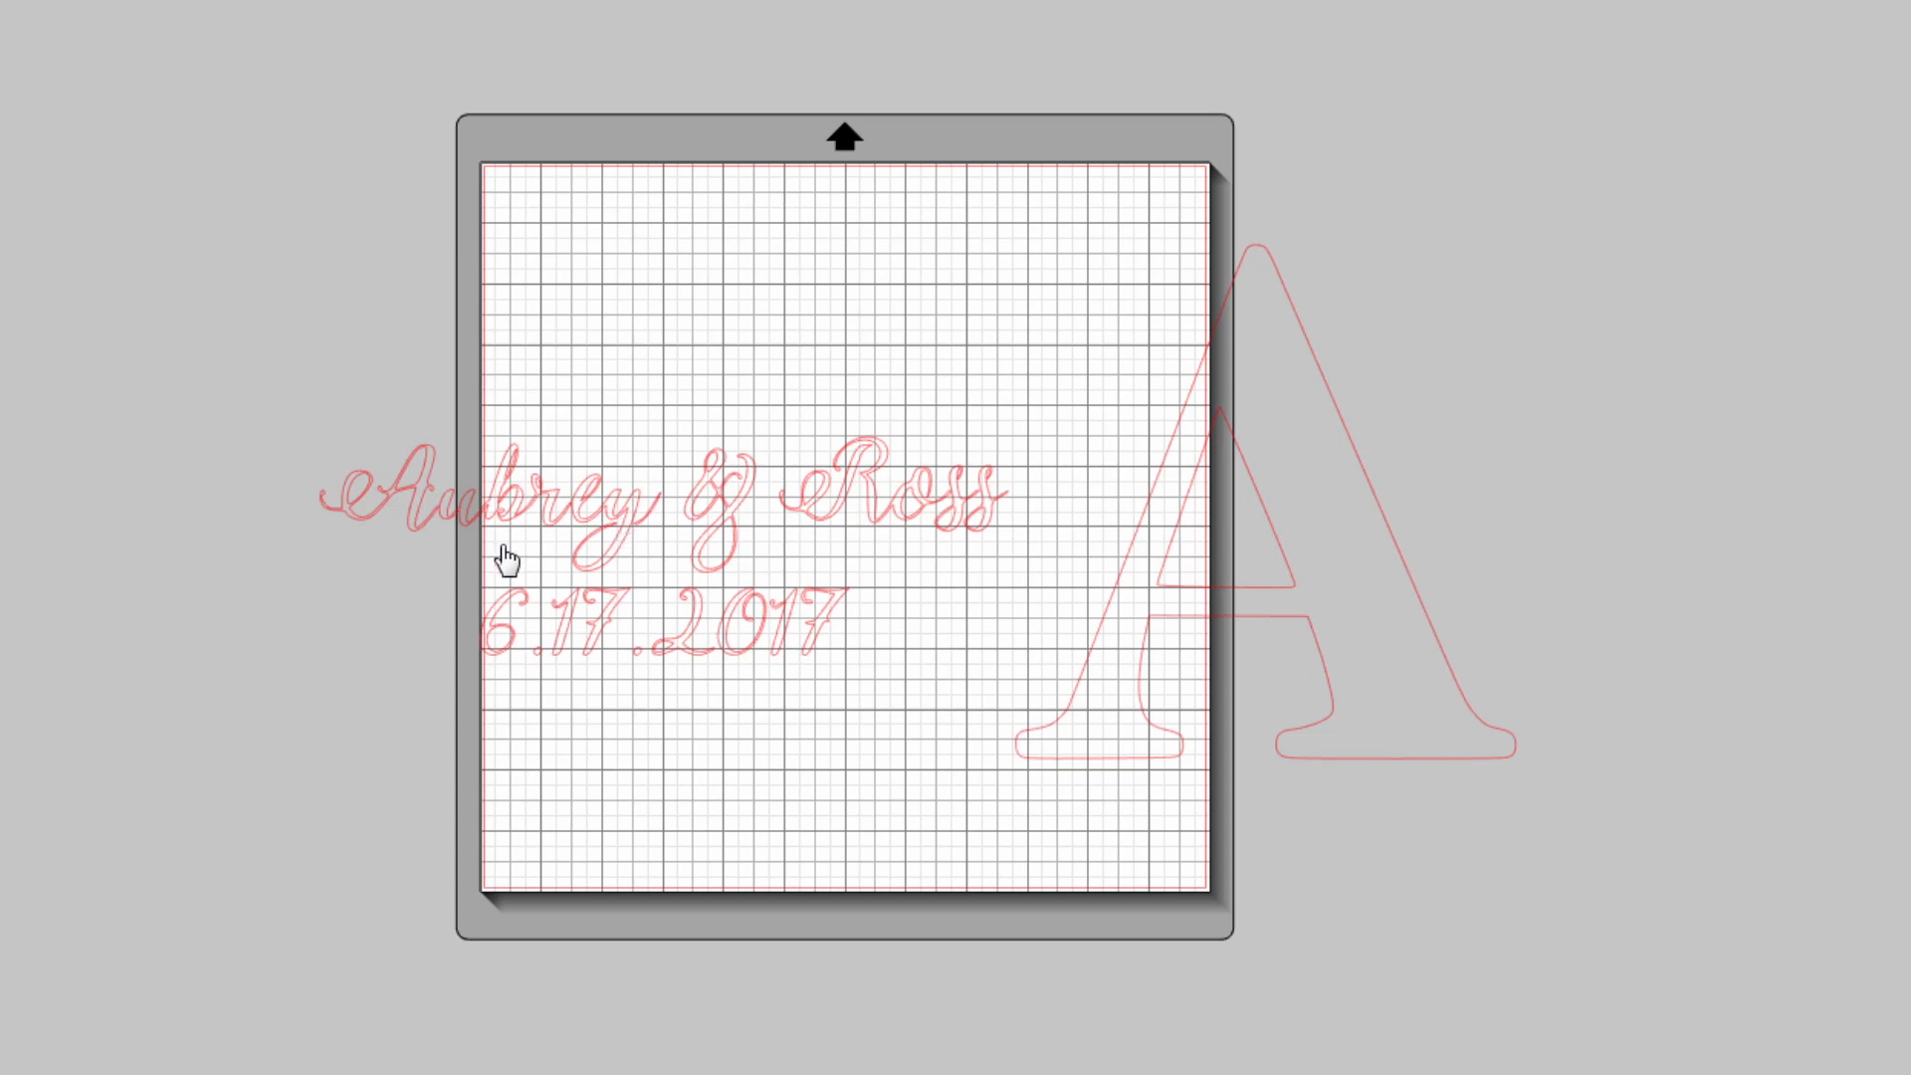
Release the compound path of all the traced outlines so the shapes become separate, and deselect them
drag(227, 146, 1142, 637)
drag(1231, 709, 1599, 832)
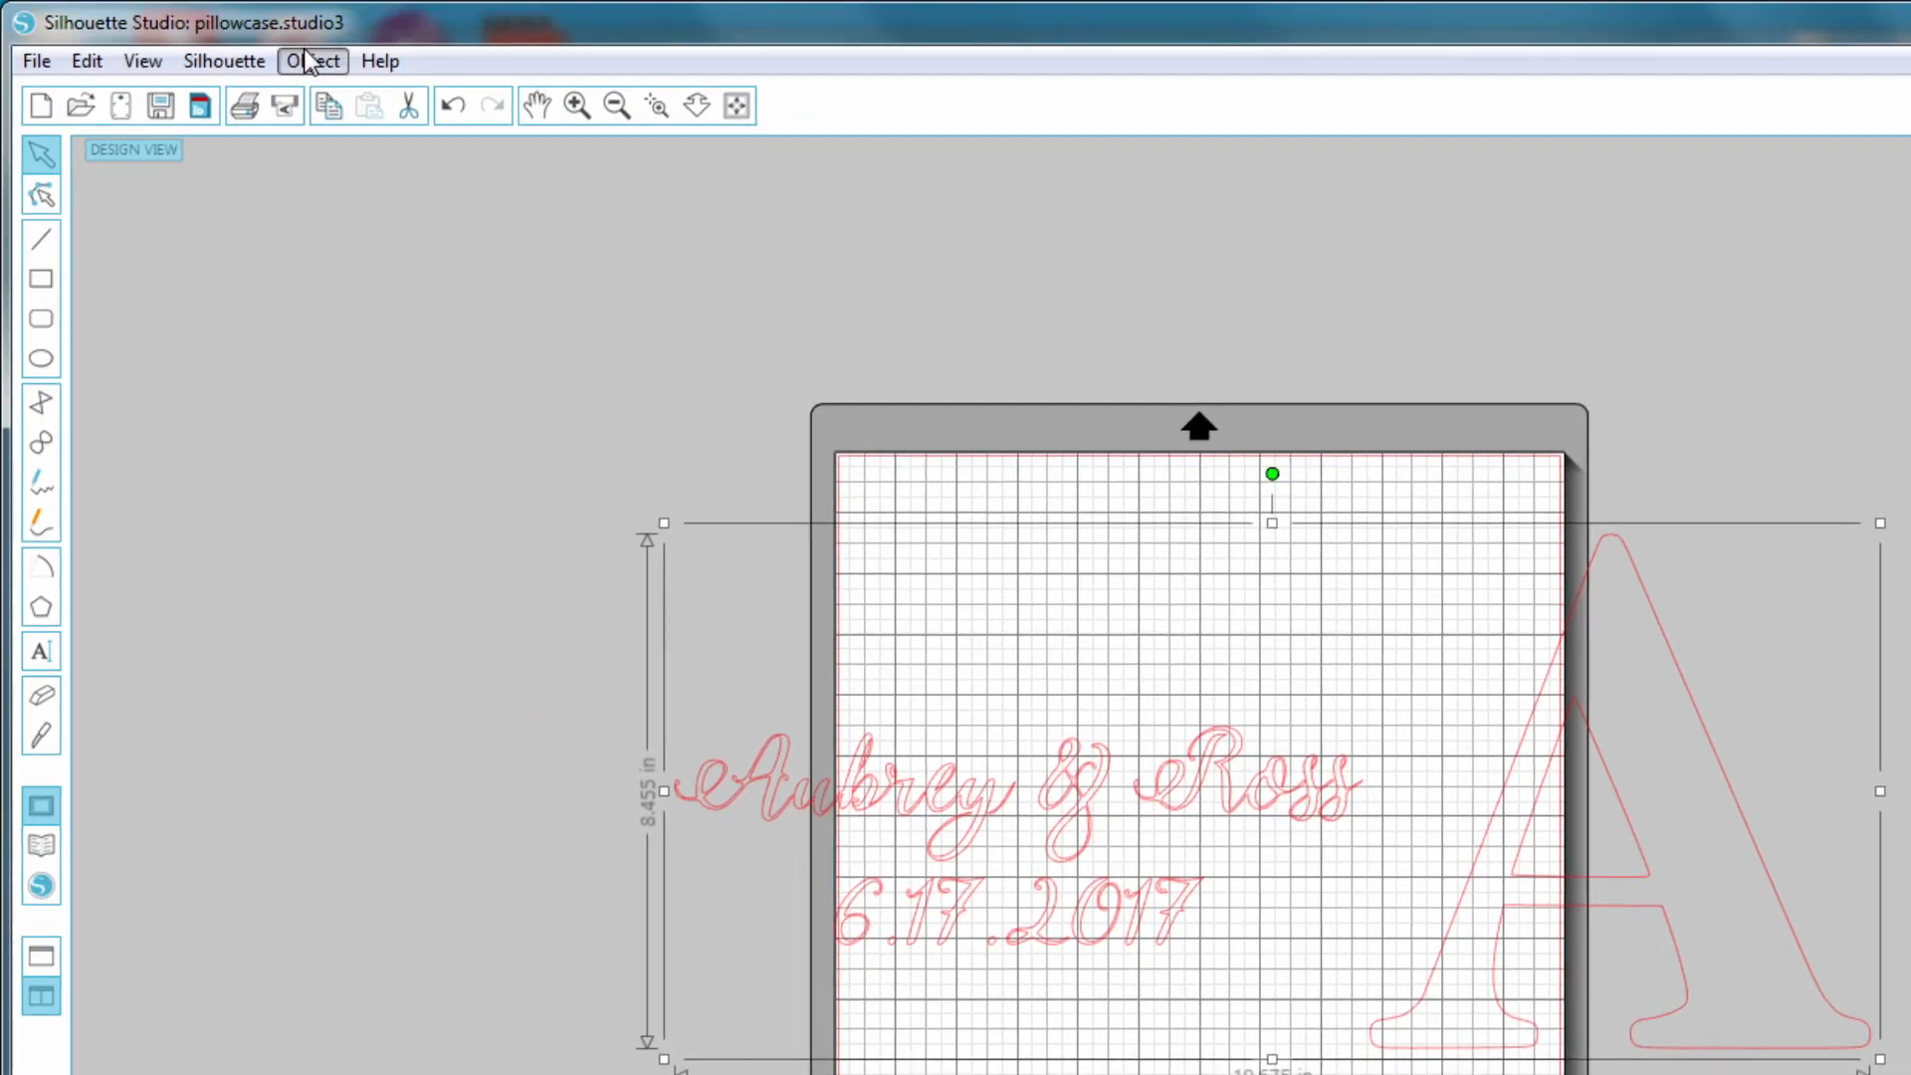
click(312, 61)
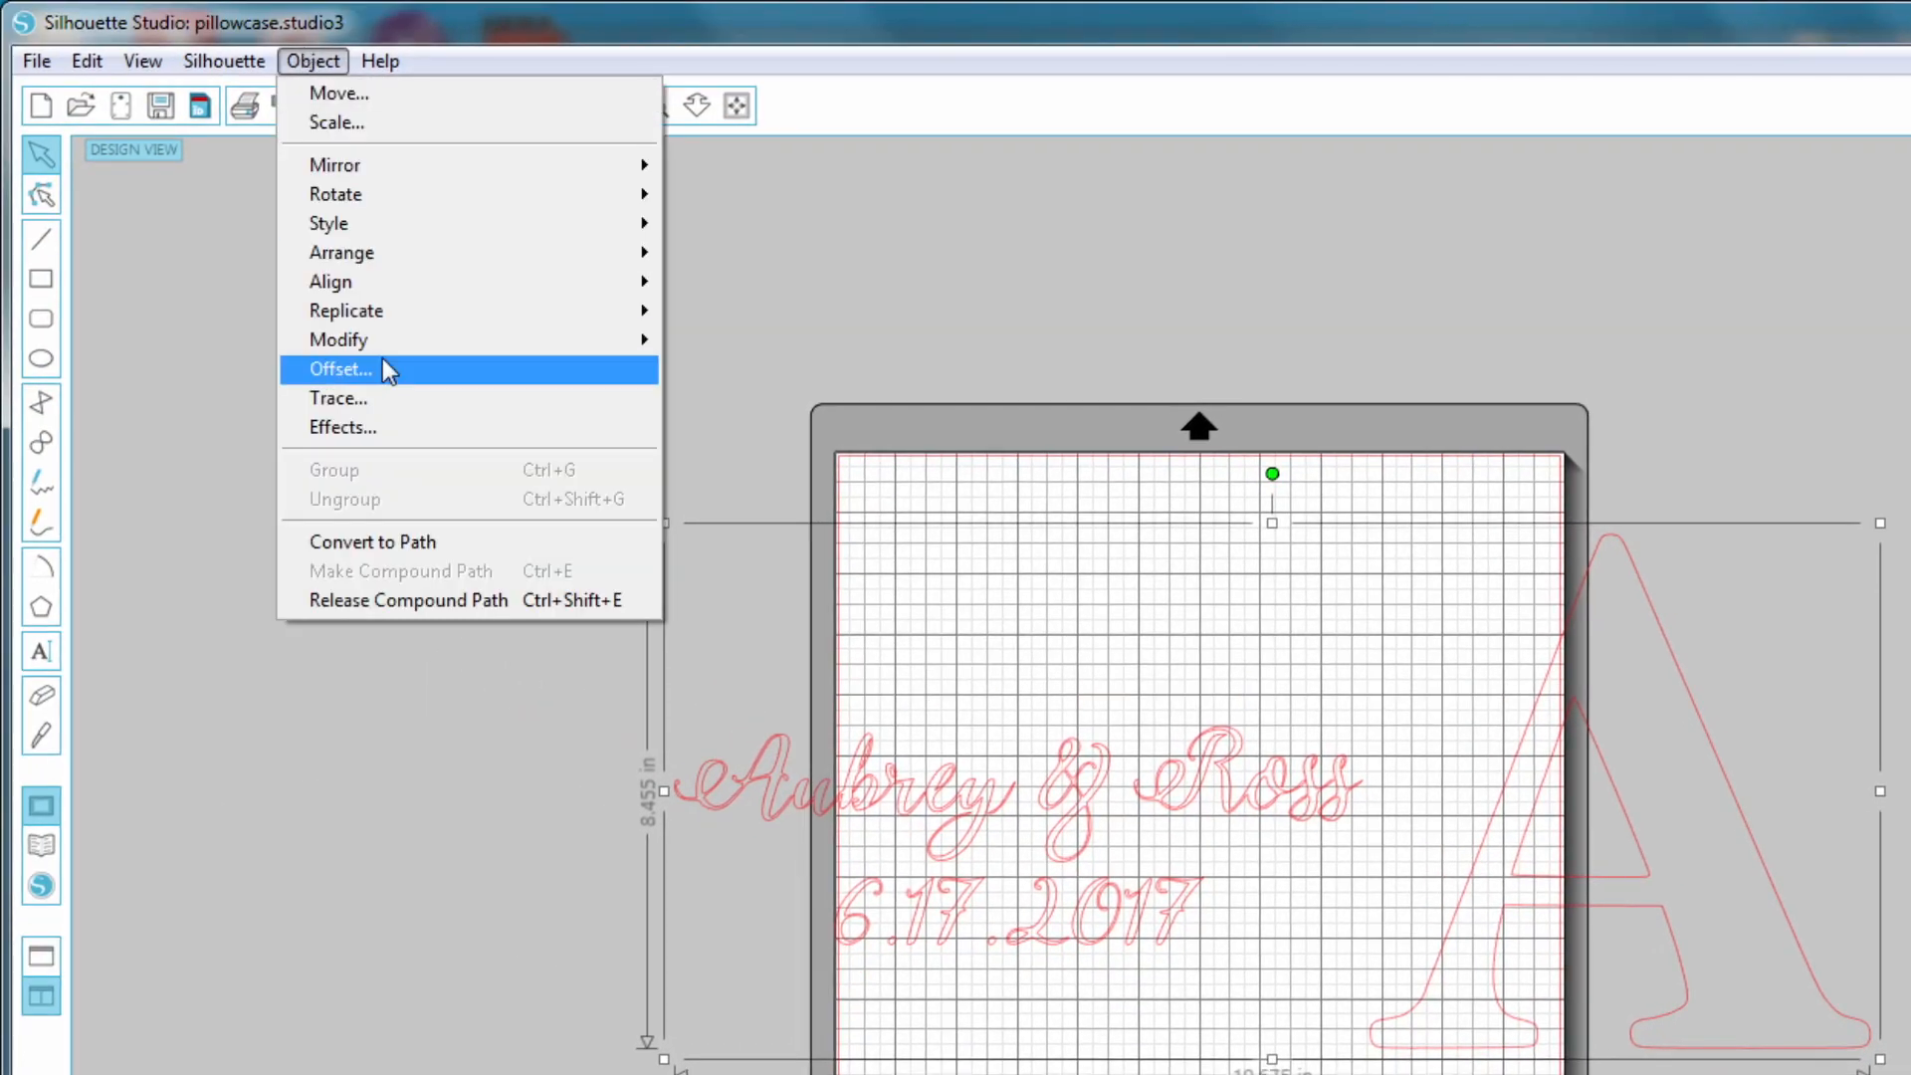
click(448, 603)
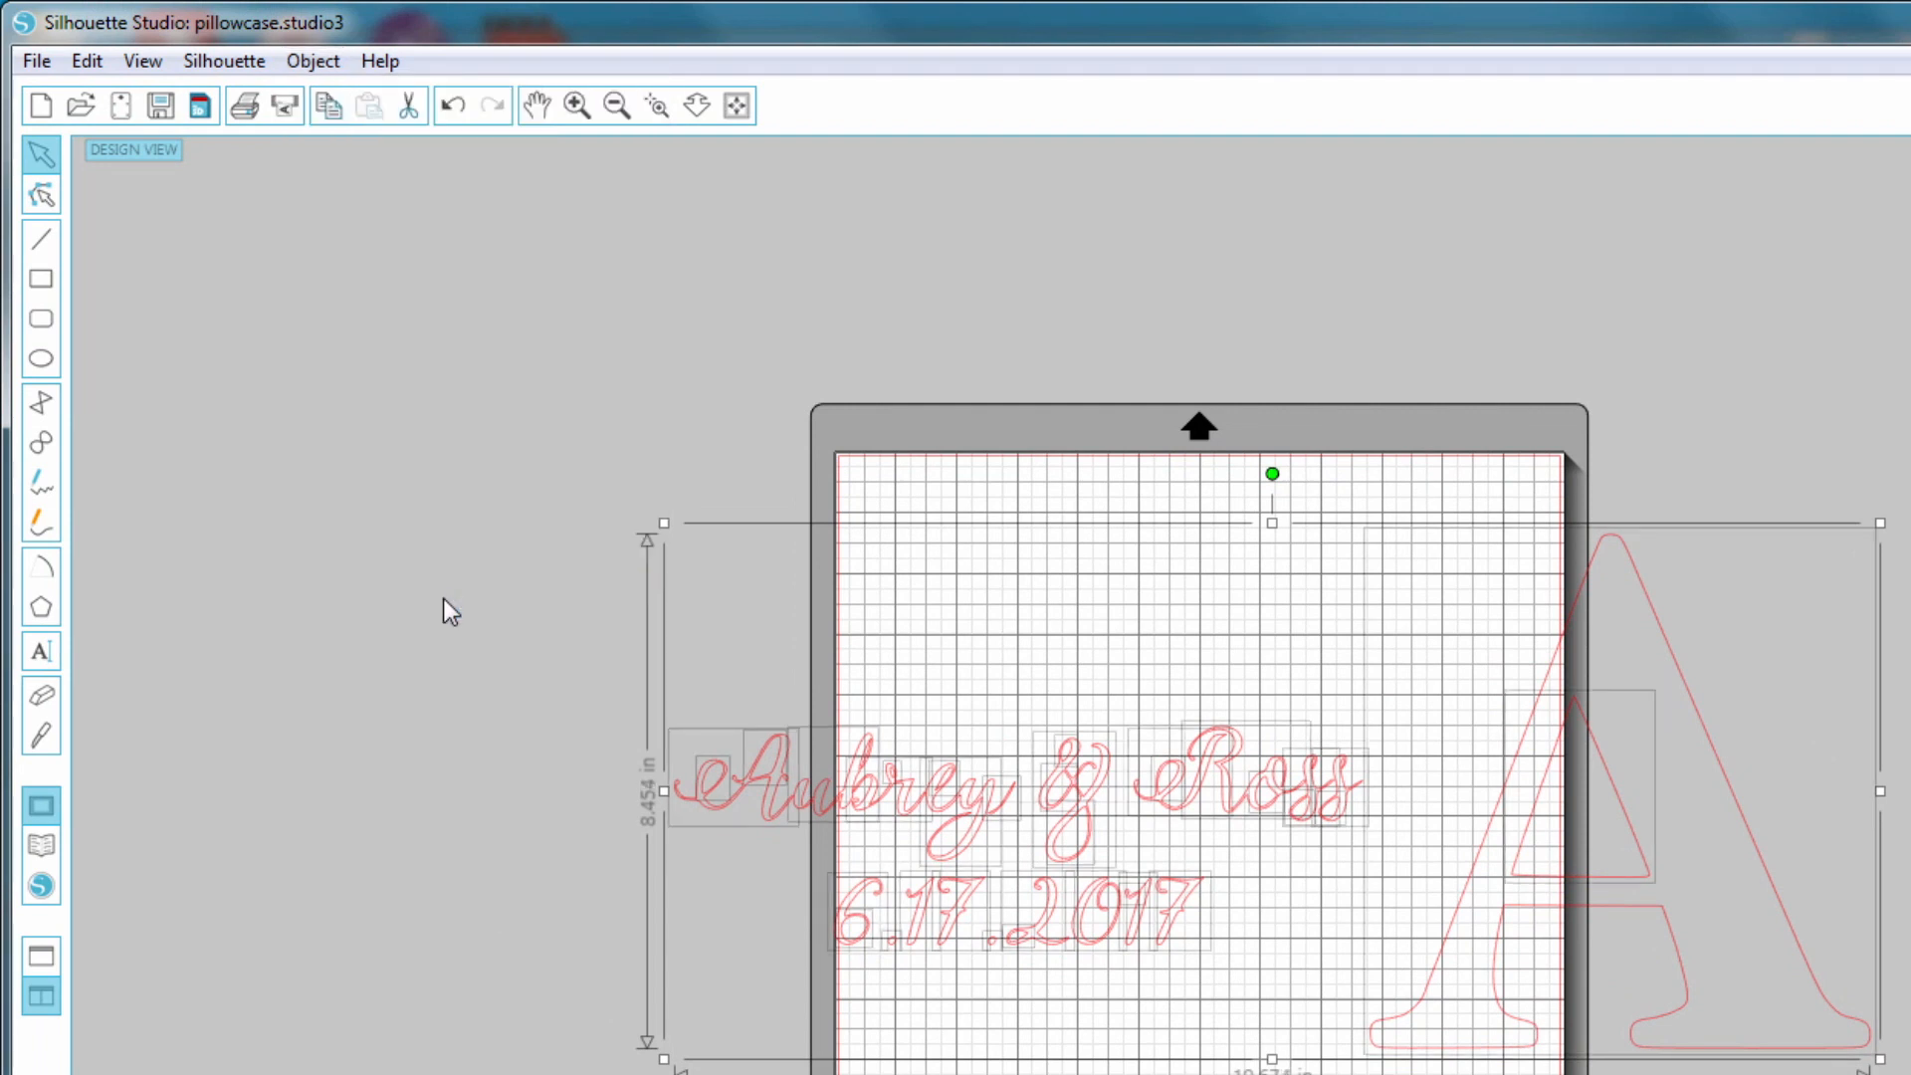
click(617, 995)
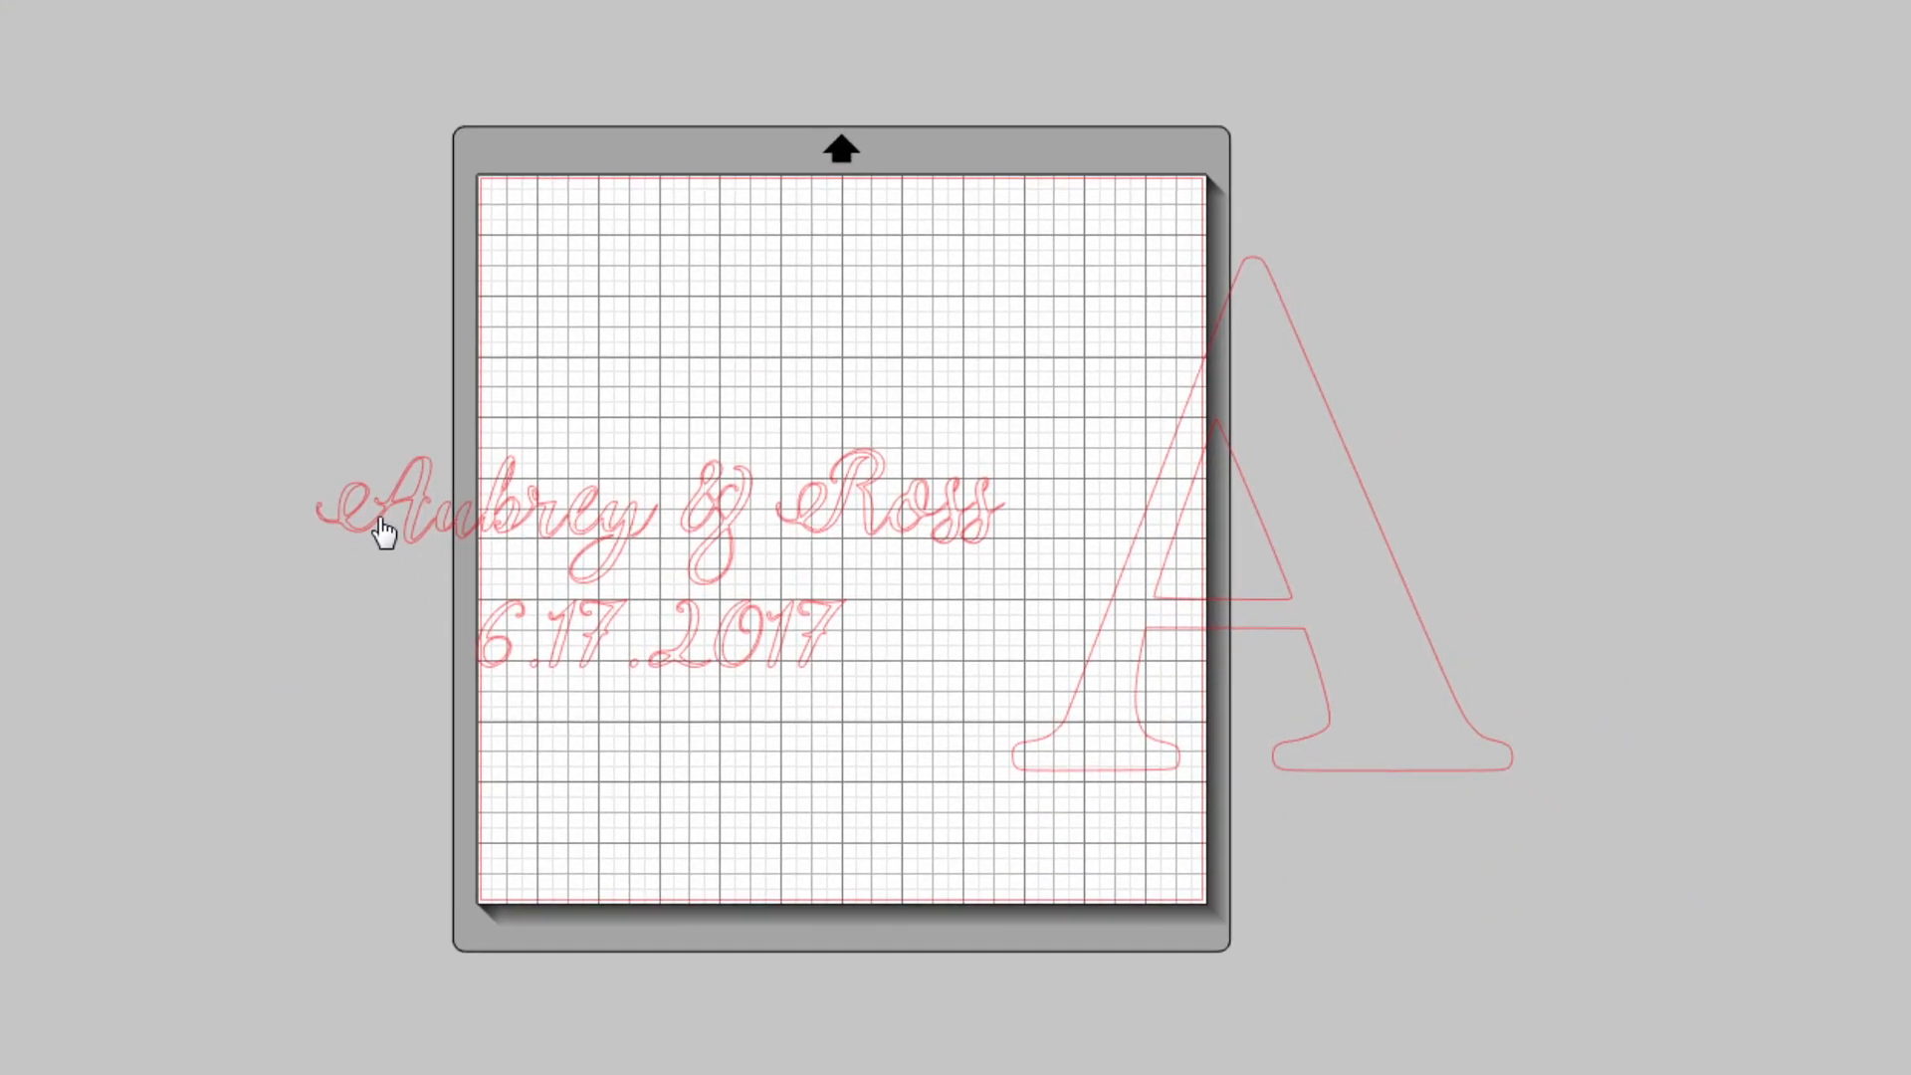
Group all the outlines of the names and the date, leaving out the large letter A
click(383, 533)
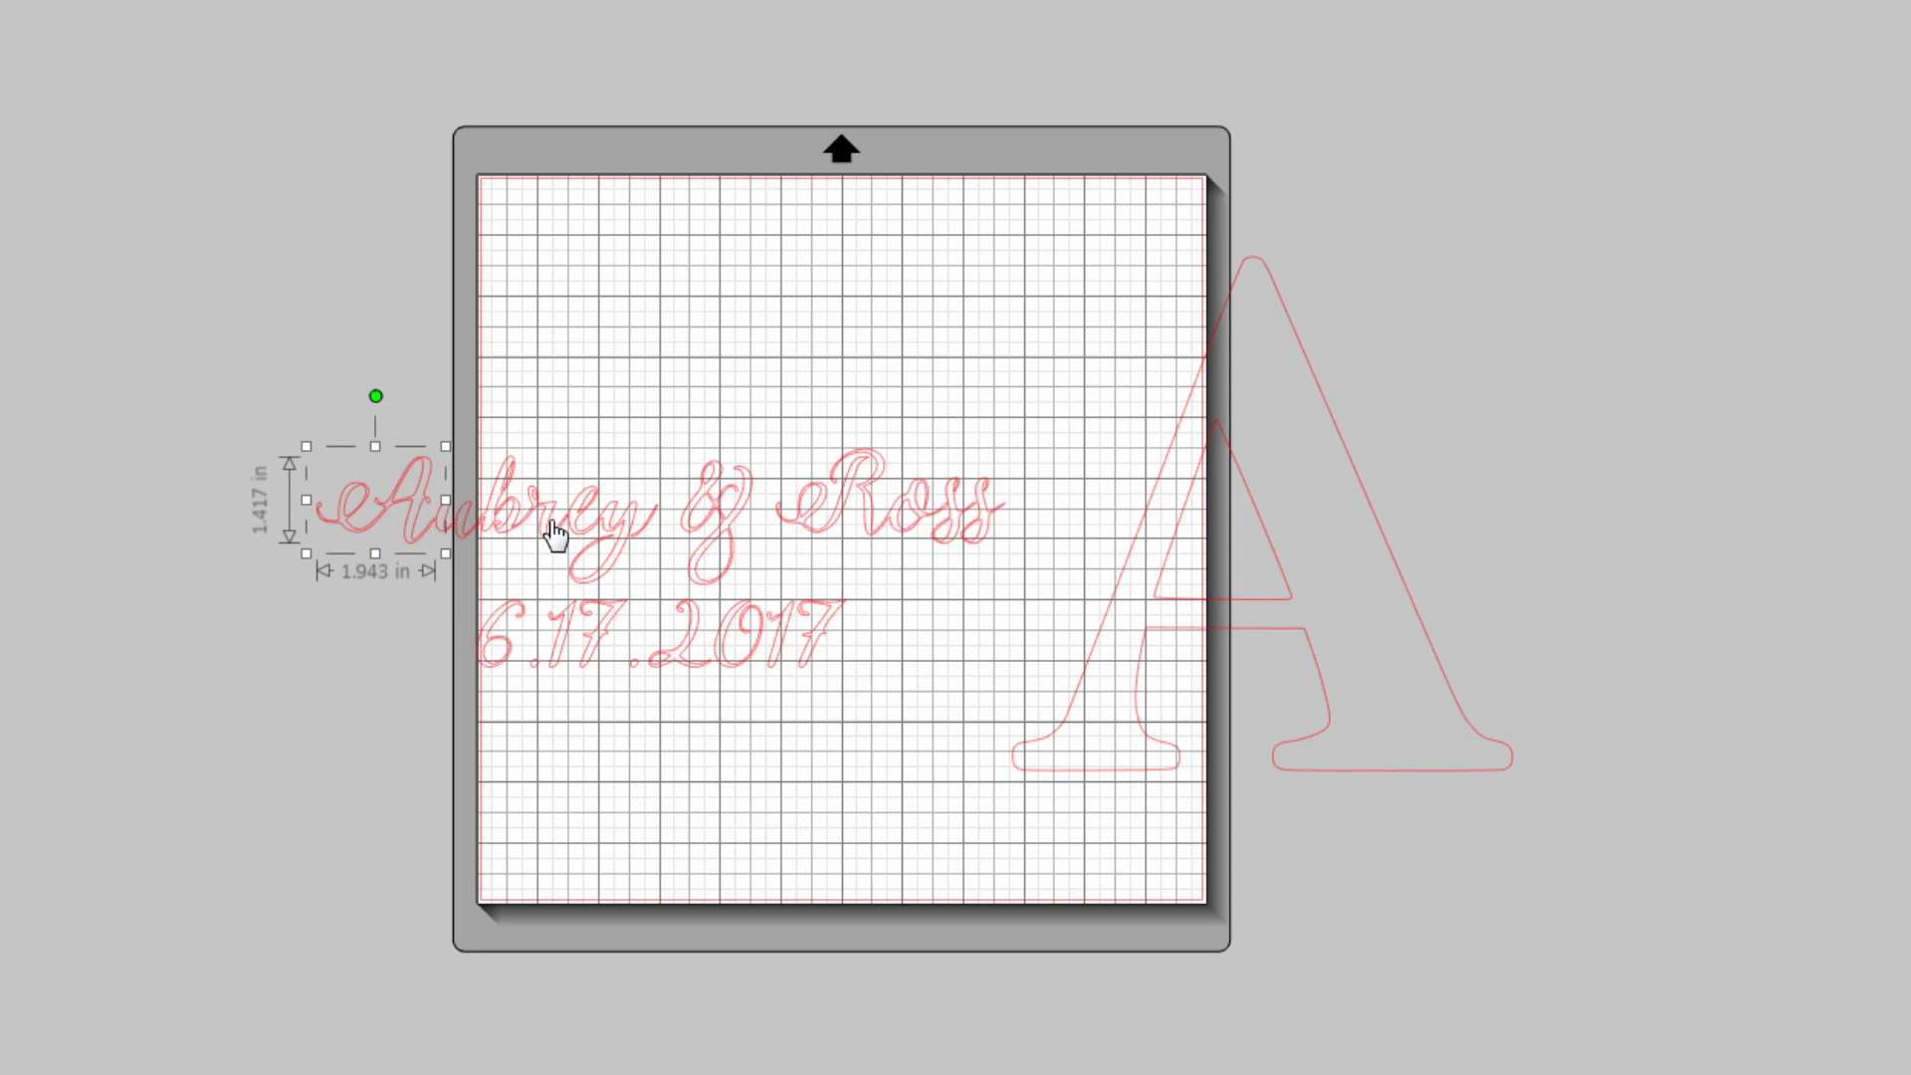
click(901, 667)
drag(901, 667, 1031, 704)
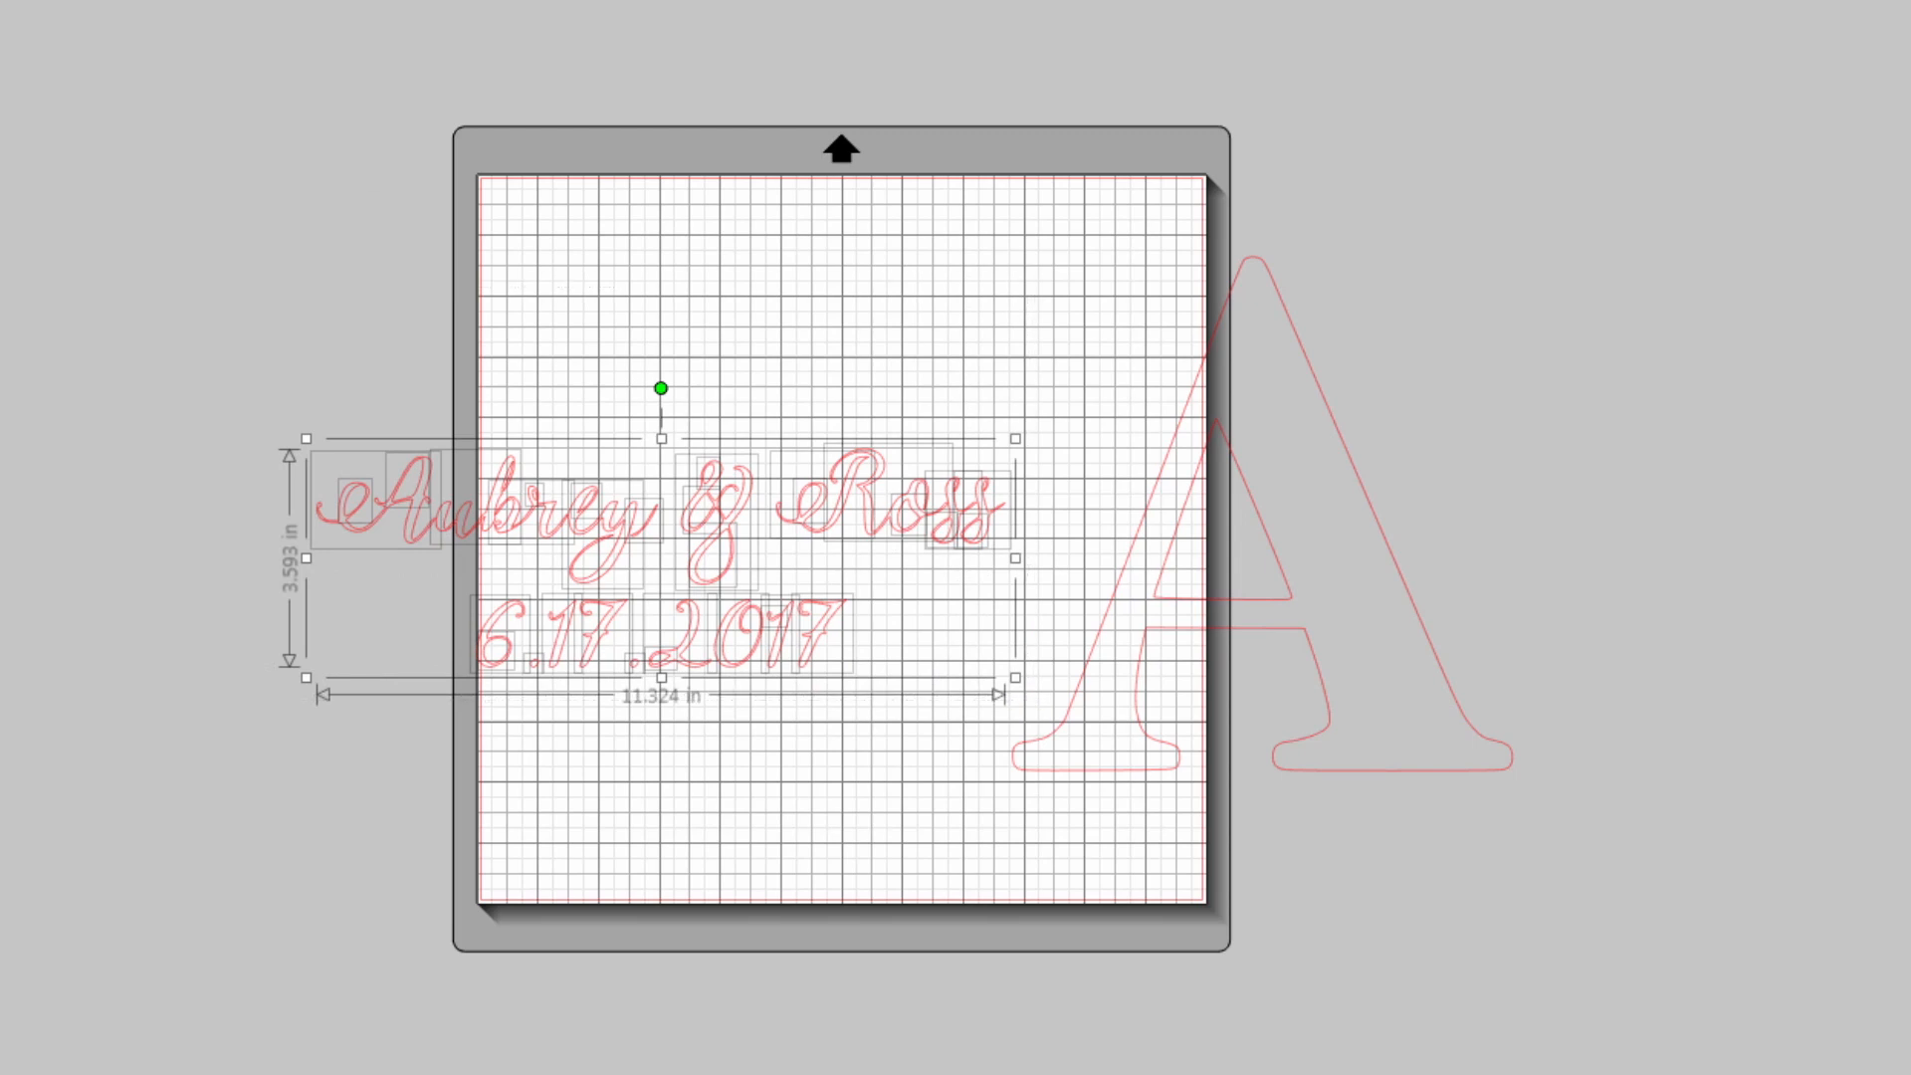
click(314, 60)
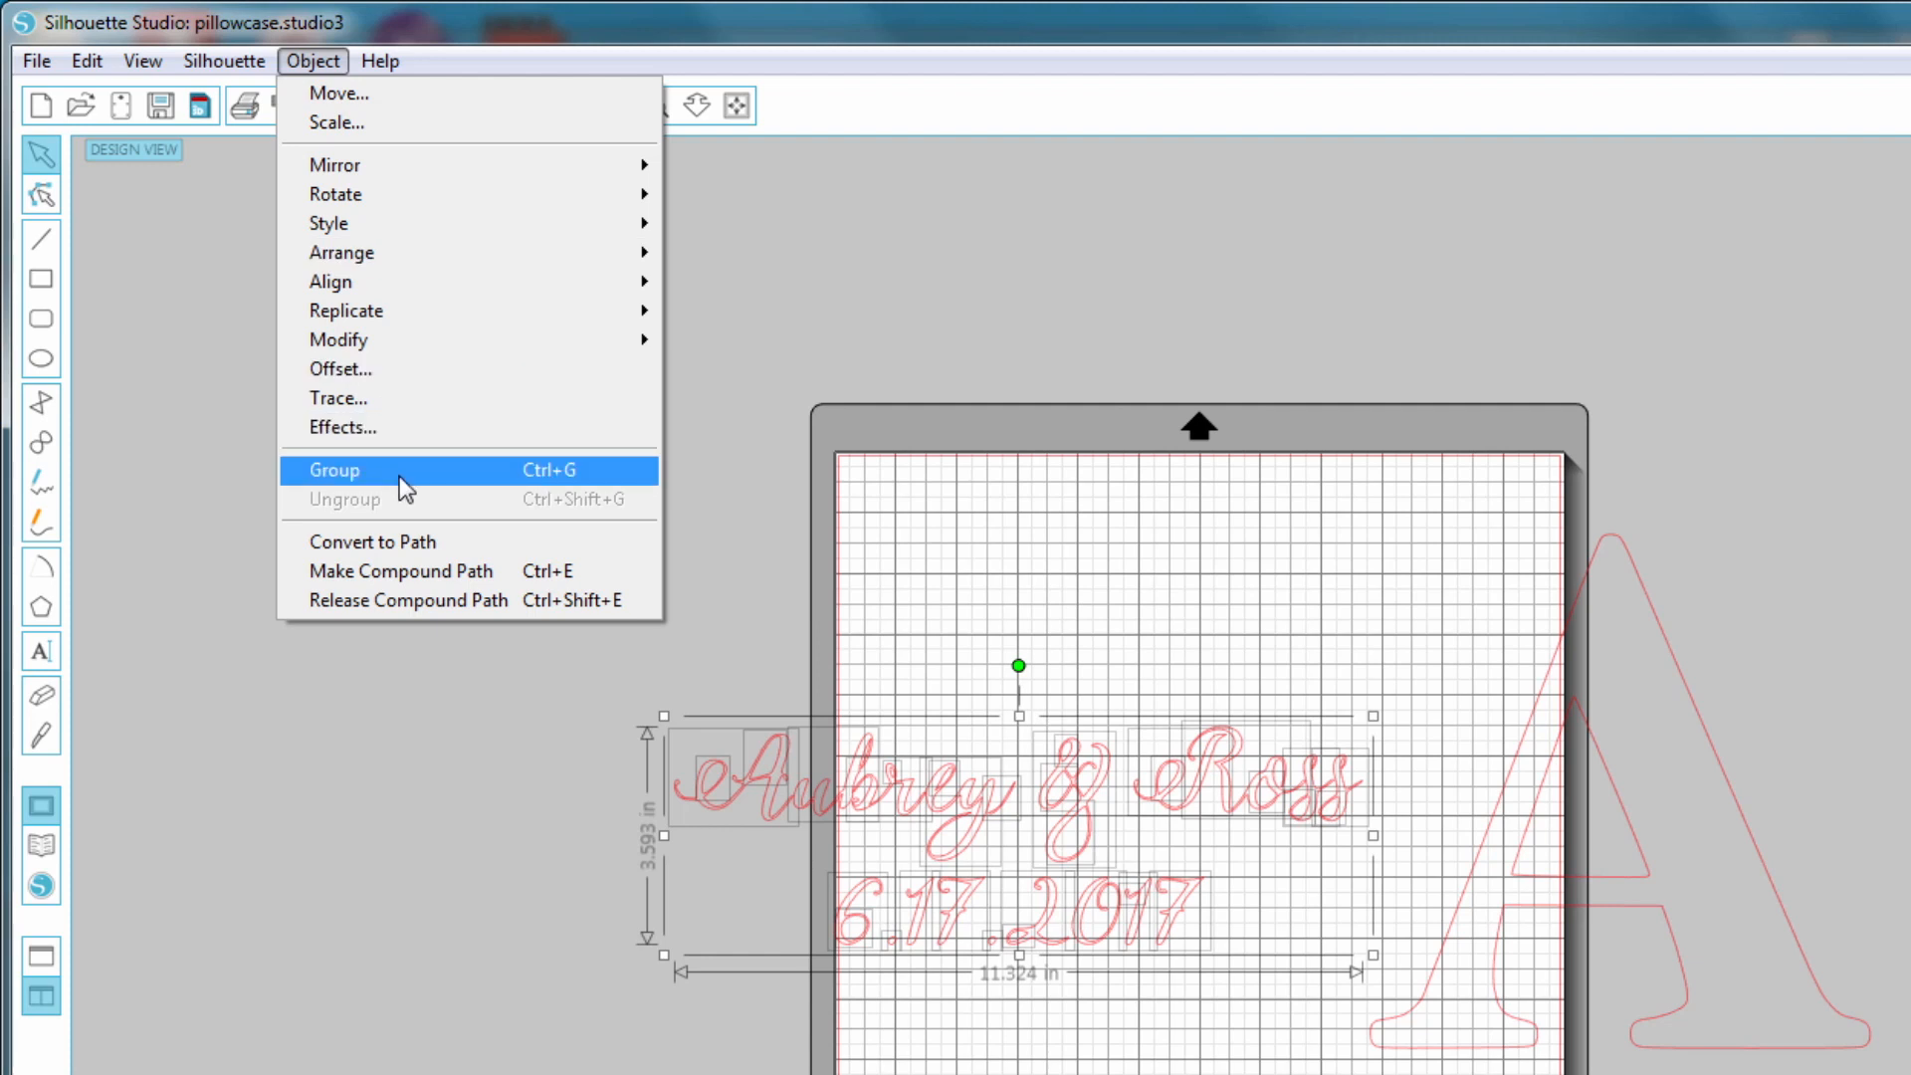
click(398, 476)
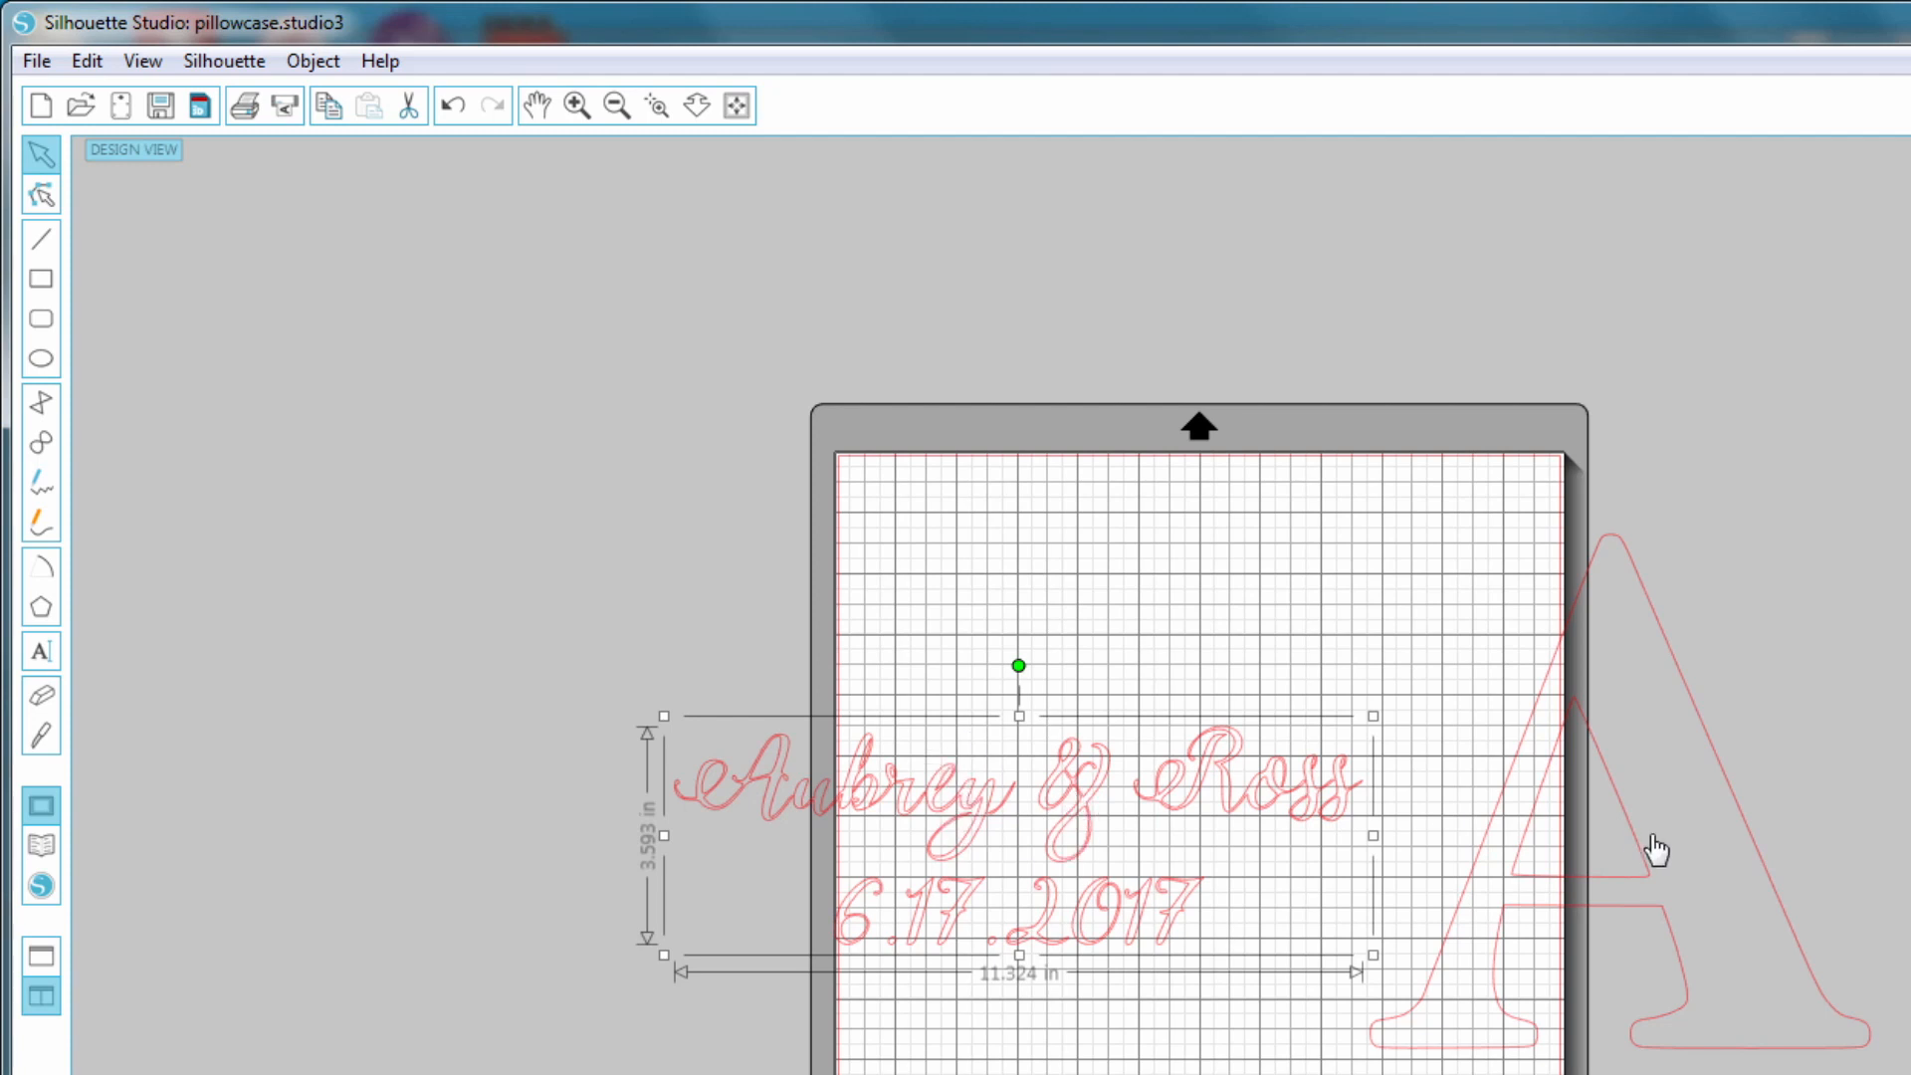
Group the outer and inner outlines of the large letter A, and clear the selection
click(1735, 868)
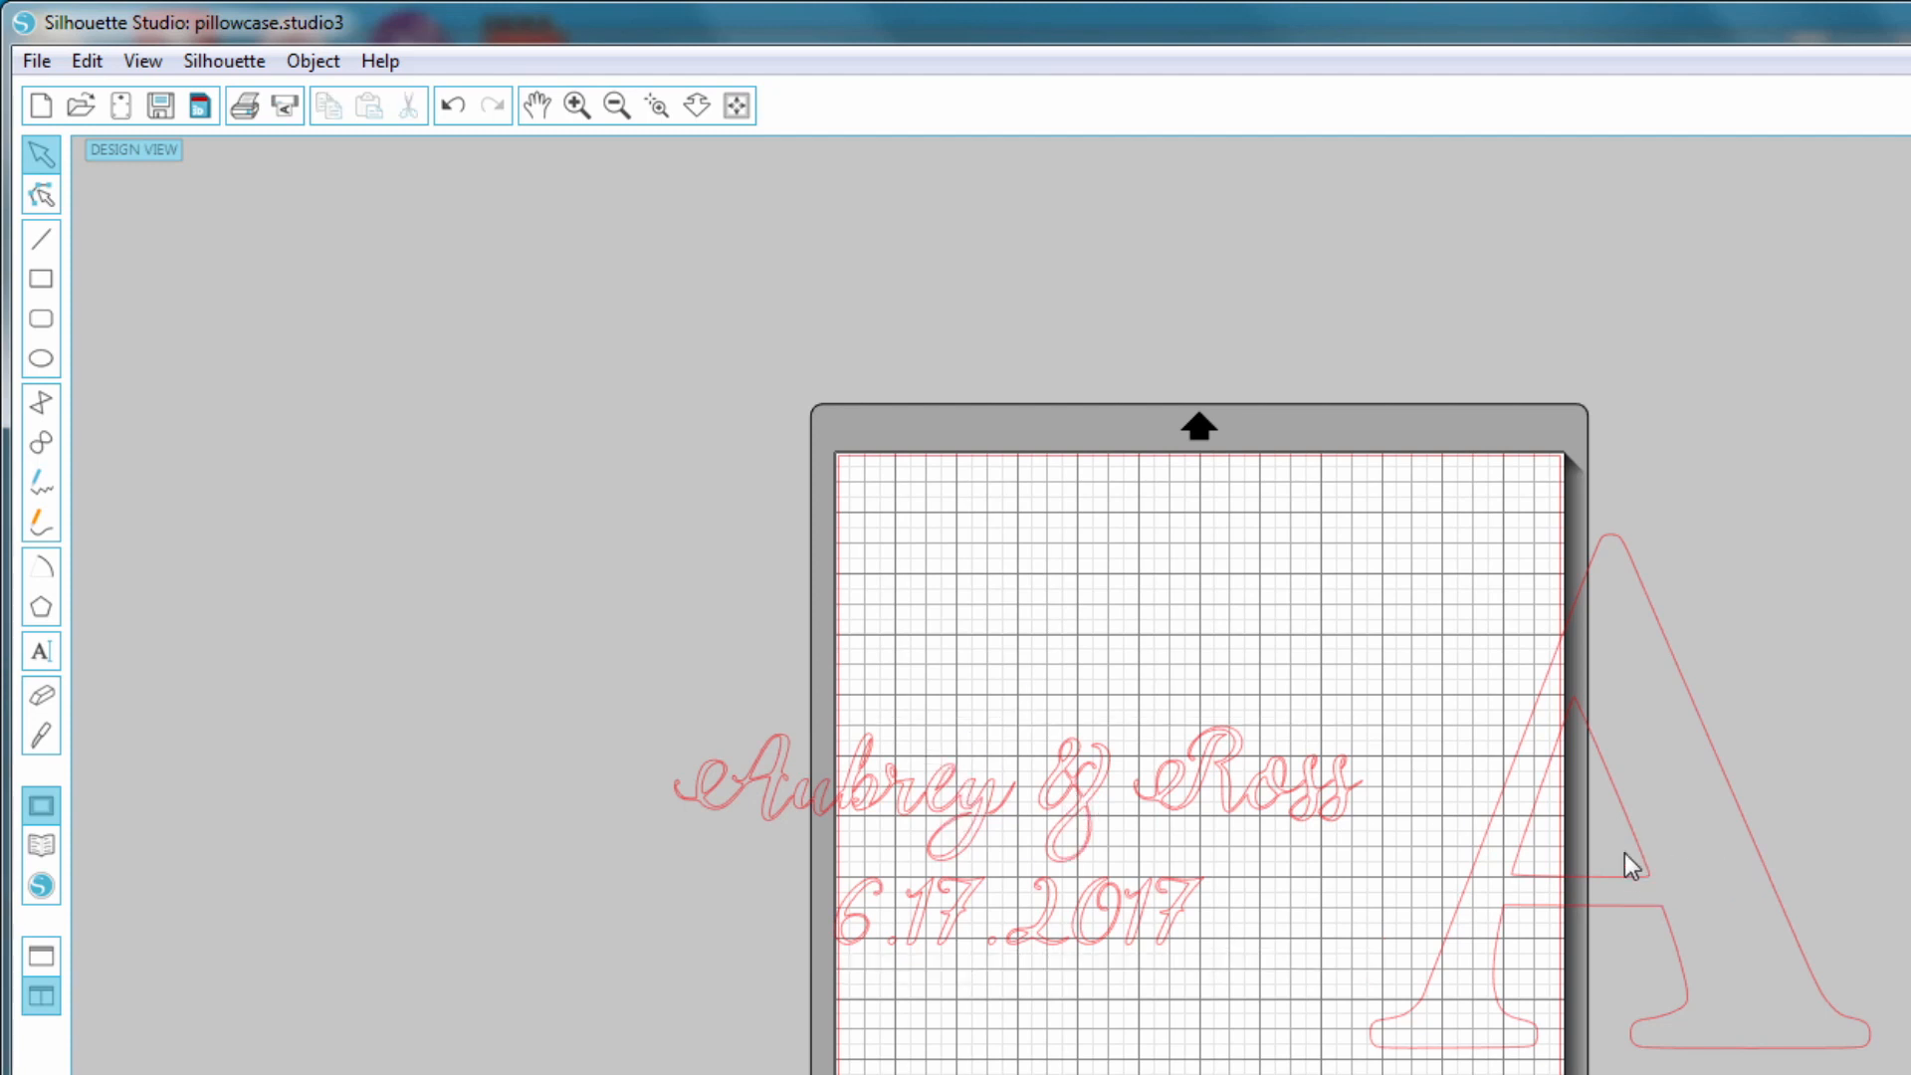
click(1524, 711)
drag(1470, 660, 1432, 599)
drag(1383, 490, 1368, 466)
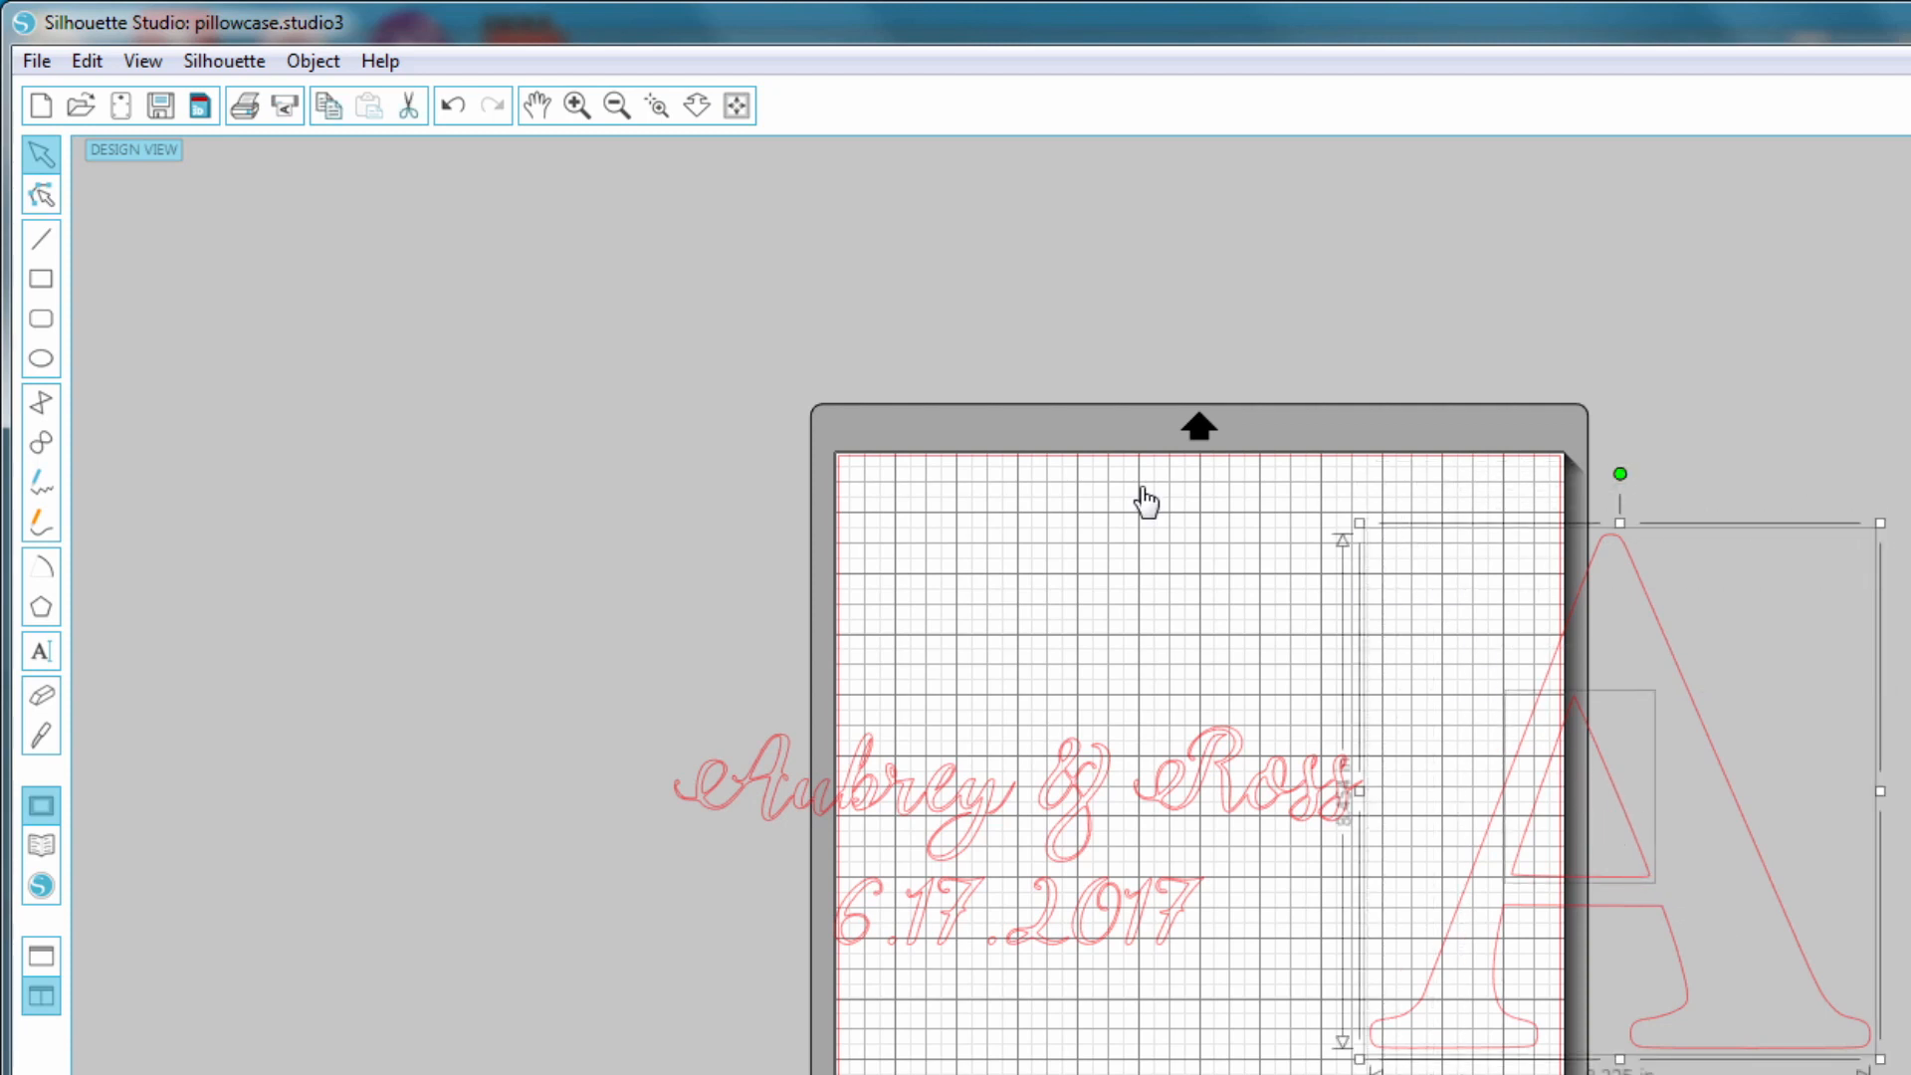
click(315, 62)
click(400, 470)
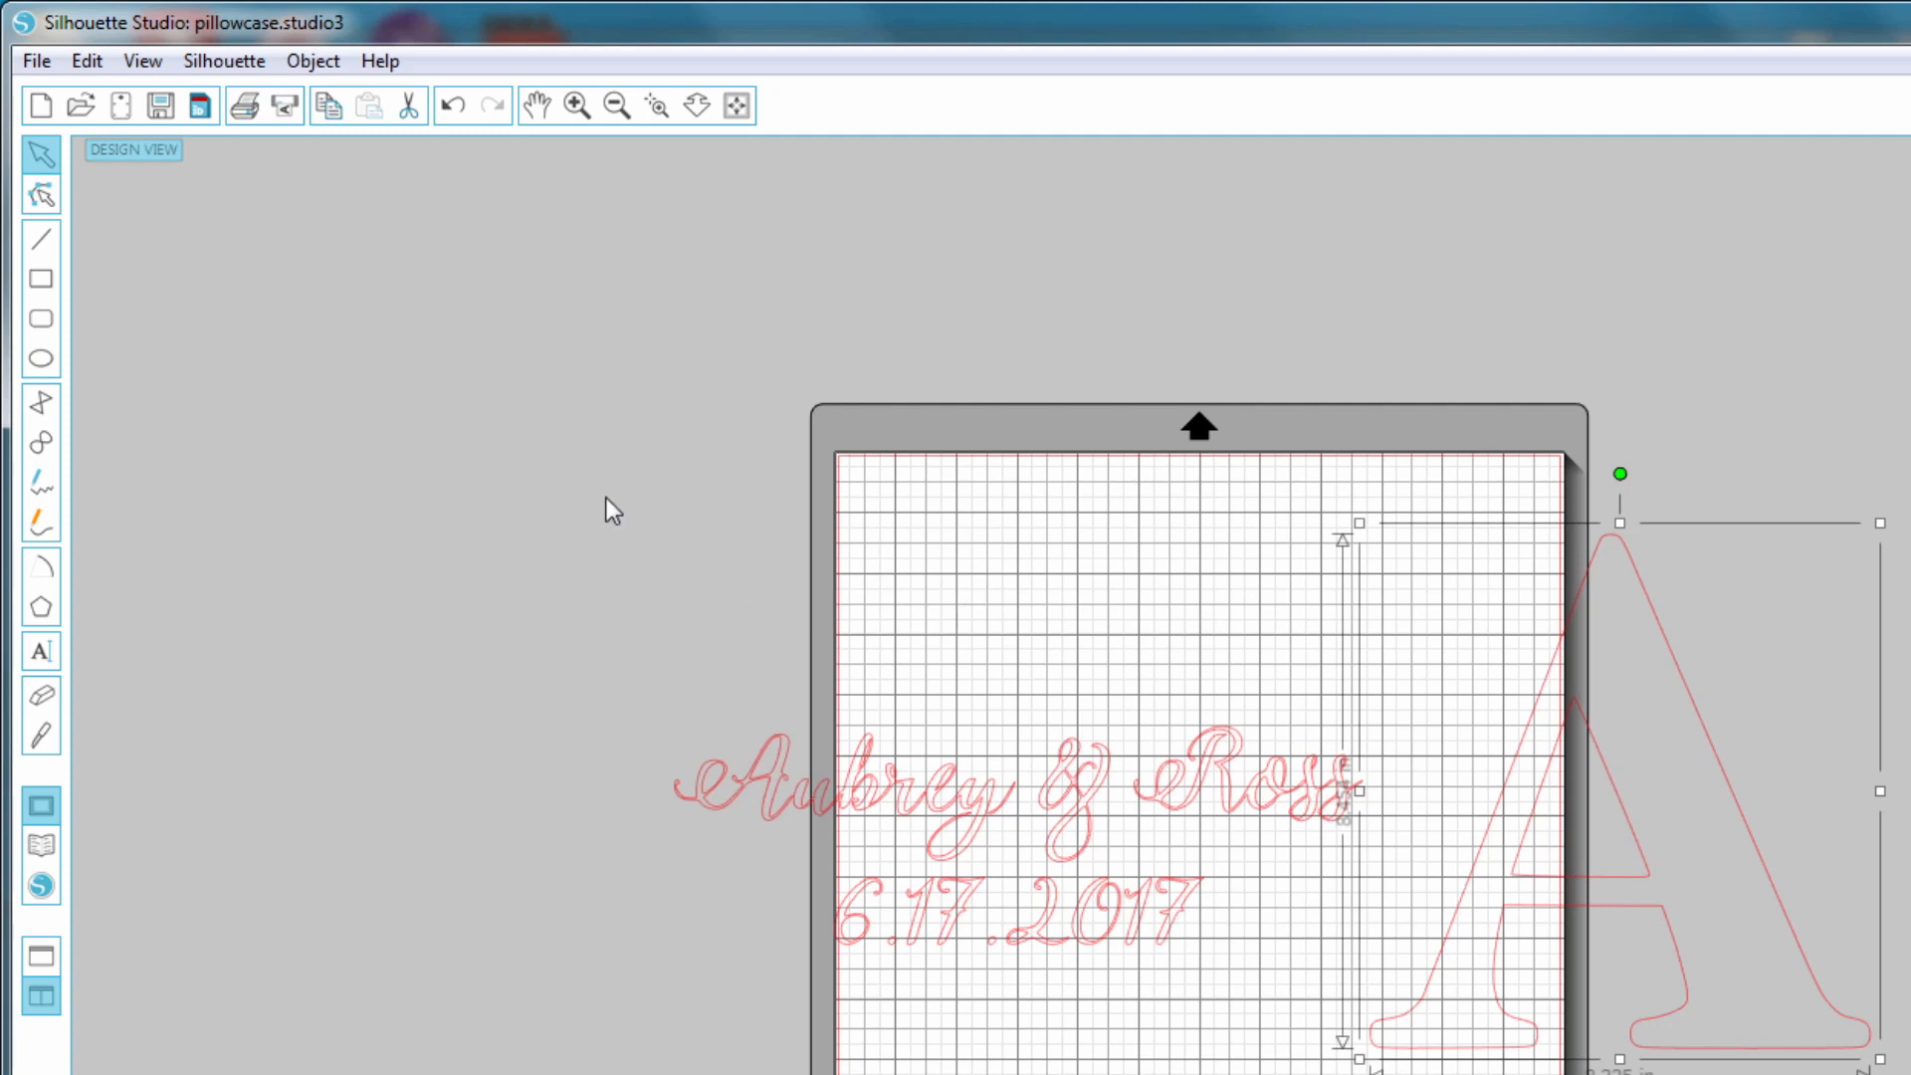
click(1813, 1059)
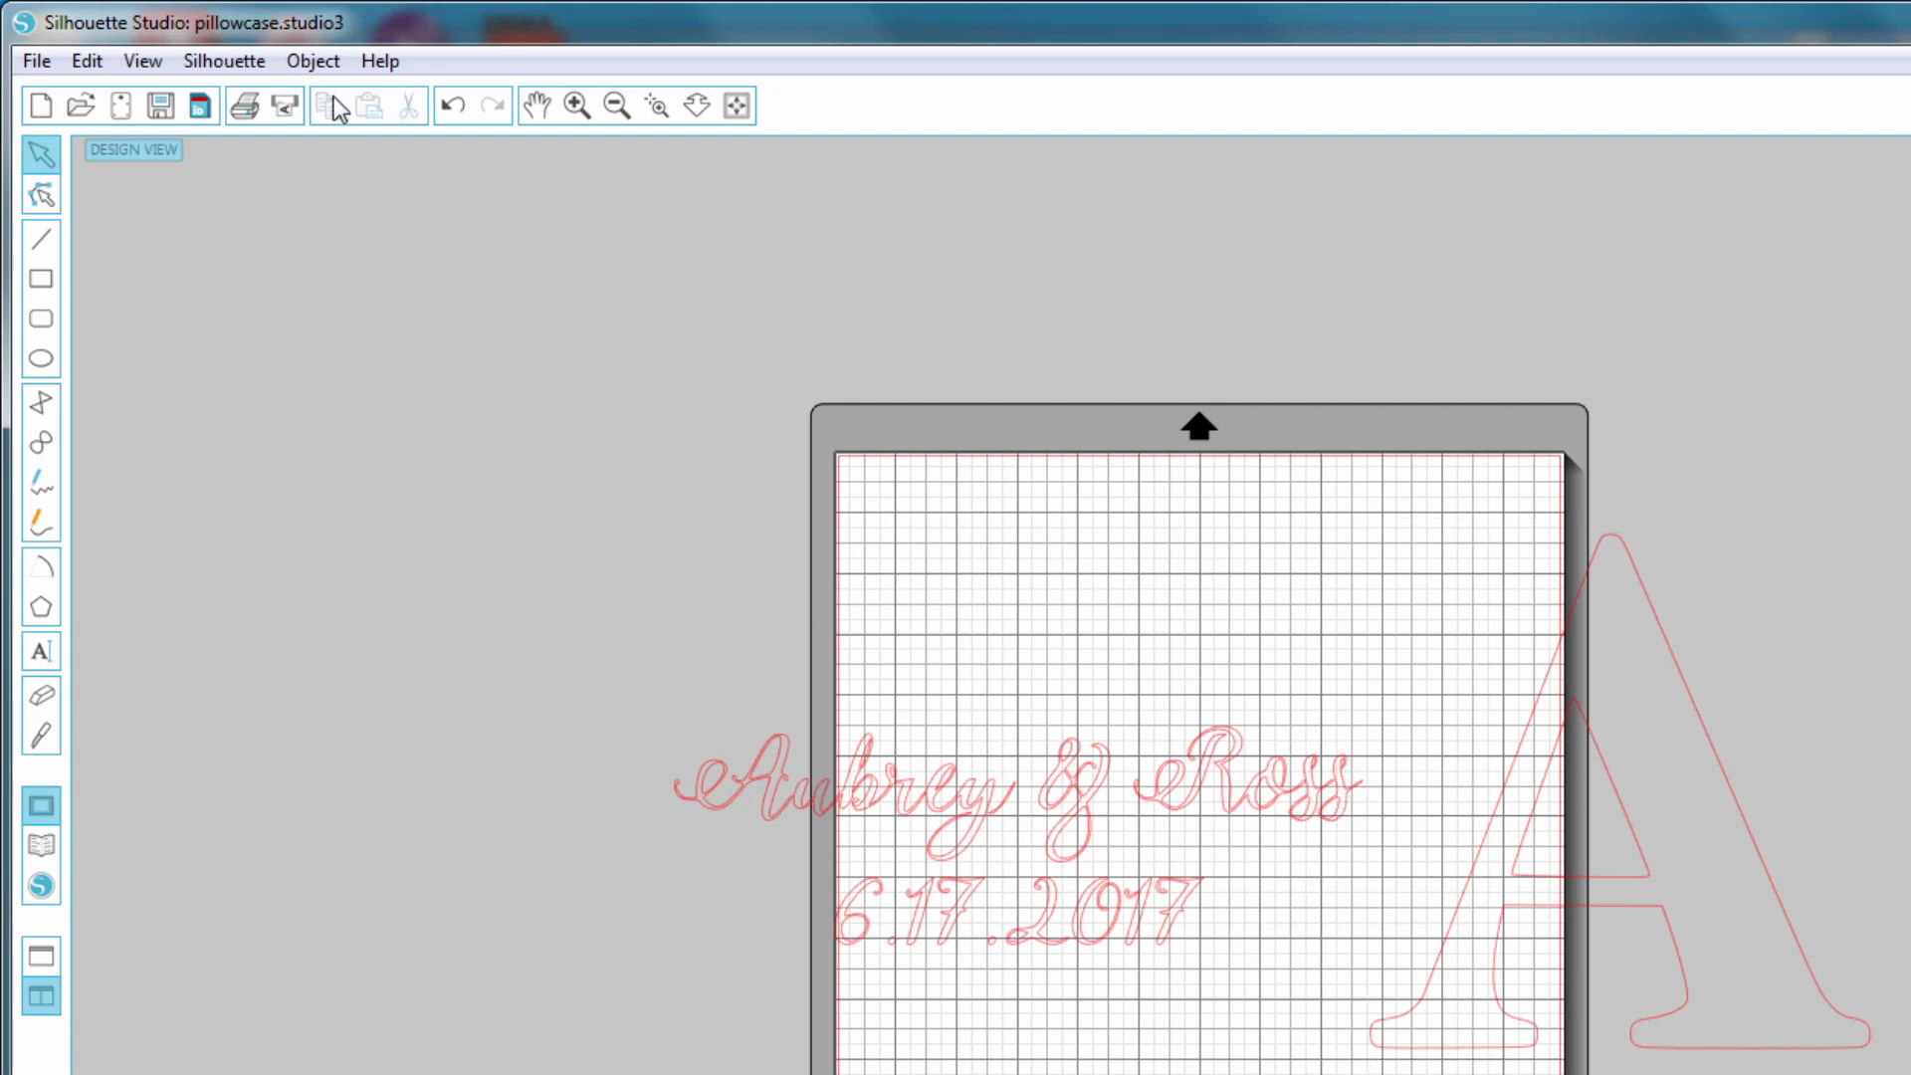
Mirror the grouped names and date horizontally, and clear the selection
click(1067, 805)
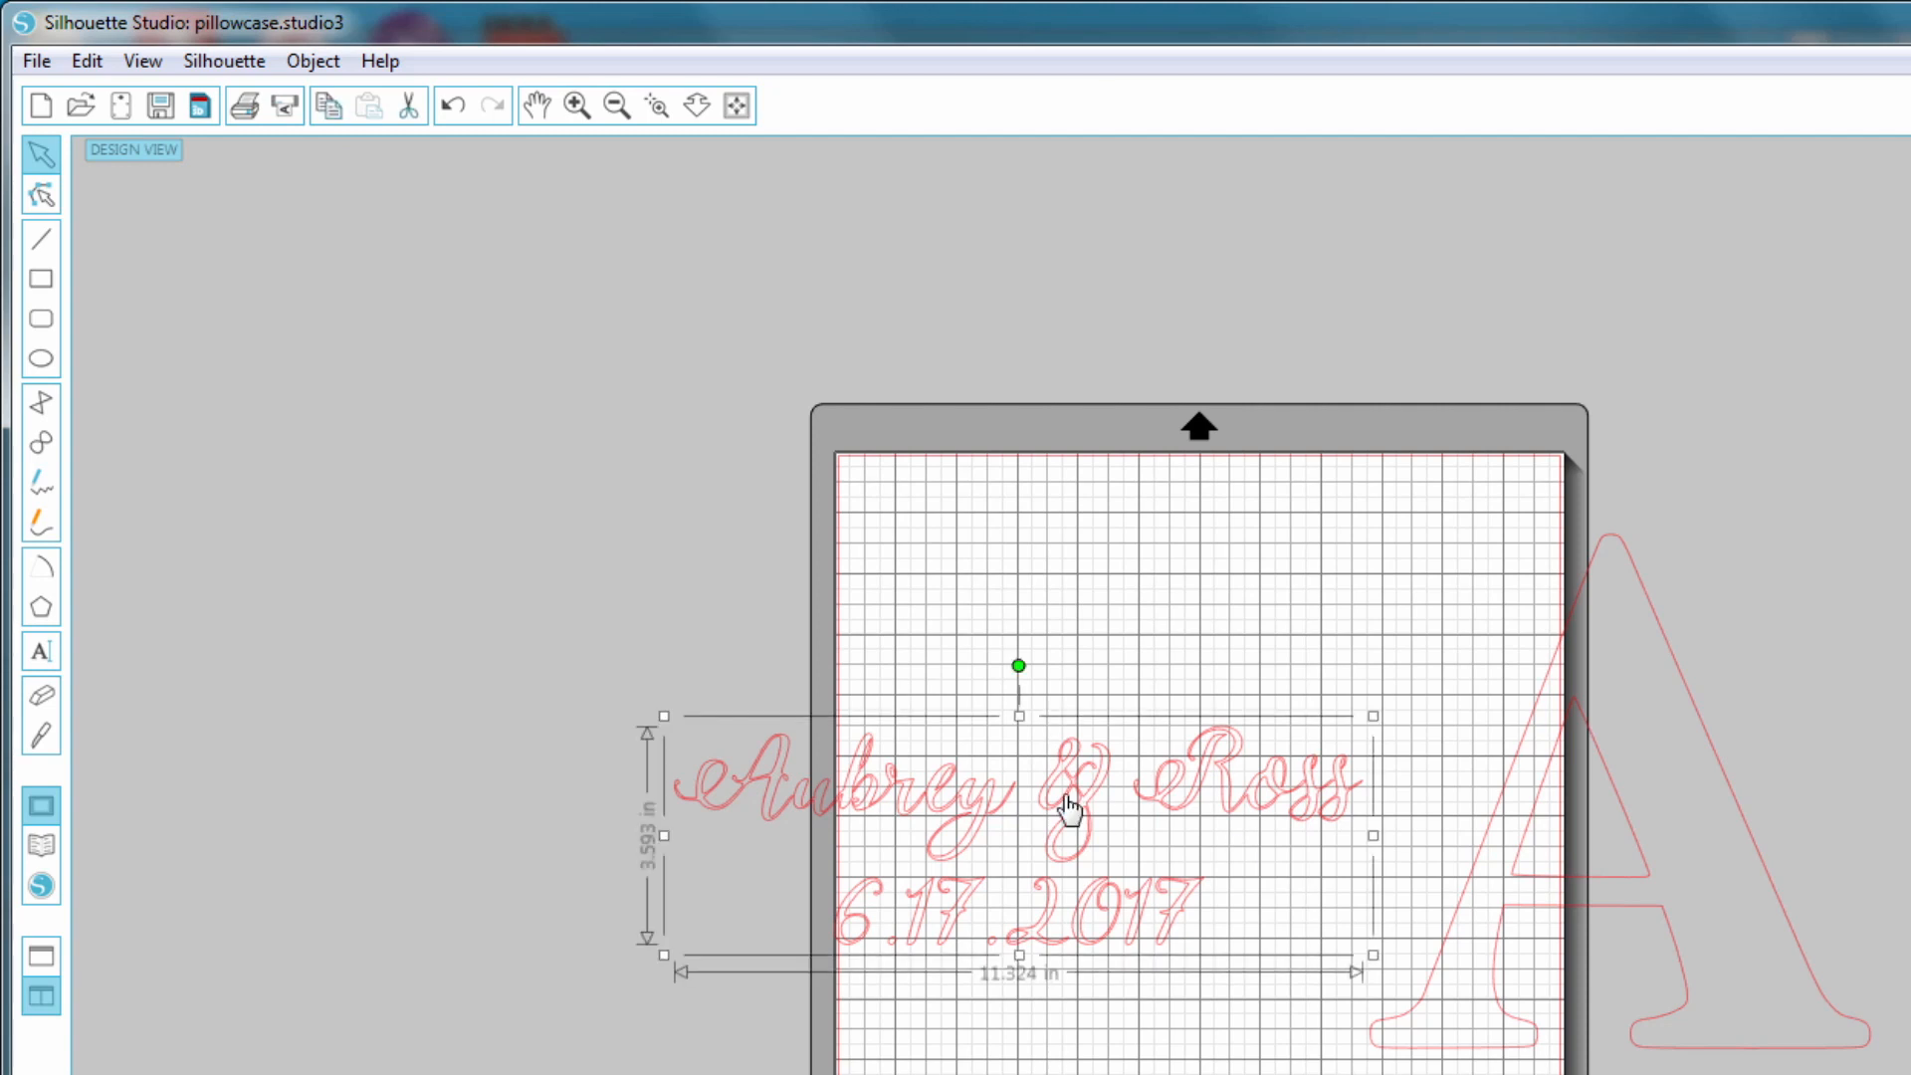
click(294, 59)
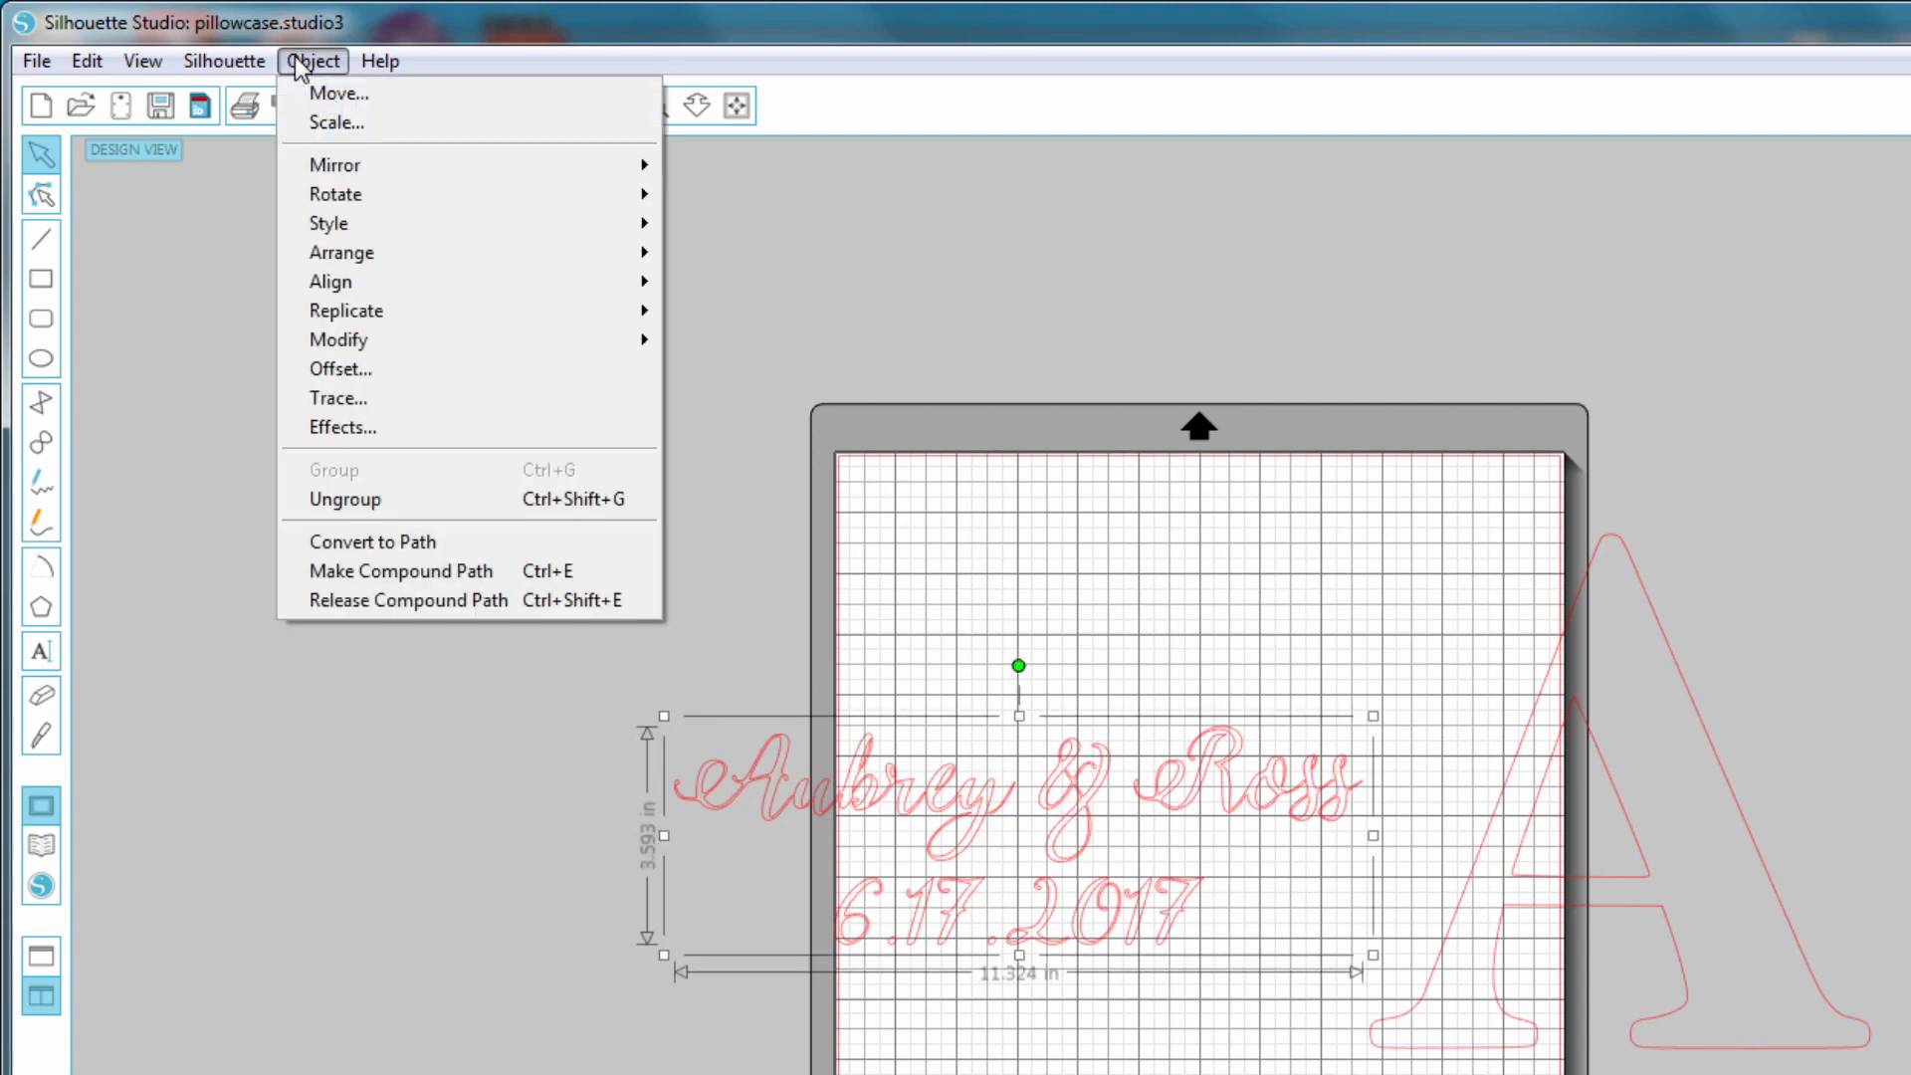
mouse_move(378, 161)
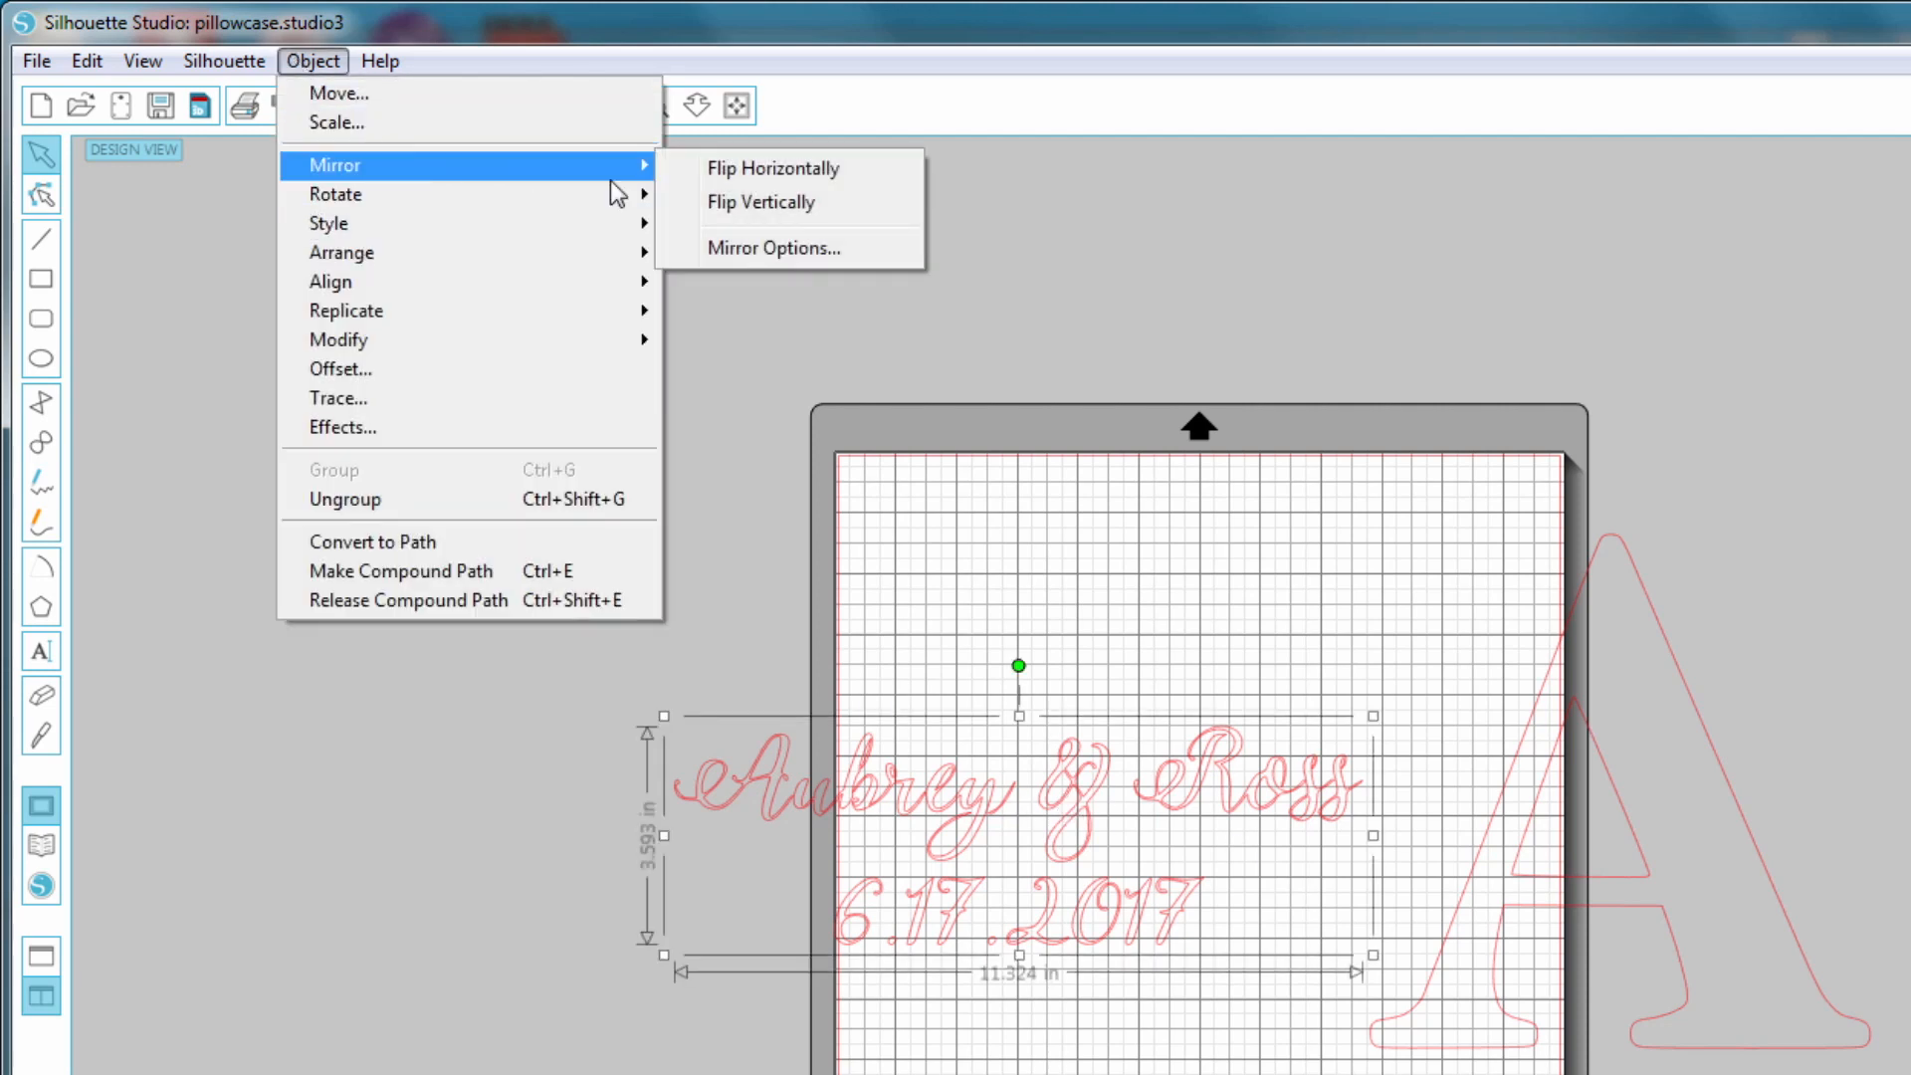
click(780, 169)
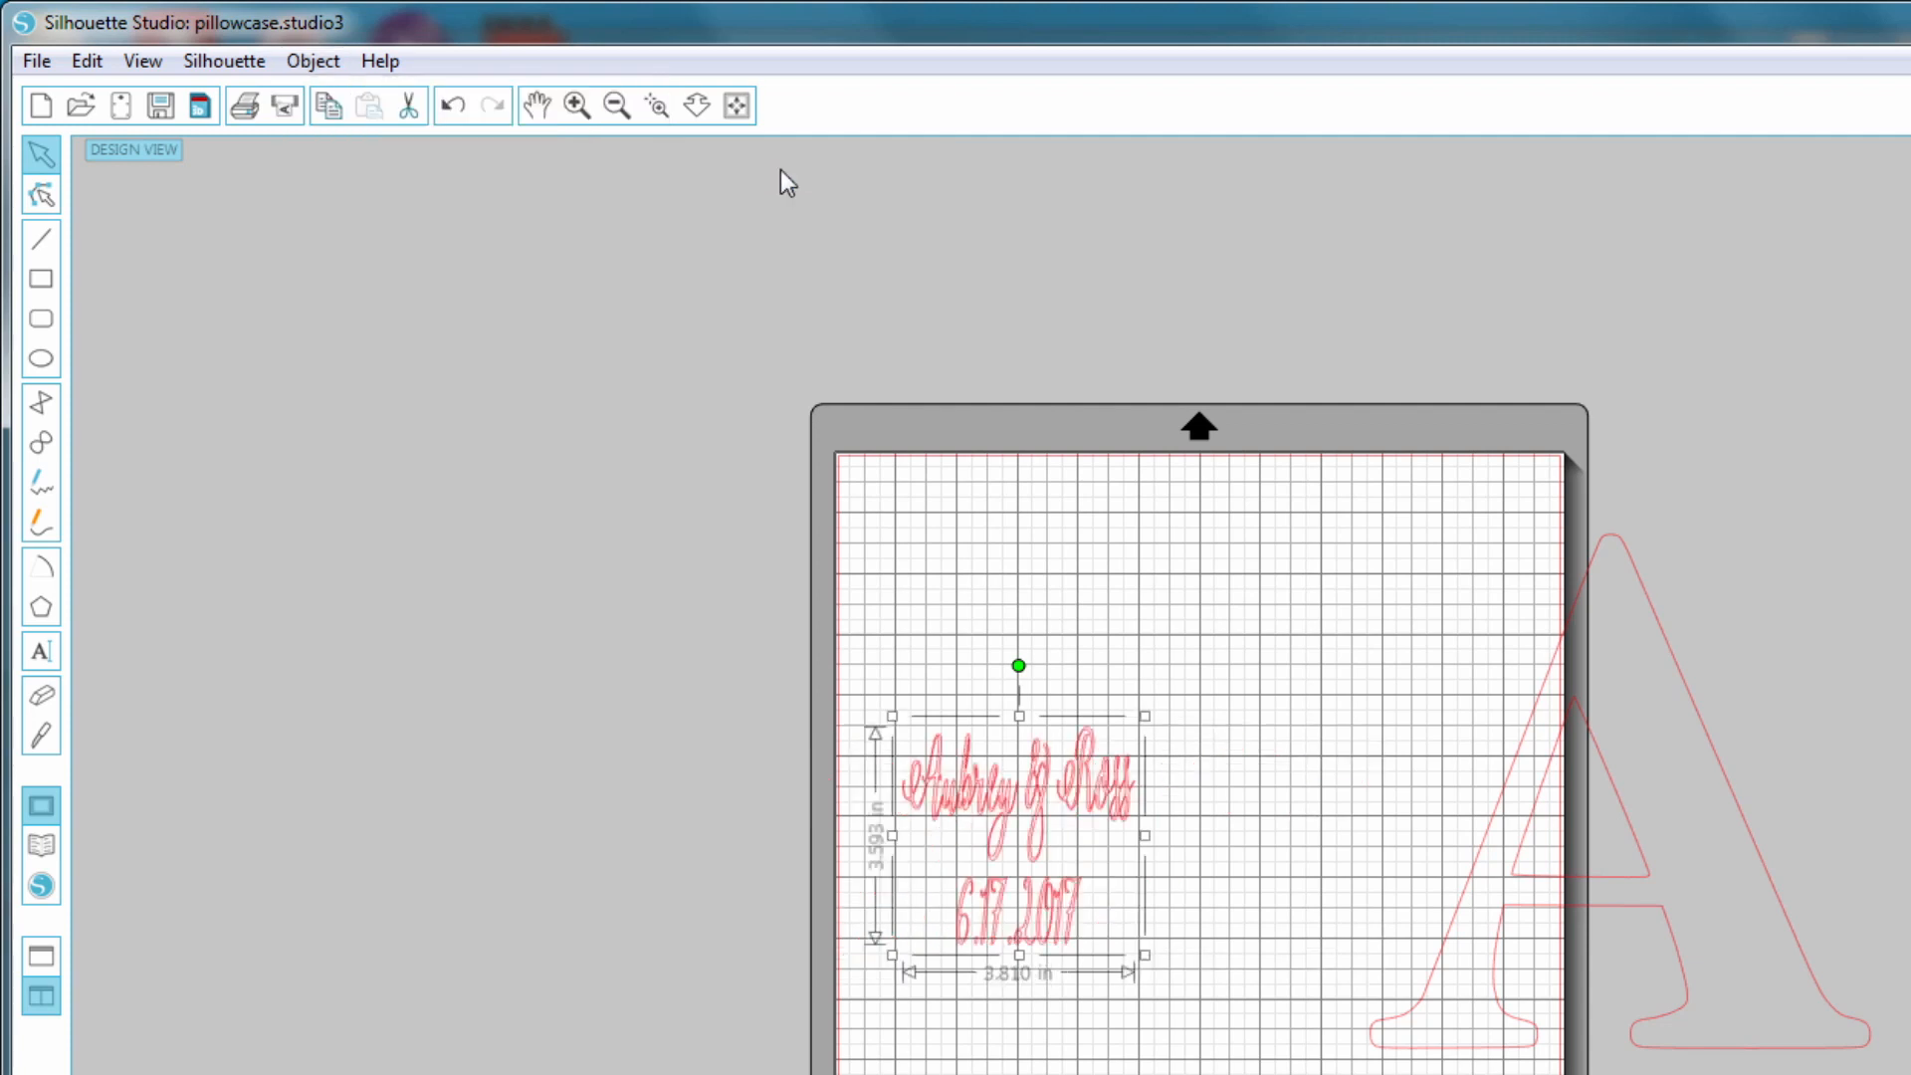
click(1754, 800)
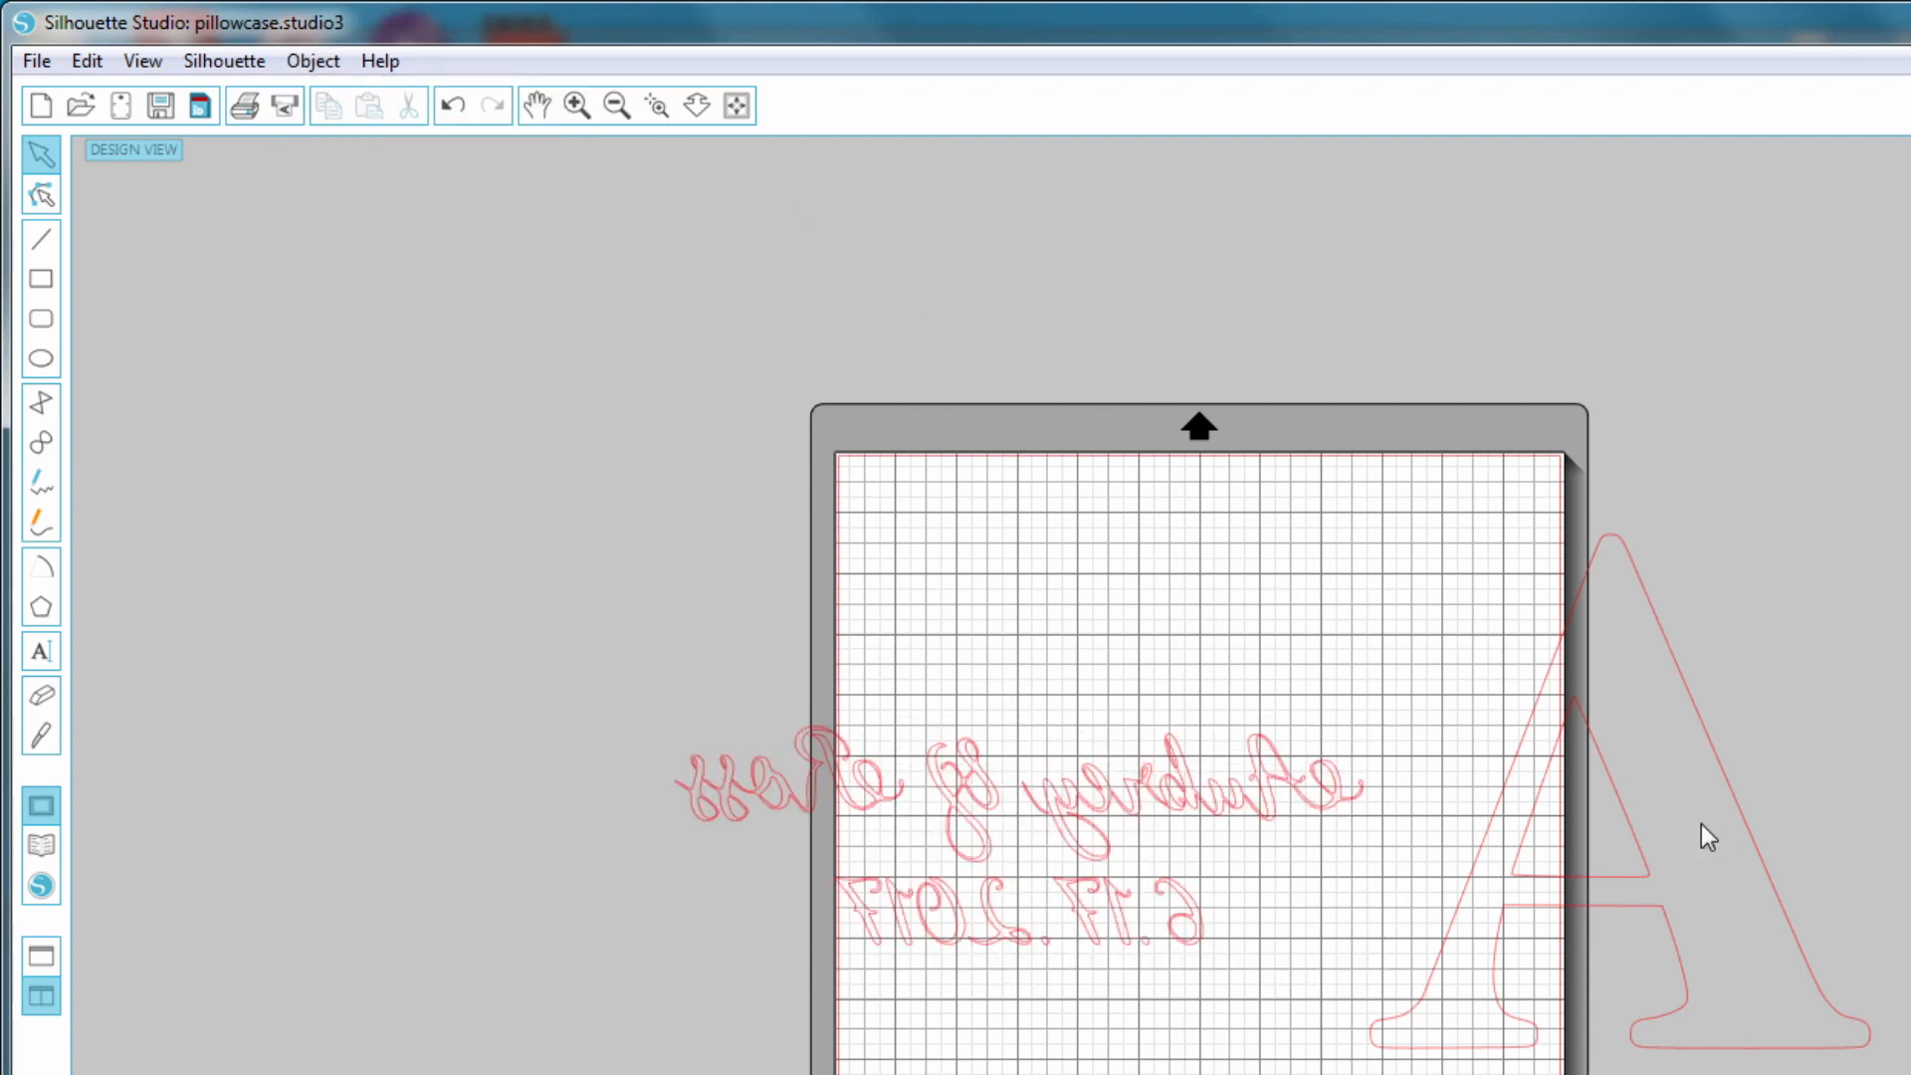
Flip the grouped outlines of the large letter A horizontally
click(1639, 922)
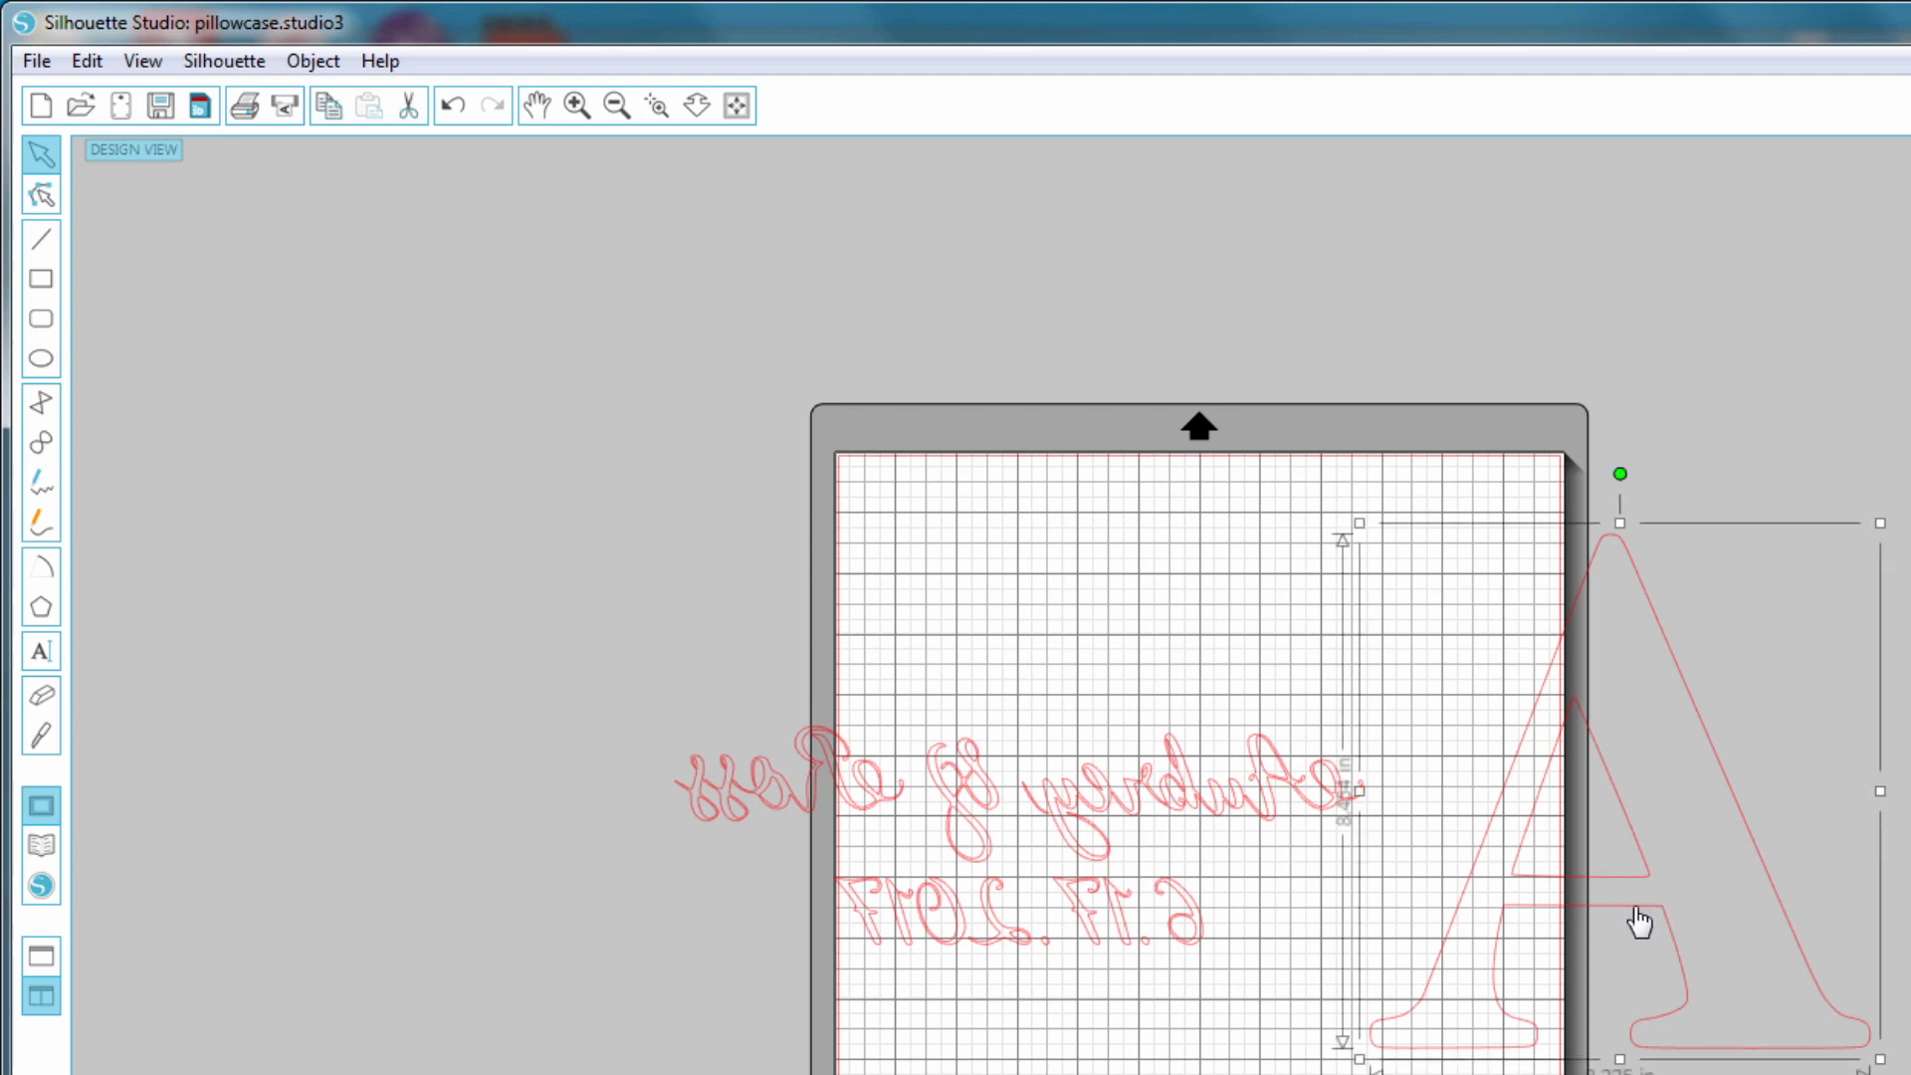
click(303, 62)
mouse_move(317, 172)
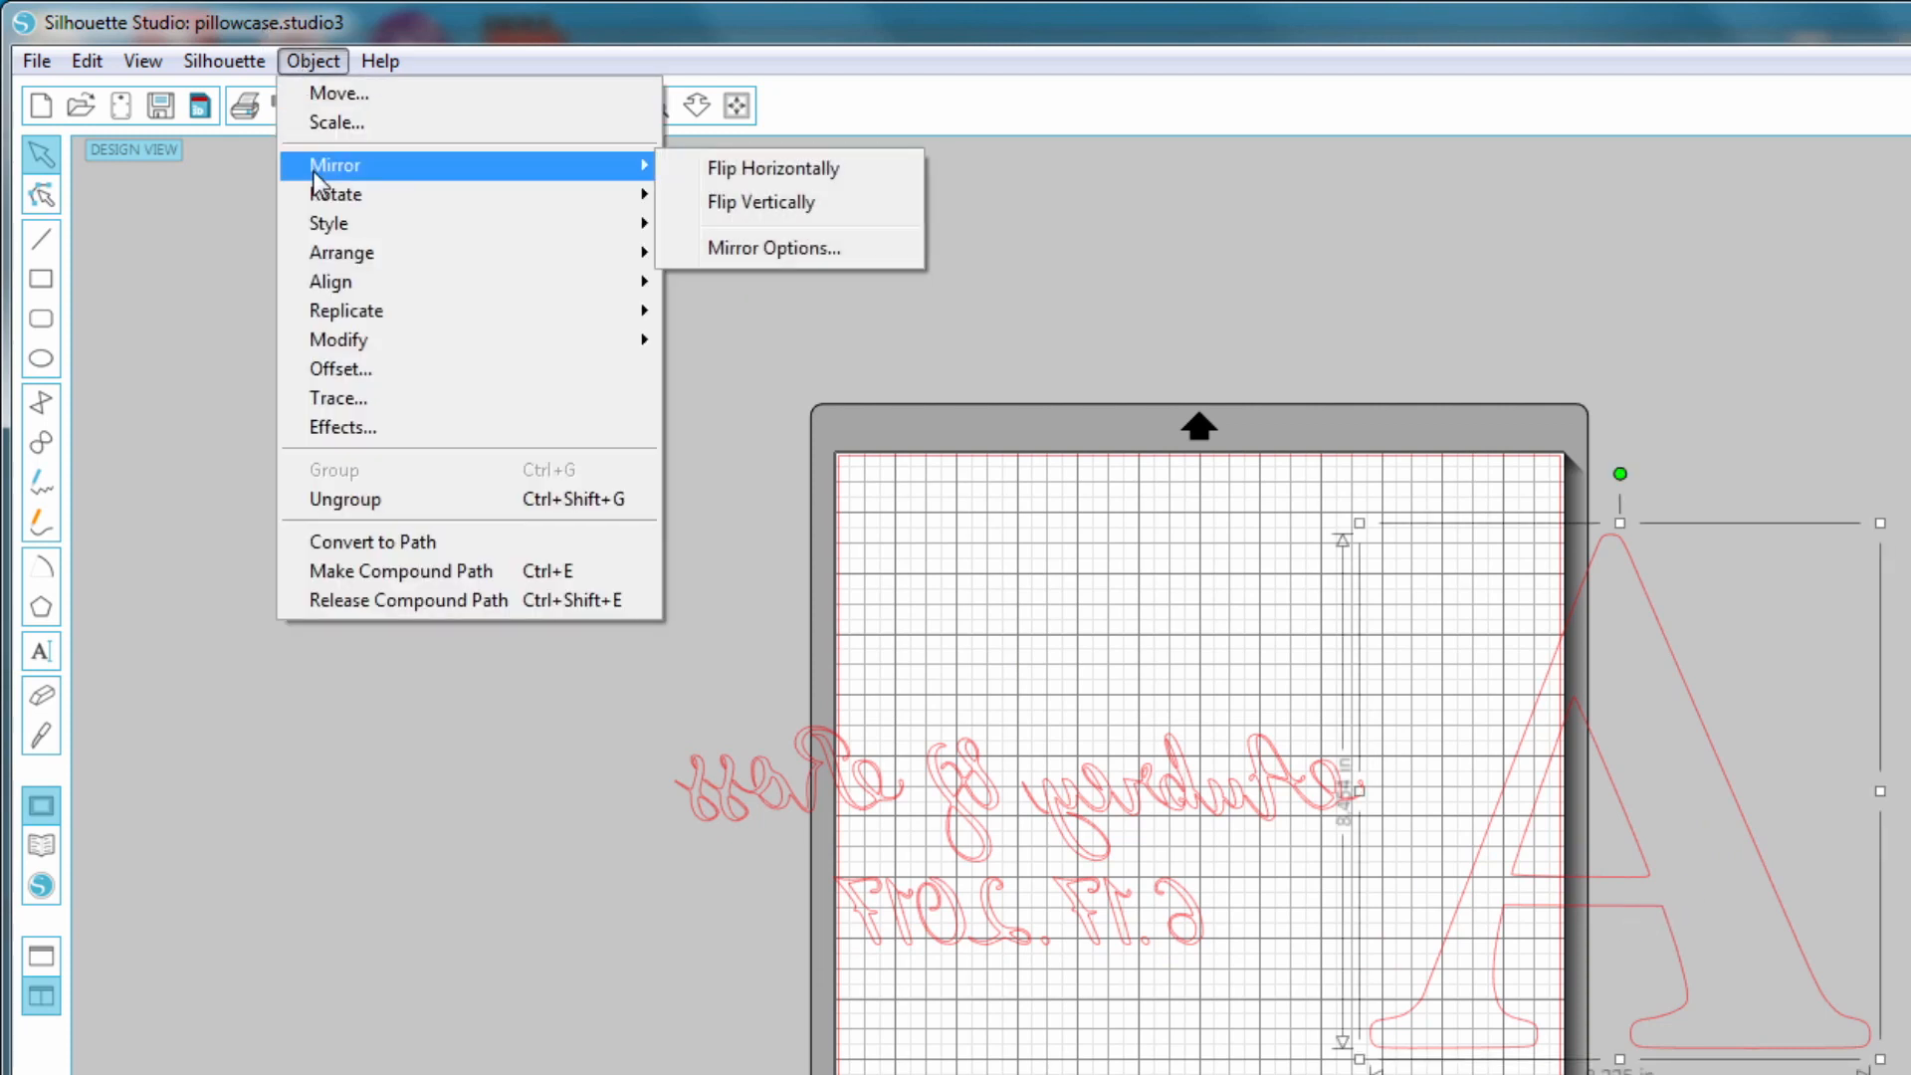
click(747, 169)
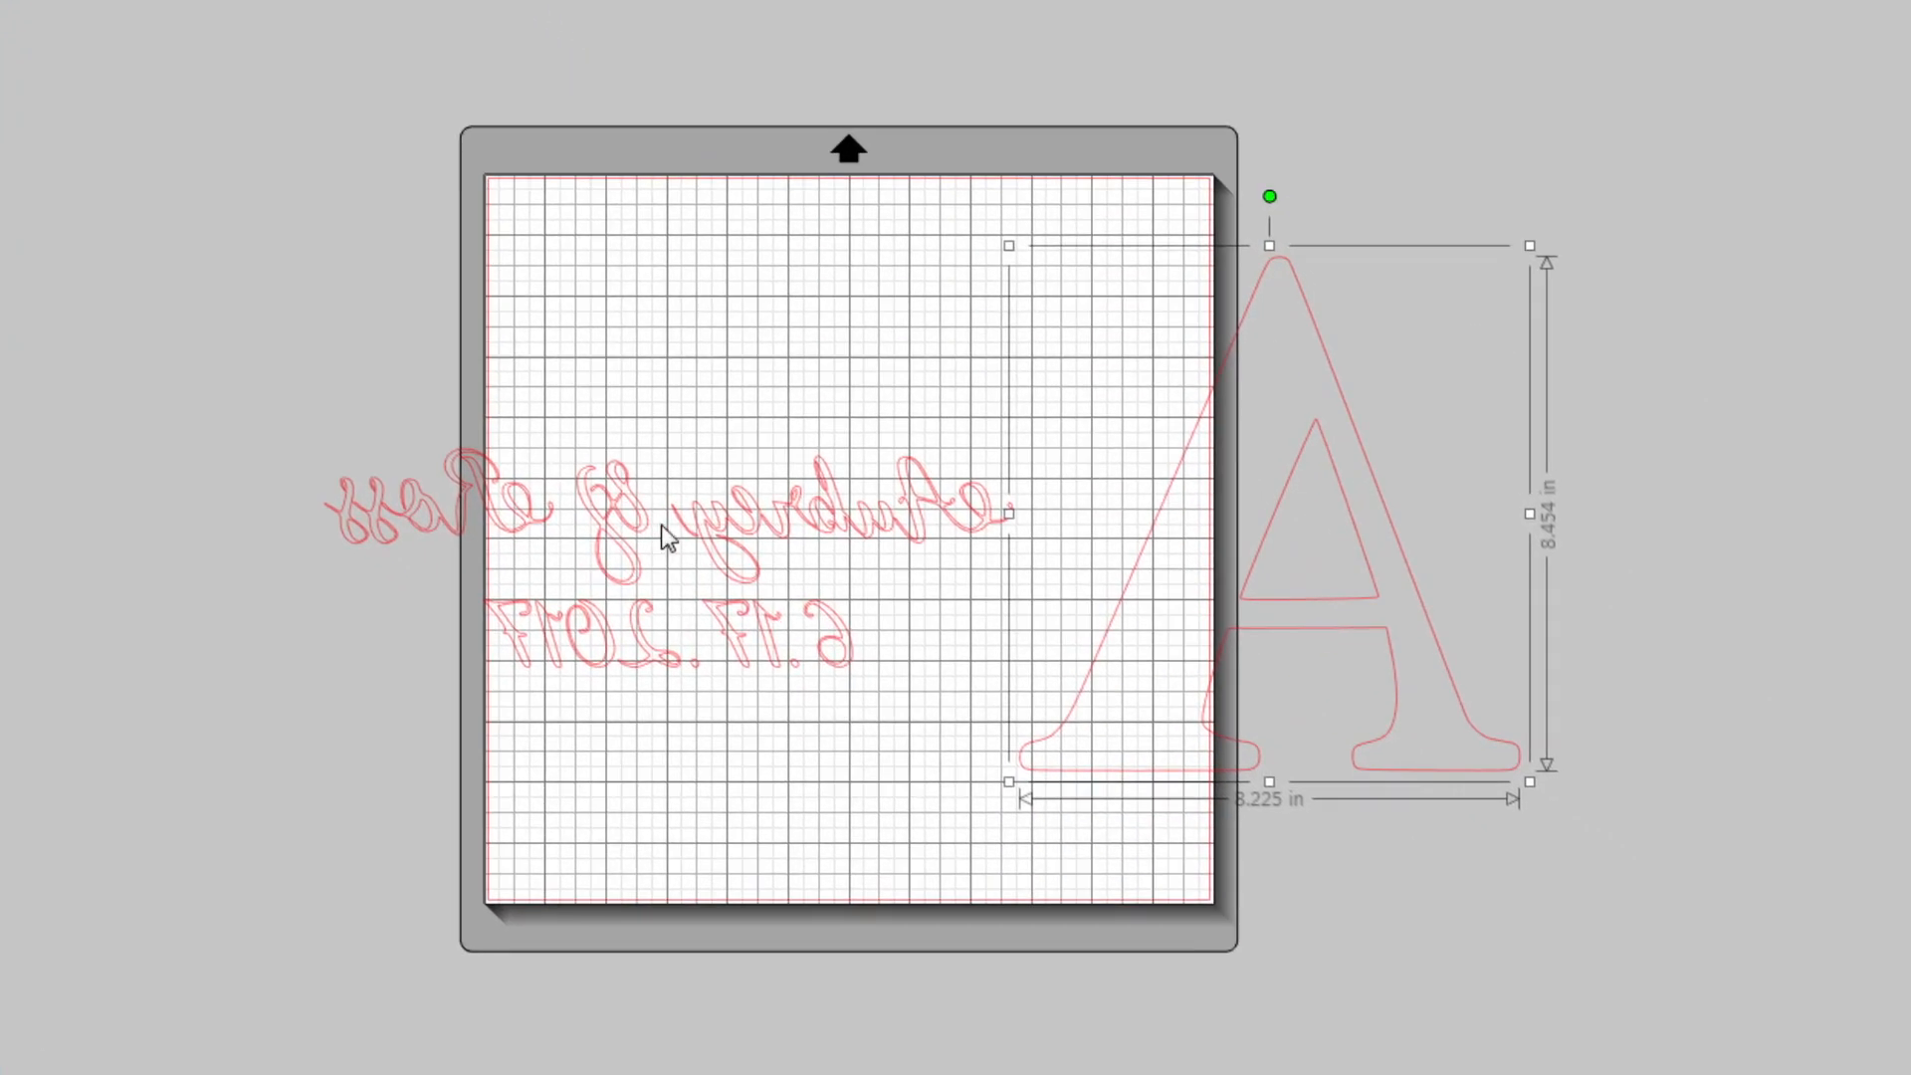
Move the mirrored names and date off the cutting mat, place the large letter A on the mat, and deselect it
click(669, 633)
drag(639, 667, 10, 376)
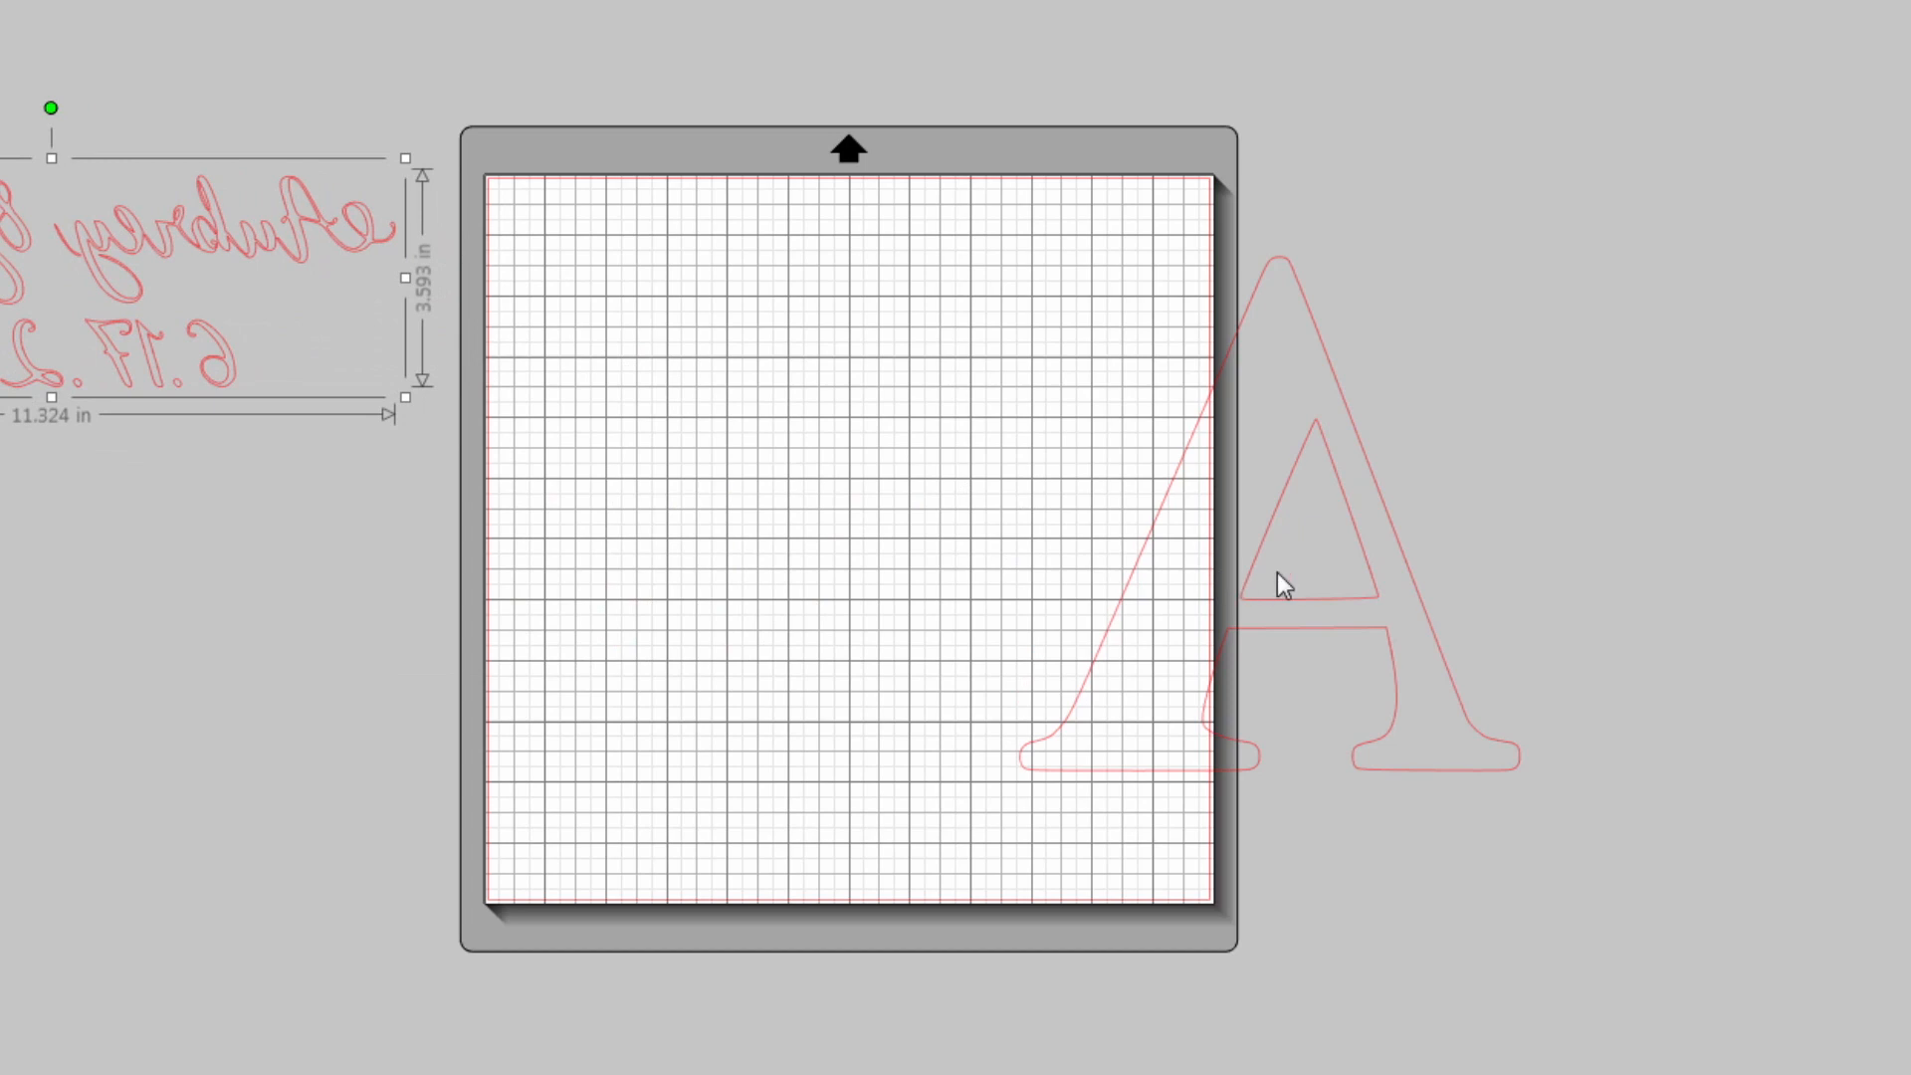
click(1284, 585)
drag(1241, 594, 717, 516)
click(1578, 479)
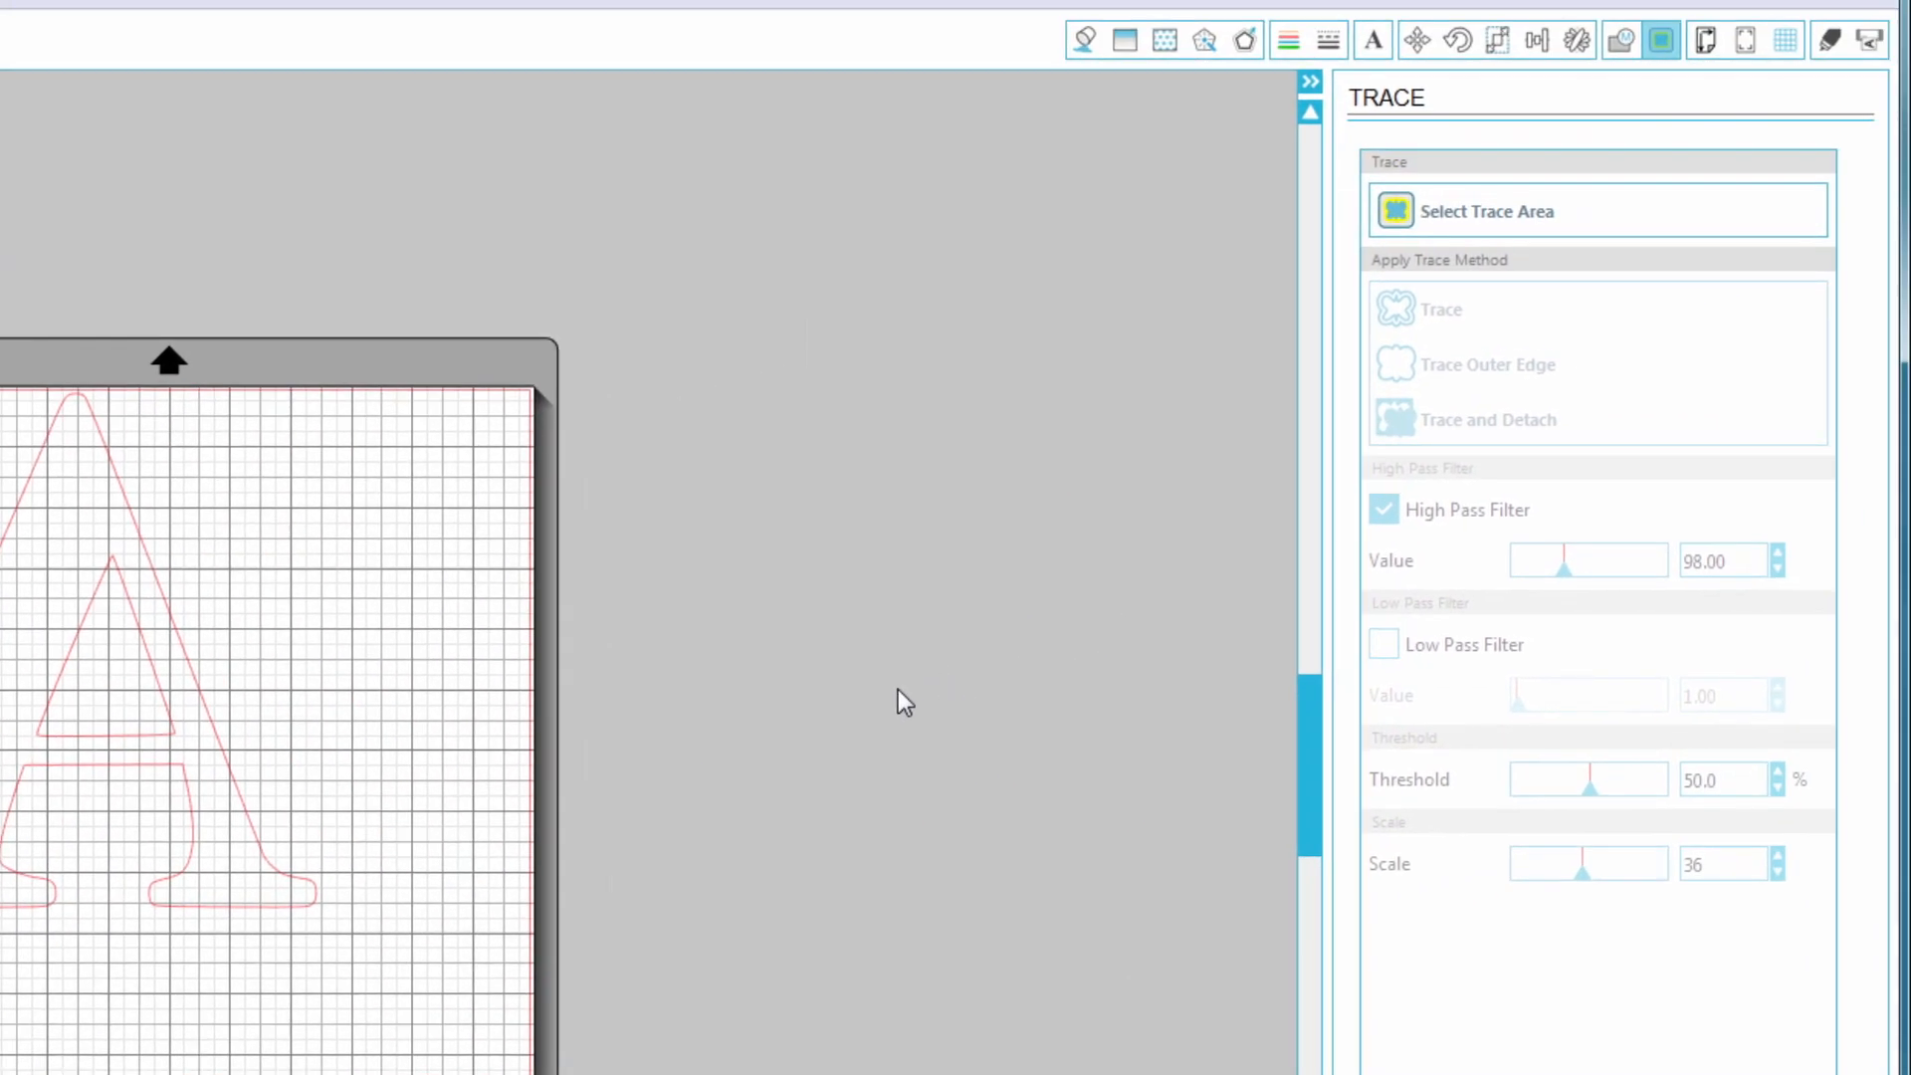
In the cut settings, set the cut style to Cut and the material type to Heat Transfer Material, Smooth
click(1822, 44)
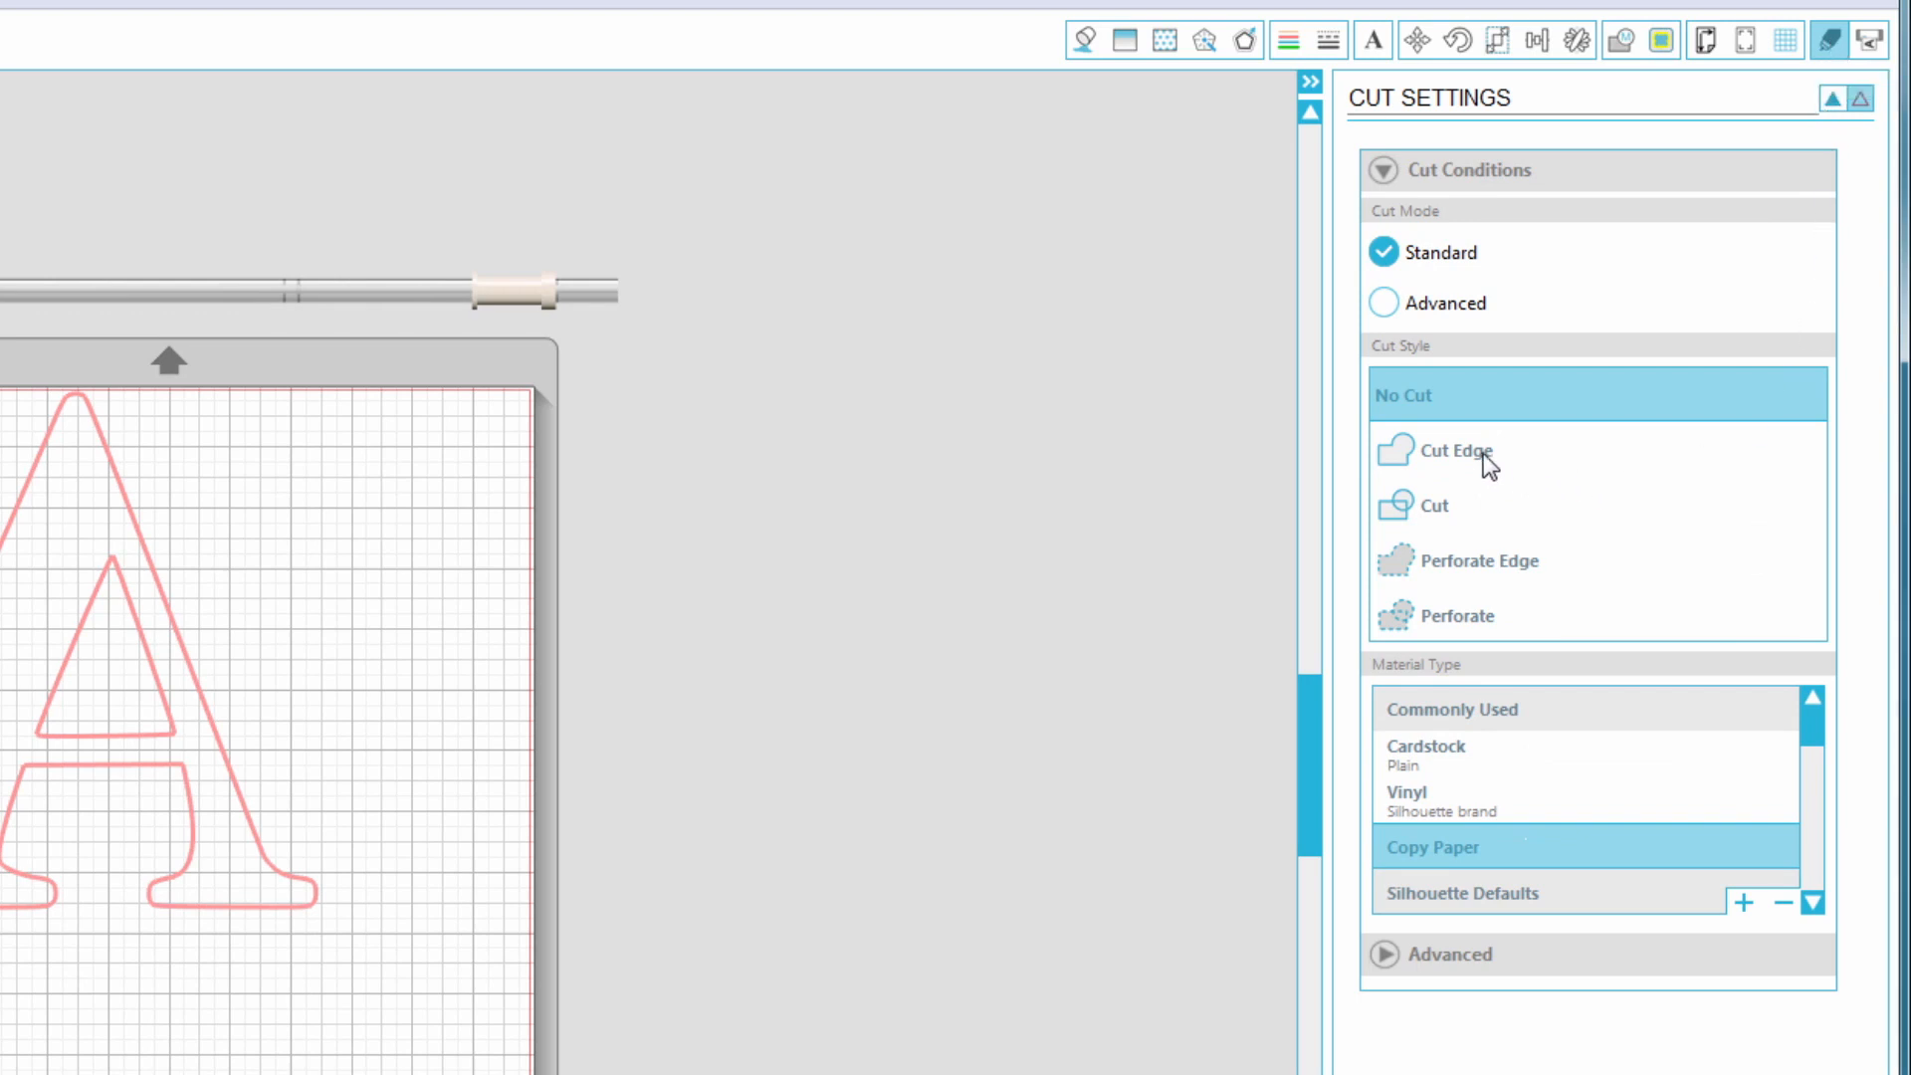
click(1443, 531)
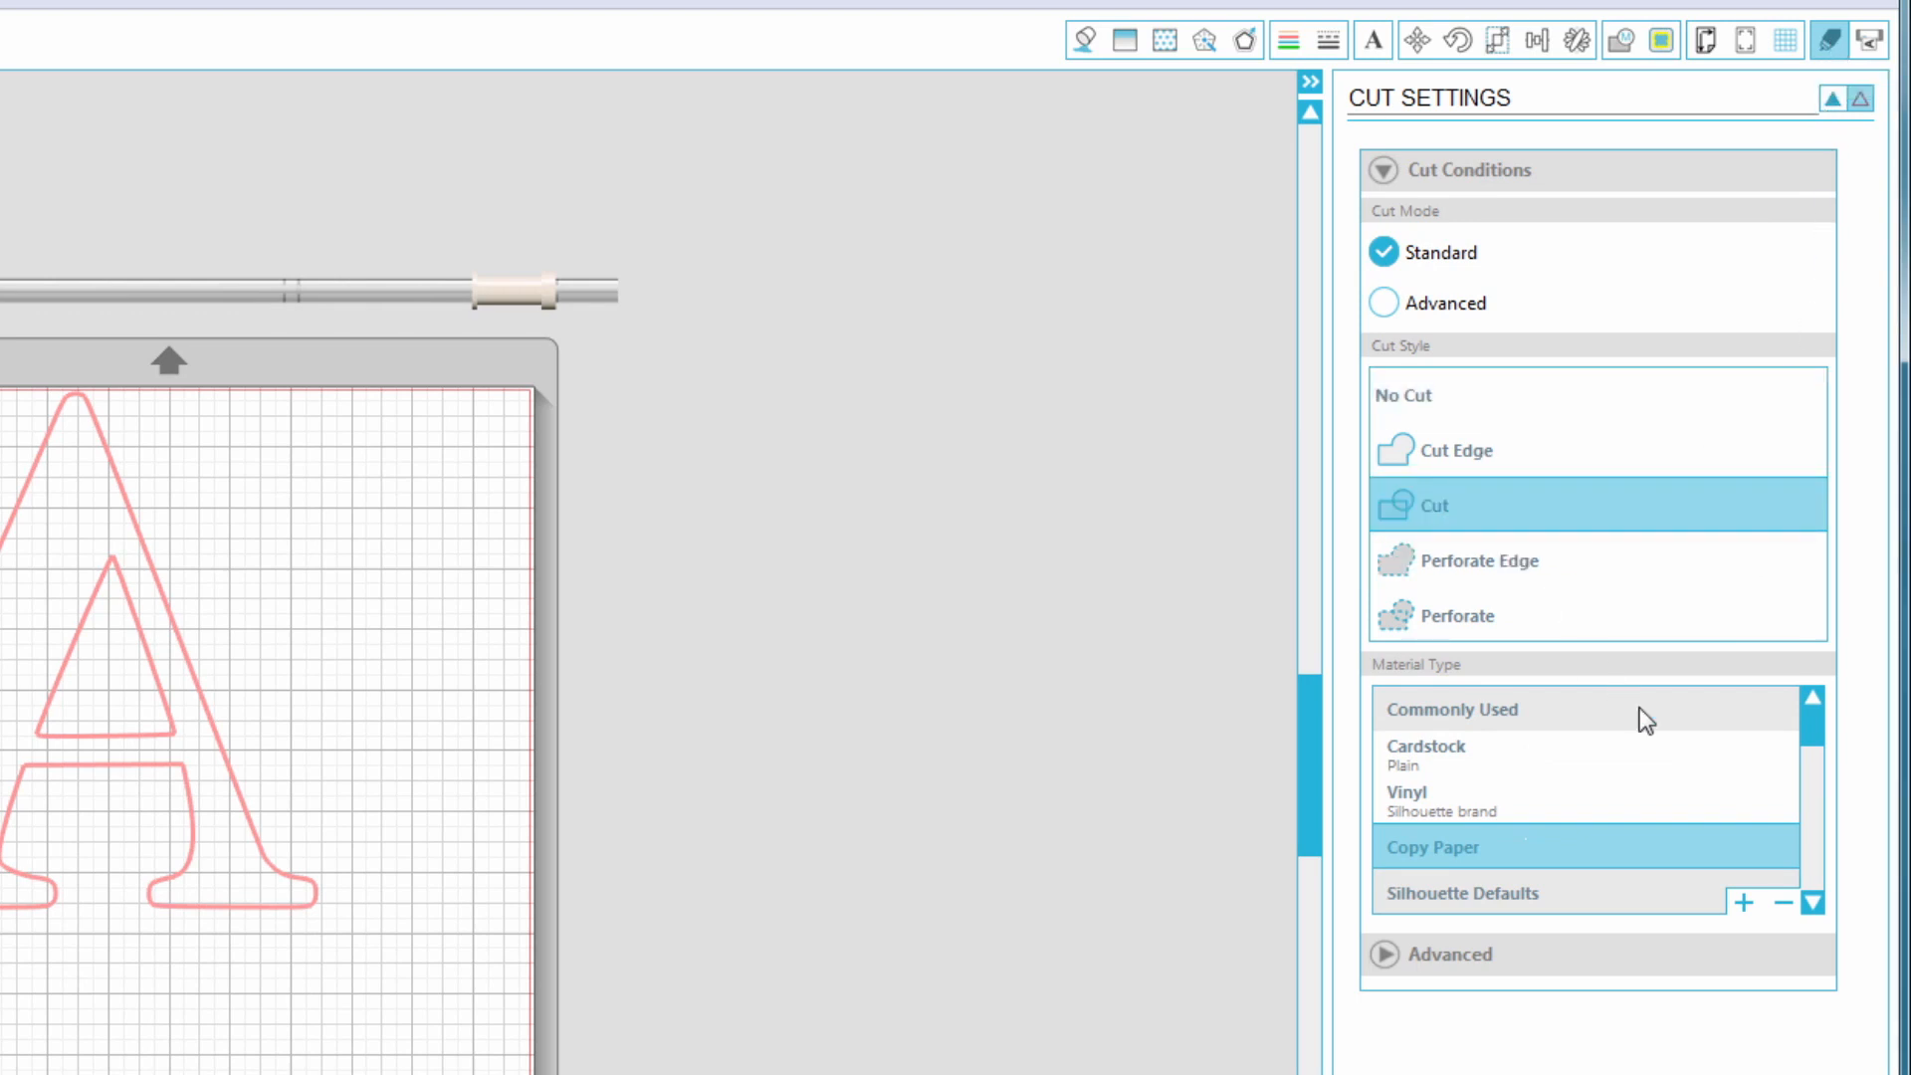
scroll(1819, 901, down, 8)
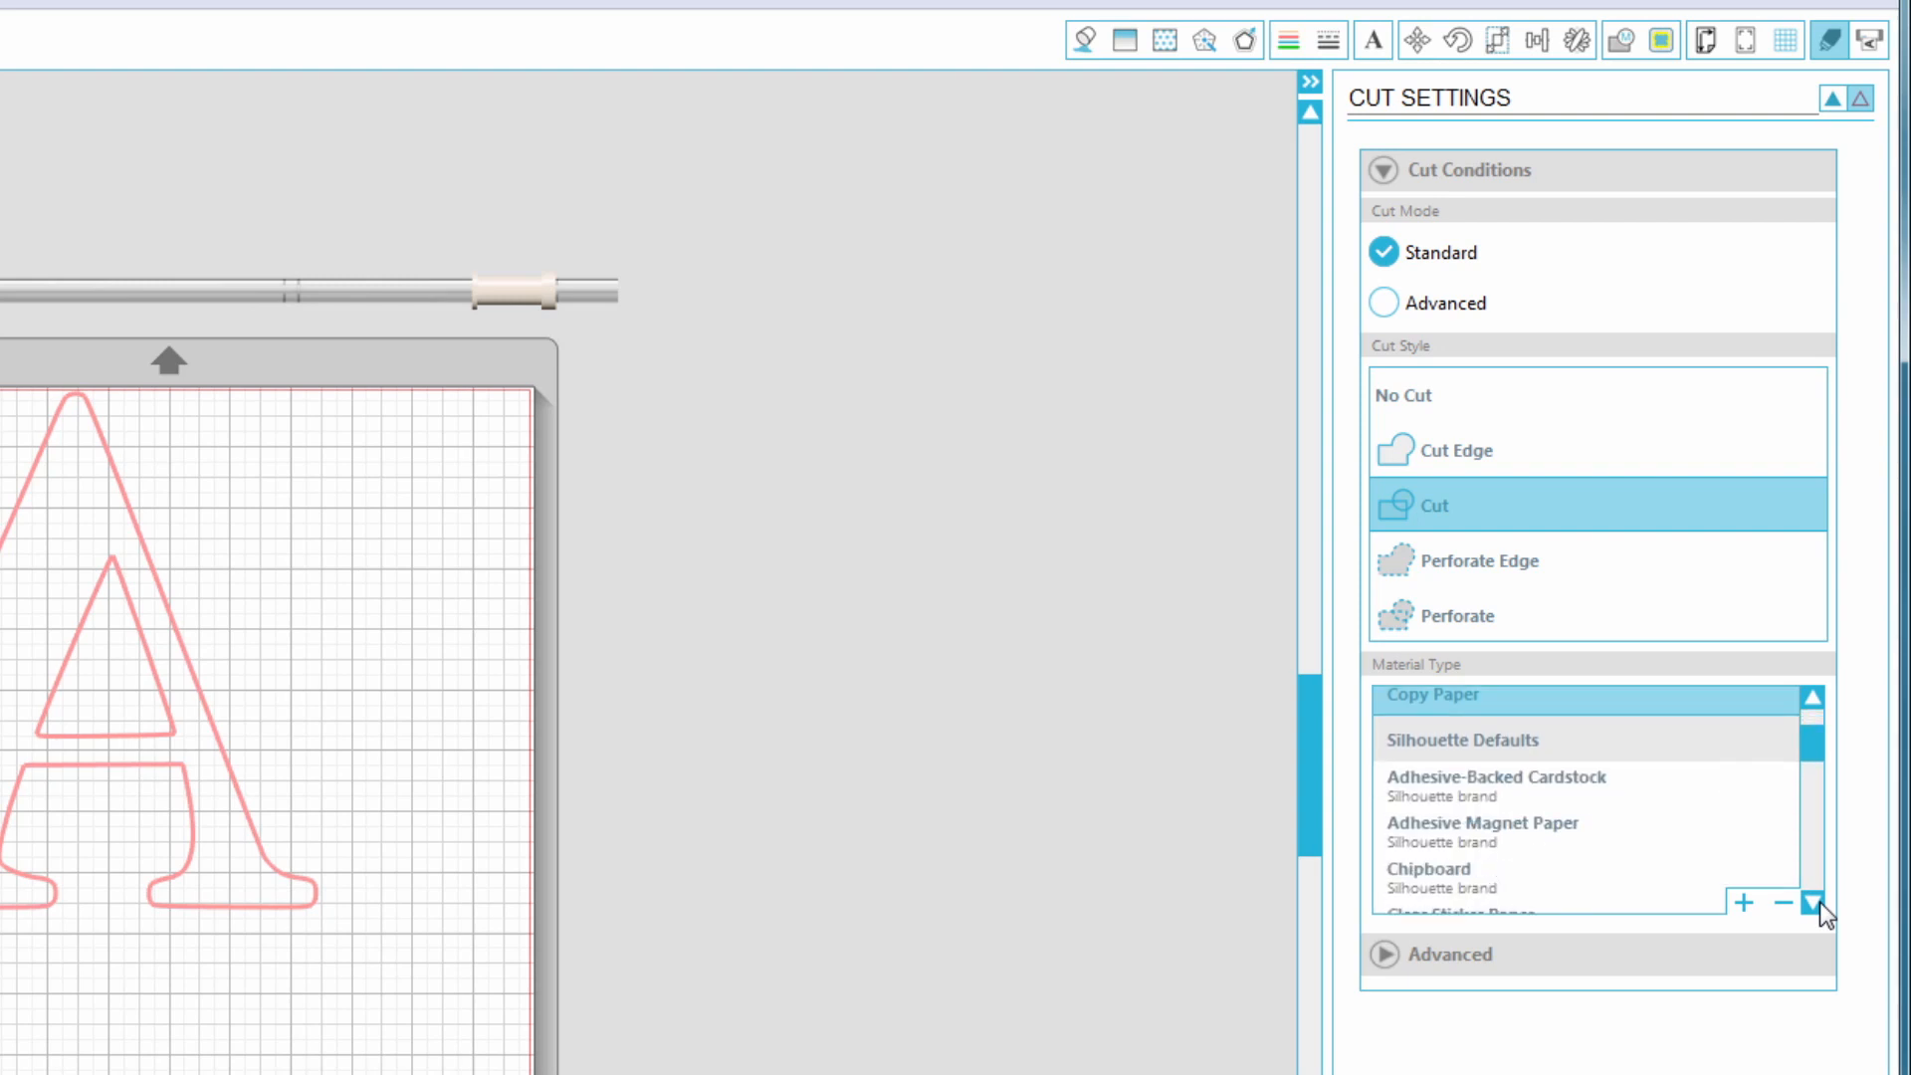
scroll(1819, 902, down, 6)
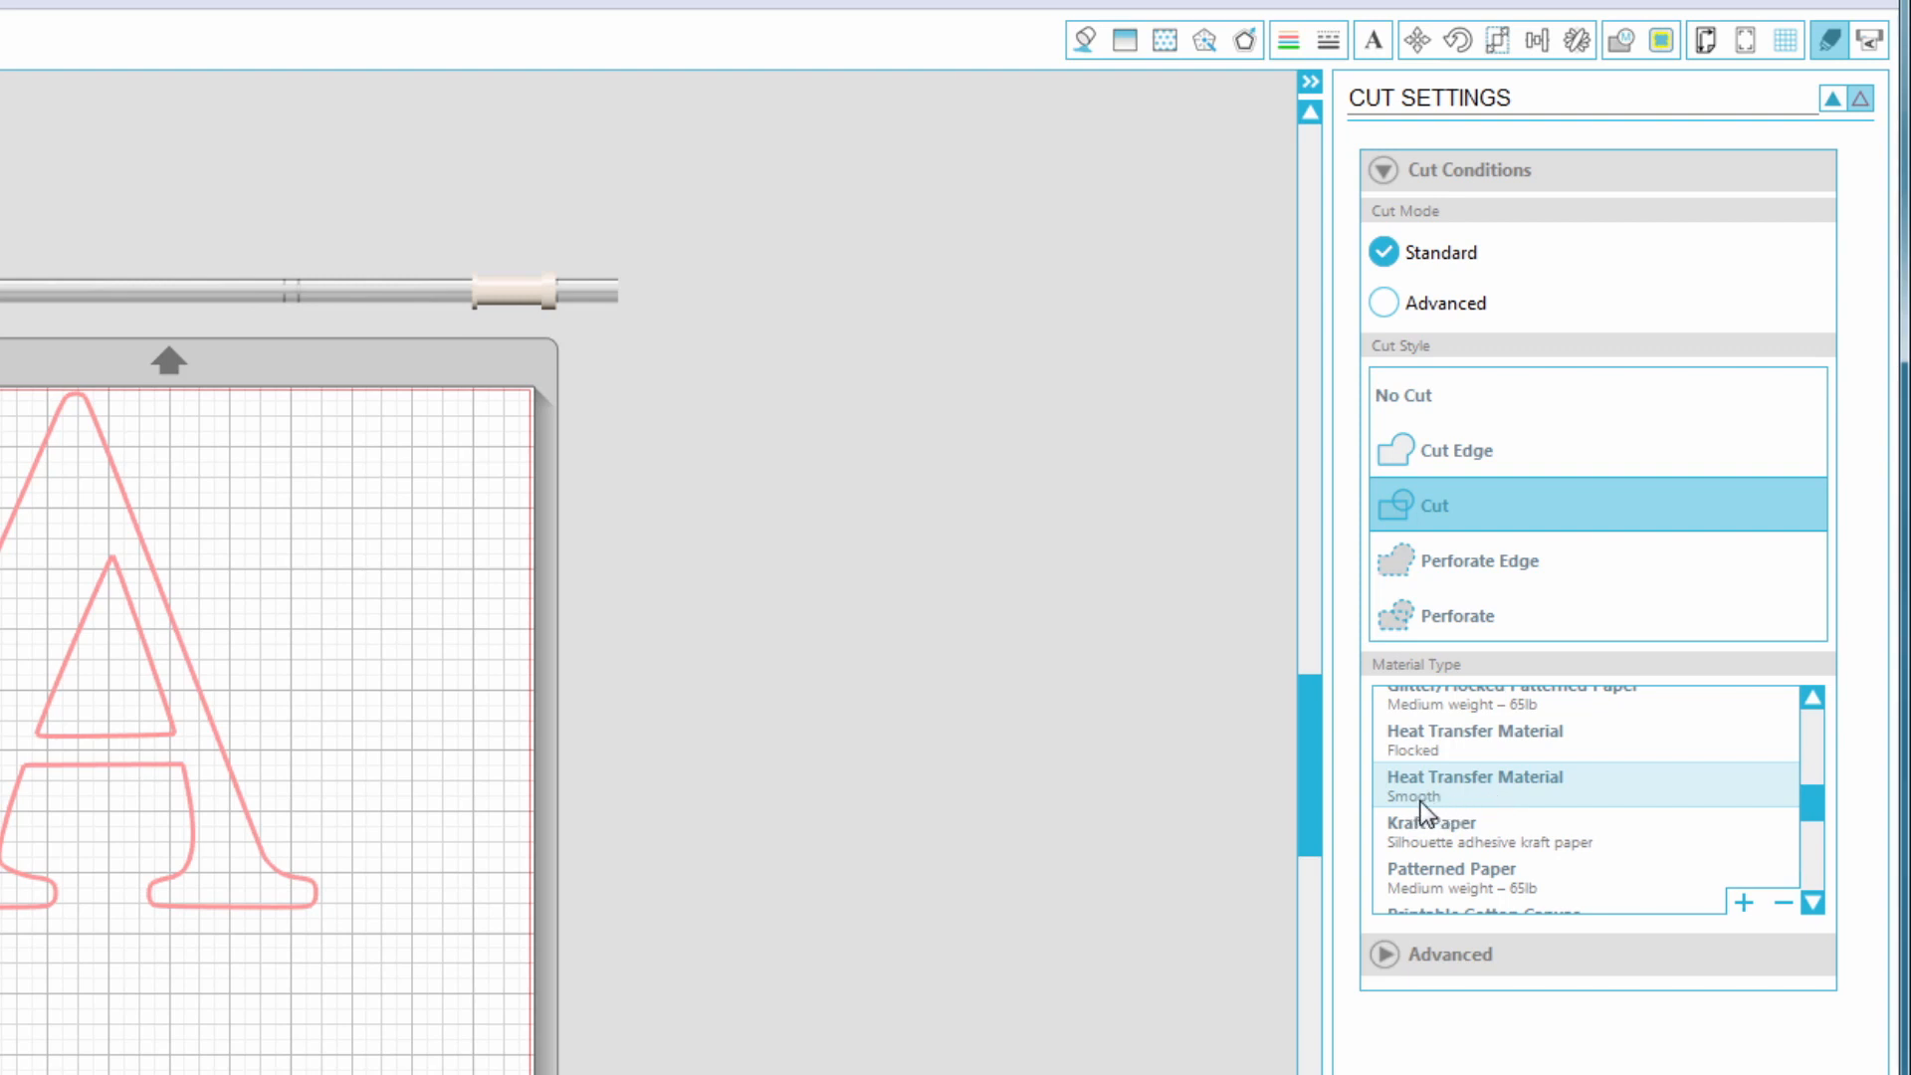
click(1453, 800)
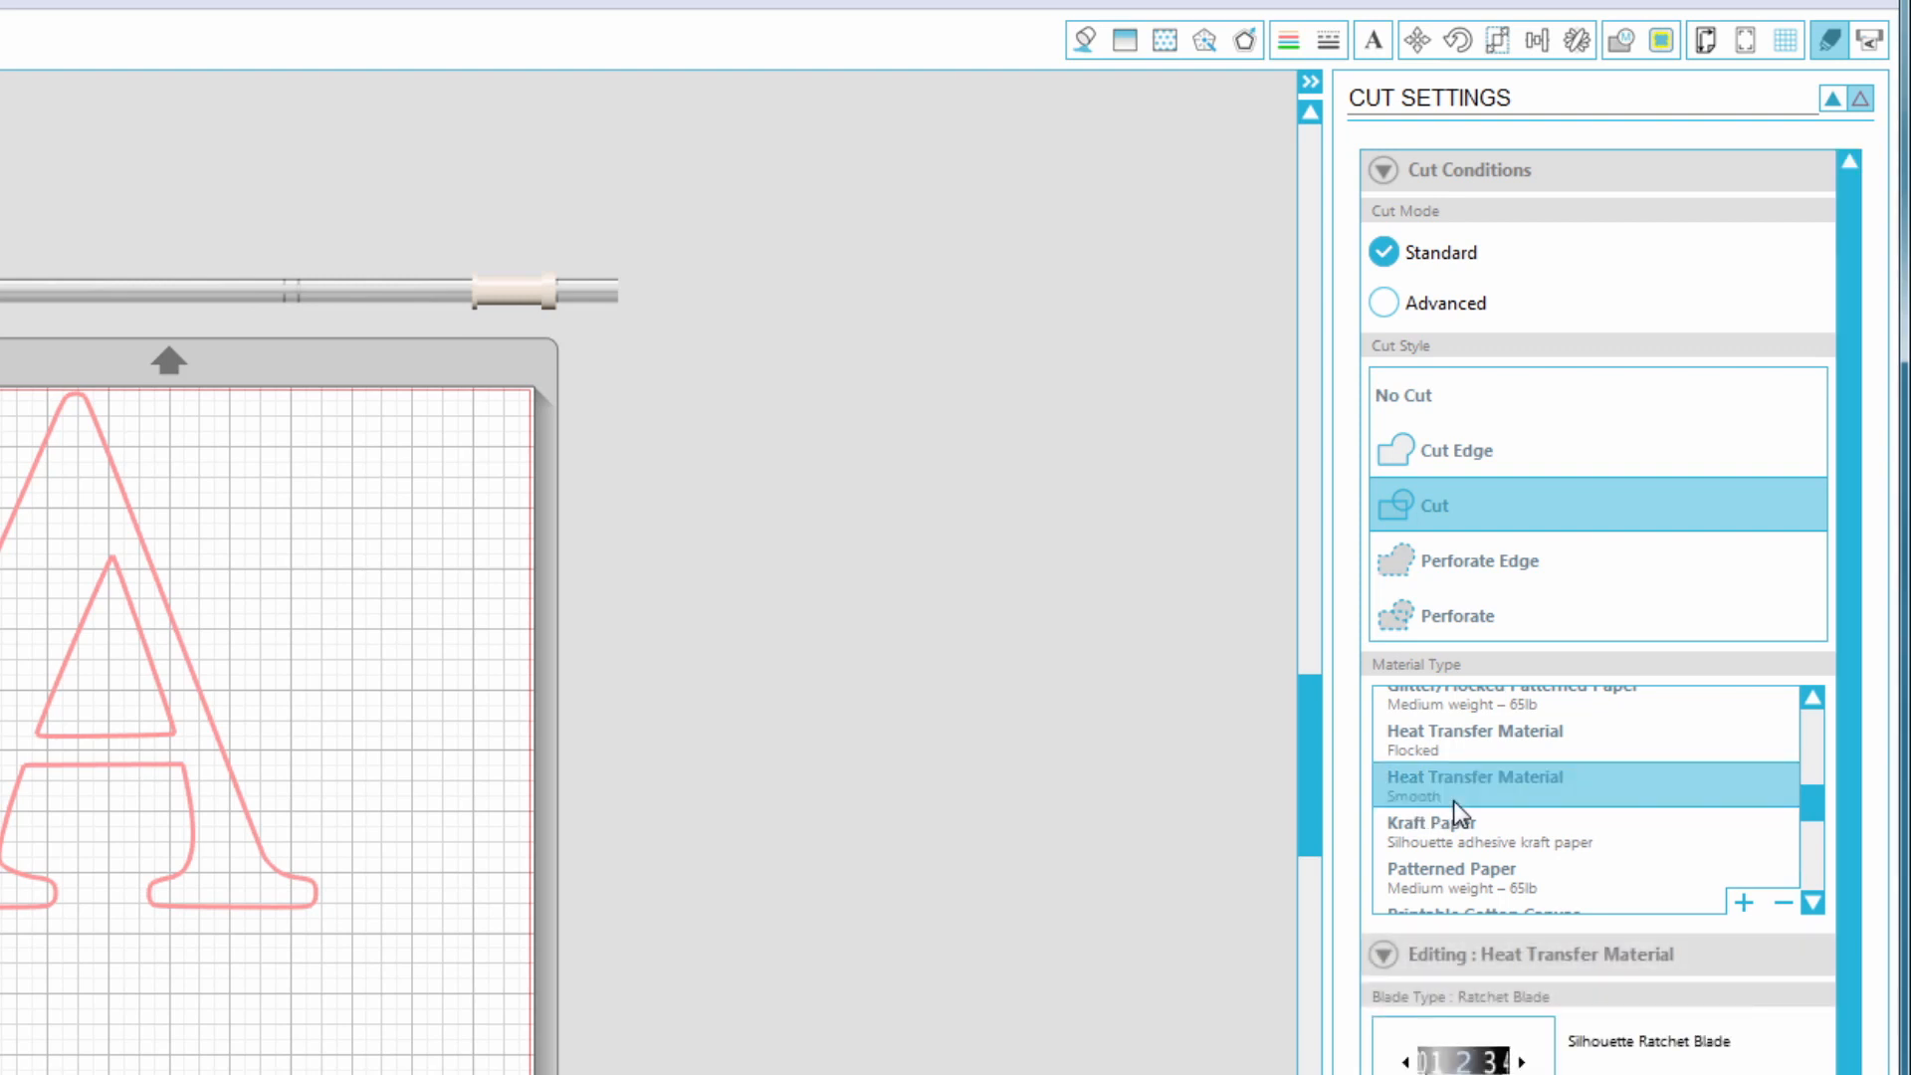